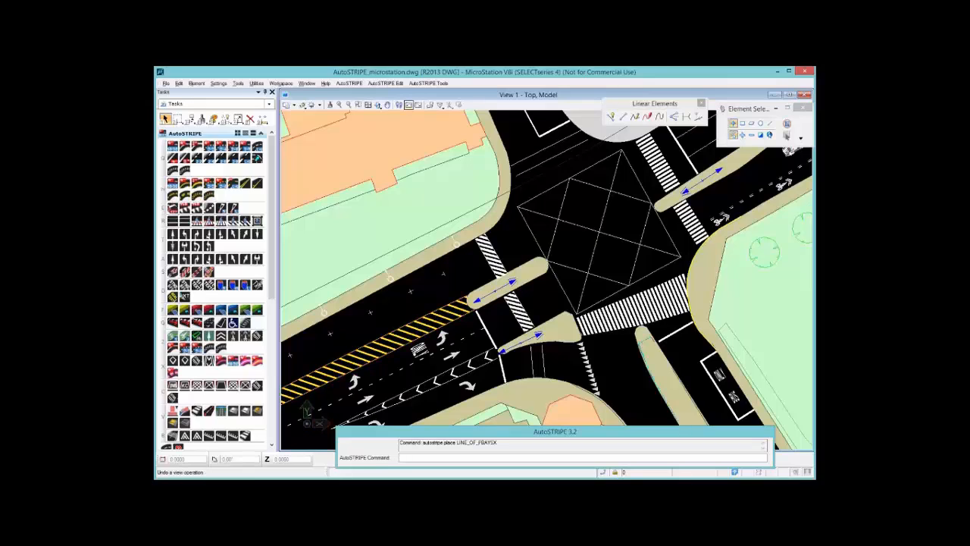
Review the available drawing tools and the AutoSTRIPE marking categories, editing commands and utilities.
click(218, 84)
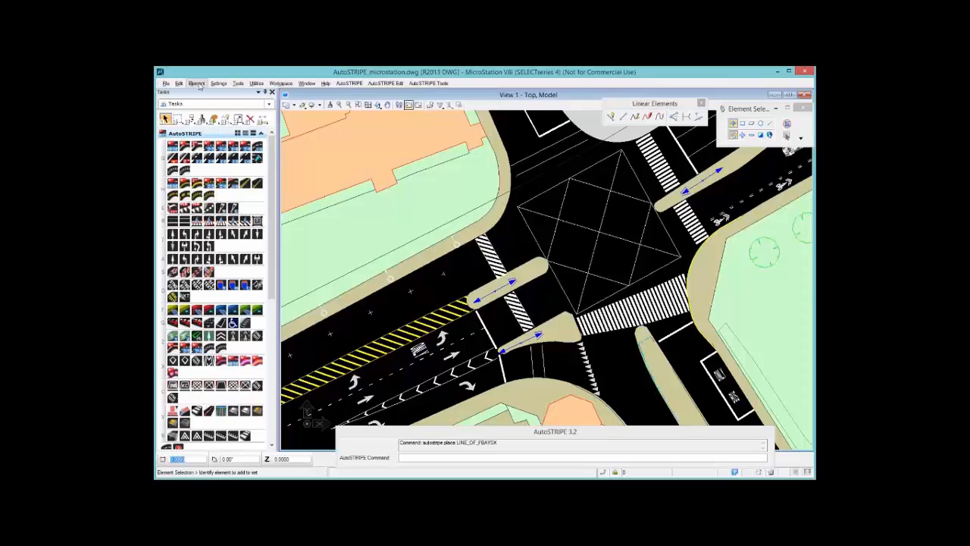
mouse_move(278, 83)
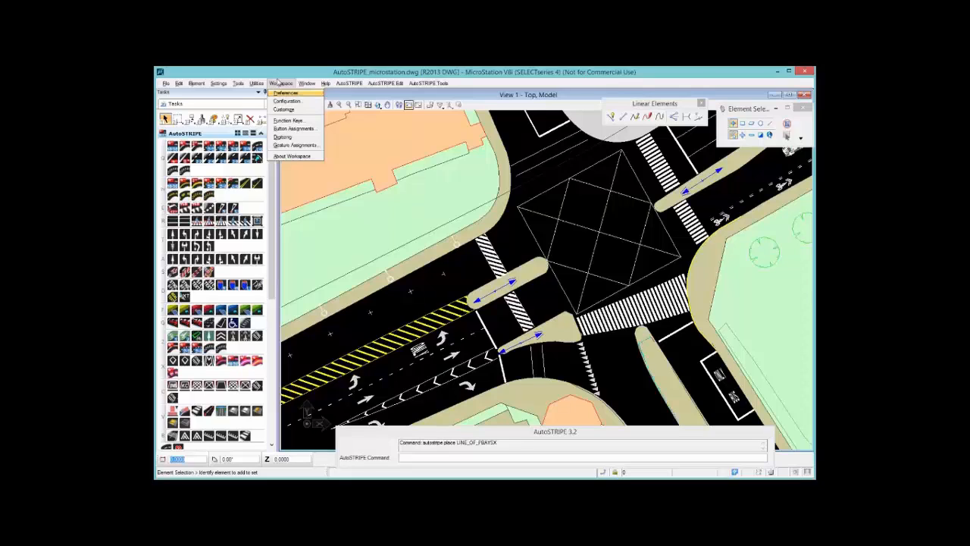
click(273, 190)
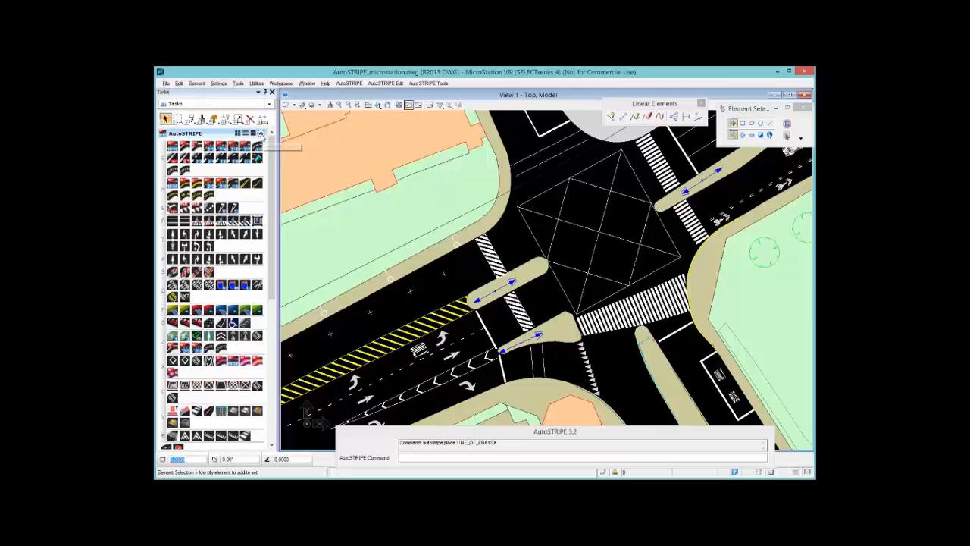
click(261, 135)
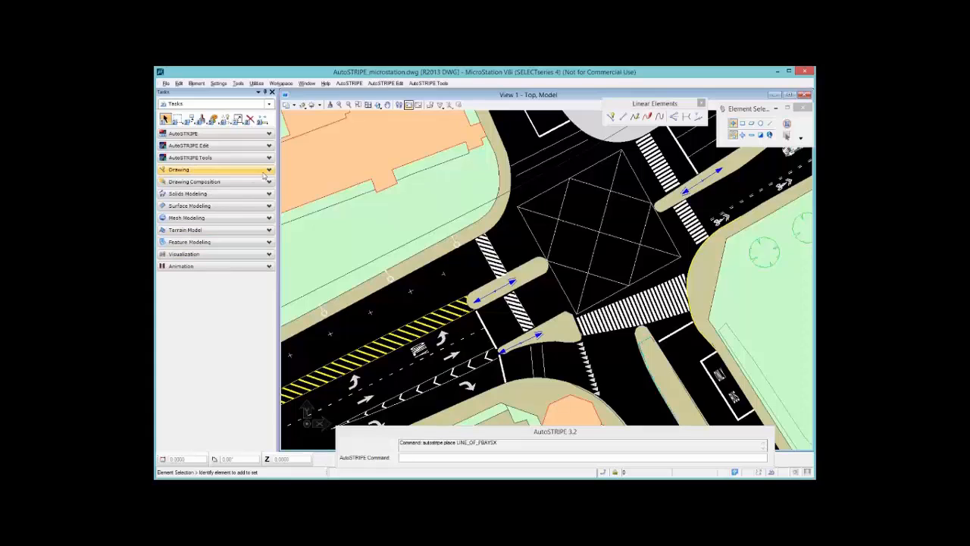
click(253, 170)
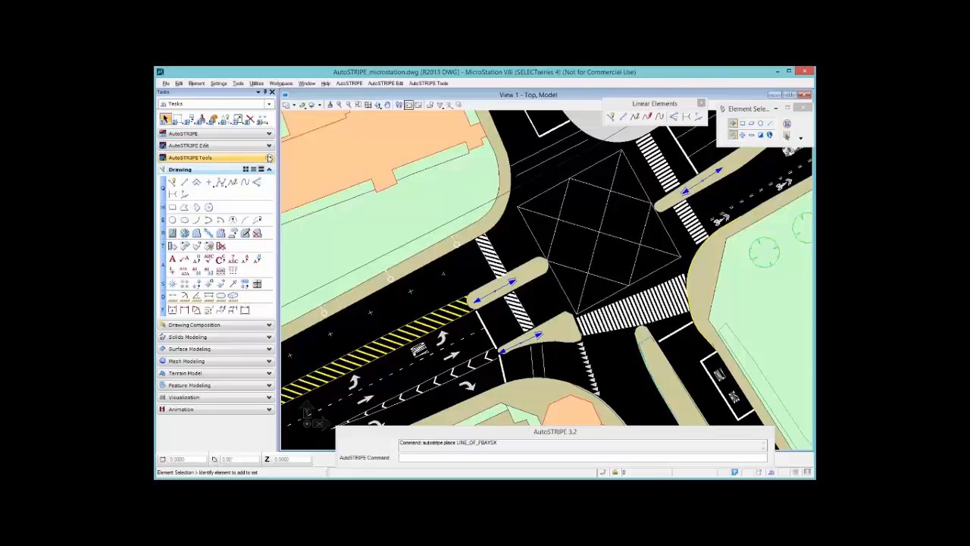
click(269, 135)
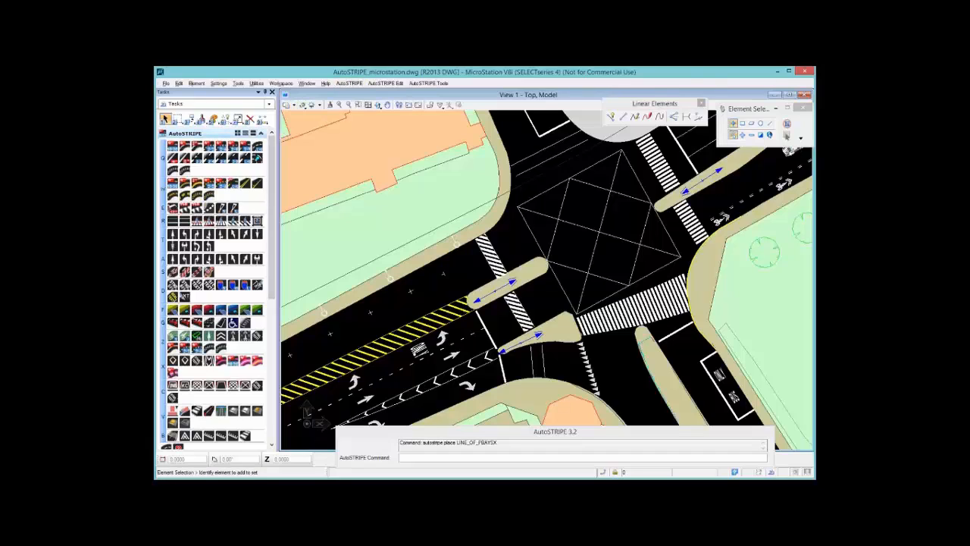
click(350, 83)
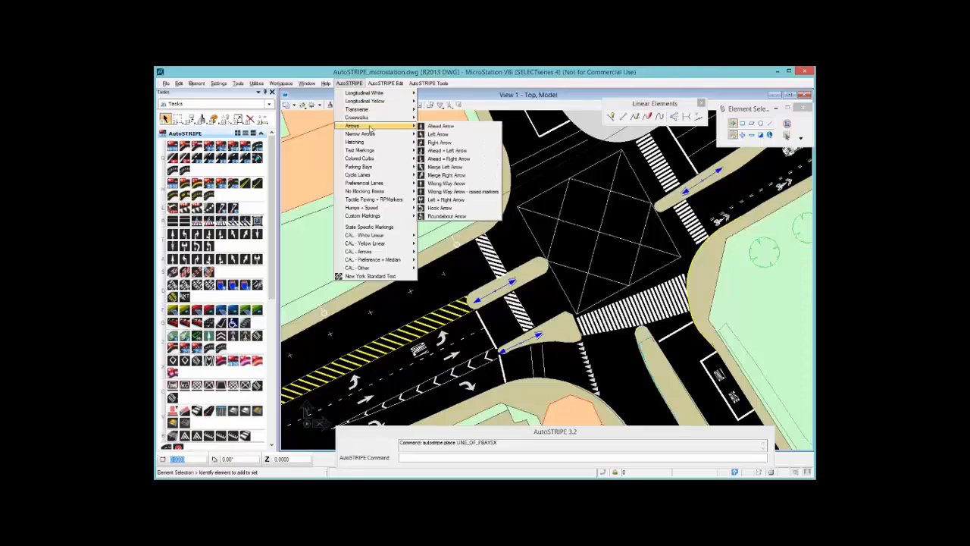
mouse_move(407, 127)
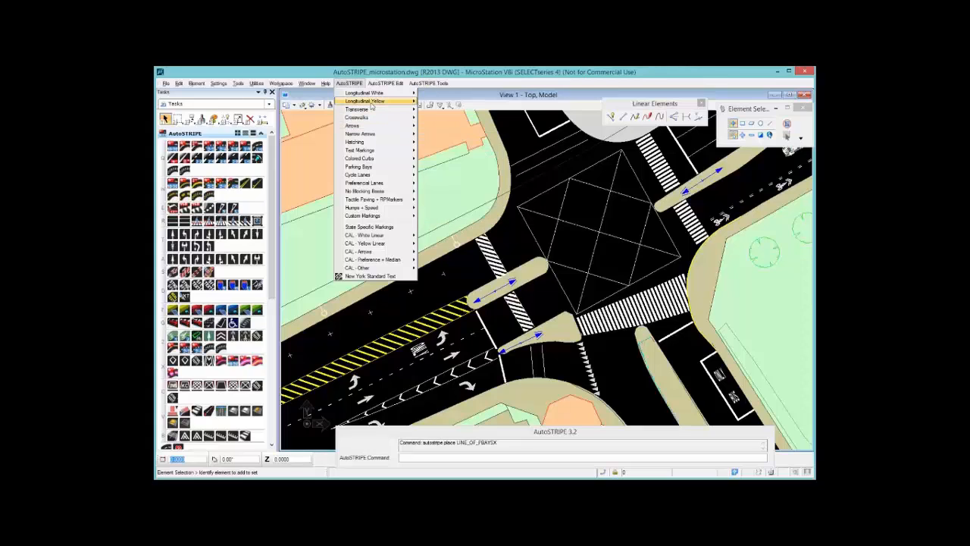
mouse_move(374, 104)
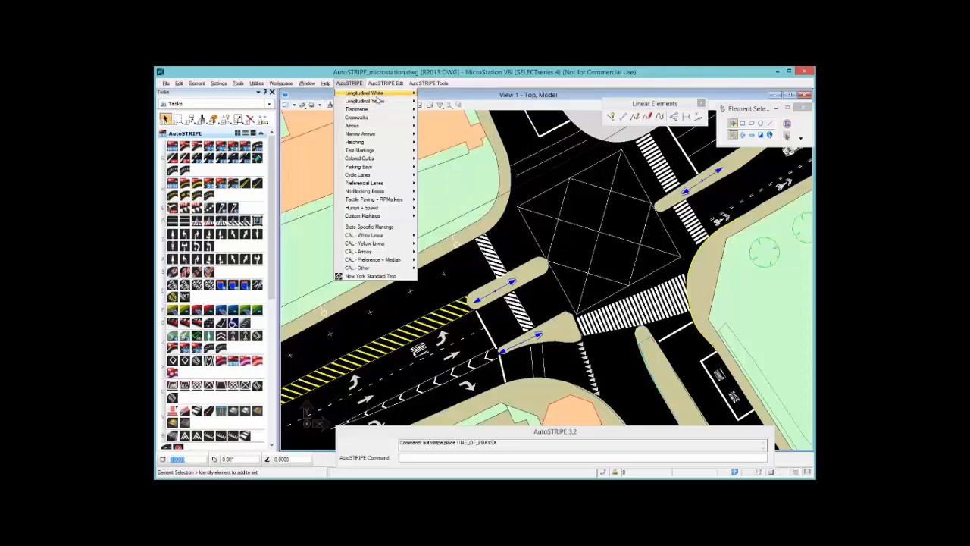
mouse_move(384, 87)
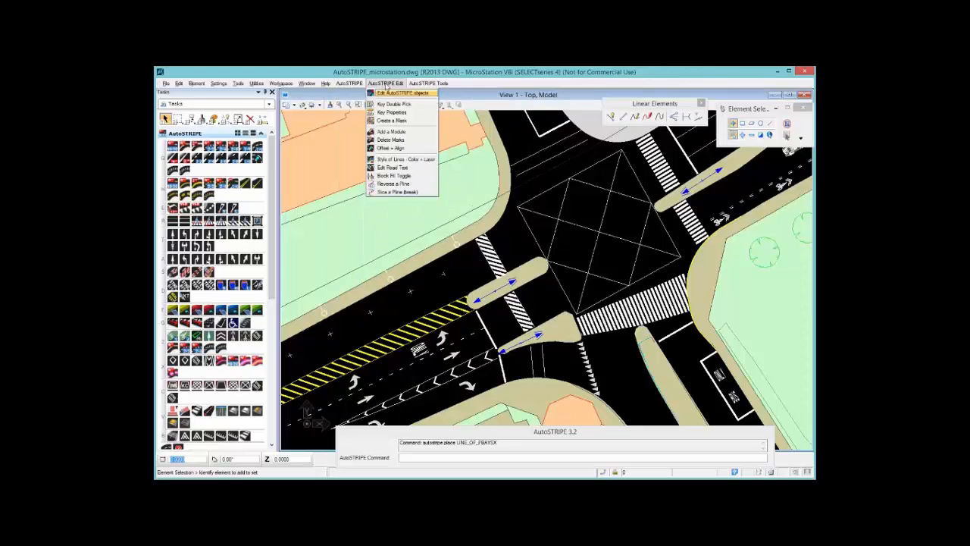
mouse_move(420, 85)
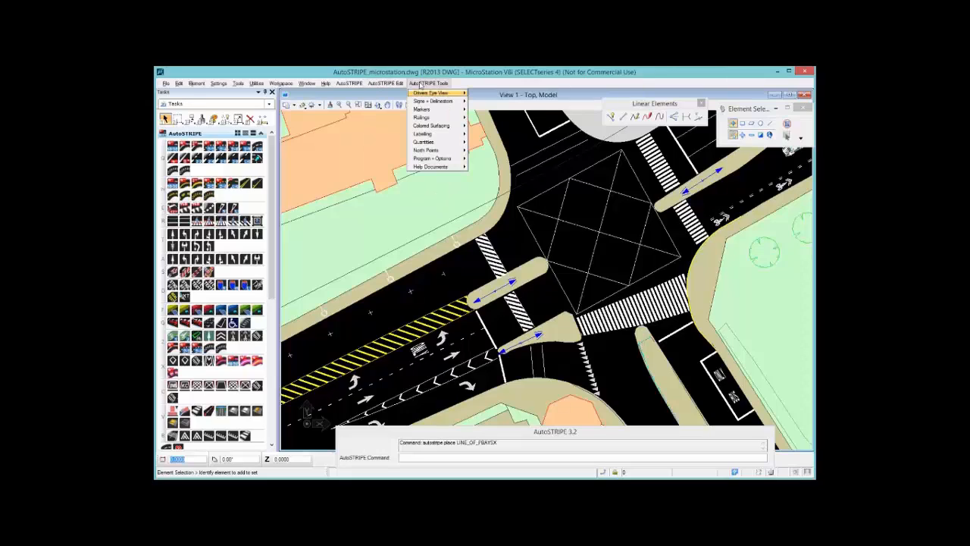
mouse_move(428, 111)
click(295, 72)
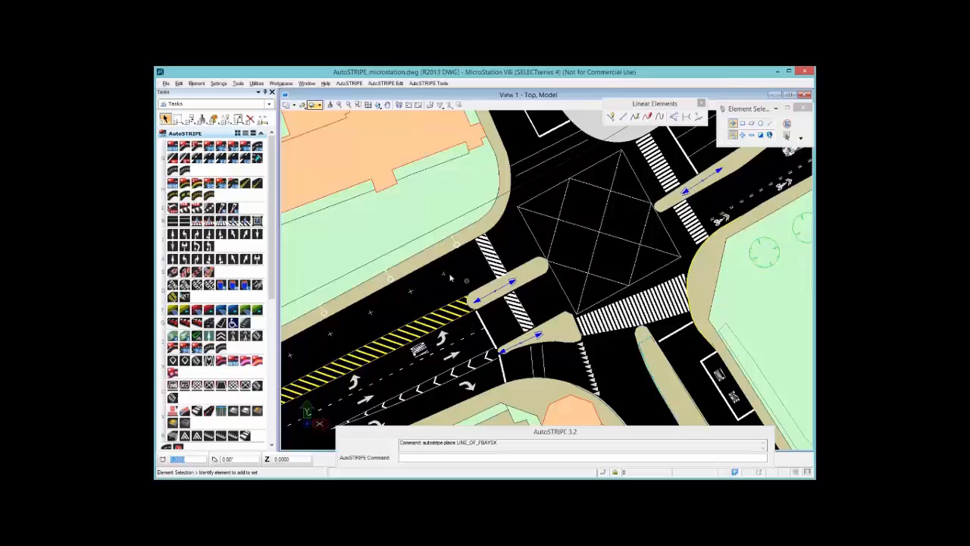
Open the recently used drawing Training_Map.dgn, discarding the changes to AutoSTRIPE_microstation.dwg.
click(165, 83)
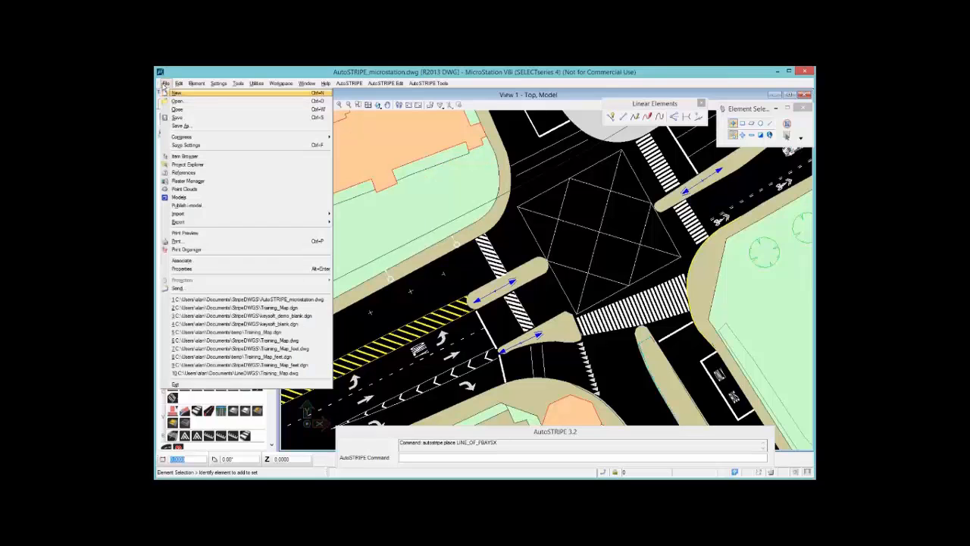
click(225, 311)
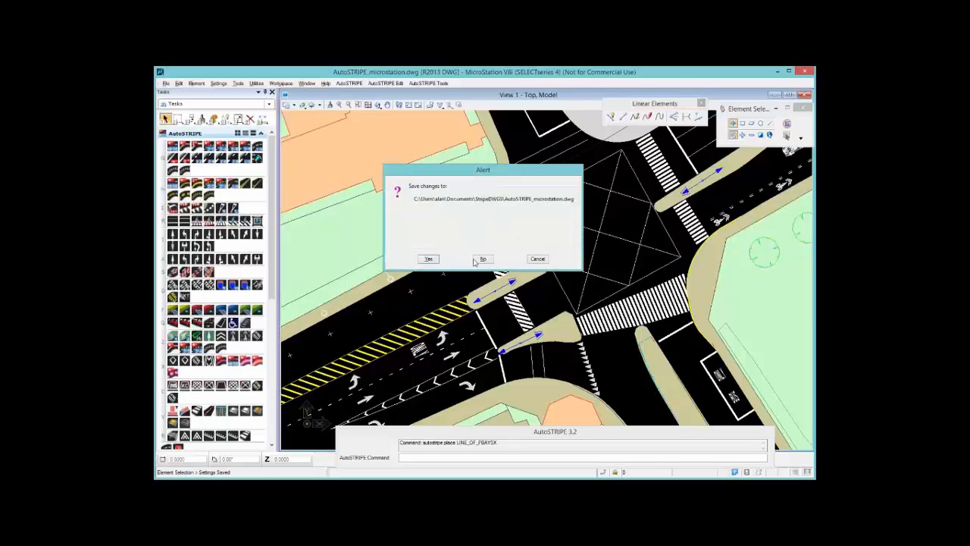
click(482, 258)
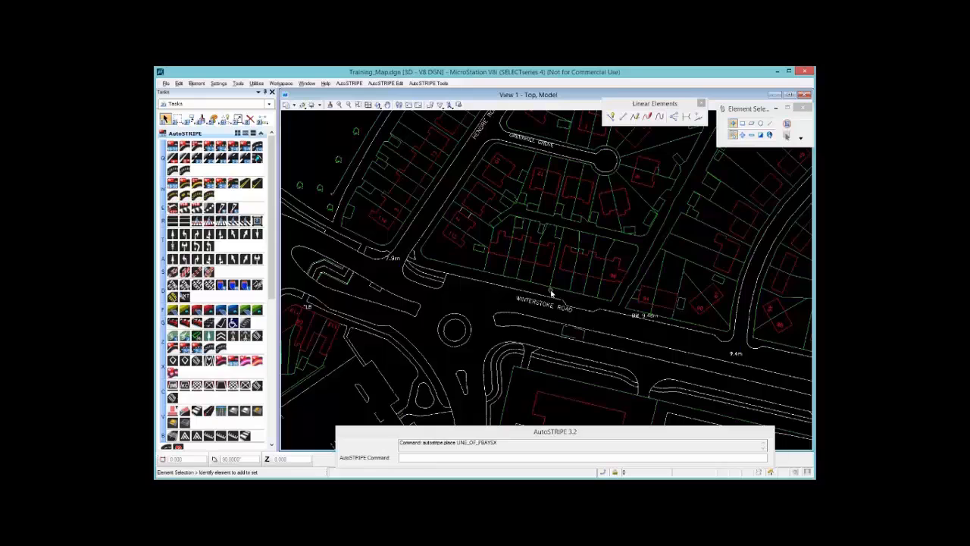
Place a LANE_DOTTED24 lane line as a chain of three arcs along the carriageway south of the central island on Winterstoke Road.
middle_drag(659, 376, 488, 321)
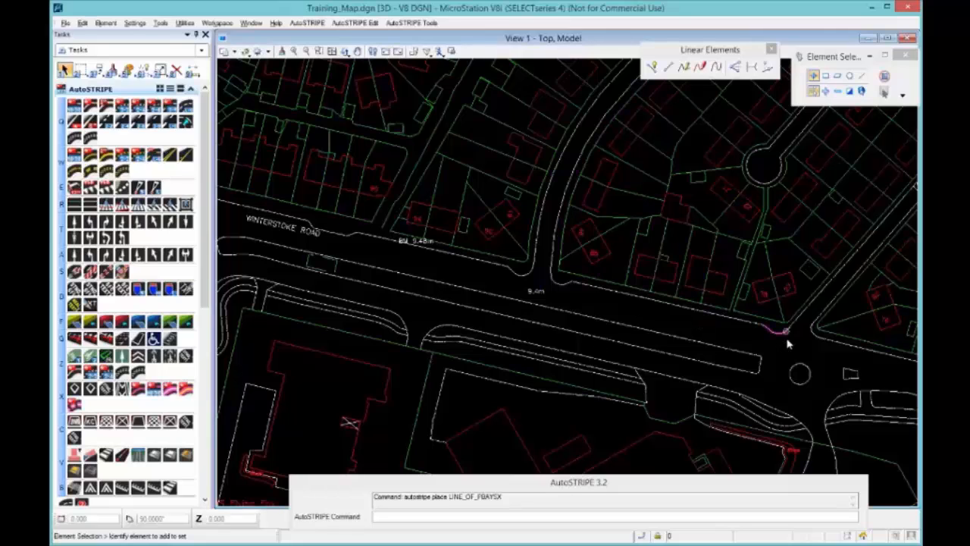
scroll(348, 290, up, 2)
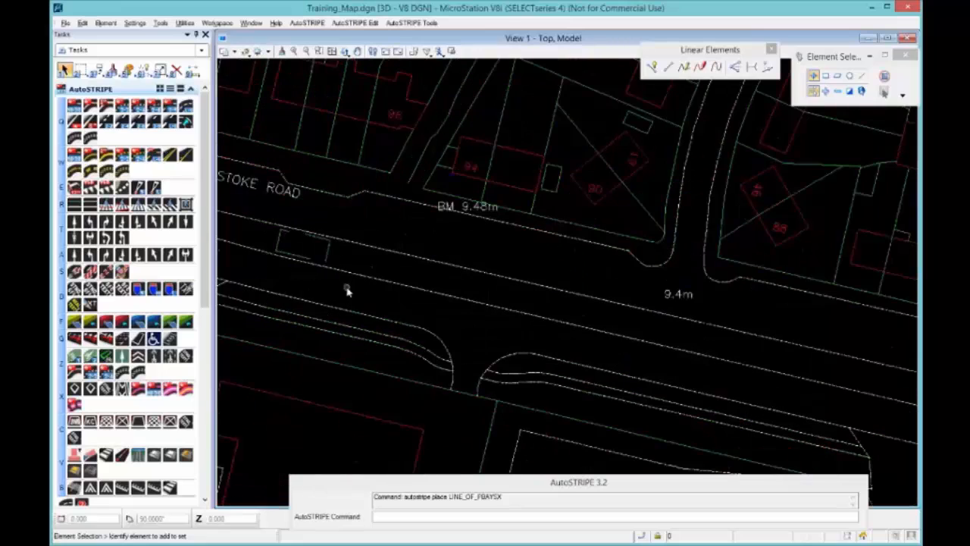
middle_drag(405, 303, 620, 277)
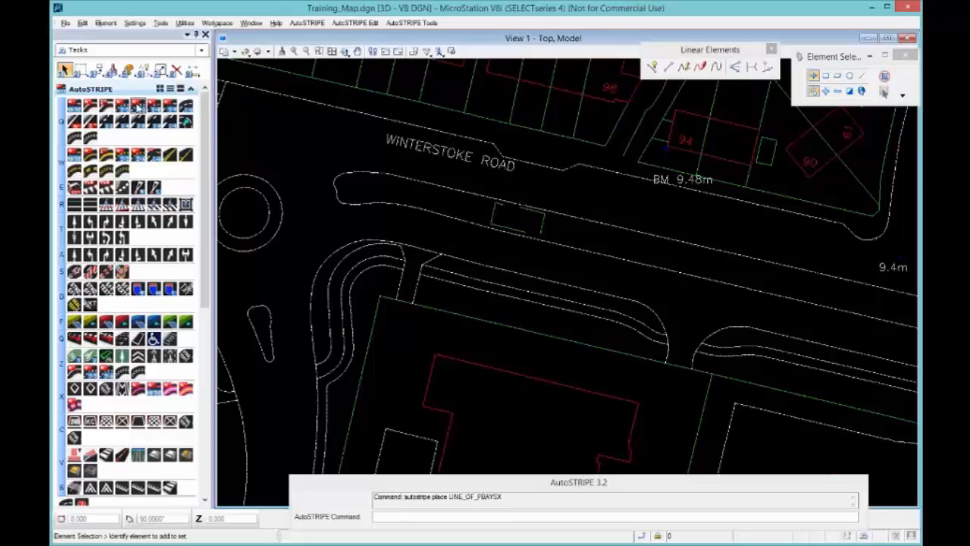
click(138, 106)
scroll(357, 219, up, 4)
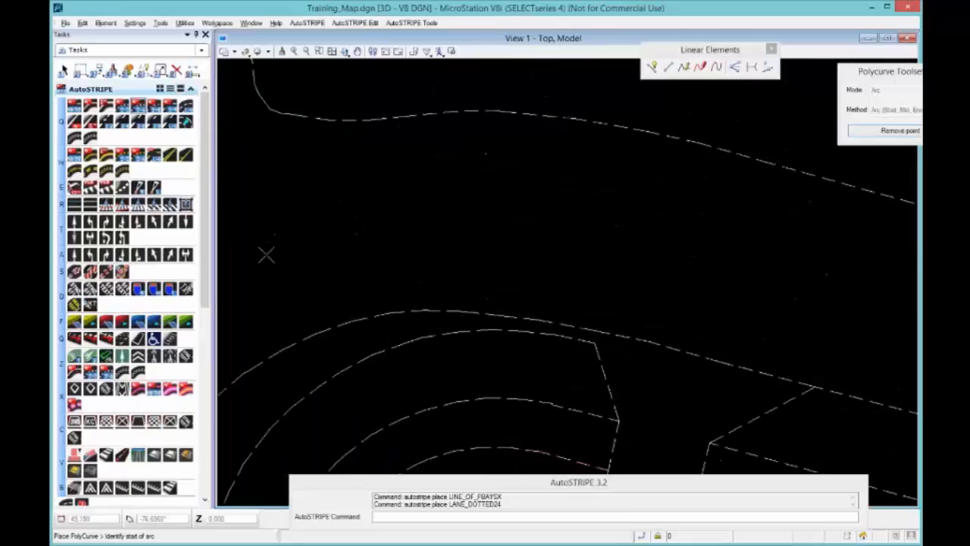
click(248, 238)
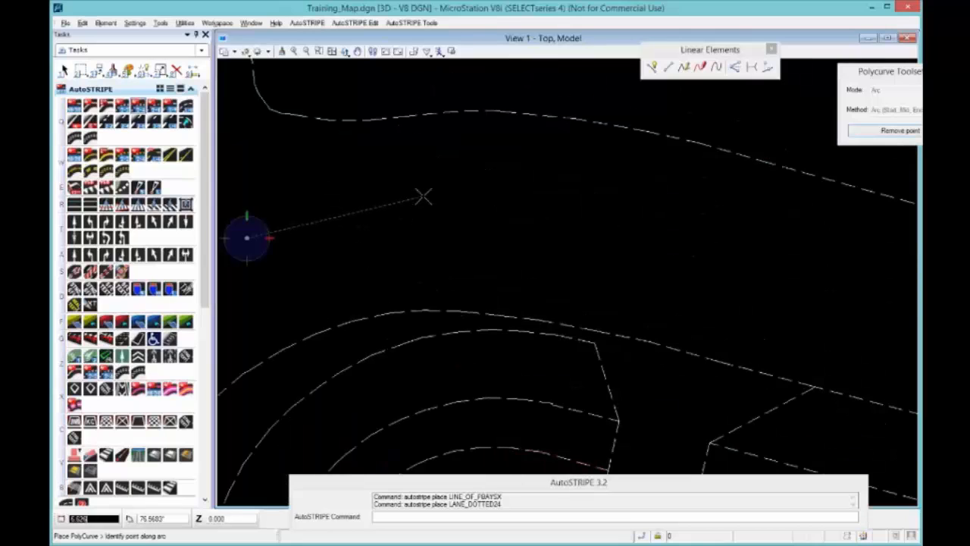
click(521, 203)
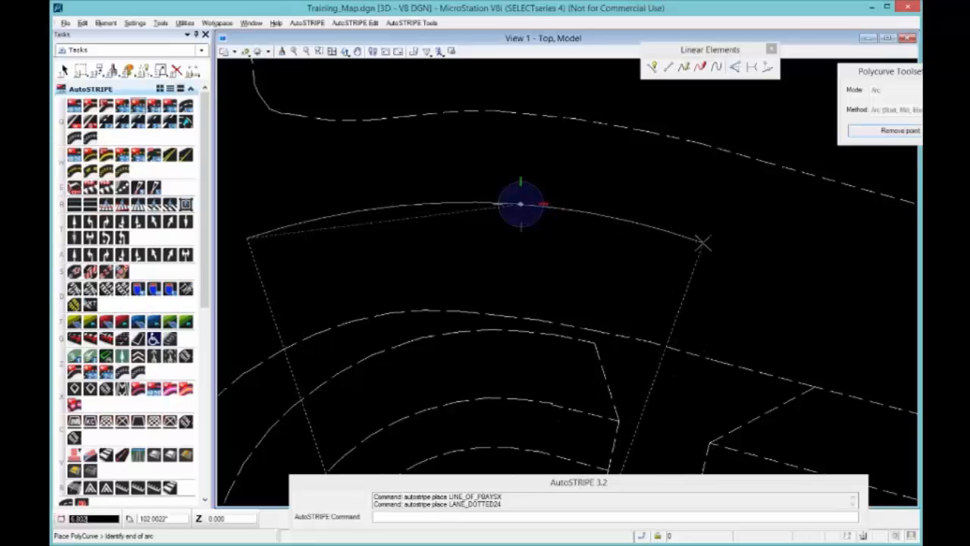
click(706, 241)
middle_drag(707, 241, 458, 189)
scroll(460, 195, down, 7)
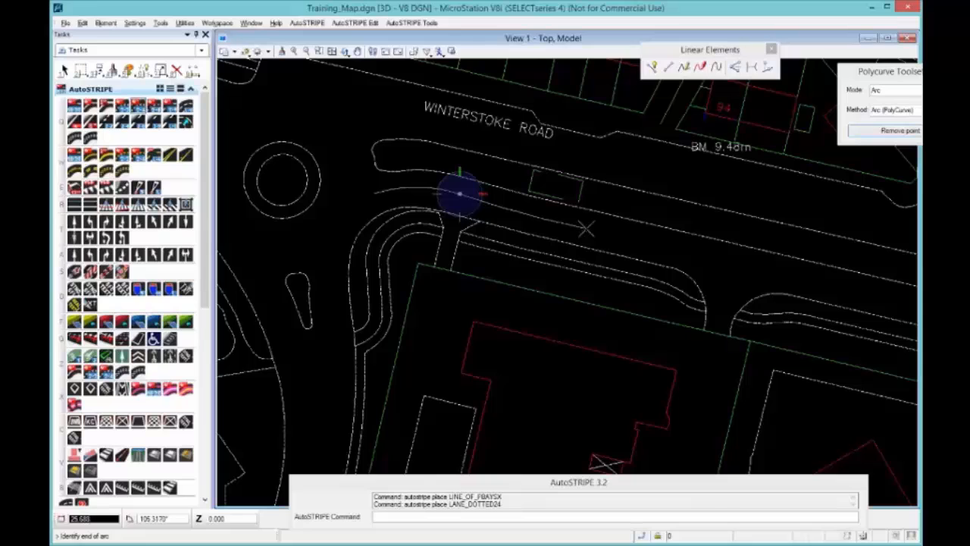
click(586, 227)
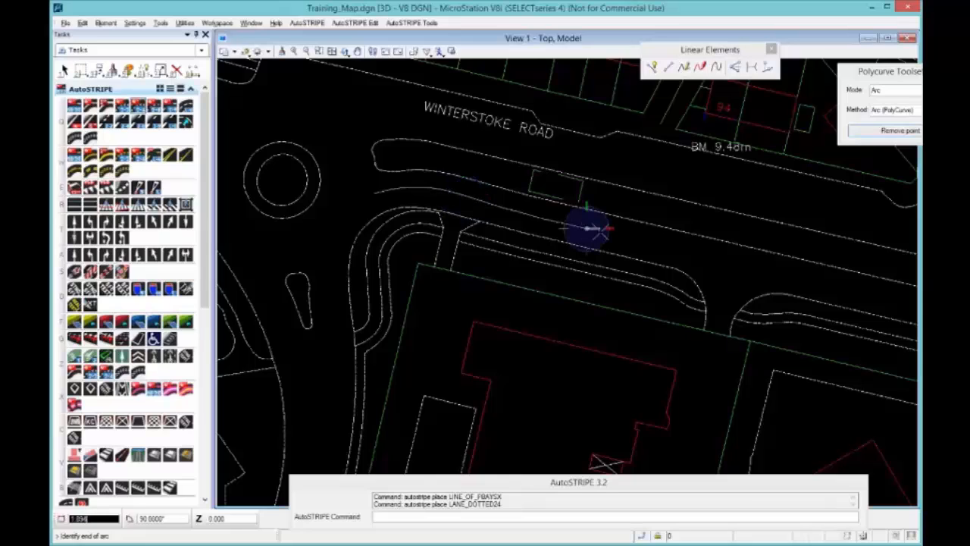
click(691, 253)
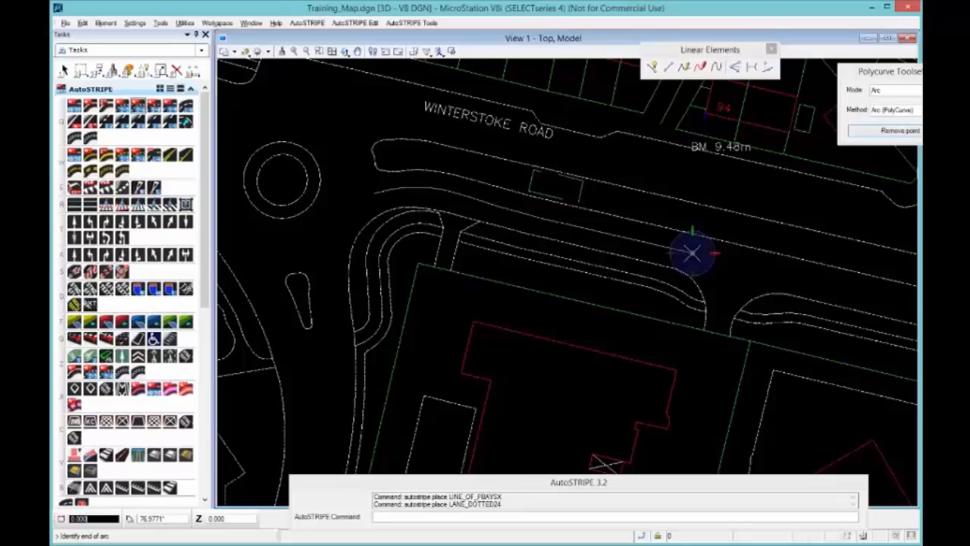
right_click(692, 253)
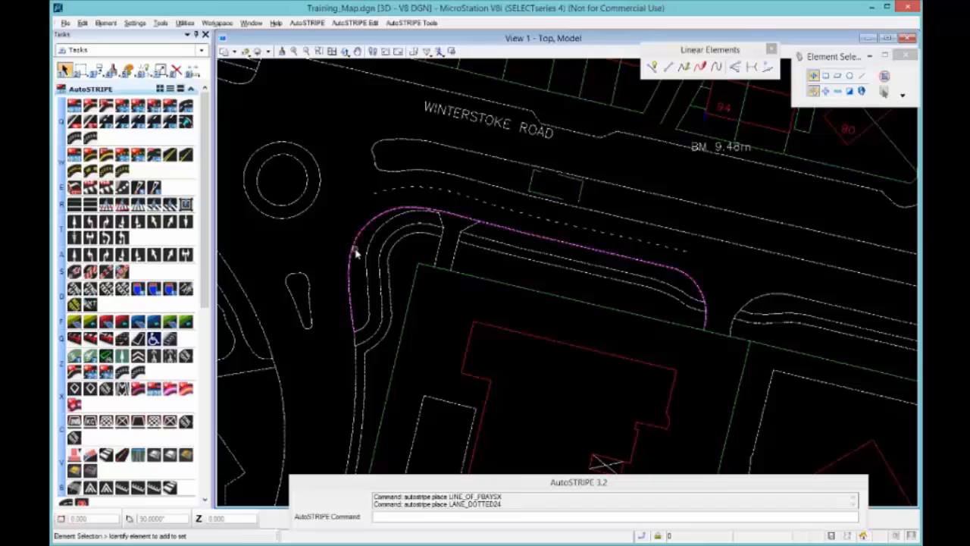
Place an EDGE_DOTTED39 edge line across the side-road opening, joining the two curved kerbs south of Winterstoke Road.
scroll(433, 192, up, 4)
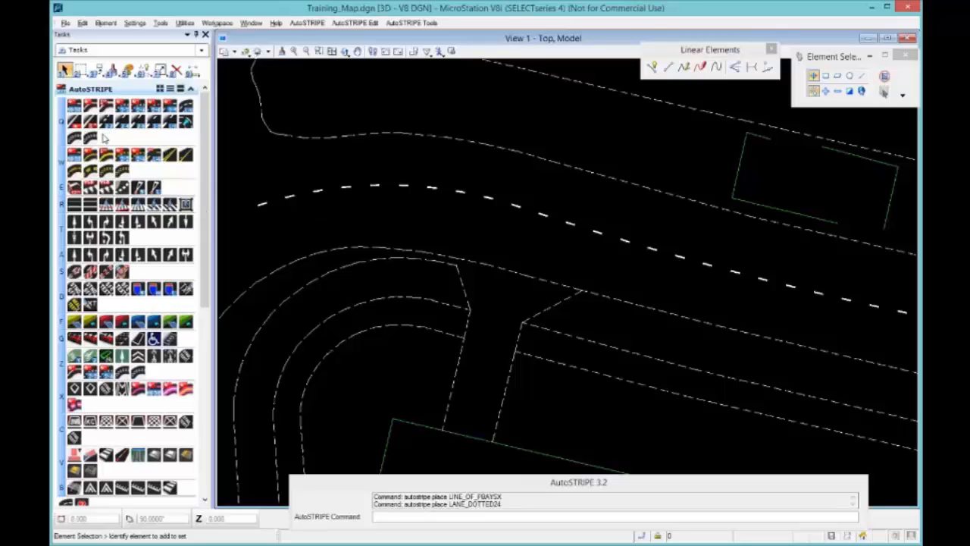
click(154, 123)
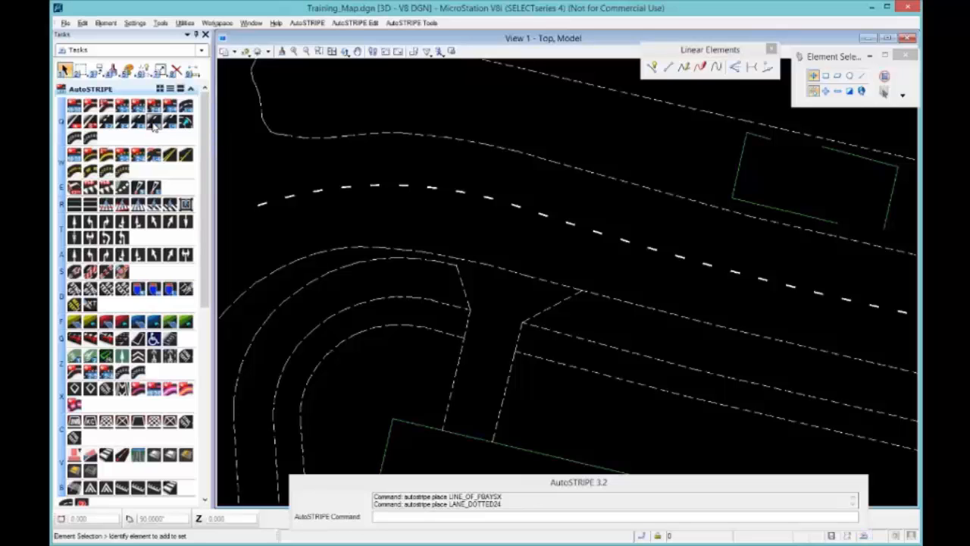
middle_drag(769, 286, 263, 209)
click(488, 271)
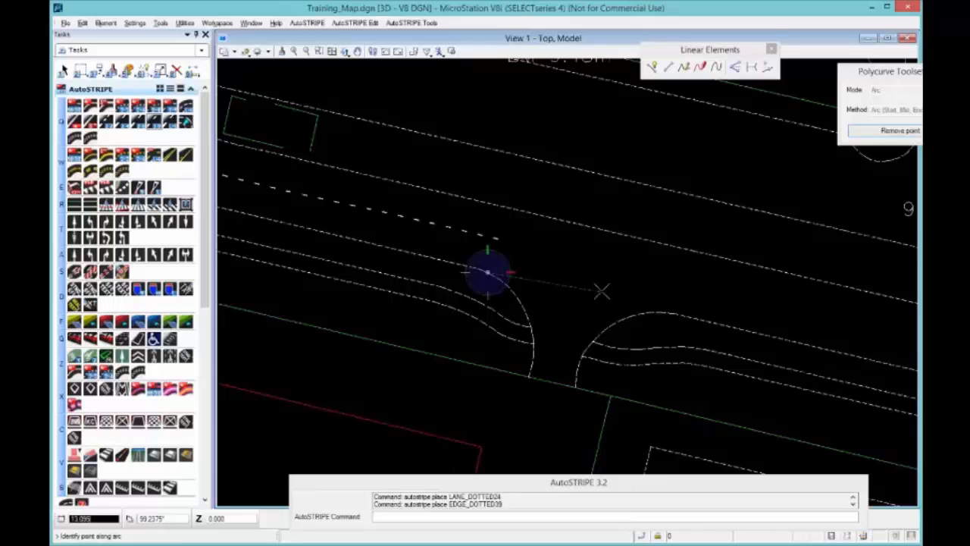
click(660, 311)
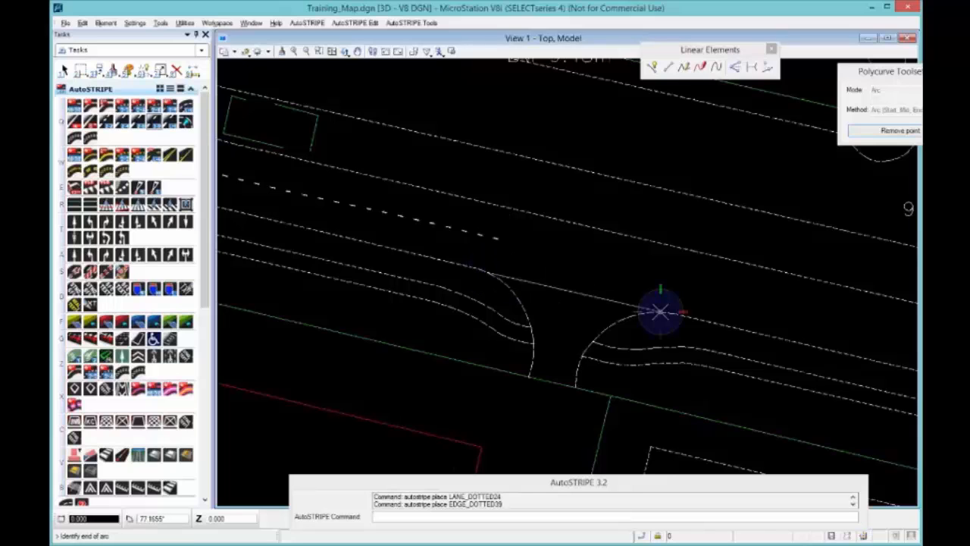
right_click(661, 312)
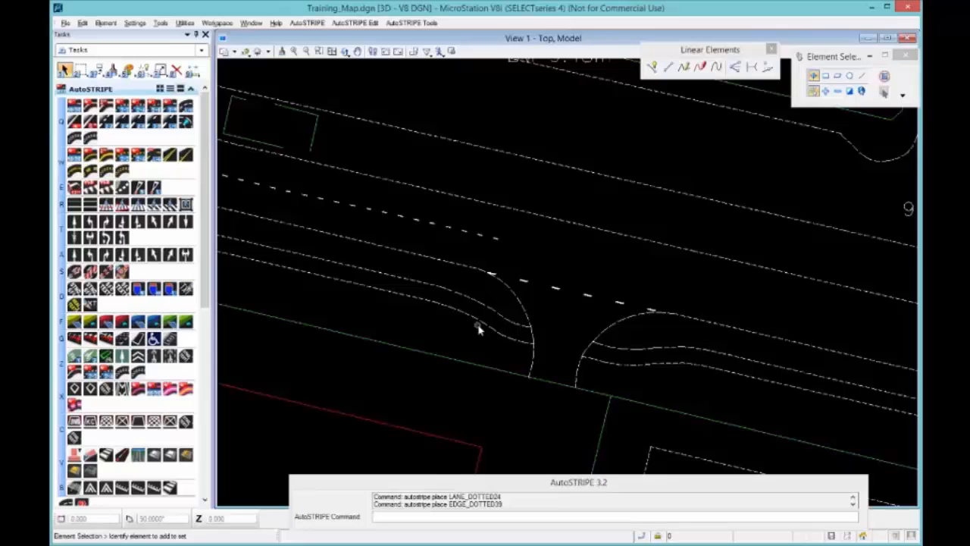
Edit the dotted lane line by moving the grip between its first and second arcs slightly south-east.
middle_drag(378, 229, 798, 295)
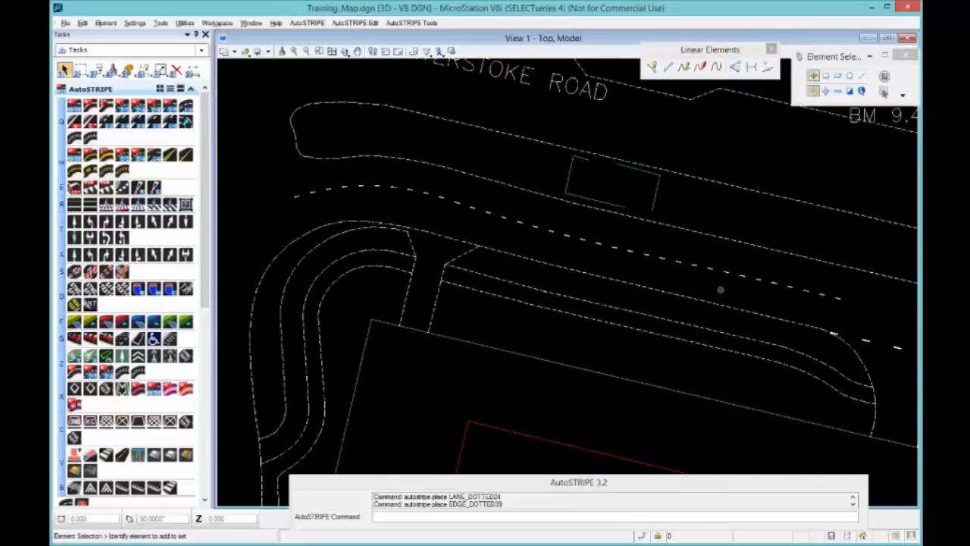
click(503, 221)
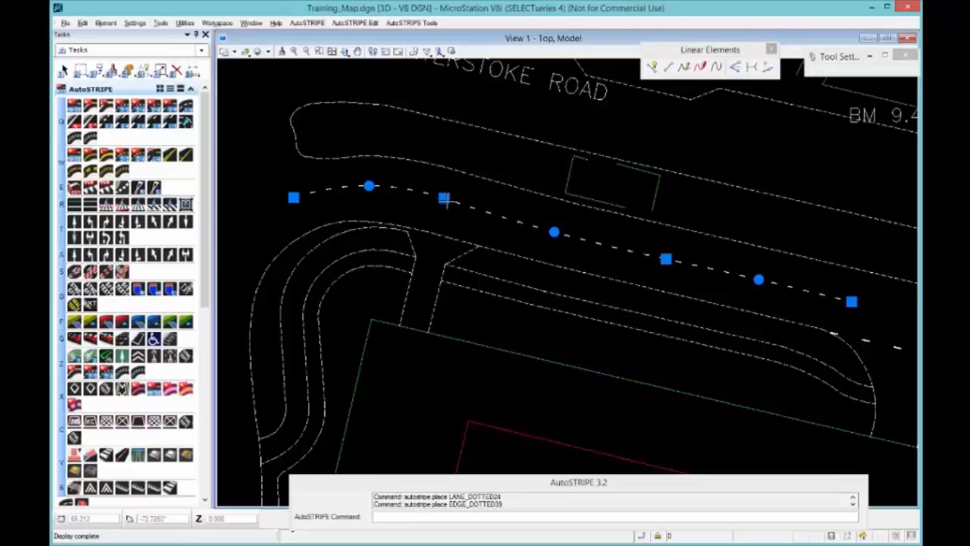
scroll(445, 199, up, 2)
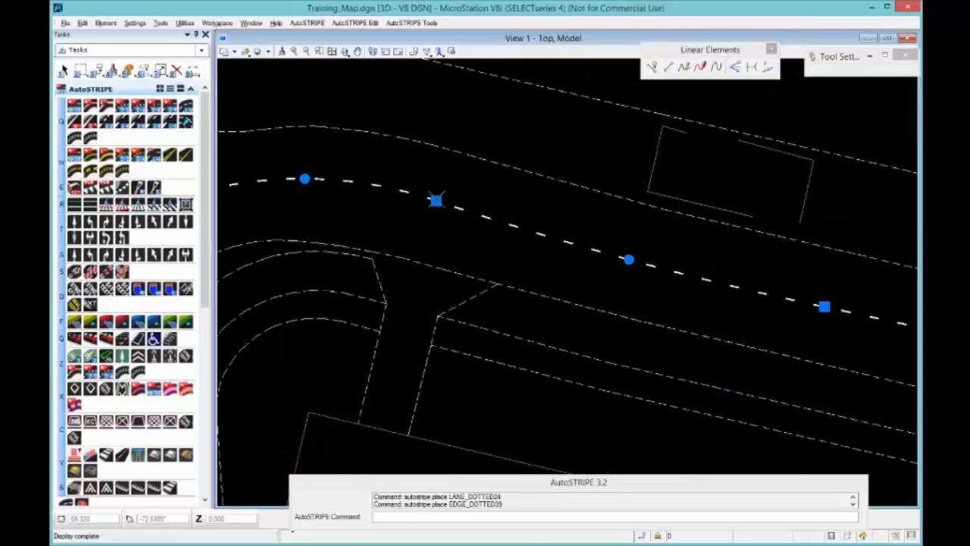
click(436, 199)
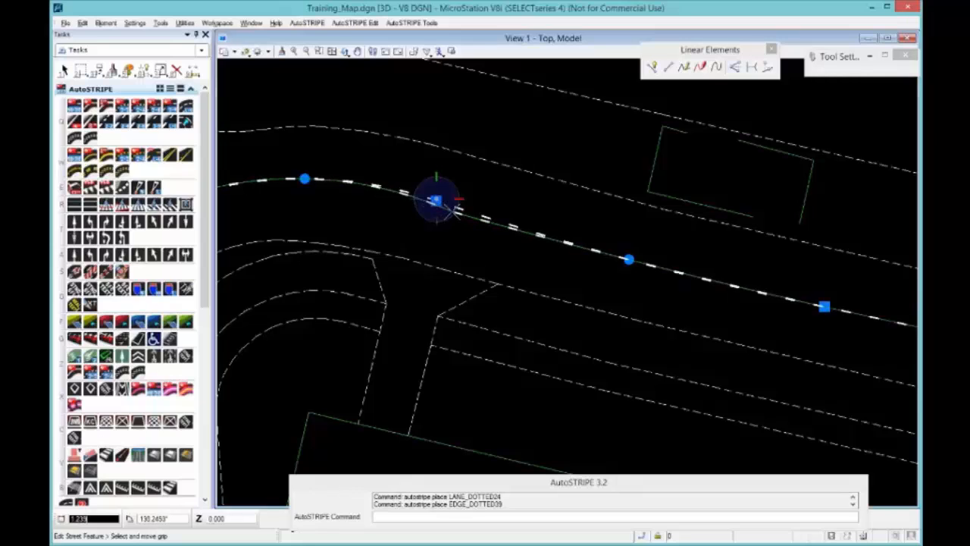
click(447, 211)
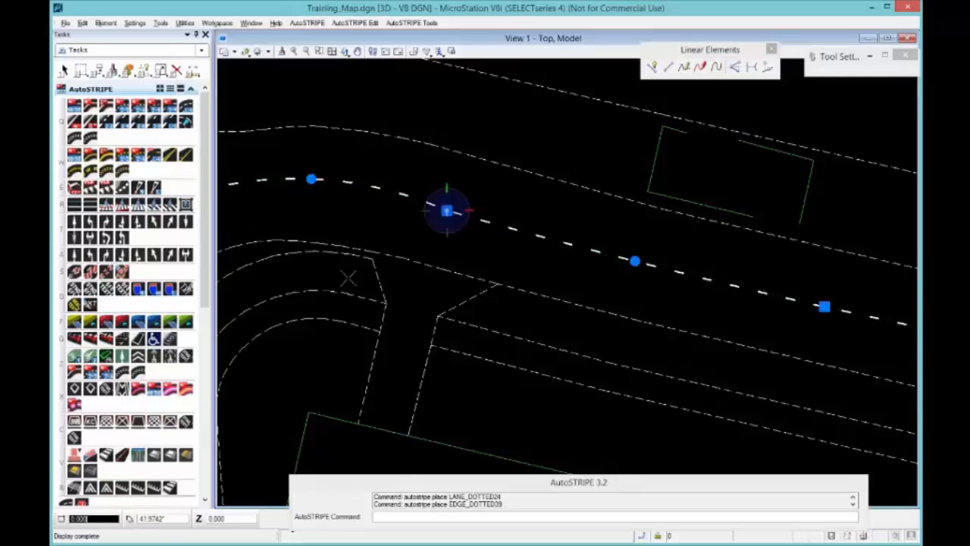
Move the lane line's grip between the first and second arcs south into the path opening and back north onto the carriageway.
click(447, 211)
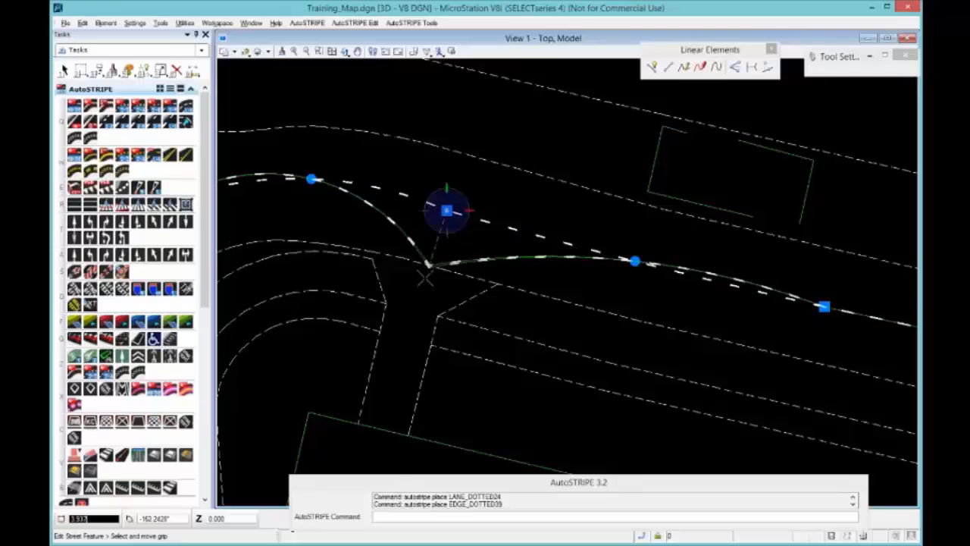
click(413, 321)
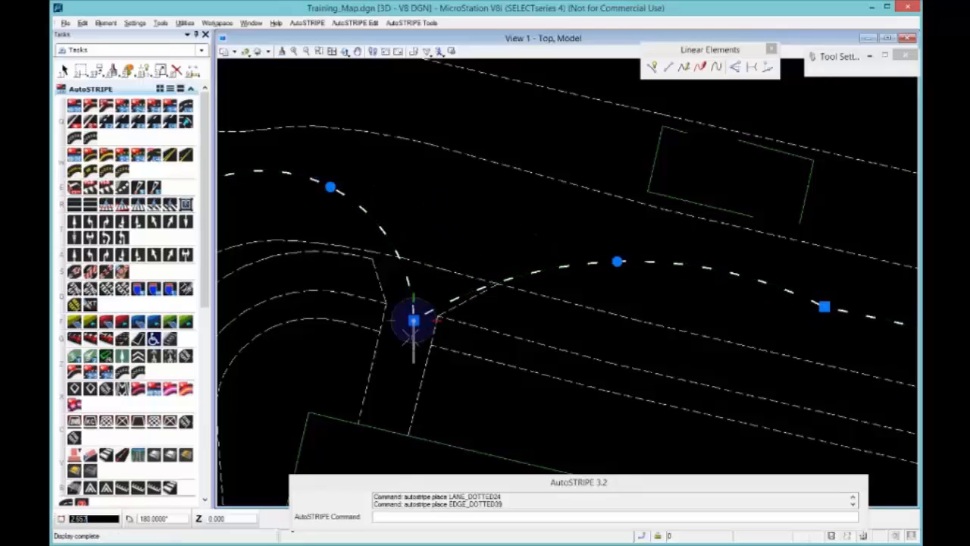
click(413, 320)
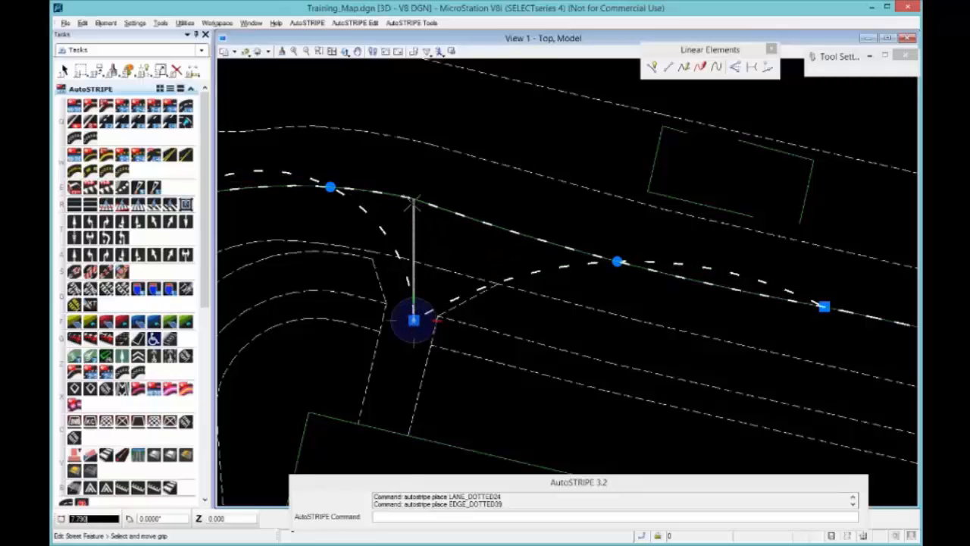
click(410, 203)
Adjust the curvature of the dotted lane line's first arc by moving its midpoint grip slightly north.
scroll(412, 203, up, 2)
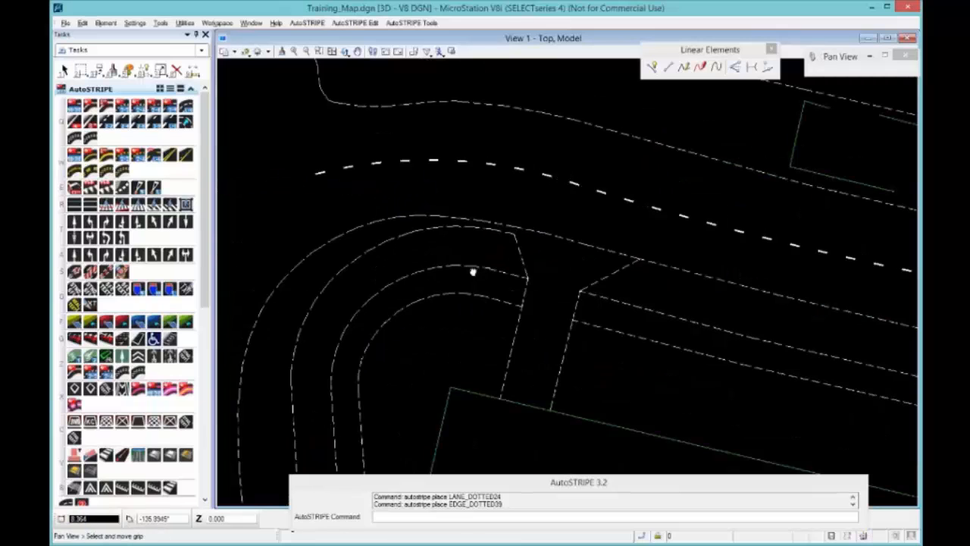
click(444, 163)
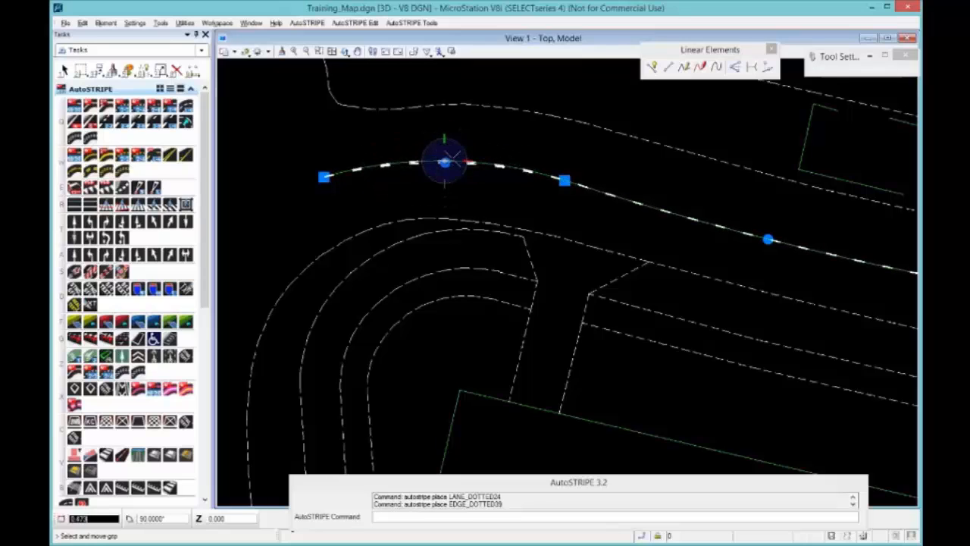
scroll(459, 158, up, 2)
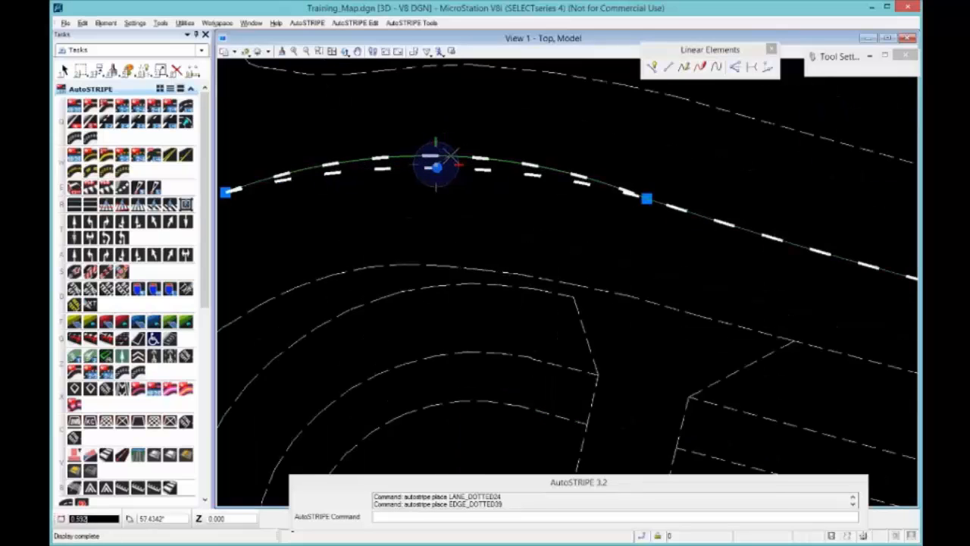
click(443, 157)
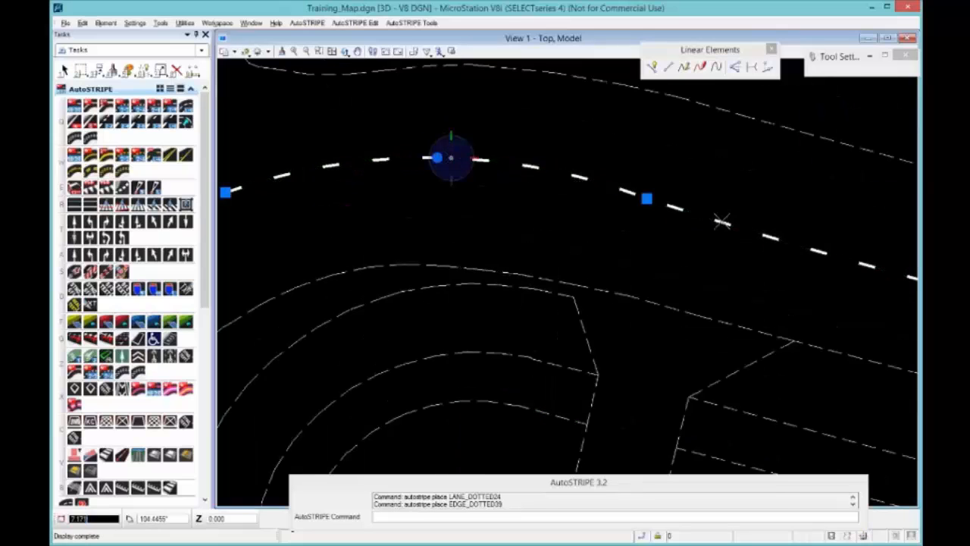
Adjust the curvature of the dotted lane line's second arc by moving its midpoint grip slightly north.
middle_drag(440, 156, 369, 148)
middle_drag(876, 266, 586, 200)
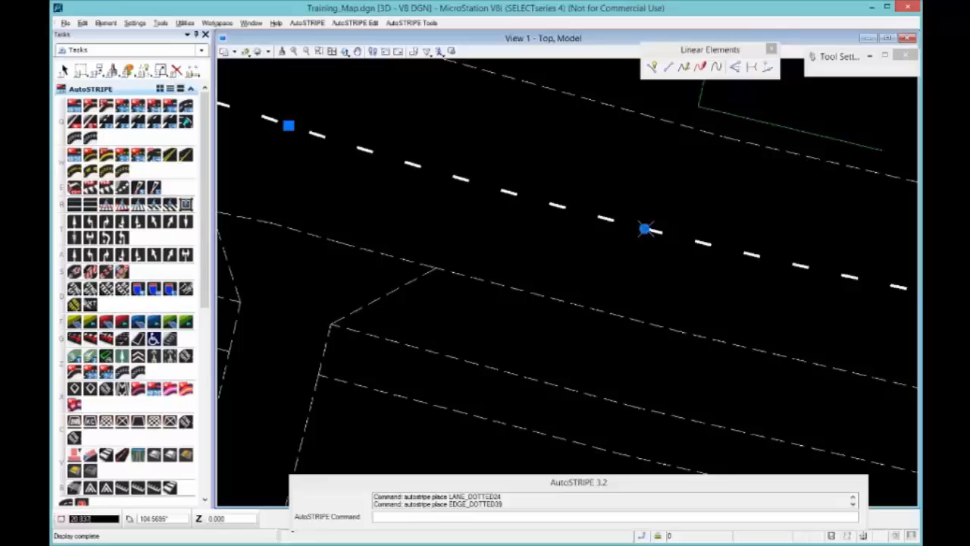
click(644, 229)
click(685, 225)
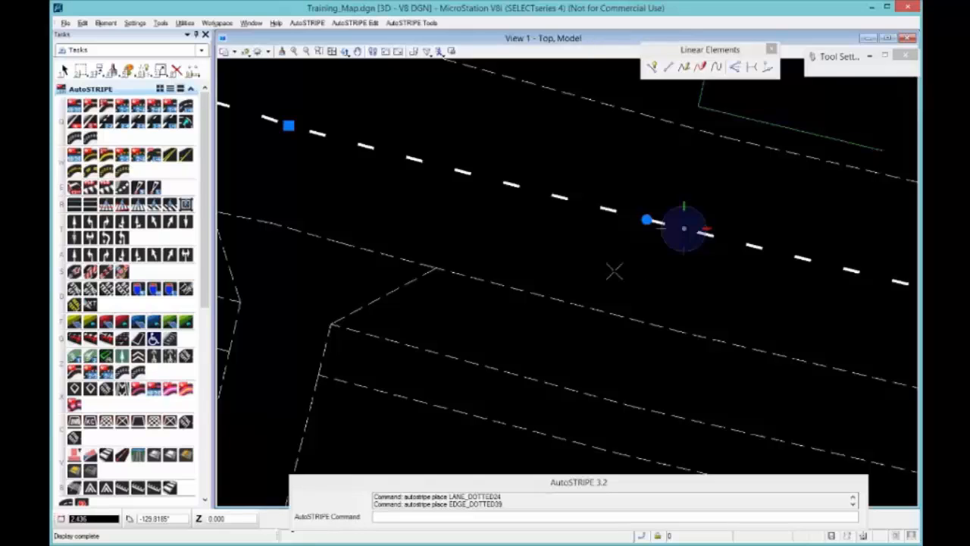
scroll(567, 262, down, 3)
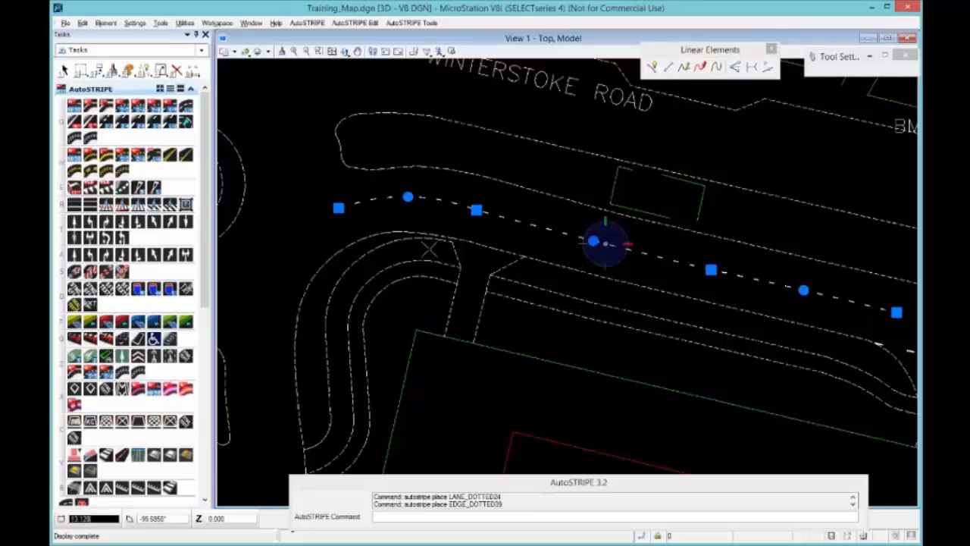
click(593, 242)
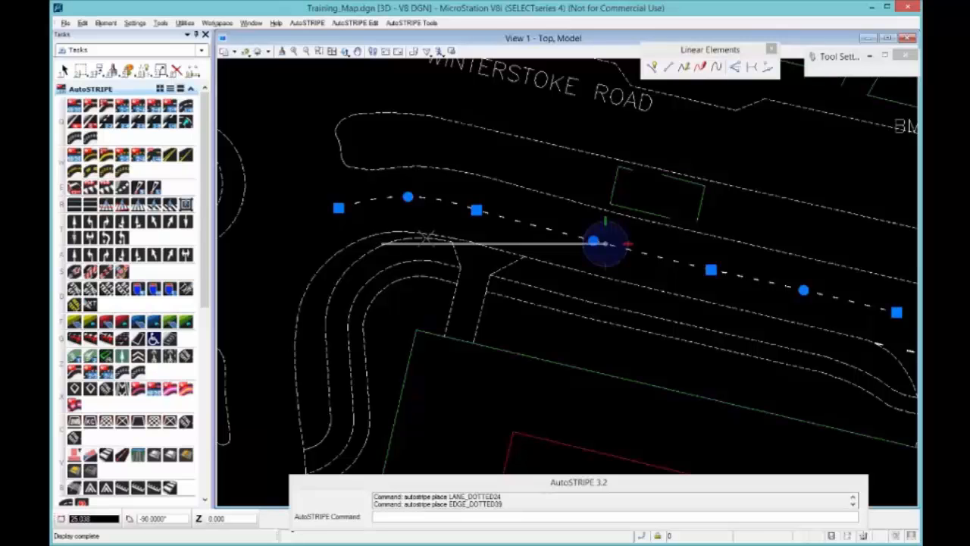
Shorten the dotted lane line by moving its eastern end grip inward, extend it outward past its original end, and finish the grip edit.
middle_drag(723, 291, 491, 249)
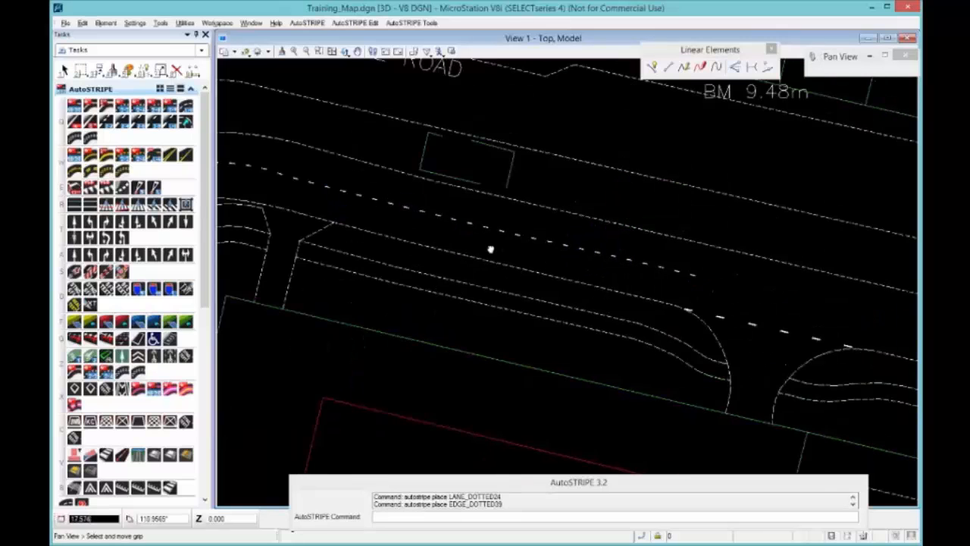
scroll(564, 250, up, 5)
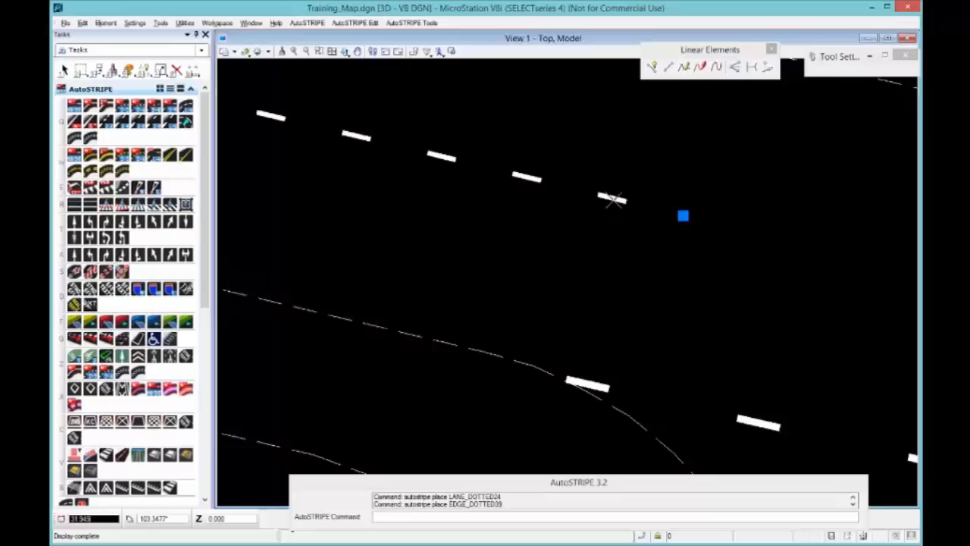
click(683, 217)
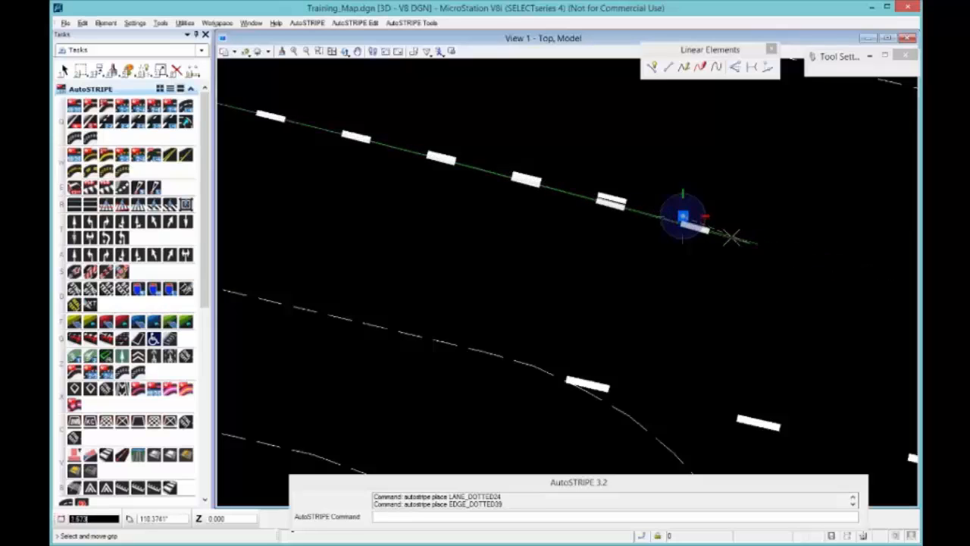
click(571, 198)
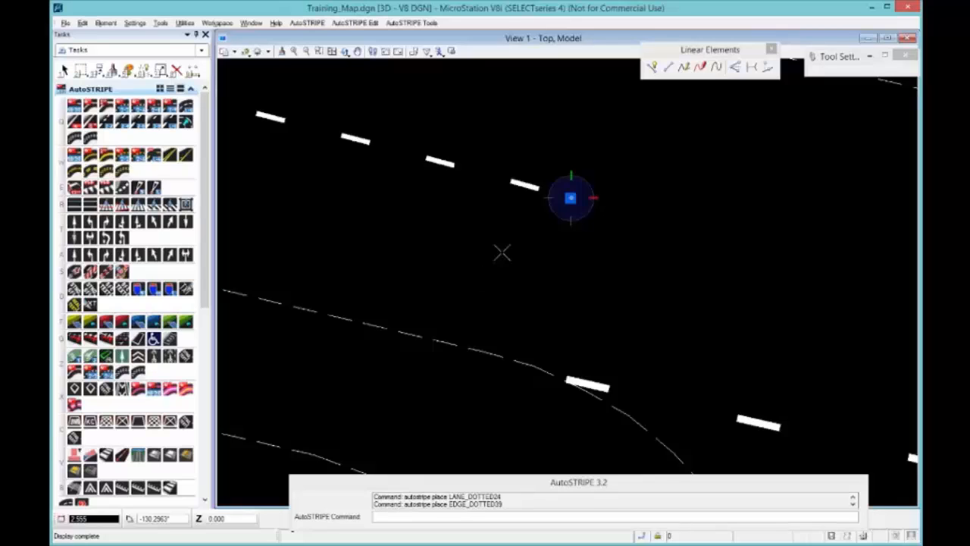
click(570, 198)
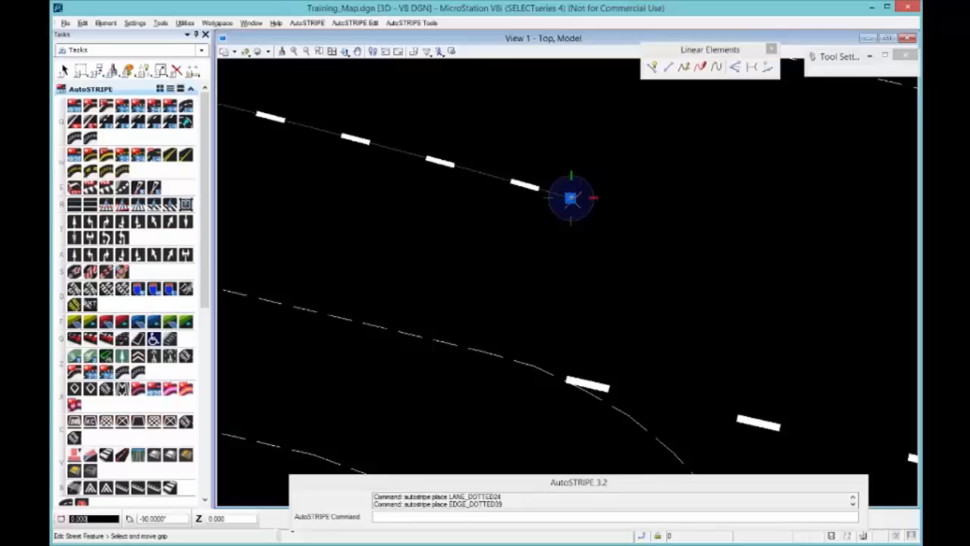
click(831, 259)
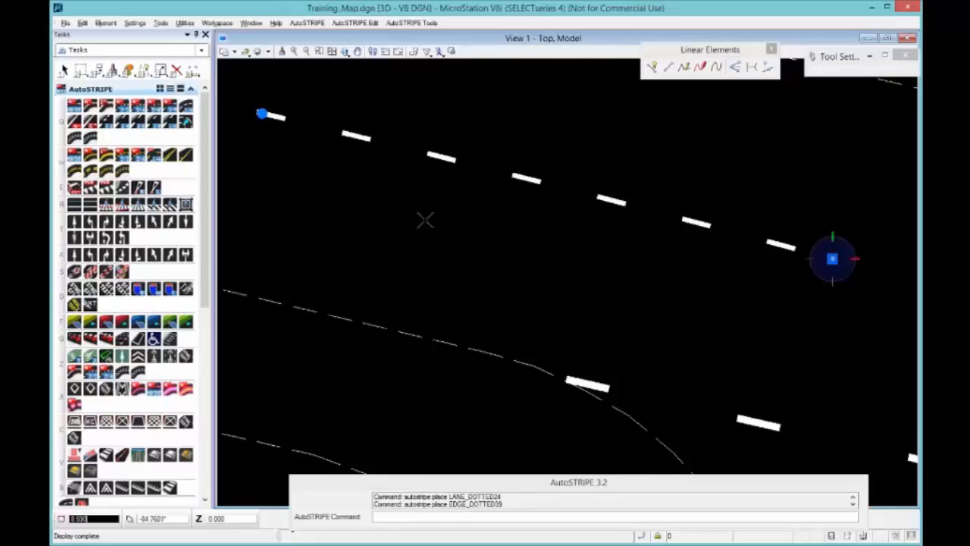
scroll(425, 219, down, 4)
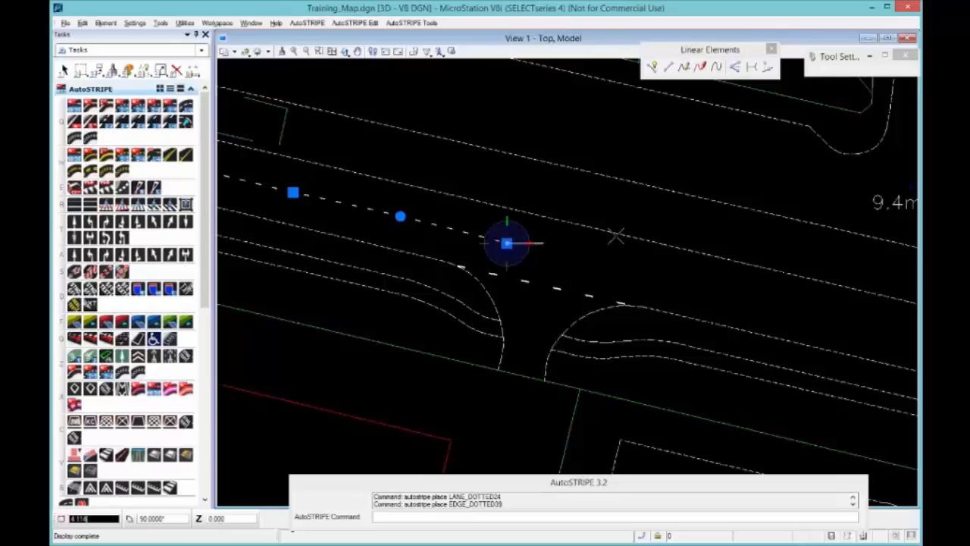
click(64, 68)
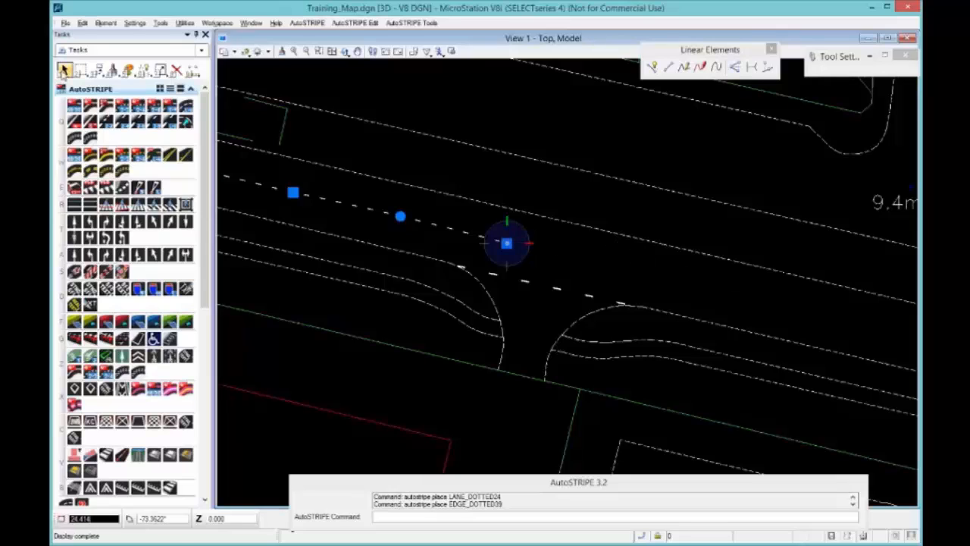
click(63, 73)
Start a SmartLine with a straight segment just south of the central island's east end, heading towards the roundabout.
middle_drag(803, 307, 467, 222)
mouse_move(831, 333)
middle_down()
mouse_move(563, 273)
mouse_move(385, 214)
mouse_move(546, 251)
middle_up()
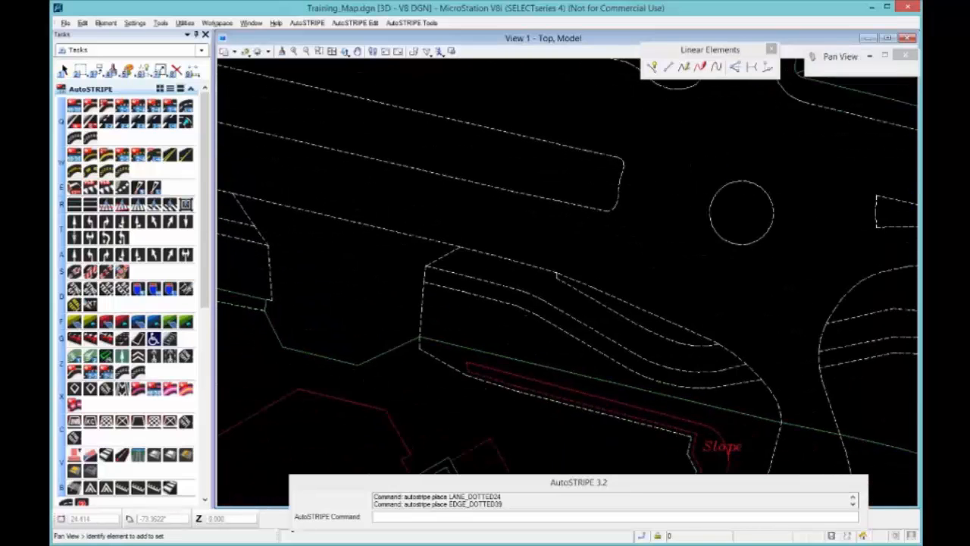
mouse_move(663, 255)
middle_down()
mouse_move(526, 290)
mouse_move(520, 306)
middle_up()
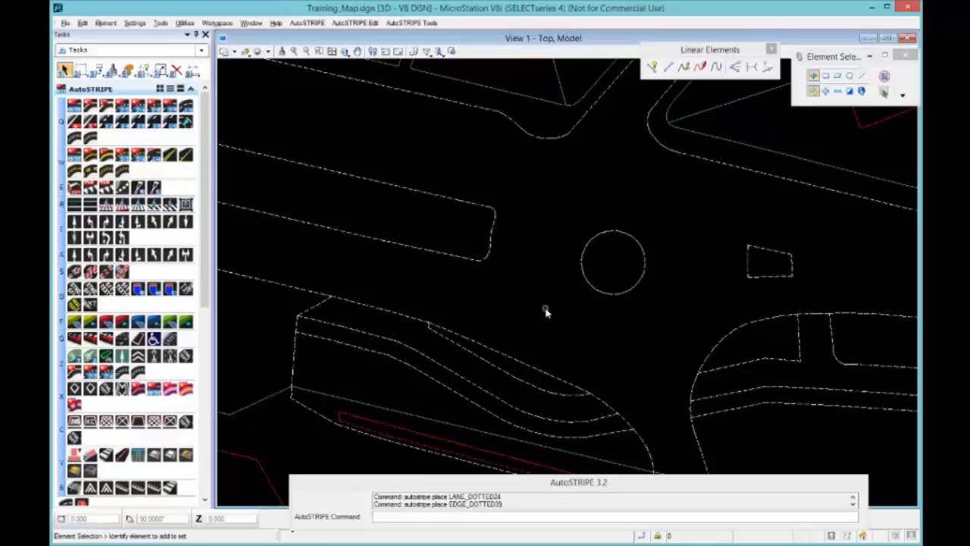
click(652, 69)
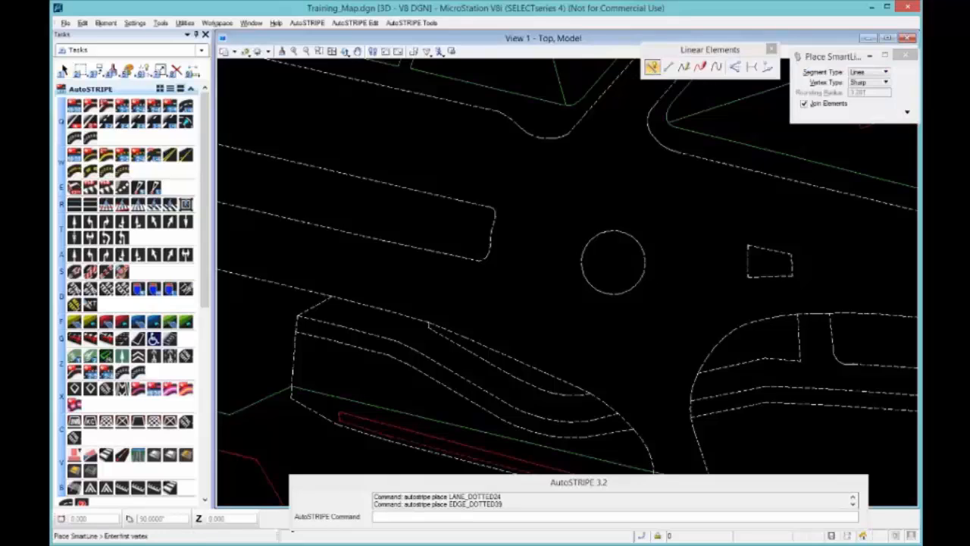
click(409, 281)
click(496, 304)
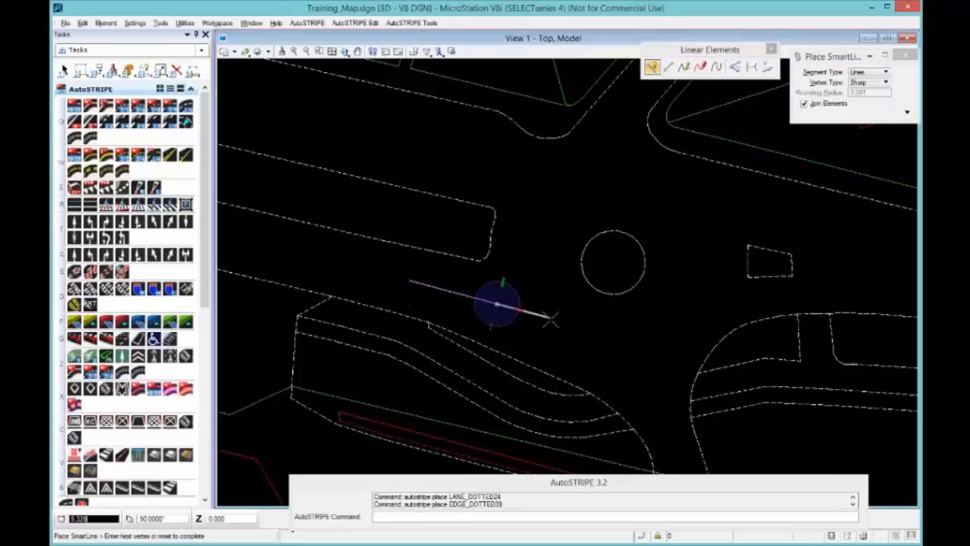
Continue the SmartLine with two Arcs segments, the second centred on the roundabout and running around its east side, and finish the line.
click(887, 72)
click(879, 89)
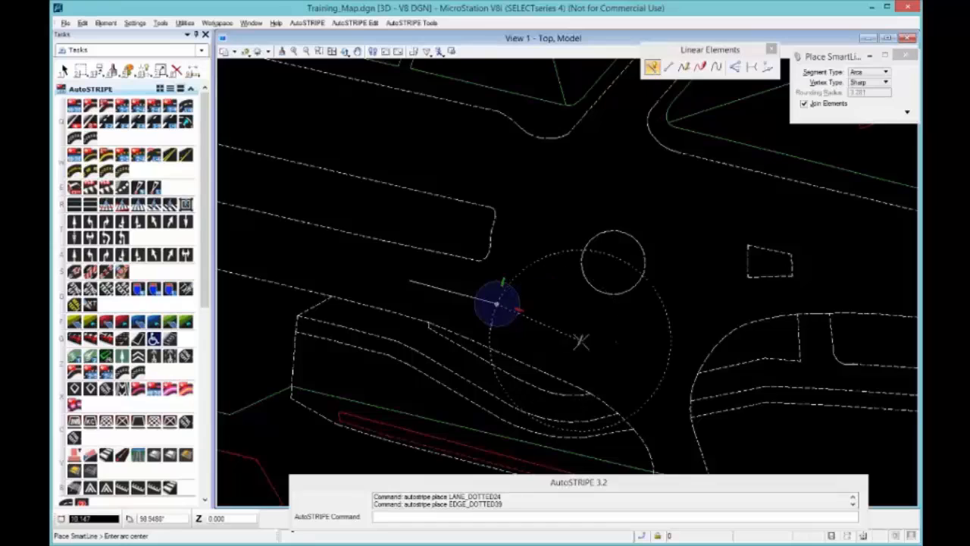
click(568, 349)
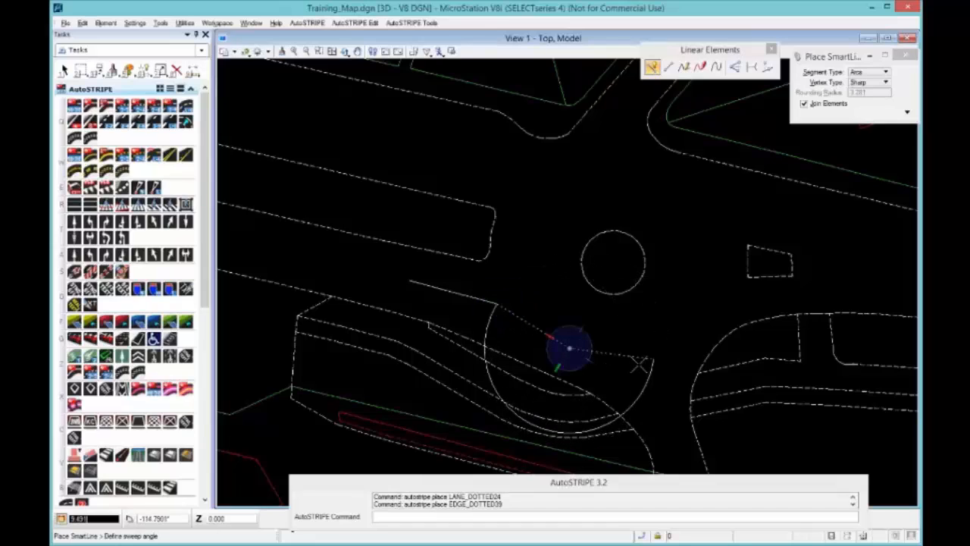
click(653, 341)
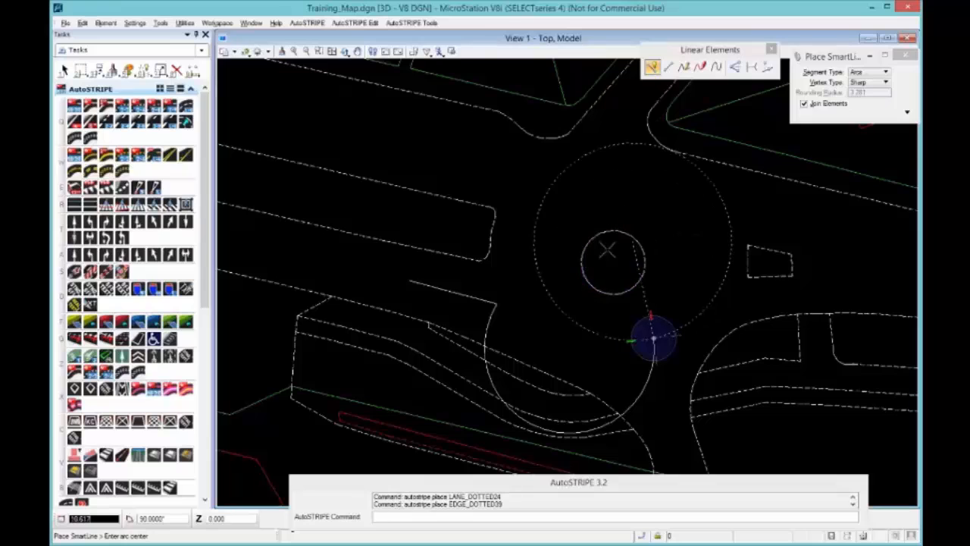
click(613, 262)
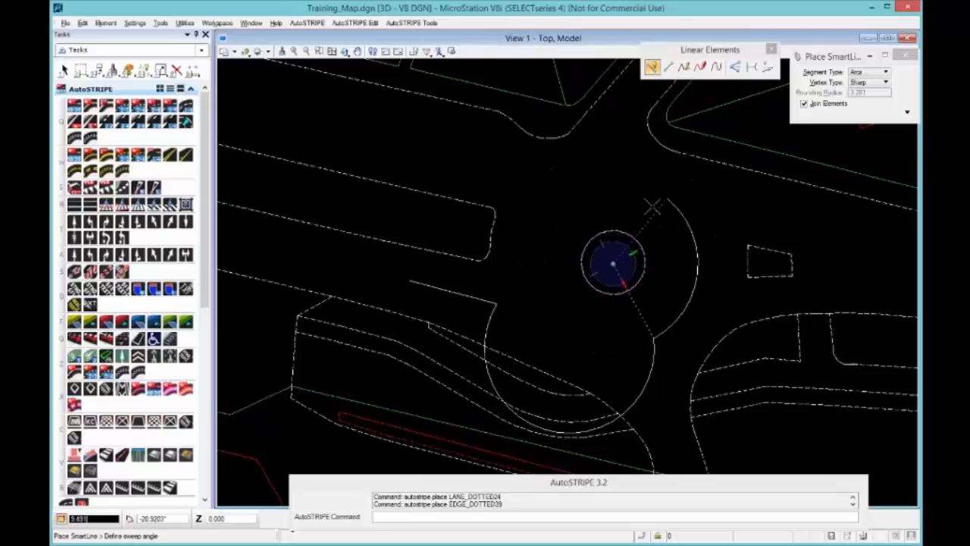
click(622, 182)
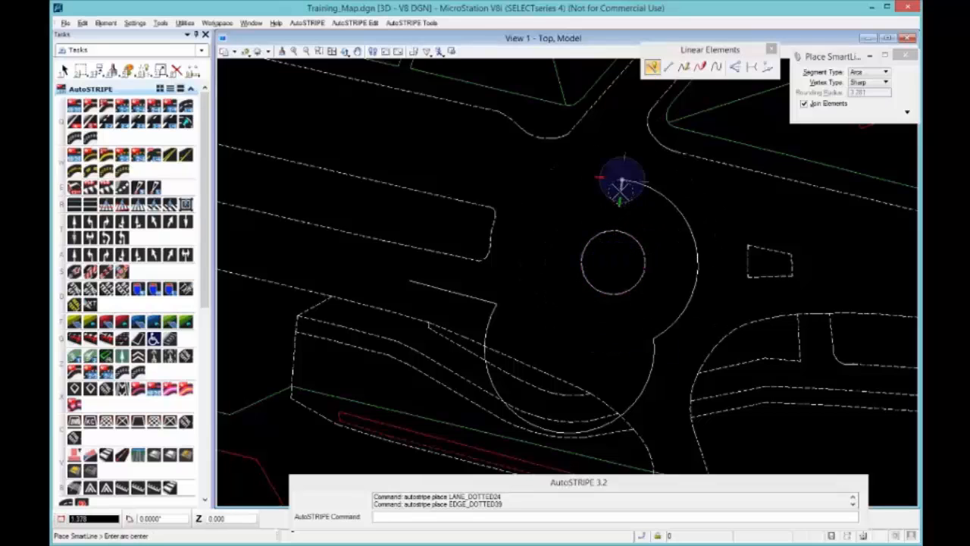
right_click(567, 184)
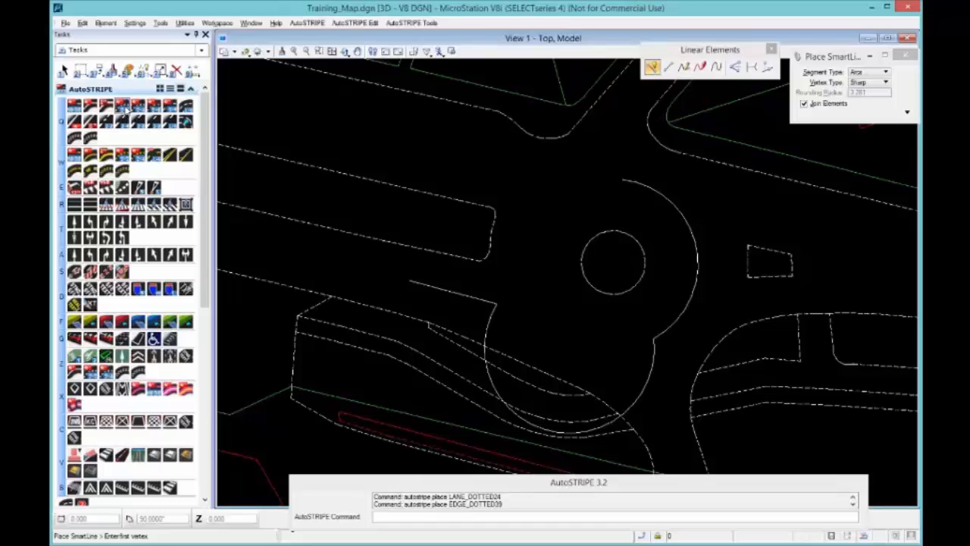
Place a LANE_DOTTED22 lane line as an arc polycurve from south of the central island around the roundabout to the carriageway north of it.
click(126, 108)
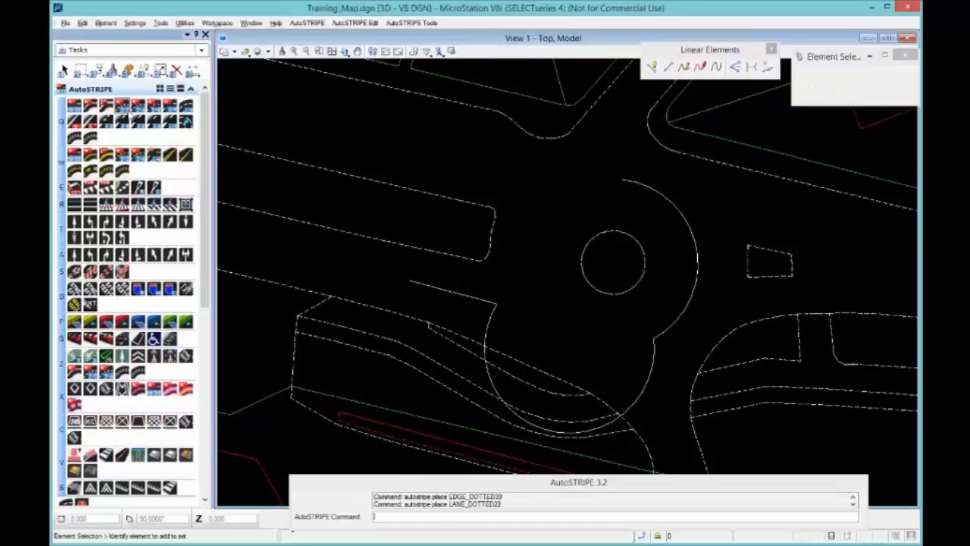
click(411, 279)
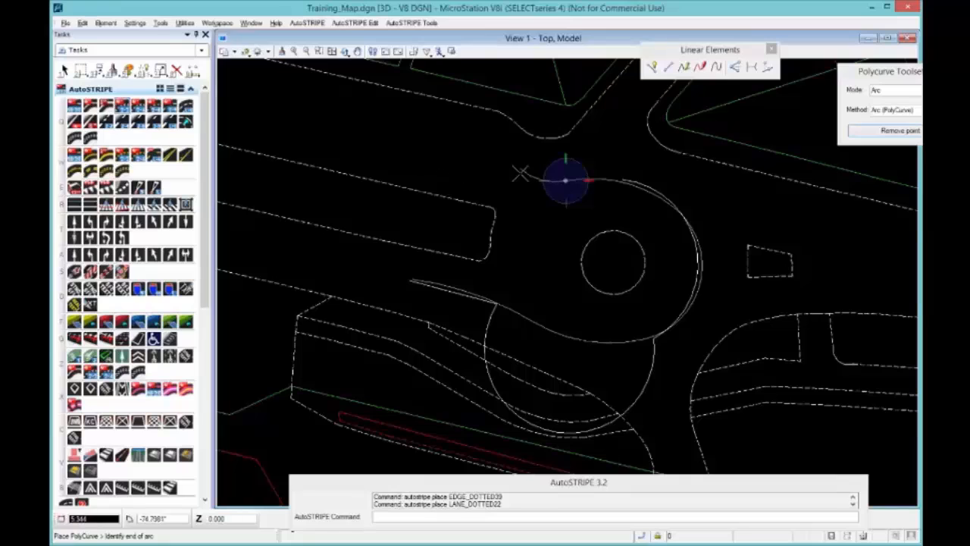
click(339, 137)
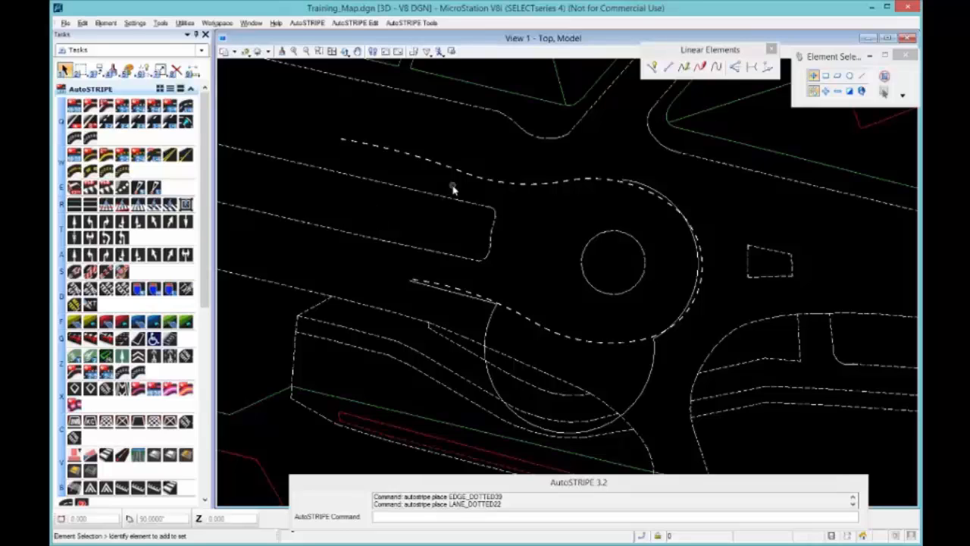
Delete the SmartLine drawn around the roundabout, keeping the dotted lane line.
click(660, 190)
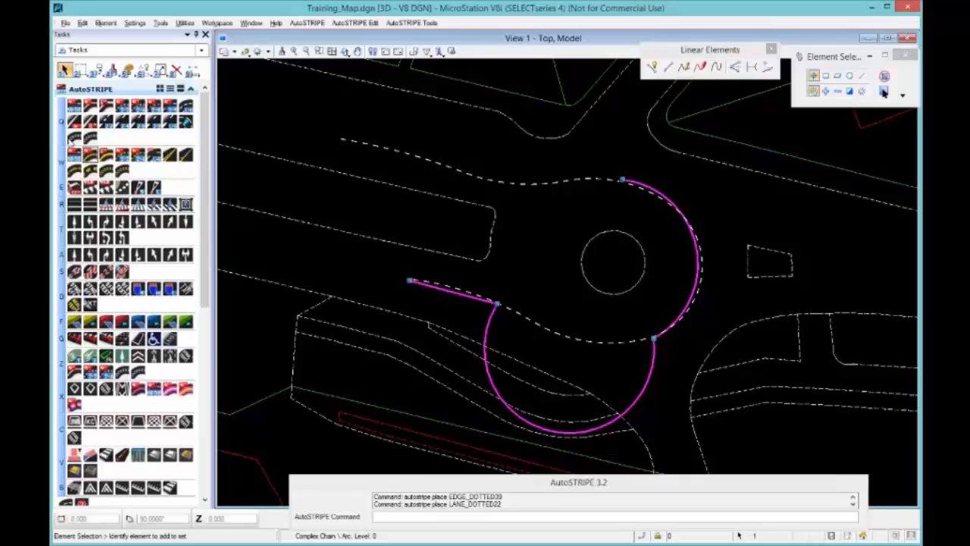
click(175, 70)
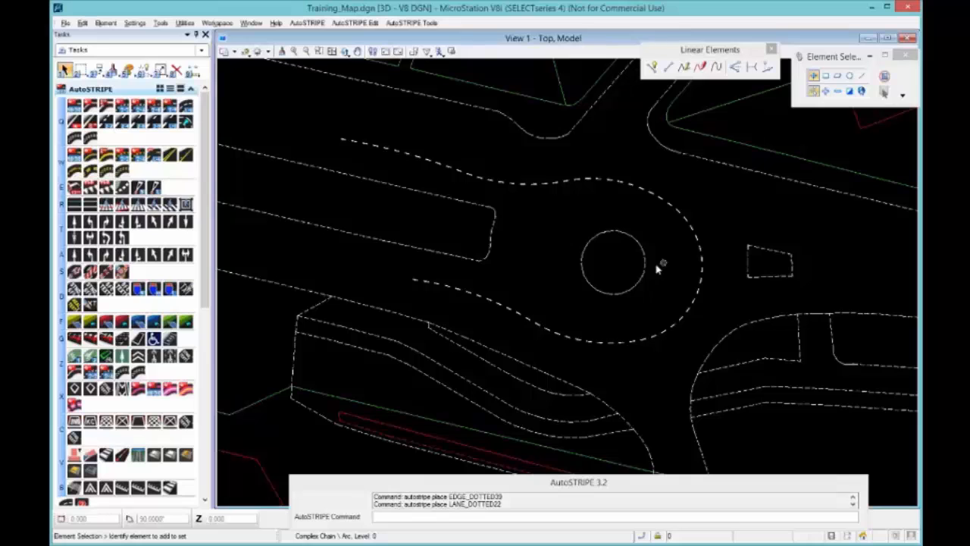
mouse_move(314, 263)
middle_down()
mouse_move(480, 264)
mouse_move(594, 289)
middle_up()
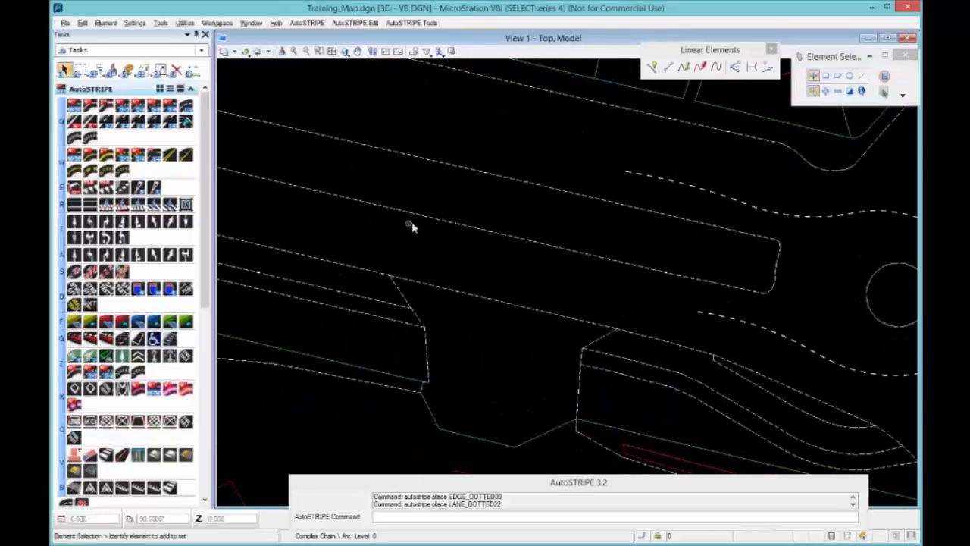
Place an ARROWRIGHT marking on the carriageway east of the roundabout, rotated to point back westward along the road.
click(105, 224)
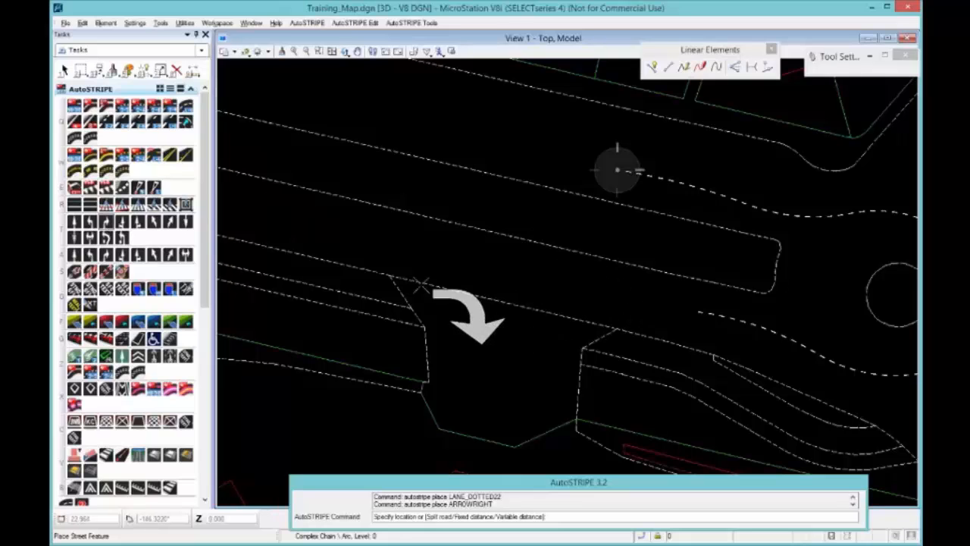
scroll(508, 334, down, 3)
middle_drag(776, 348, 582, 275)
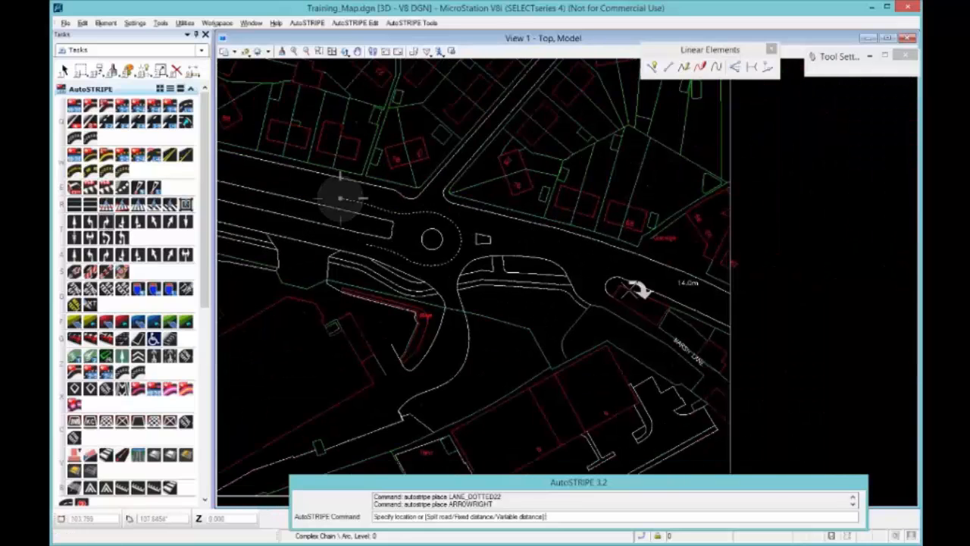
click(589, 266)
click(516, 252)
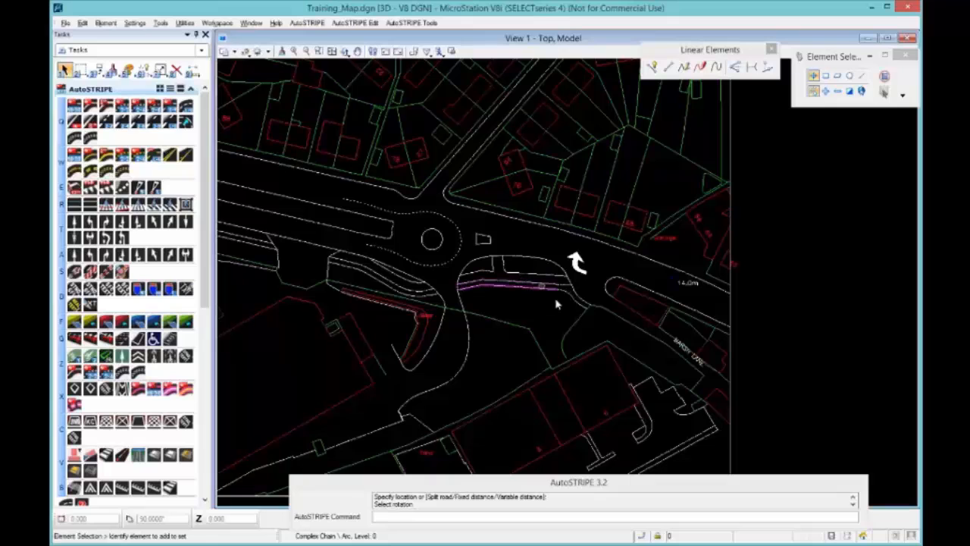
scroll(570, 258, up, 2)
scroll(568, 258, up, 1)
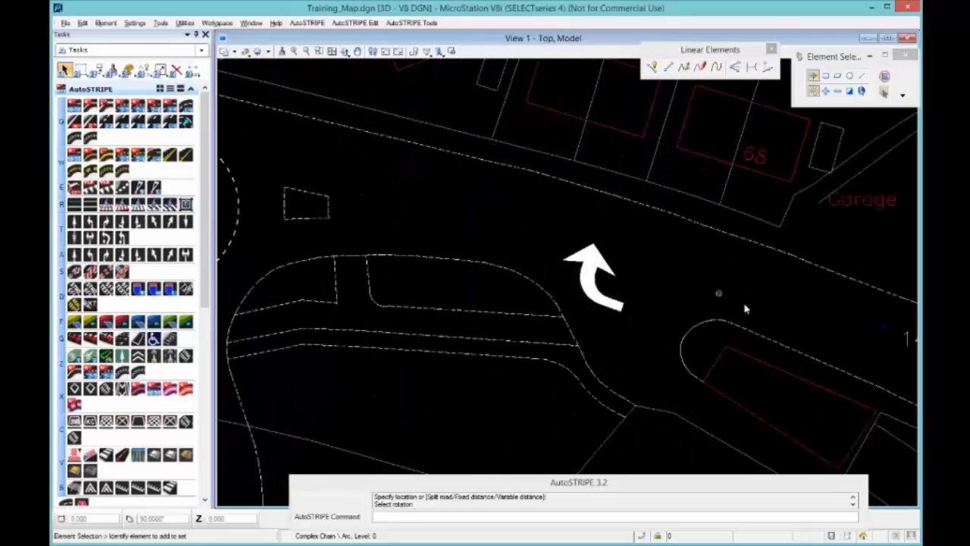
Place an ARROW_HOOK and an ARROWAHEADRIGHT marking in the empty area east of the map, both rotated to point north-east.
scroll(751, 304, down, 2)
middle_drag(797, 308, 379, 229)
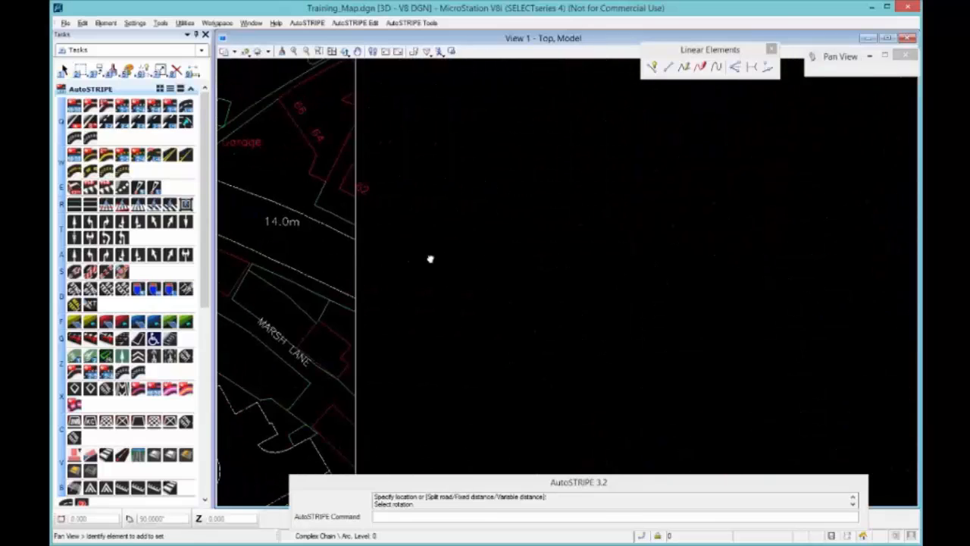
click(106, 238)
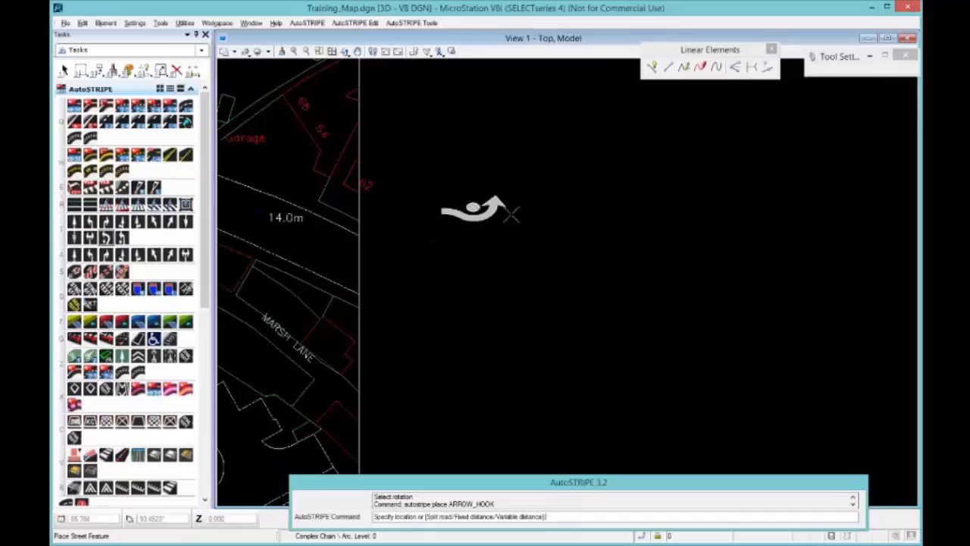
click(465, 229)
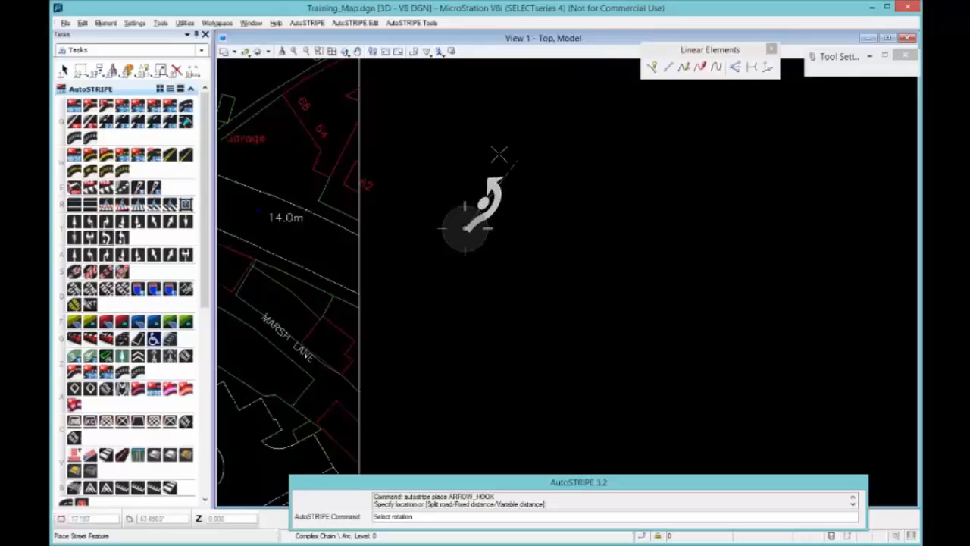
click(507, 154)
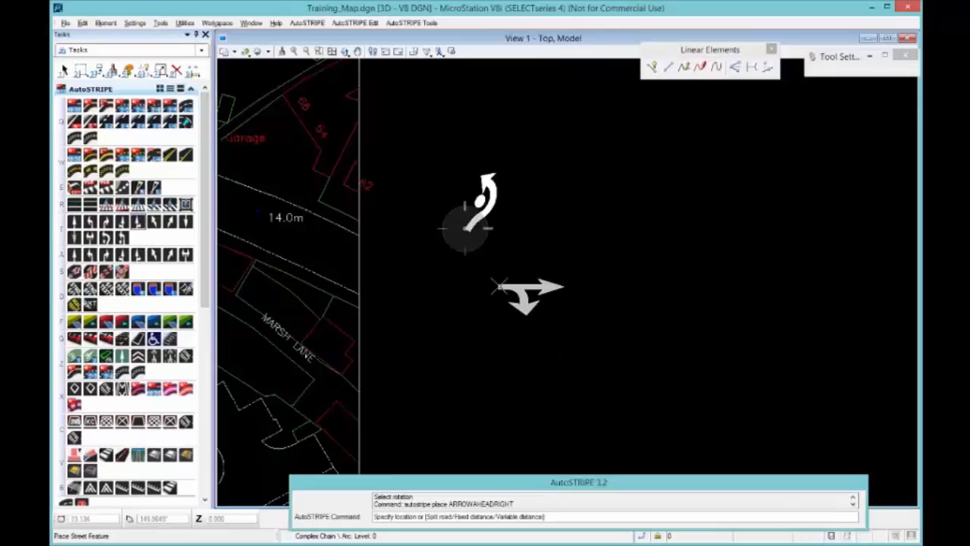
click(498, 287)
click(561, 198)
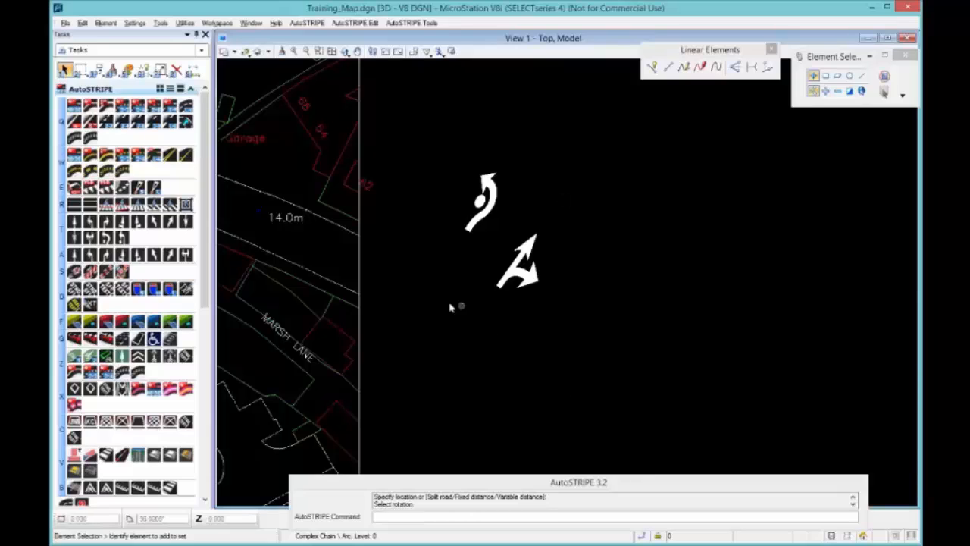
Grip-edit the ahead-right arrow, moving it straight north beside the hook arrow and rotating it slightly clockwise.
click(499, 283)
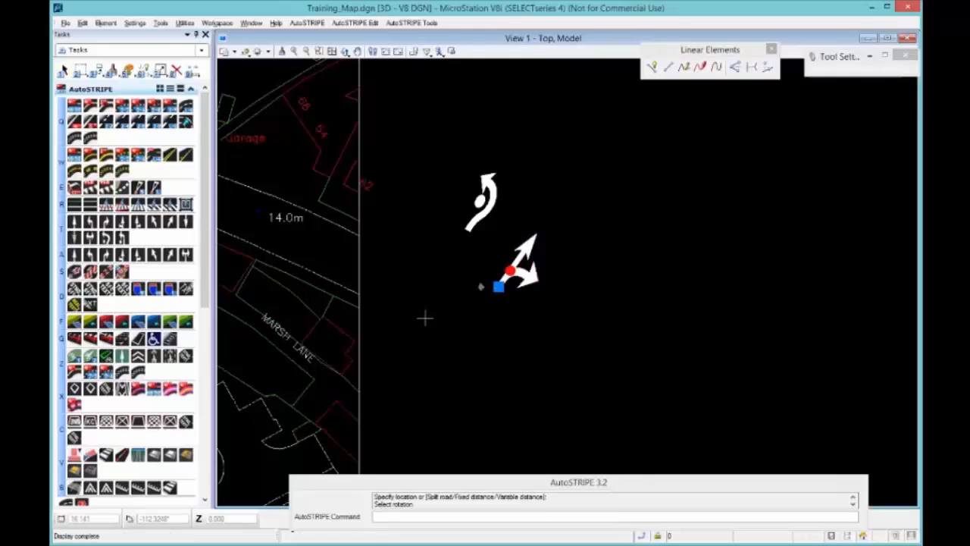
click(499, 286)
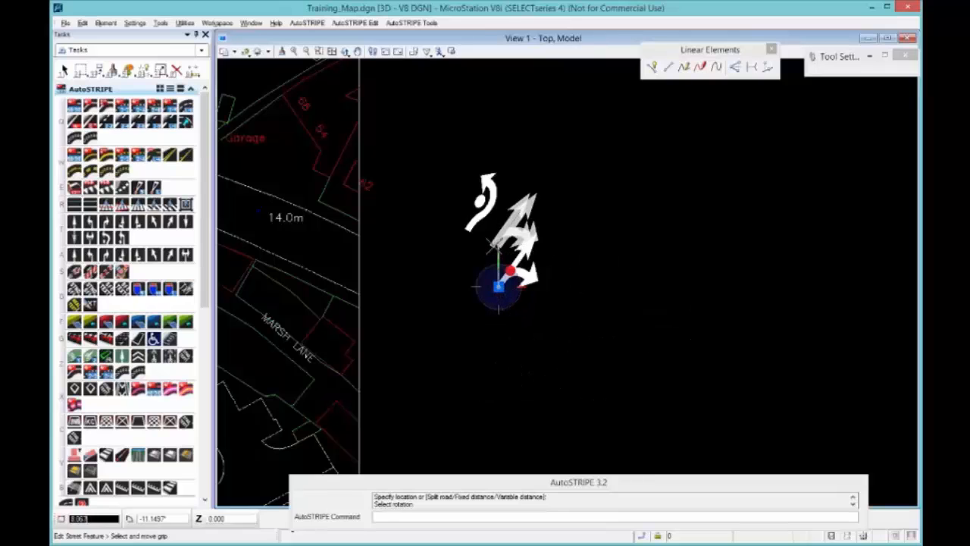
click(499, 244)
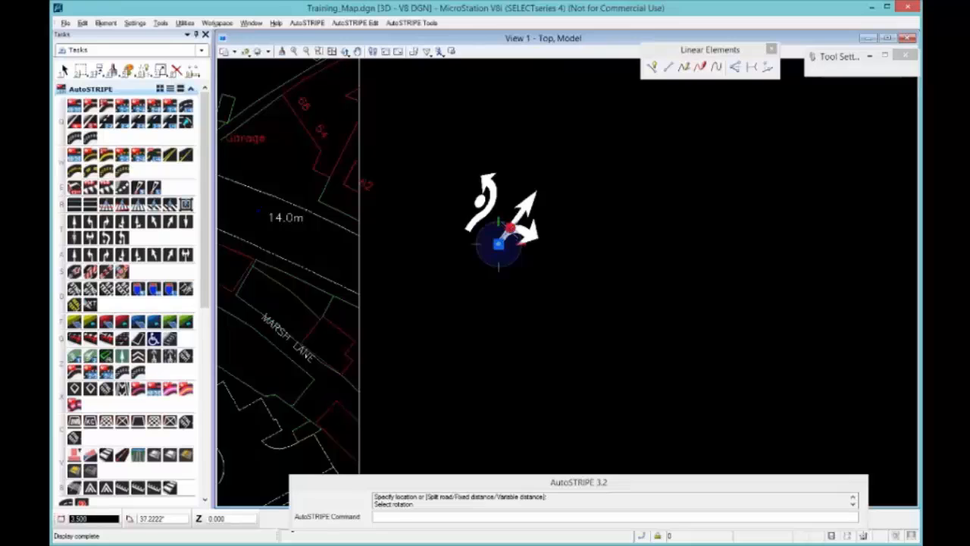
click(499, 244)
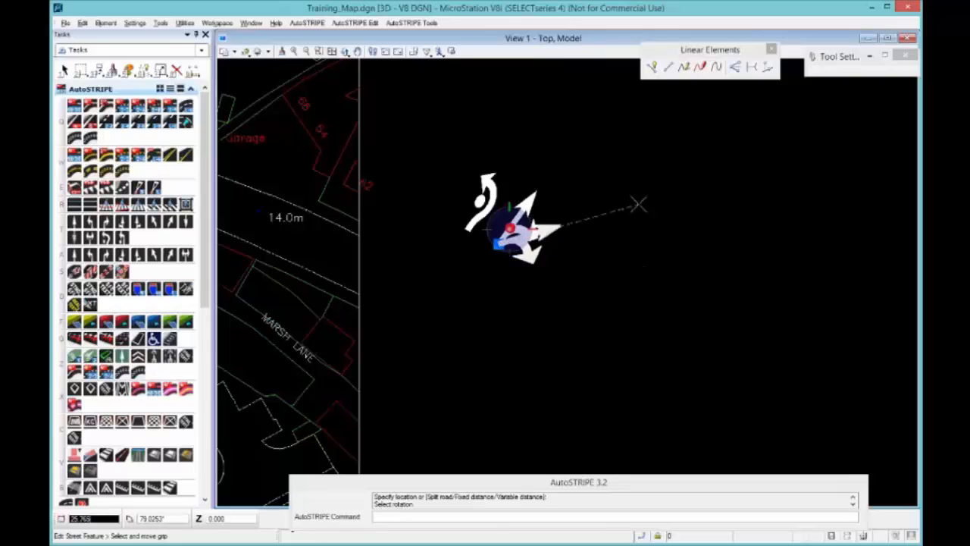
click(600, 161)
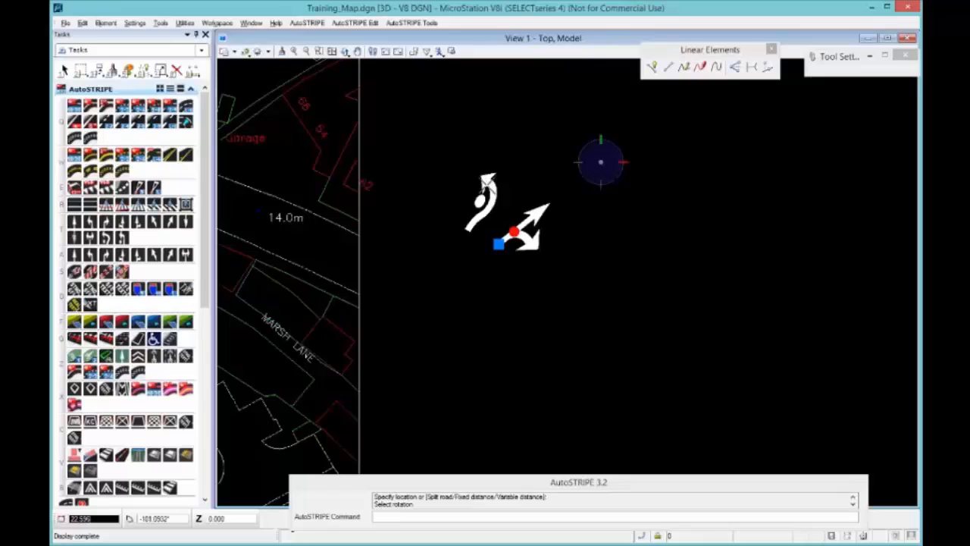
key(Escape)
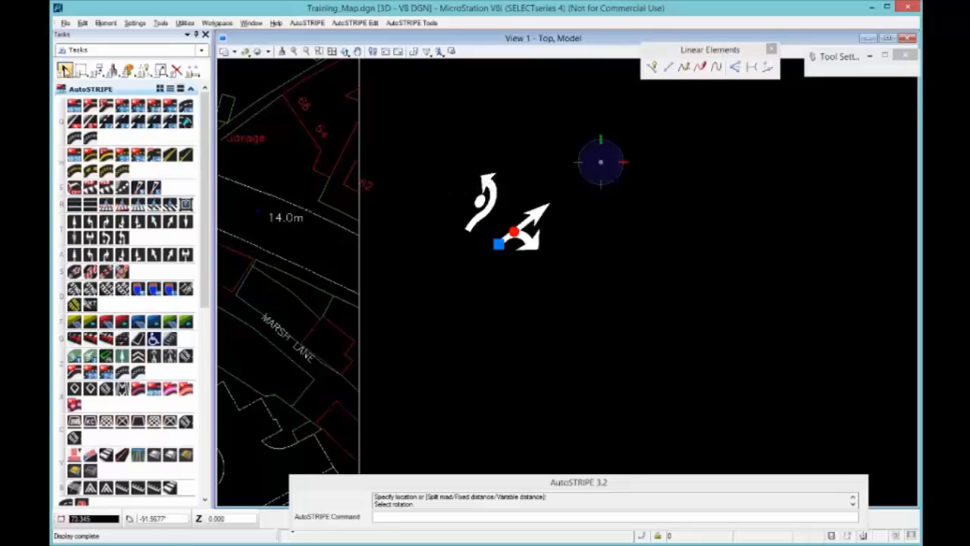
Grip-edit the hook arrow, rotating it slightly clockwise and moving it a short distance north.
click(486, 196)
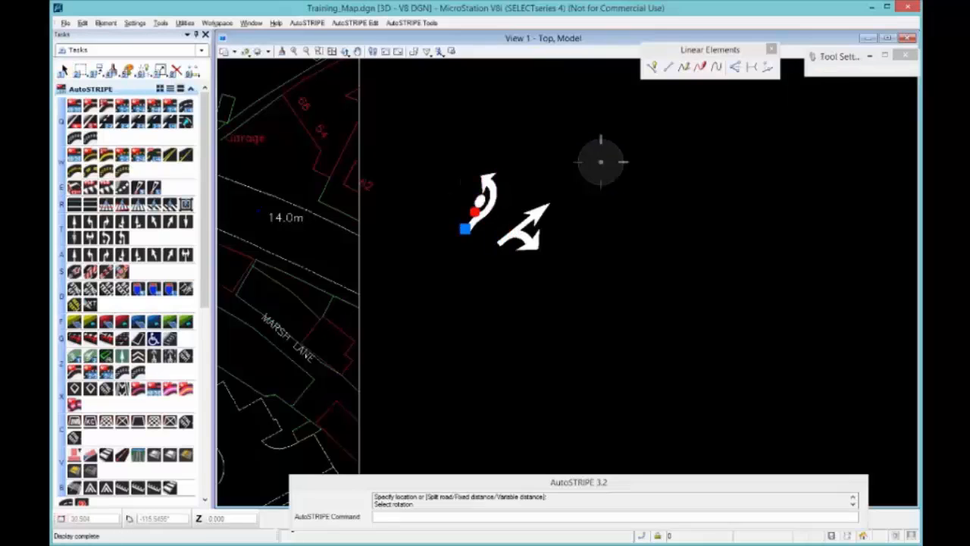
click(474, 213)
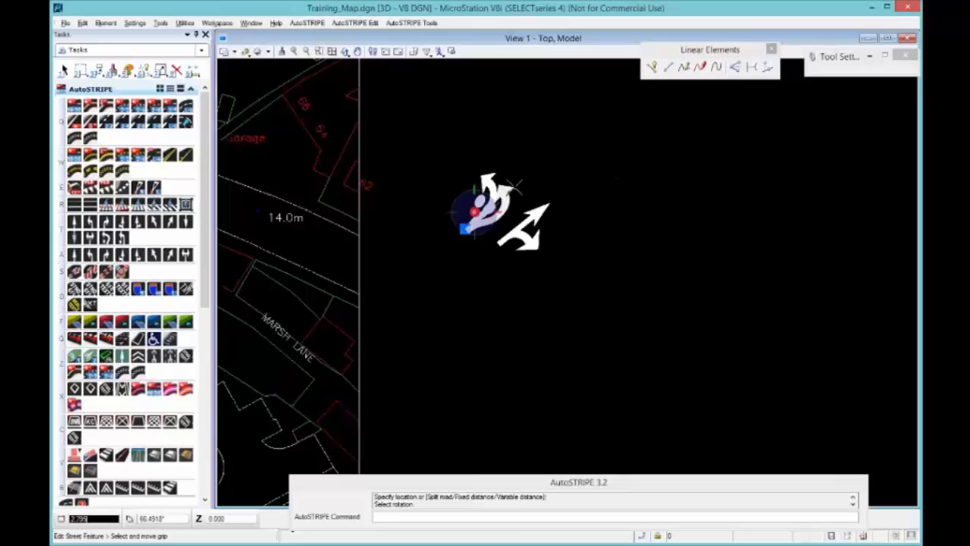
click(558, 141)
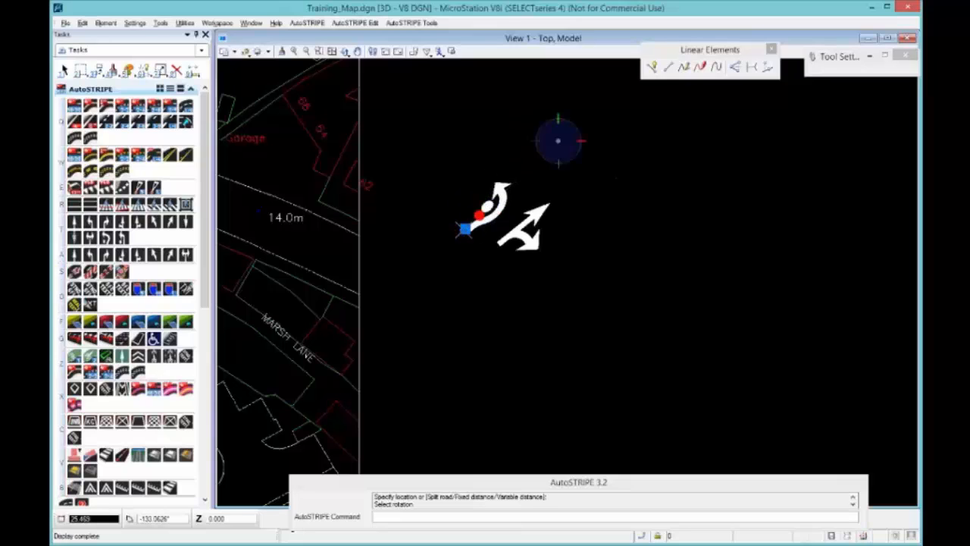
click(465, 228)
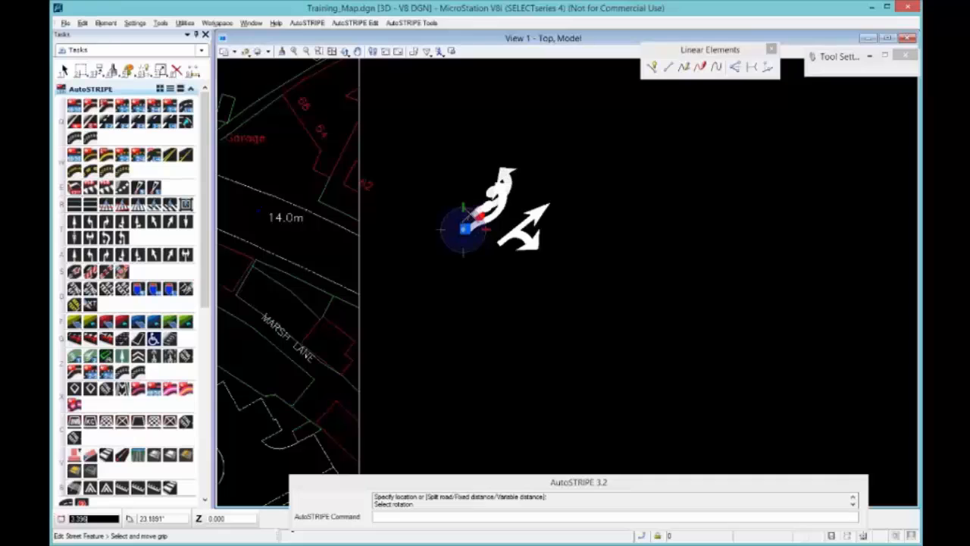
click(463, 211)
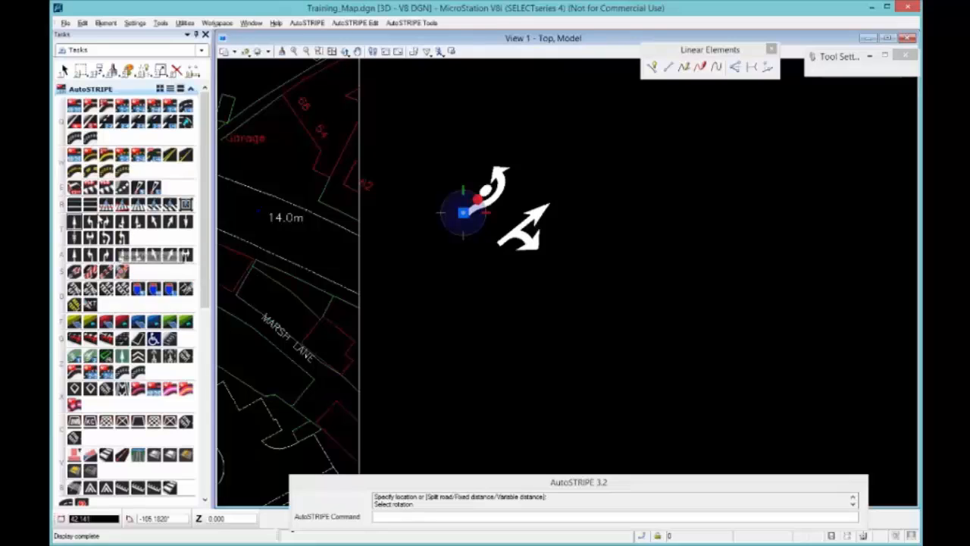
Place the Standard 8ft Text "DO NOT BLOCK AHEAD" on the carriageway beside the 14.0m label, aligned south-east along the road.
click(89, 289)
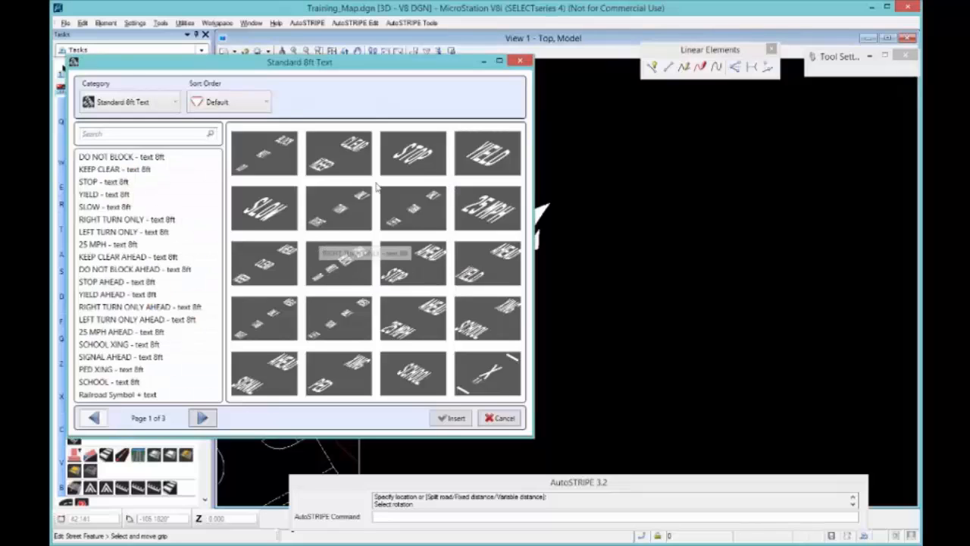
click(334, 277)
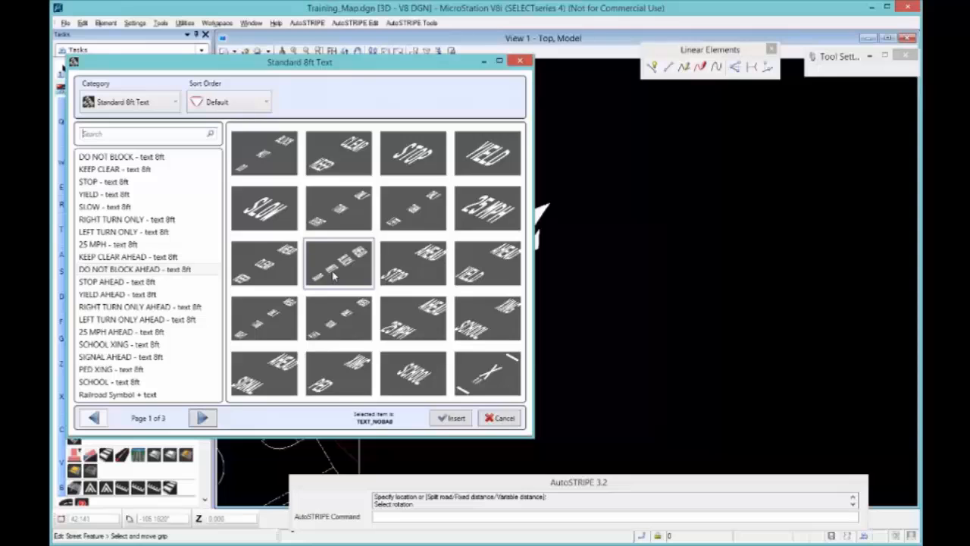
click(452, 418)
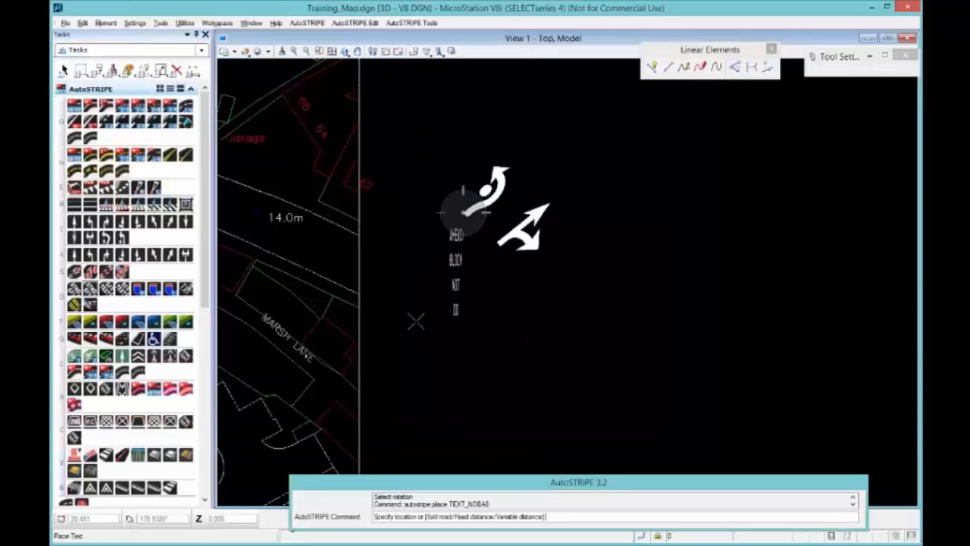
middle_drag(324, 260, 578, 326)
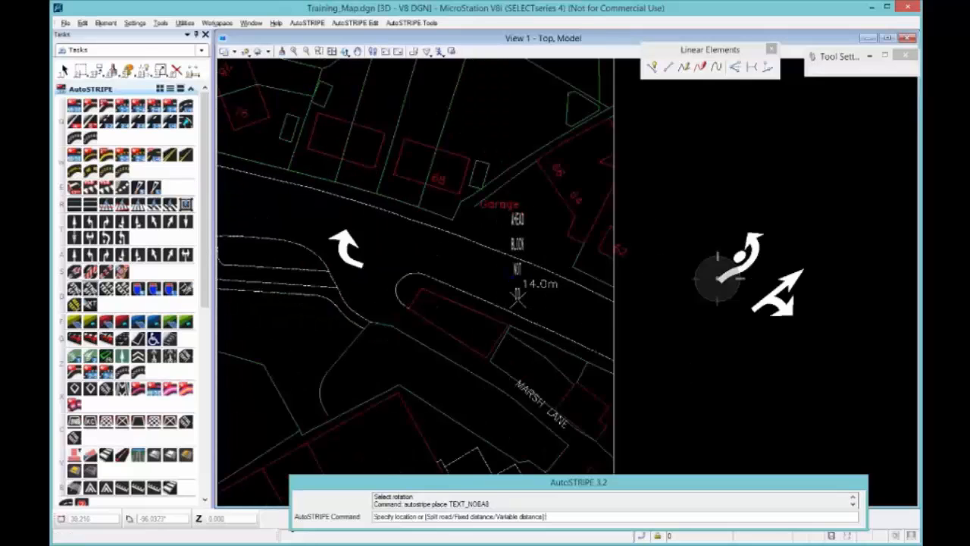
scroll(508, 295, up, 2)
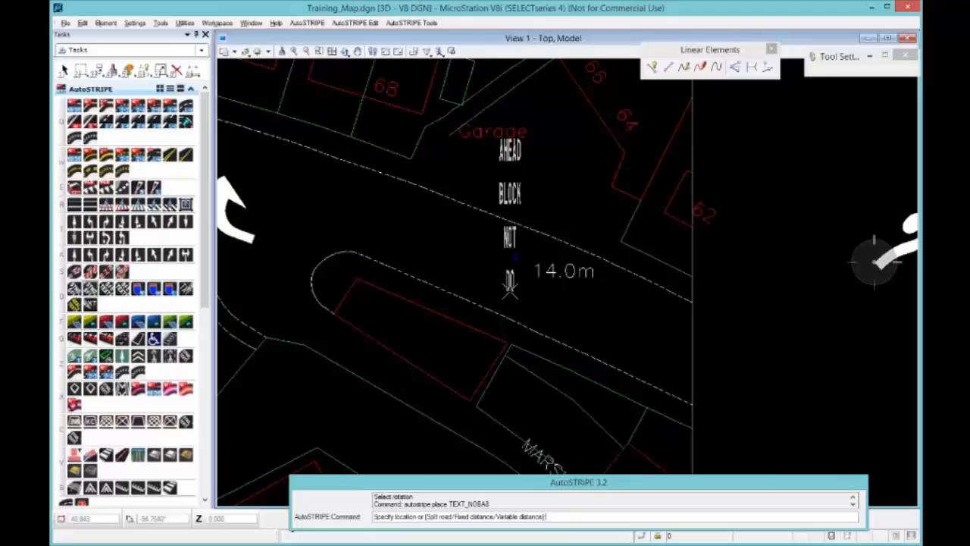
click(510, 292)
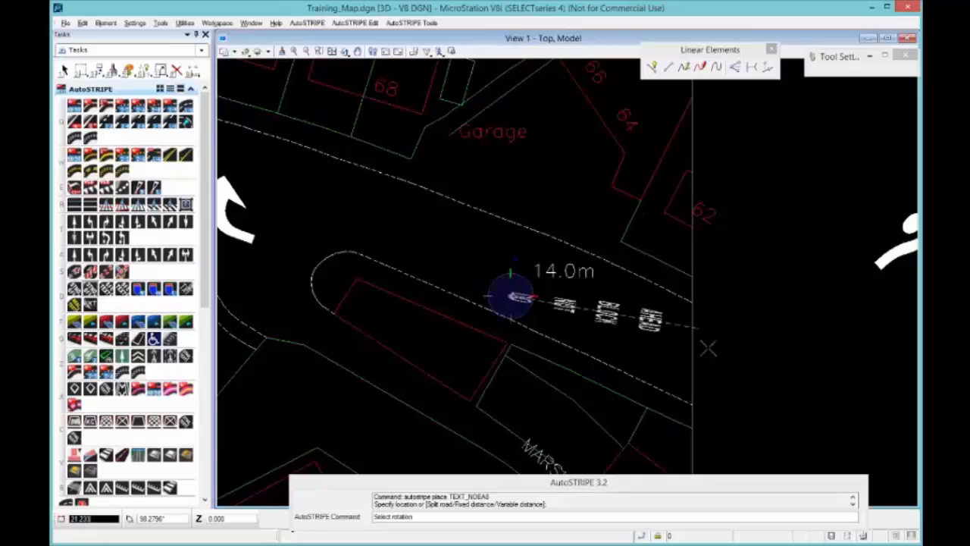
click(769, 412)
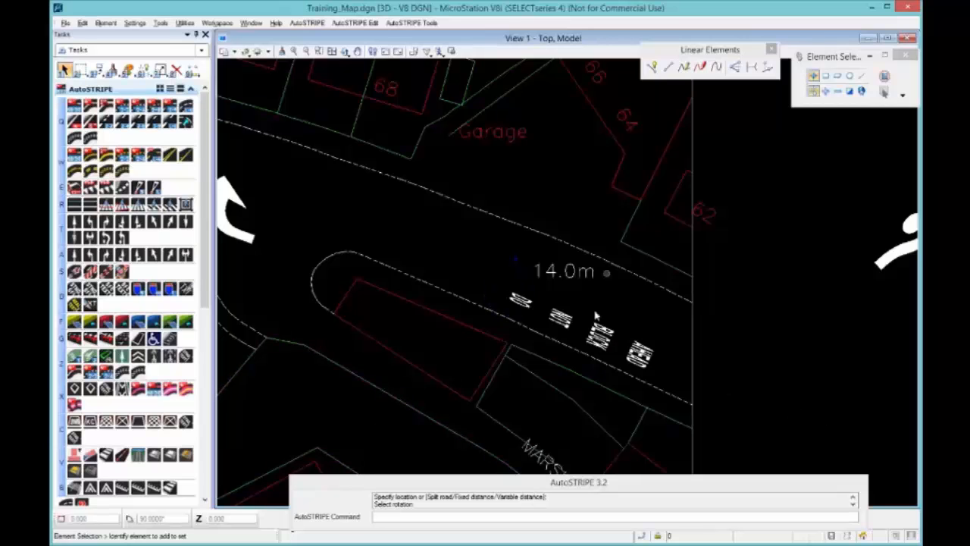
Move the DO NOT BLOCK AHEAD text by its insertion grip to just south-east of the small traffic island by the roundabout.
scroll(548, 366, up, 5)
scroll(548, 365, down, 3)
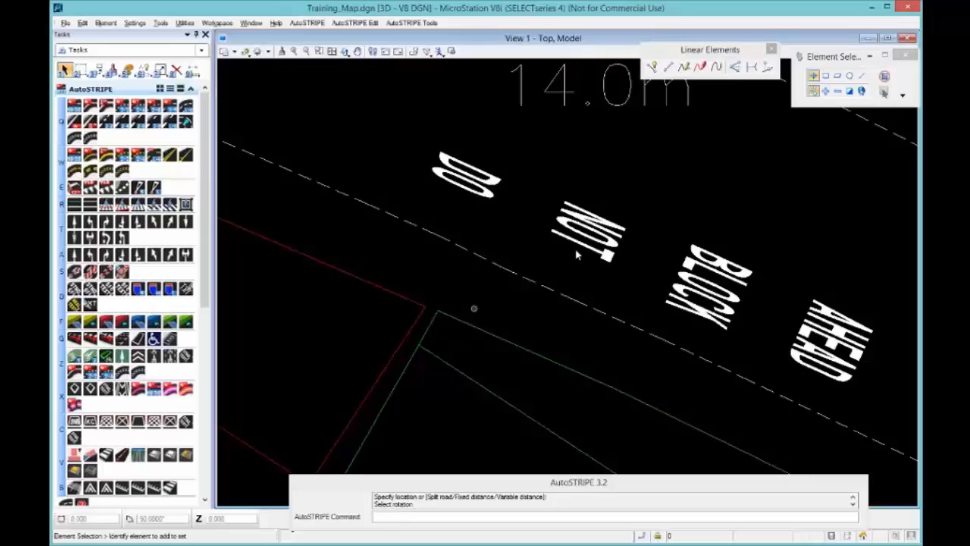
double_click(676, 277)
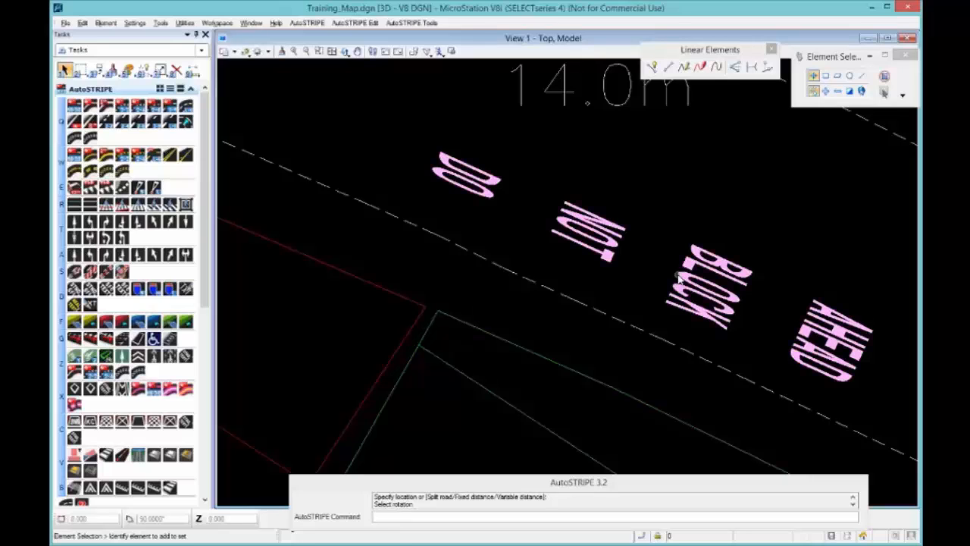
click(434, 163)
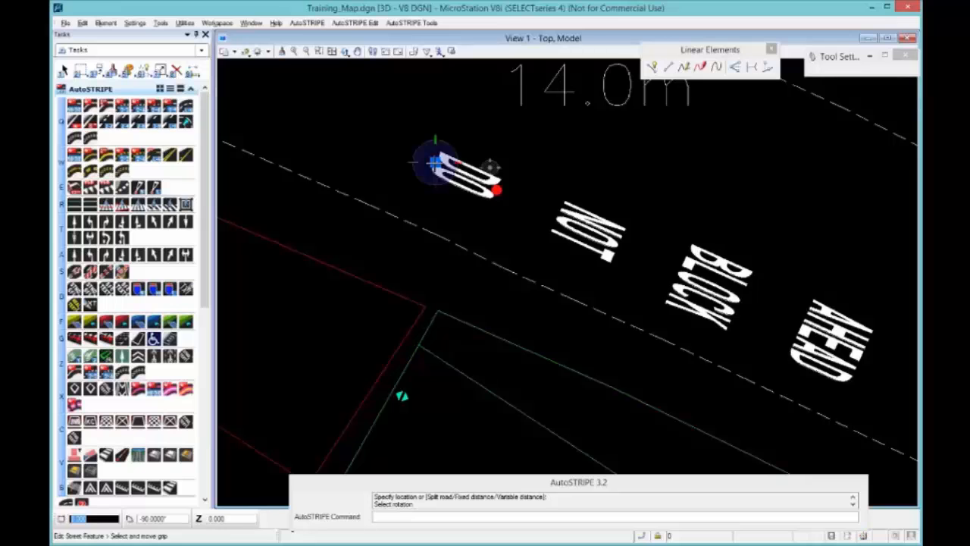
middle_drag(304, 113, 459, 215)
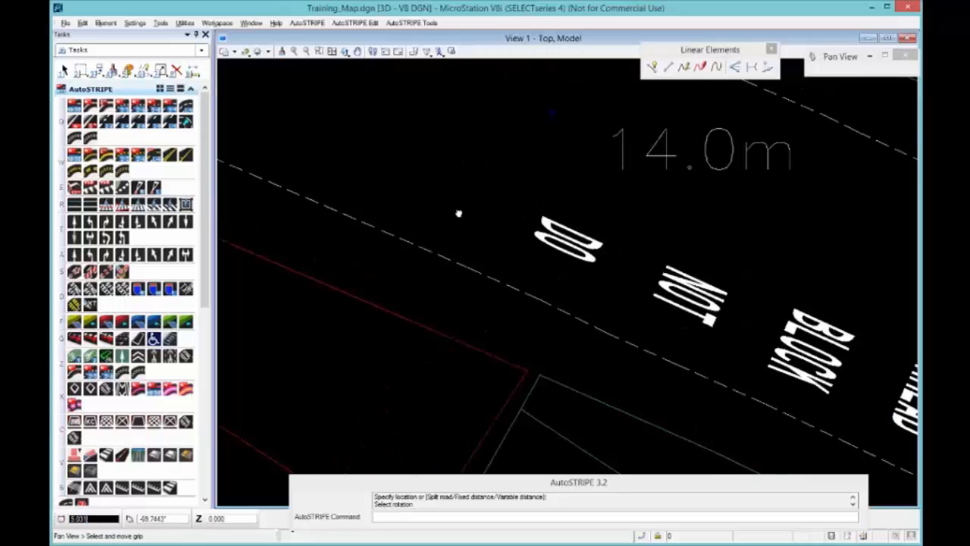
scroll(464, 213, down, 3)
middle_drag(326, 155, 678, 223)
scroll(385, 154, down, 3)
middle_drag(383, 153, 632, 232)
middle_drag(506, 211, 504, 209)
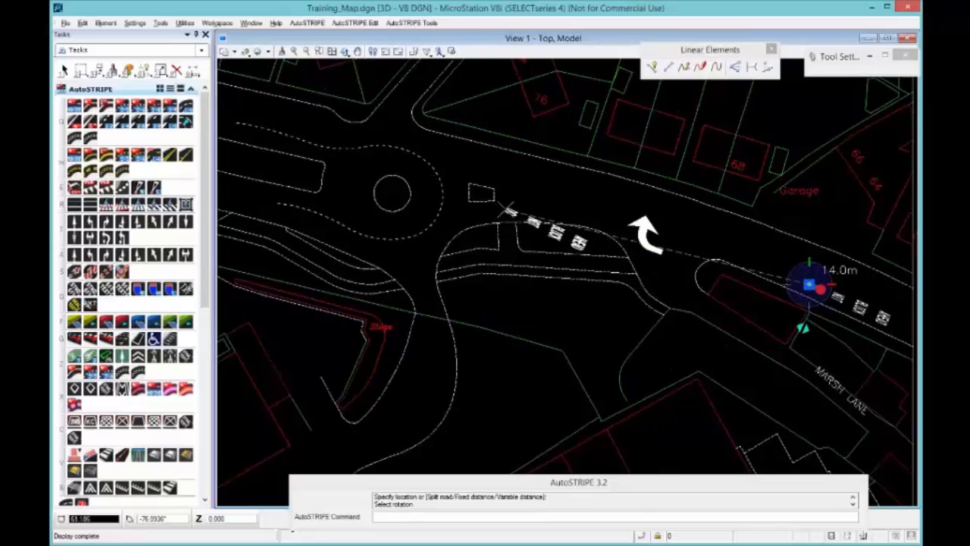
click(509, 209)
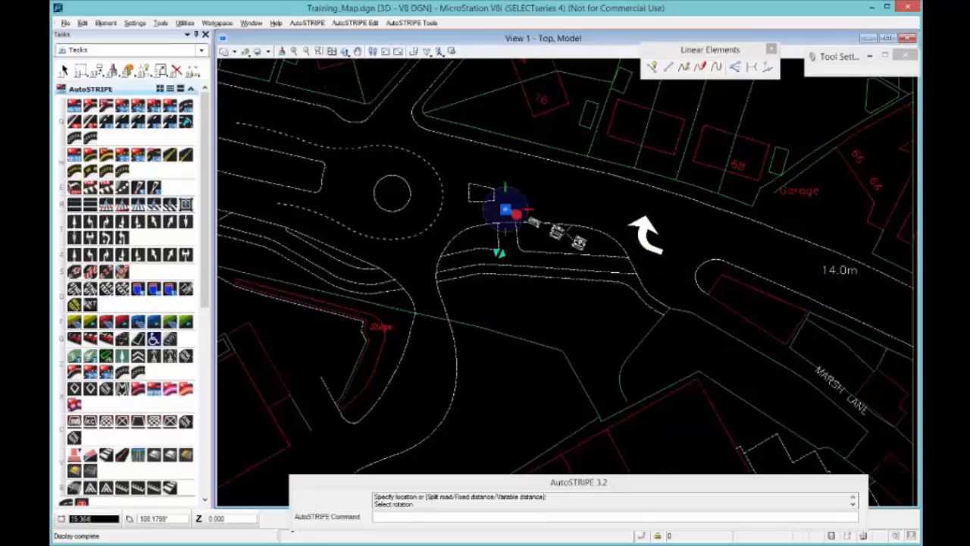
scroll(561, 236, up, 5)
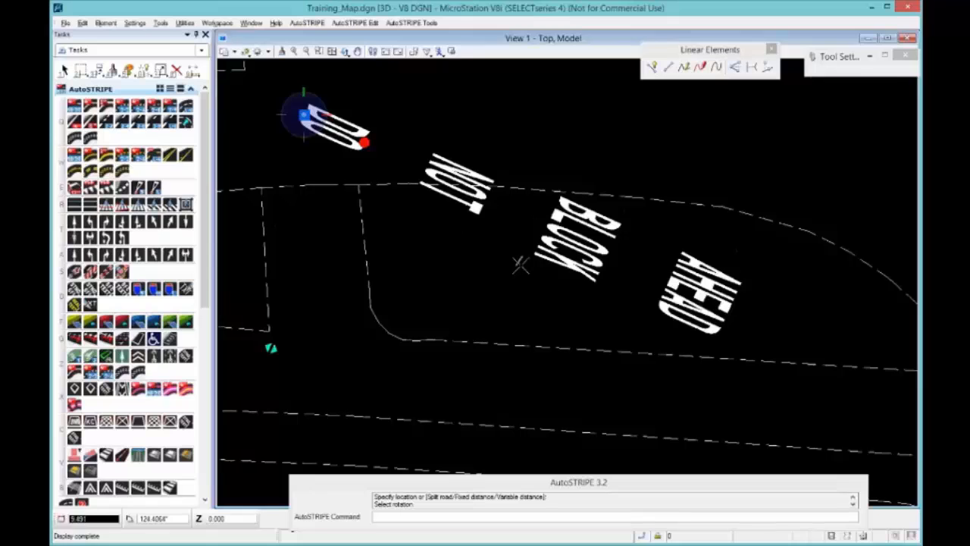
scroll(508, 251, down, 2)
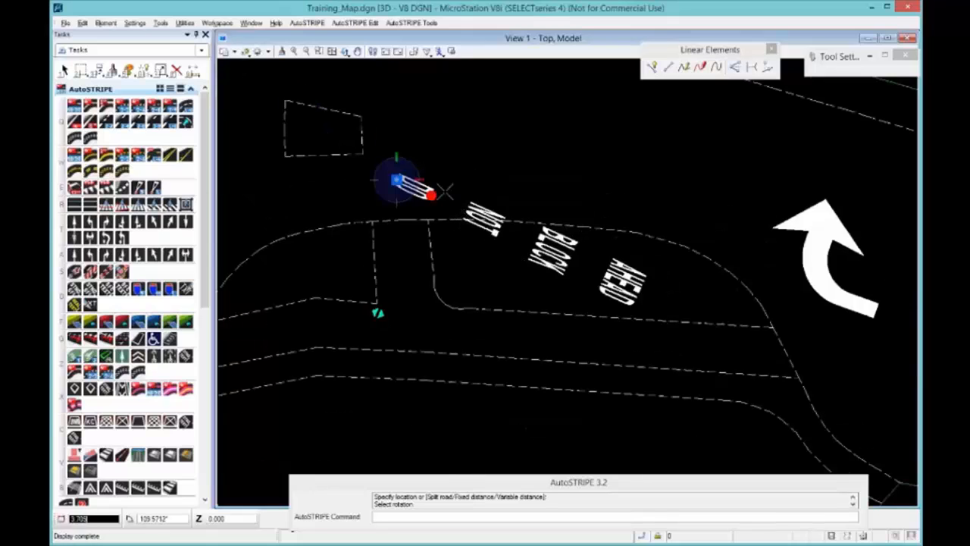
Rotate the DO NOT BLOCK AHEAD text by its rotation grip so it runs due east from the traffic island.
click(431, 195)
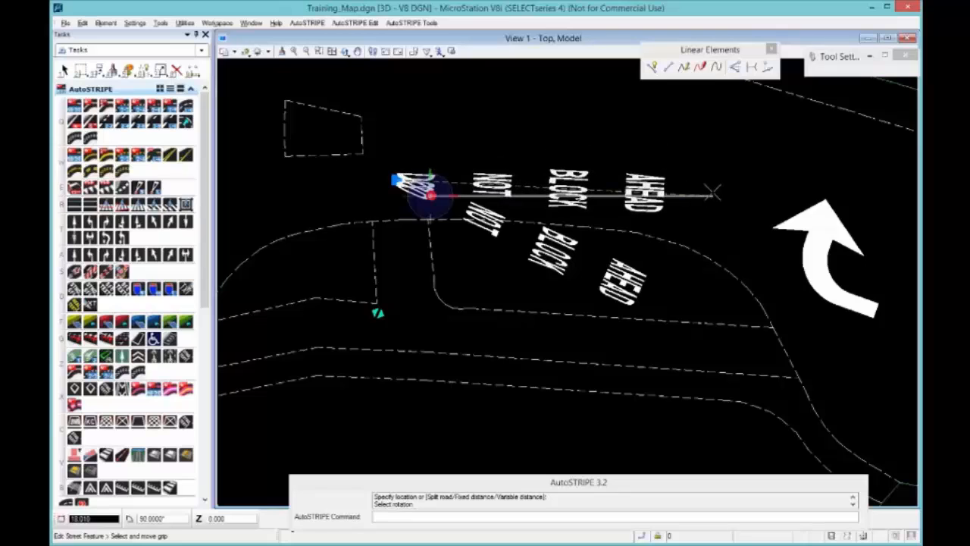
click(713, 191)
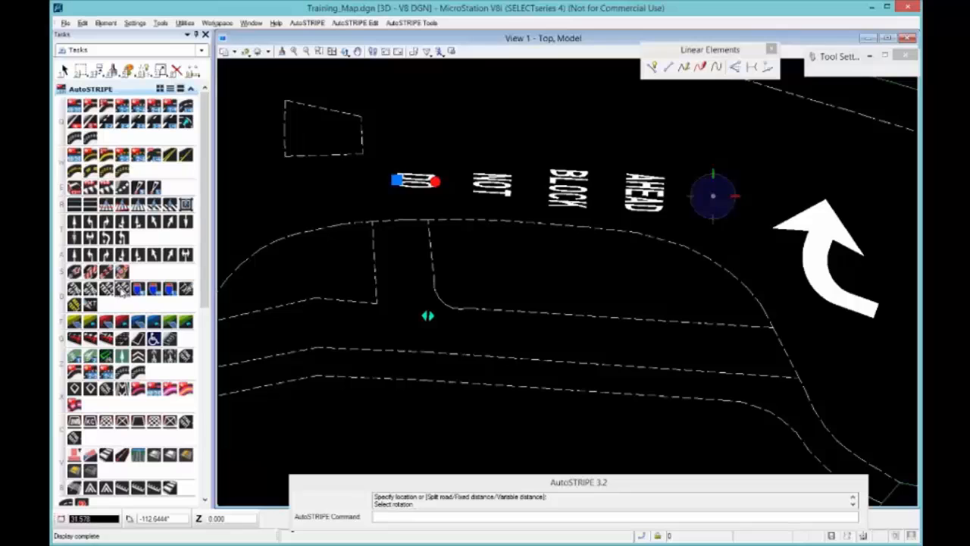
Place 8ft typed road text reading a first name north of DO NOT BLOCK AHEAD, aligned slightly north-west along the carriageway.
click(427, 315)
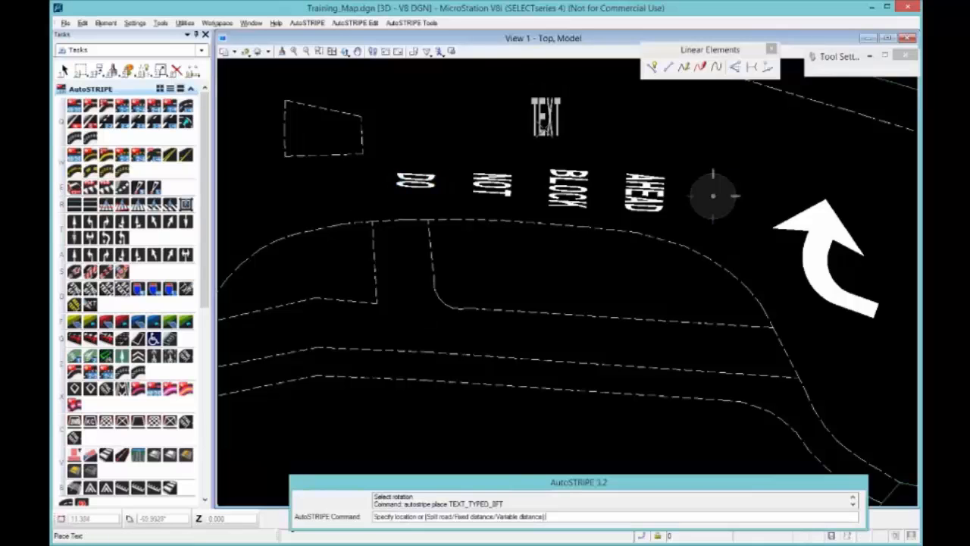
middle_drag(531, 216, 523, 331)
click(460, 203)
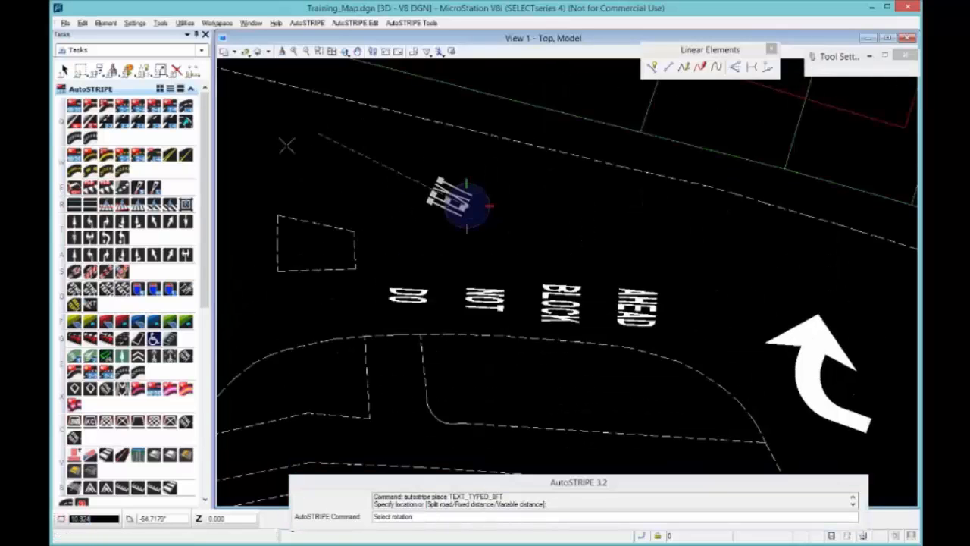
click(262, 151)
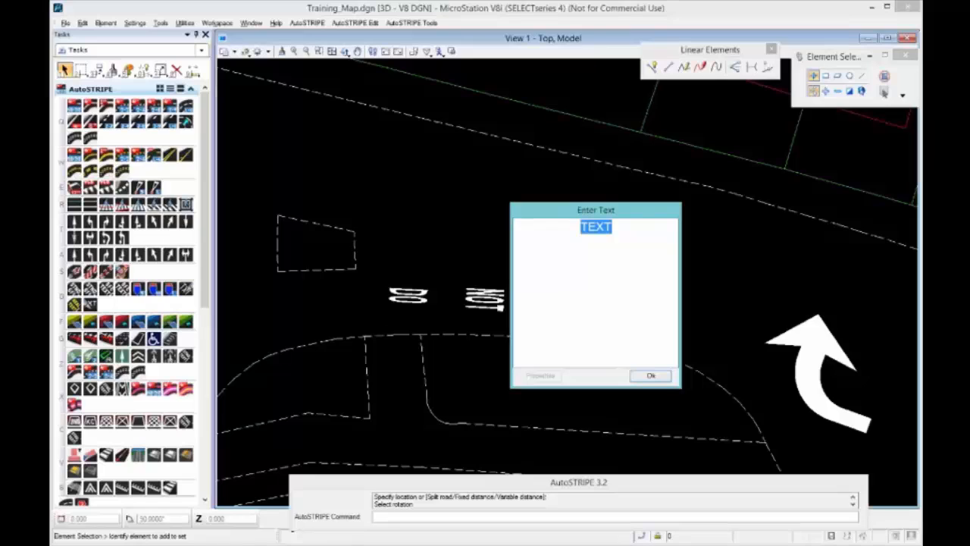
text(ALAN)
click(633, 375)
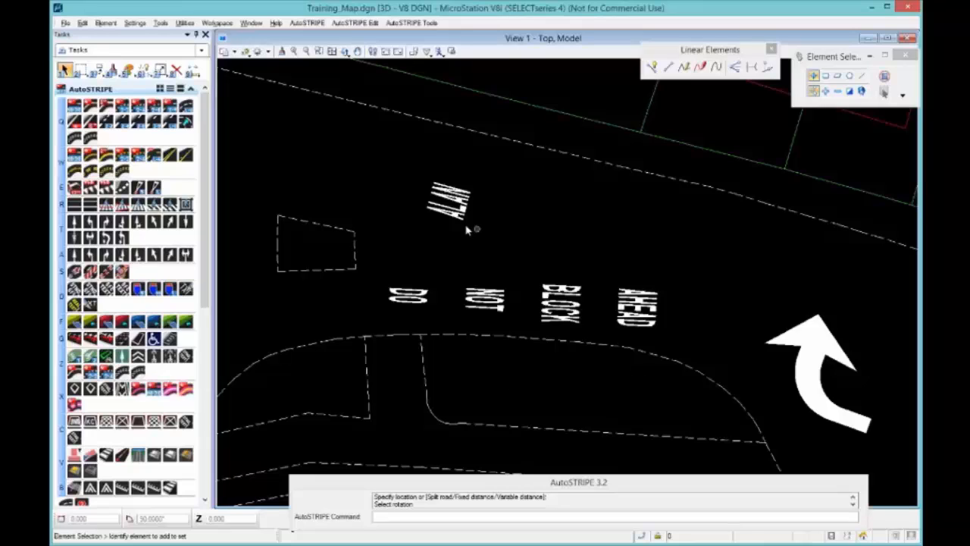
scroll(461, 221, up, 2)
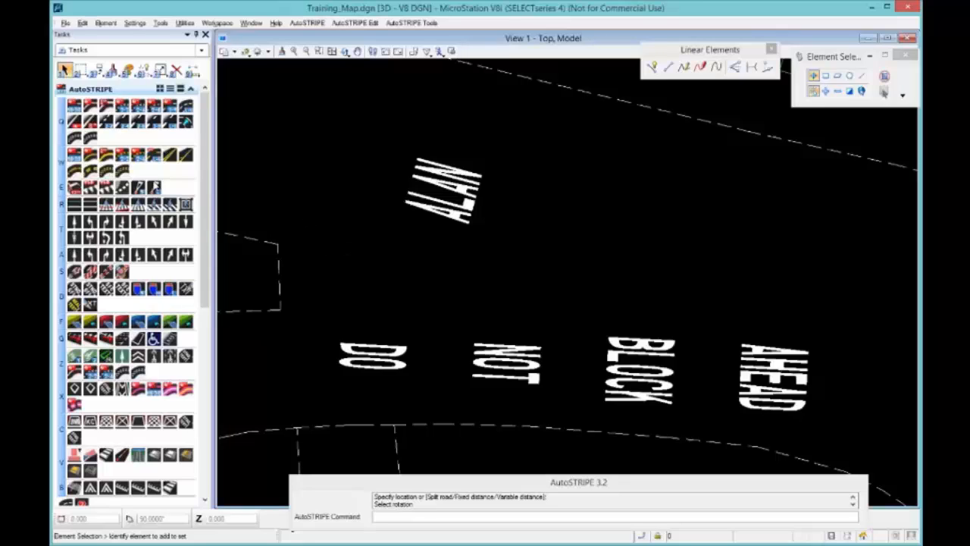
Try a straight yellow CENTER_DOUBLE_DOTTED22 line from the traffic island's north-east corner to above AHEAD, and delete it.
click(106, 173)
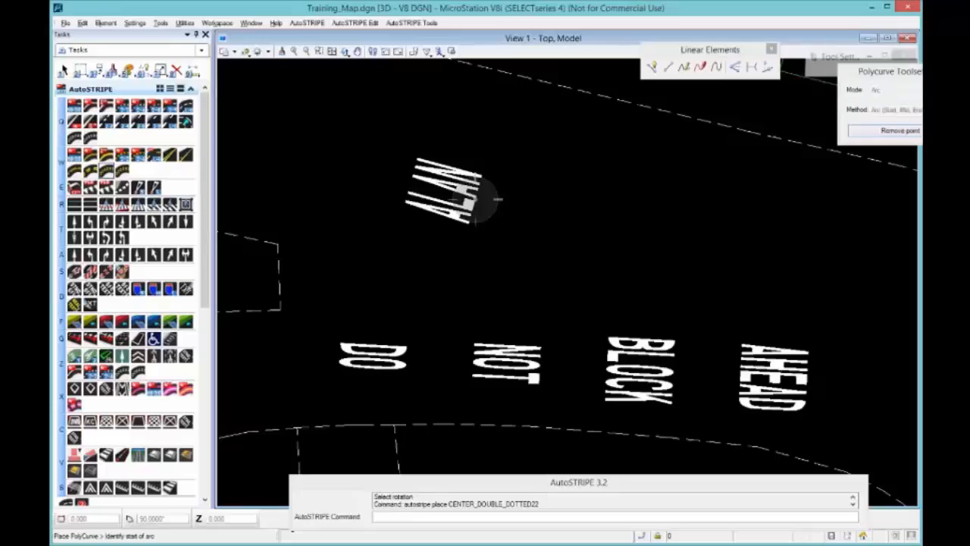
click(288, 246)
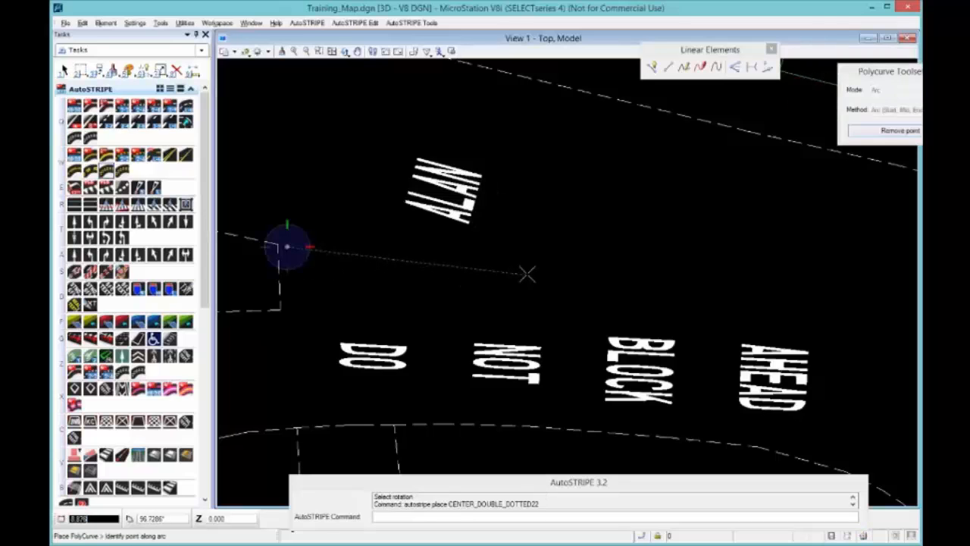
click(806, 302)
right_click(805, 302)
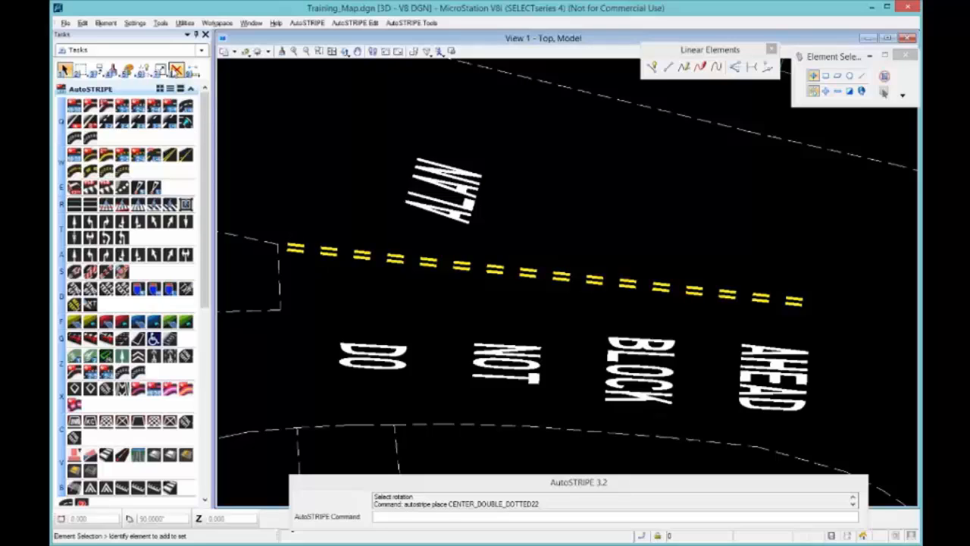
click(175, 70)
click(327, 248)
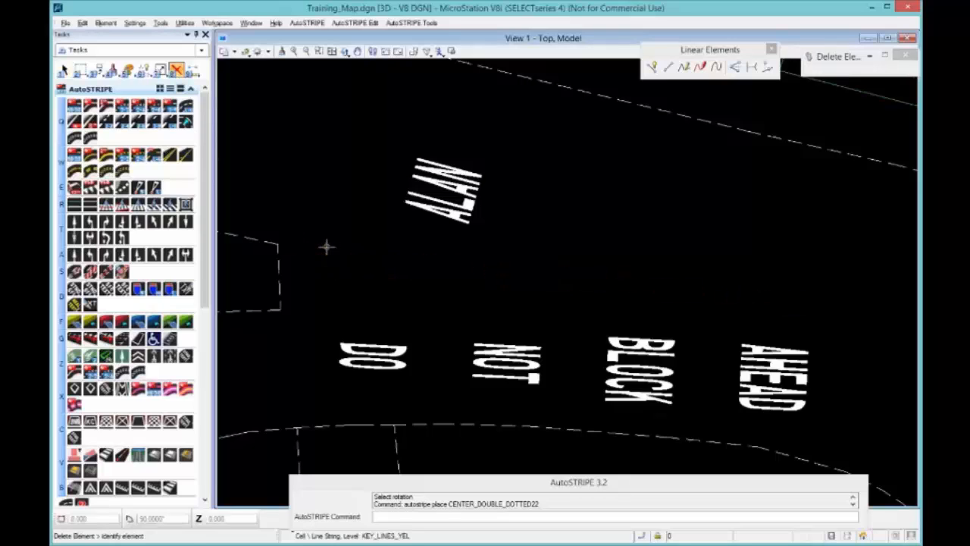
Place a CENTER_DOUBLE_DOTTED22 line as a shallow arc from the traffic island's north-east corner to just east of AHEAD.
click(106, 171)
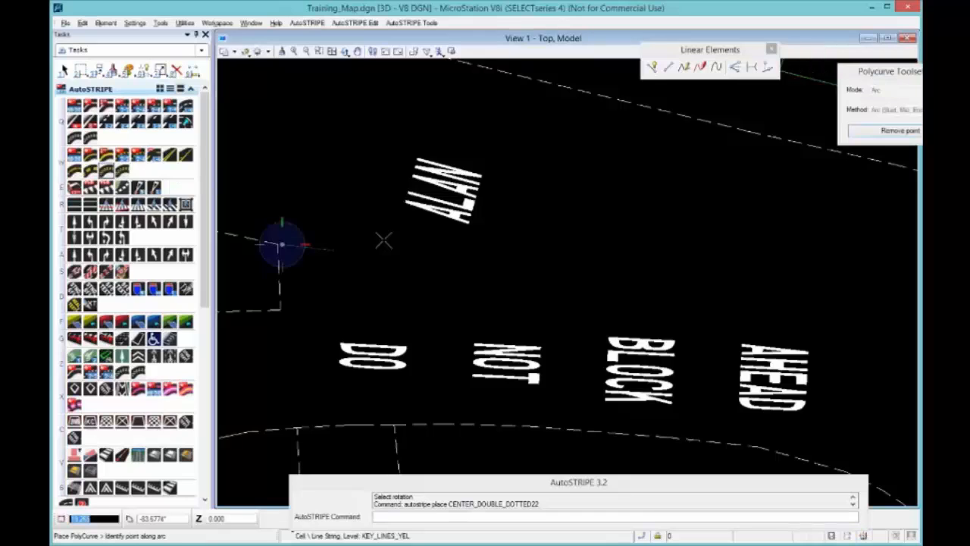
click(281, 243)
click(827, 320)
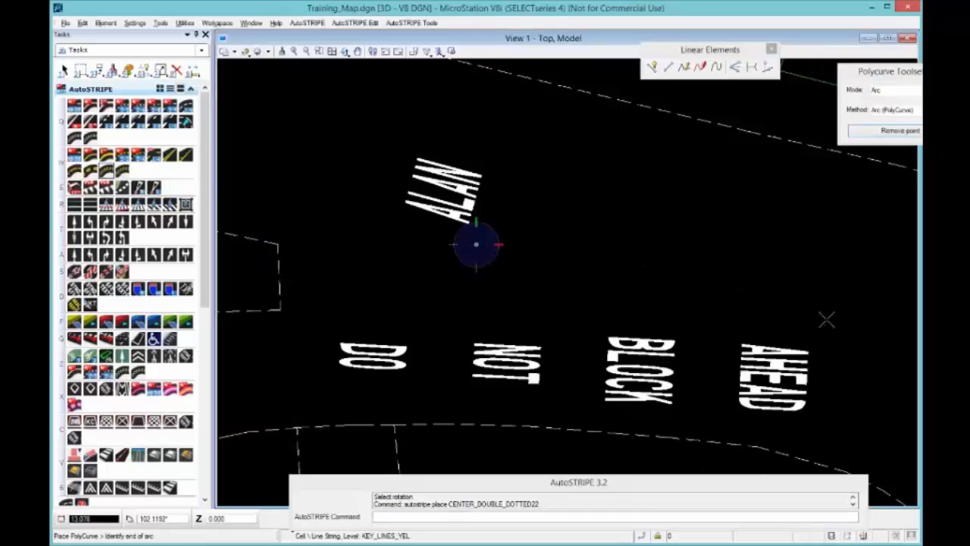
right_click(827, 320)
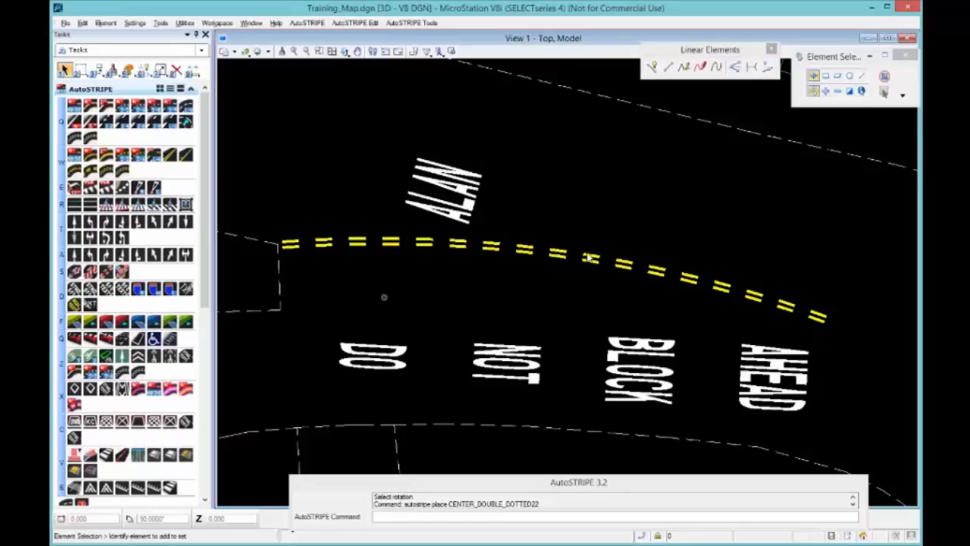
Grip-edit the curved centre line's midpoint, bulging it north to the road edge and returning it to a shallow arc.
click(529, 258)
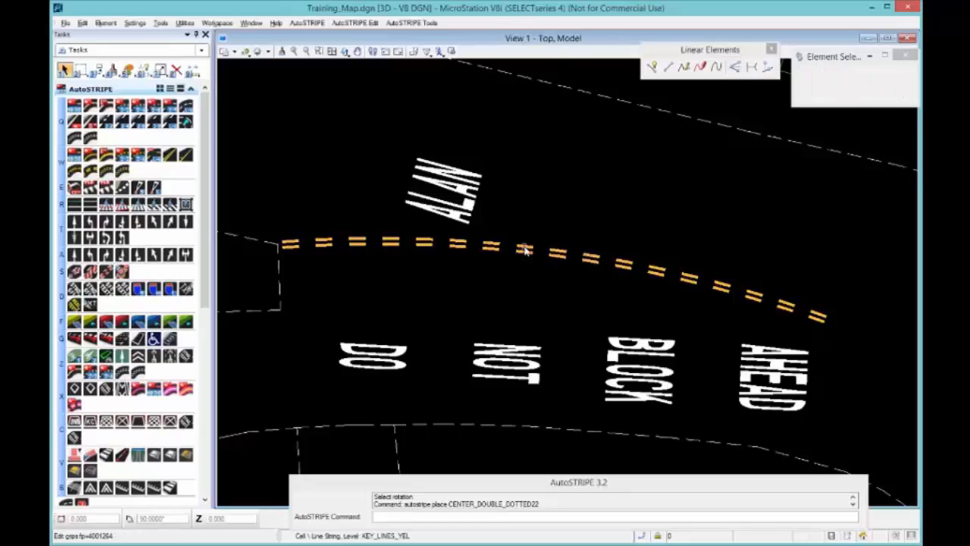
click(558, 255)
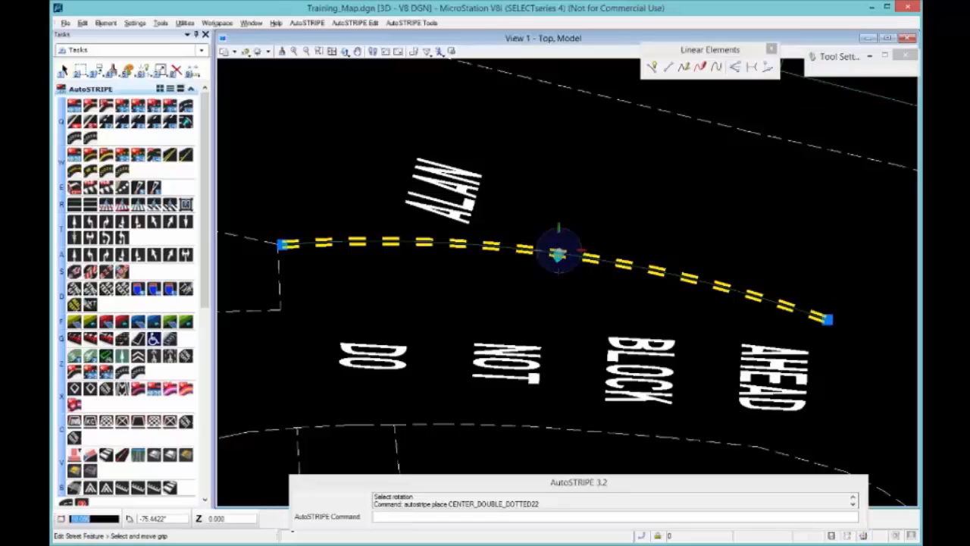
click(557, 149)
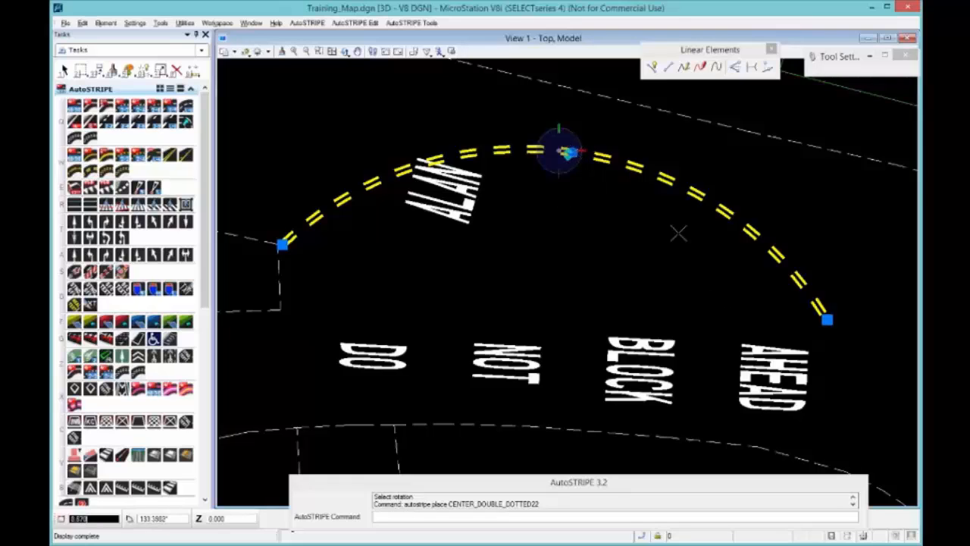
drag(574, 152, 574, 118)
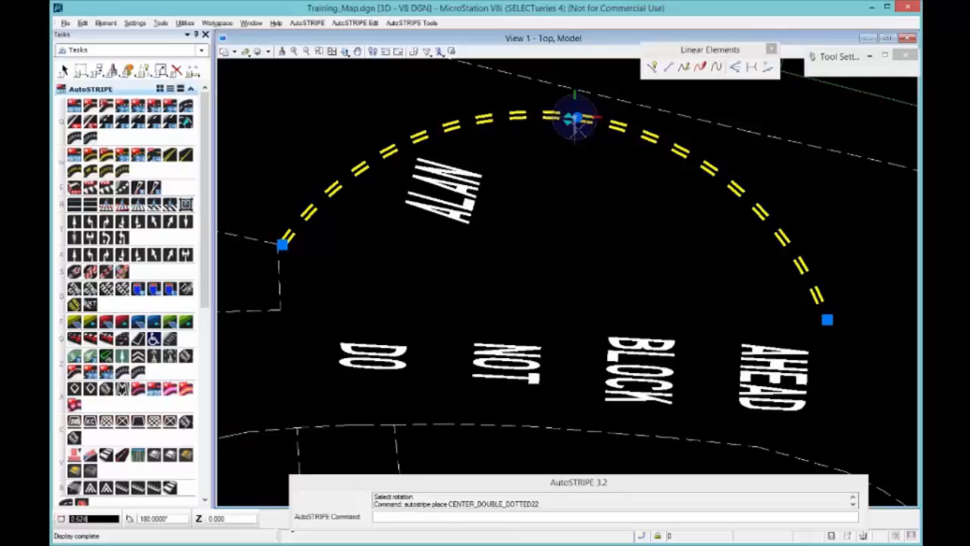
click(576, 117)
click(597, 259)
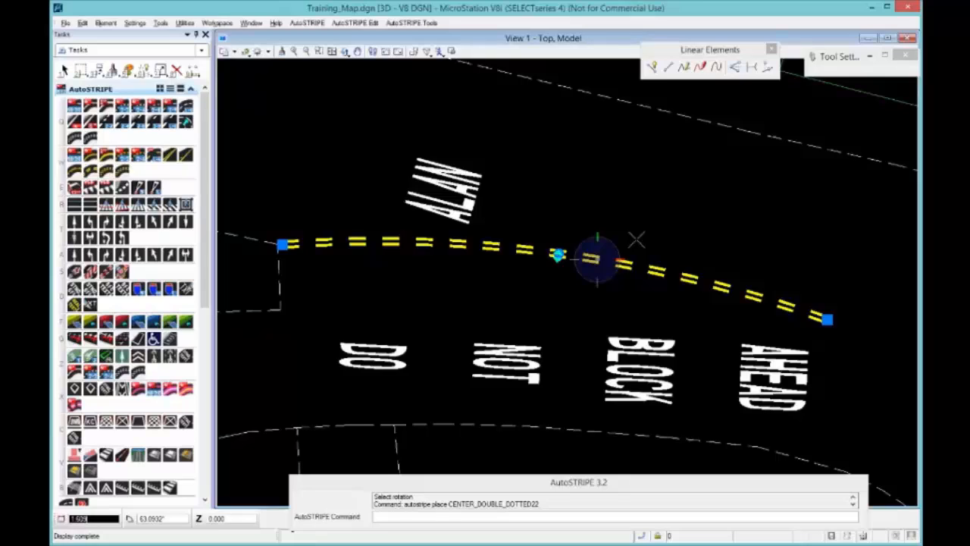
Place a large yield line of triangles as an arc from the island's north-west corner to the northern road edge, pointing east.
middle_drag(391, 246, 731, 325)
scroll(731, 325, down, 3)
mouse_move(518, 265)
middle_down()
mouse_move(585, 240)
mouse_move(463, 291)
middle_up()
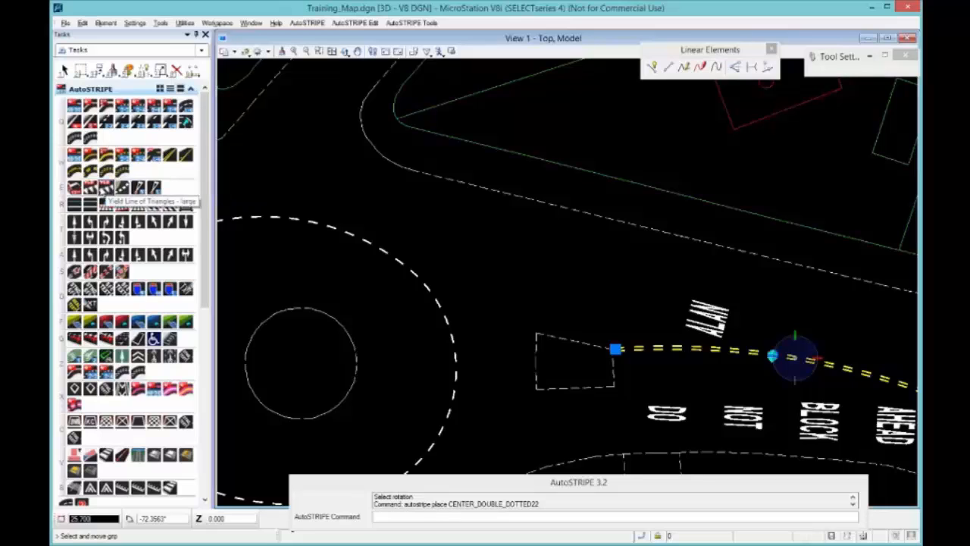
click(106, 189)
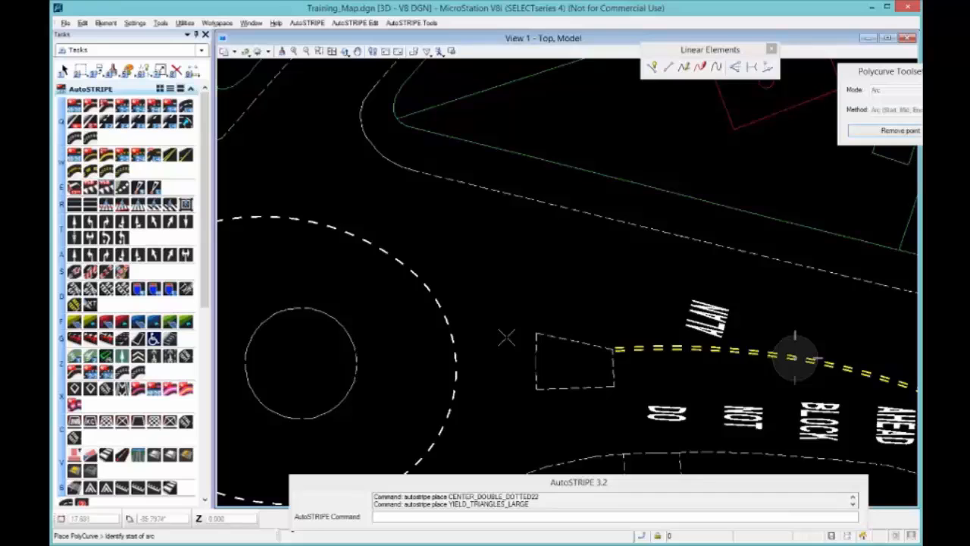
click(537, 333)
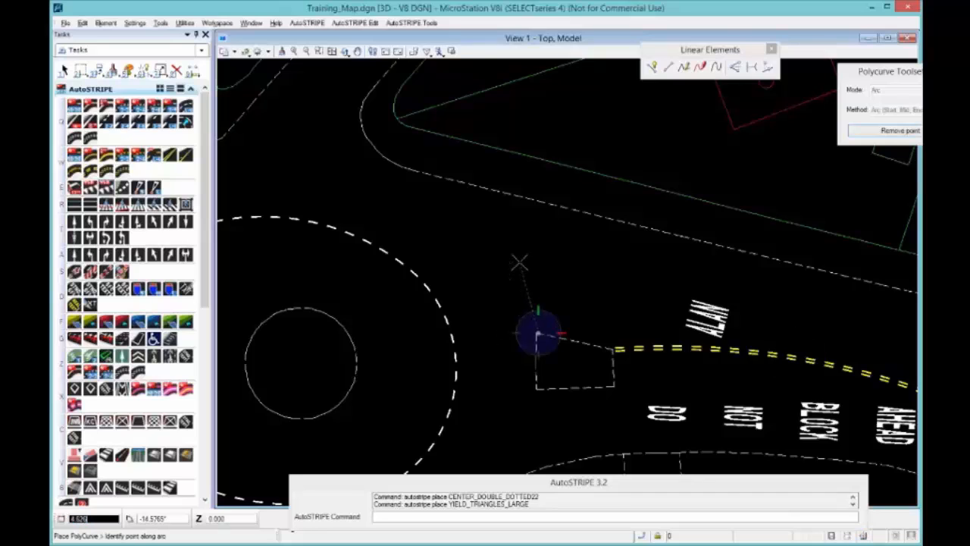
click(521, 260)
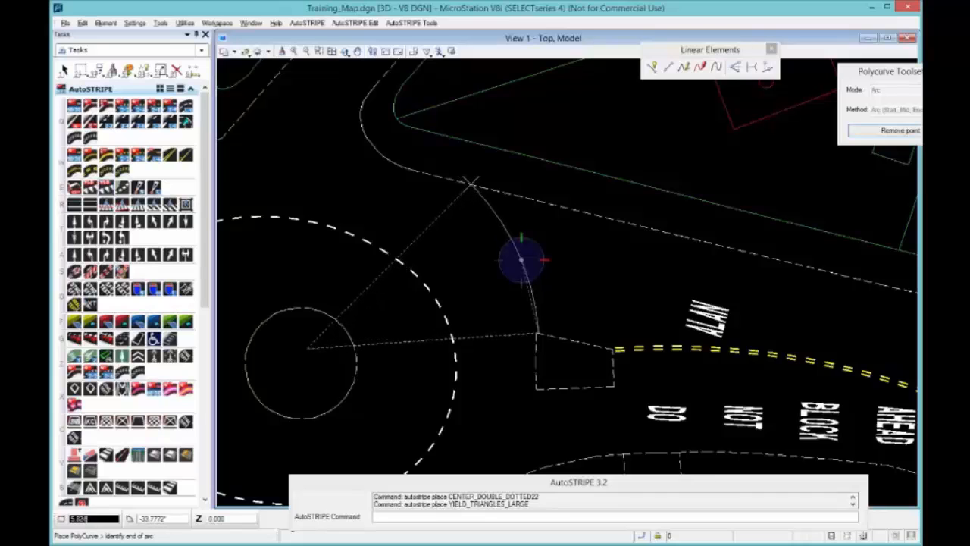
key(Escape)
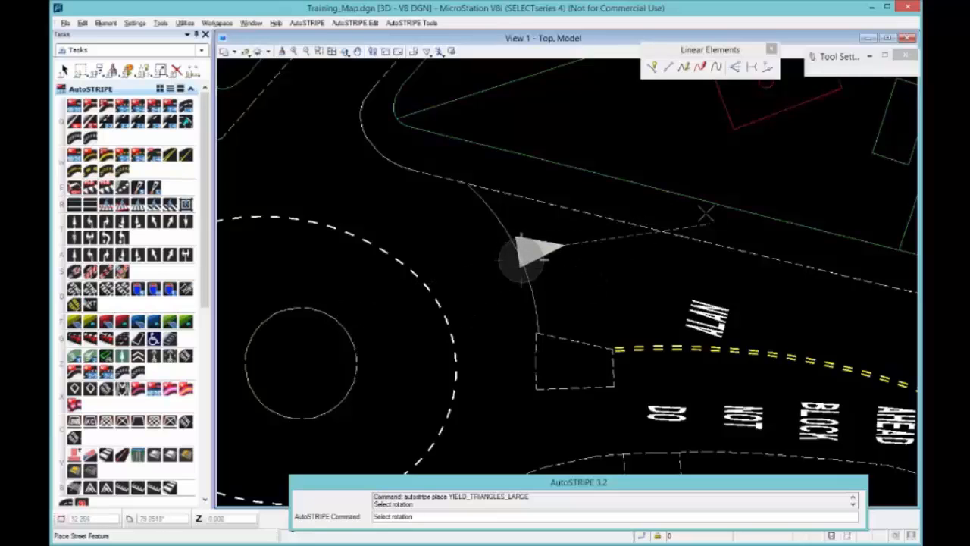
click(724, 233)
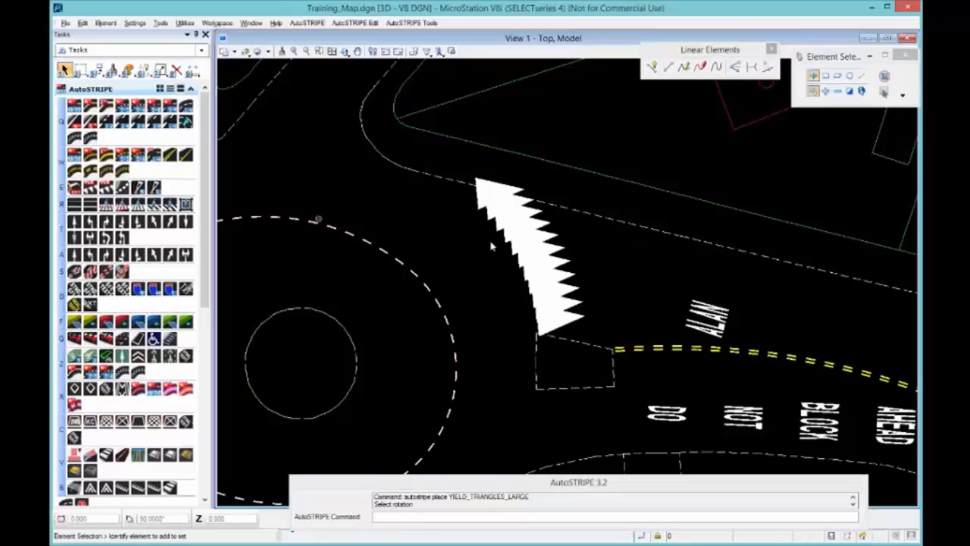
Delete the large yield line of triangles between the traffic island and the northern road edge.
click(541, 231)
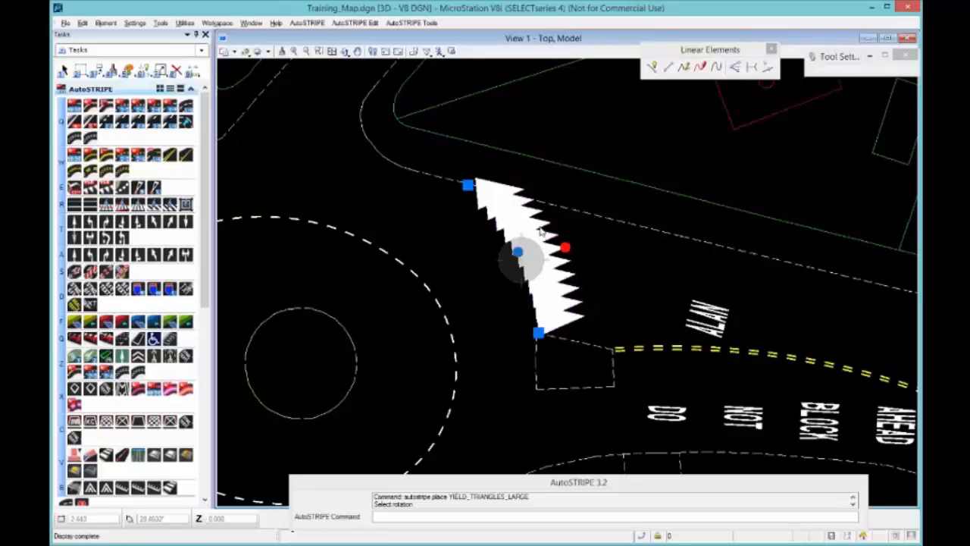
key(Delete)
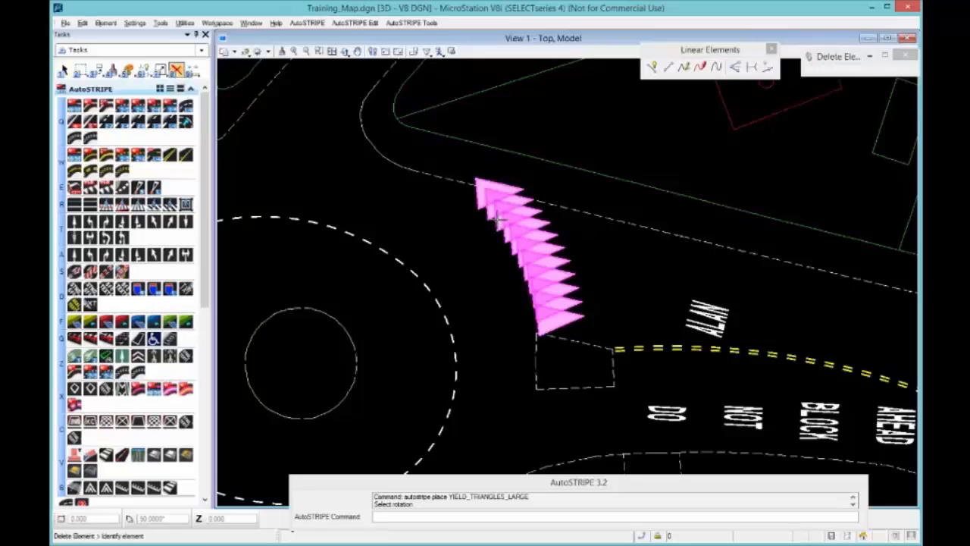
click(498, 218)
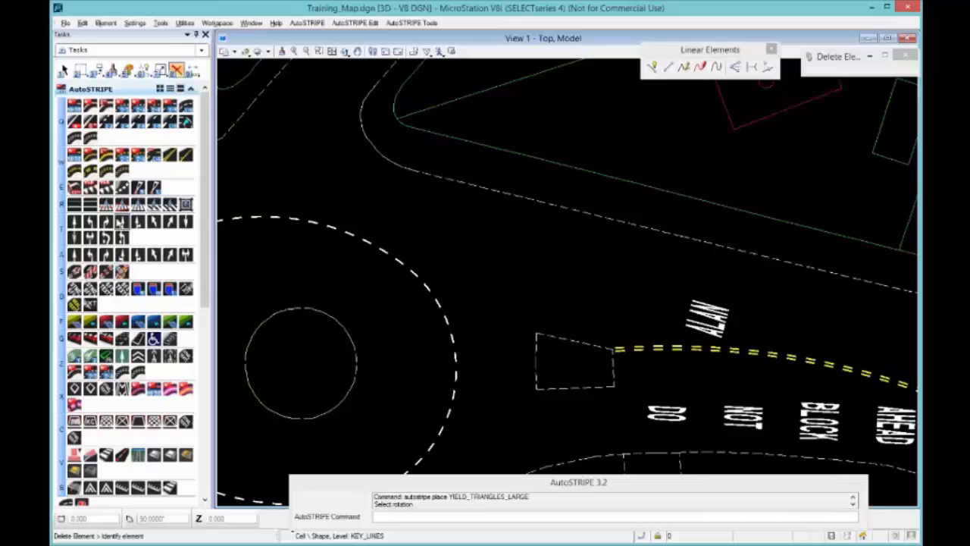
Place a small yield line of triangles as an arc from the northern road edge to the island's north-west corner, pointing east-north-east.
click(91, 187)
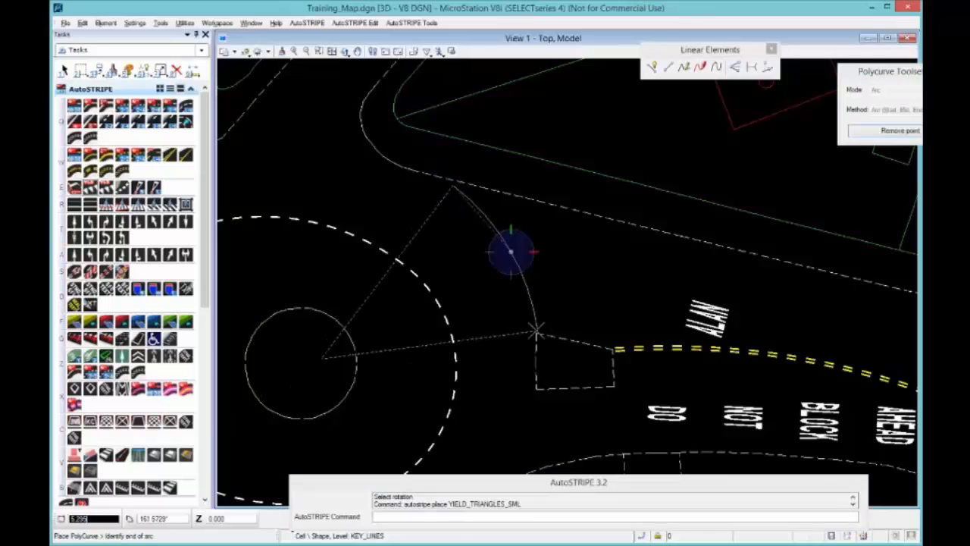
click(537, 331)
click(648, 224)
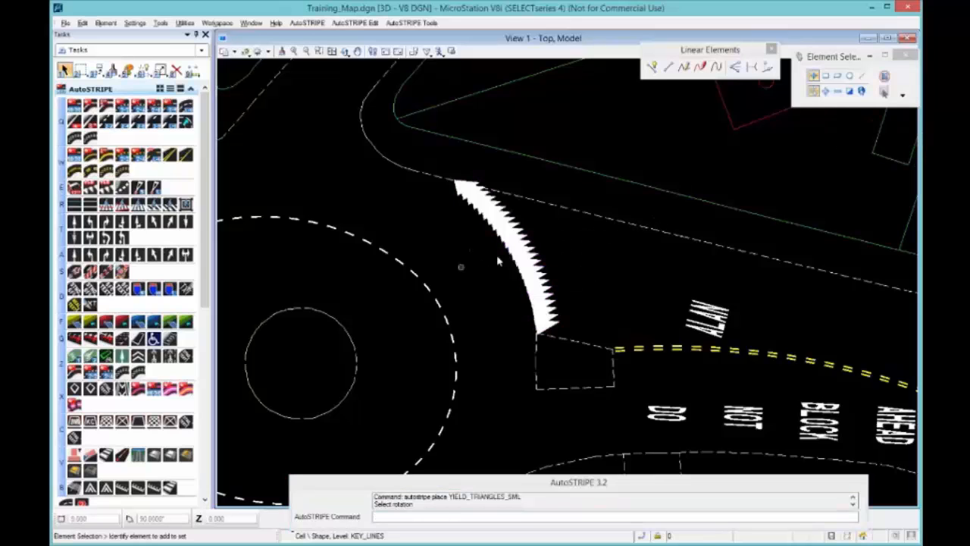
Grip-edit the small yield line's rotation so its triangles point slightly north of east.
click(533, 237)
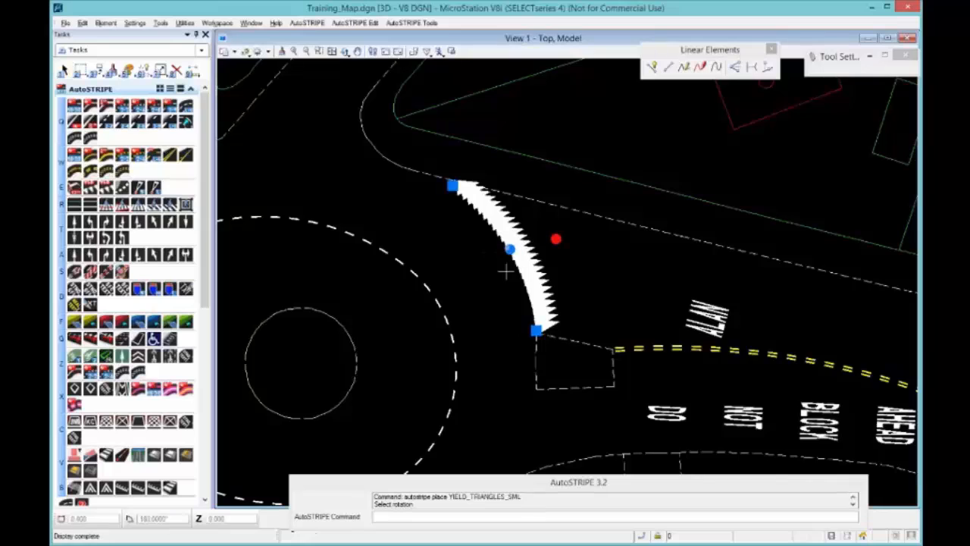
click(555, 239)
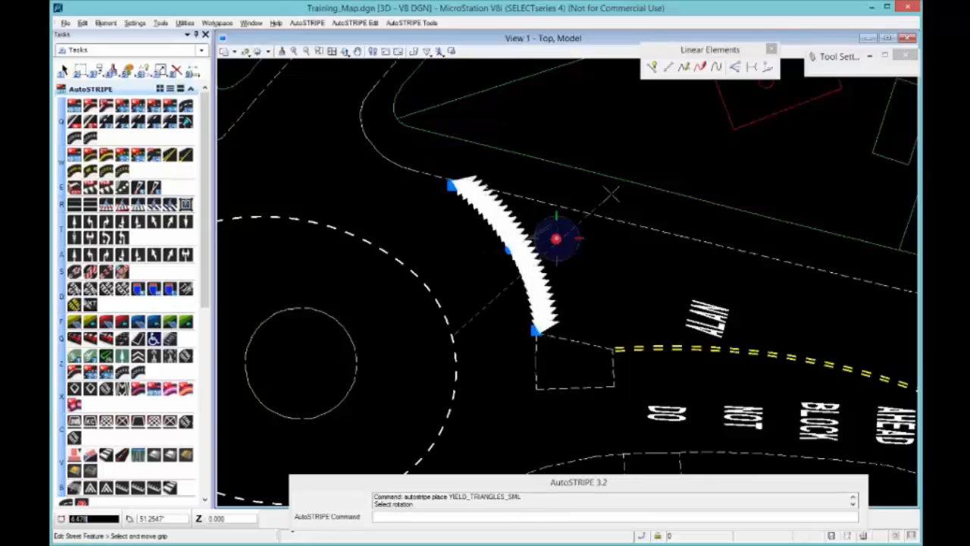
click(659, 270)
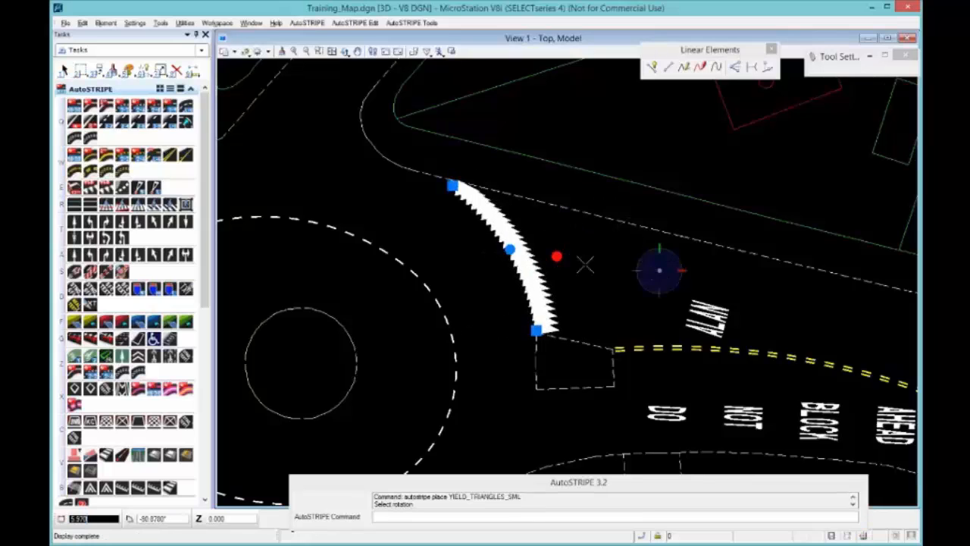
click(556, 257)
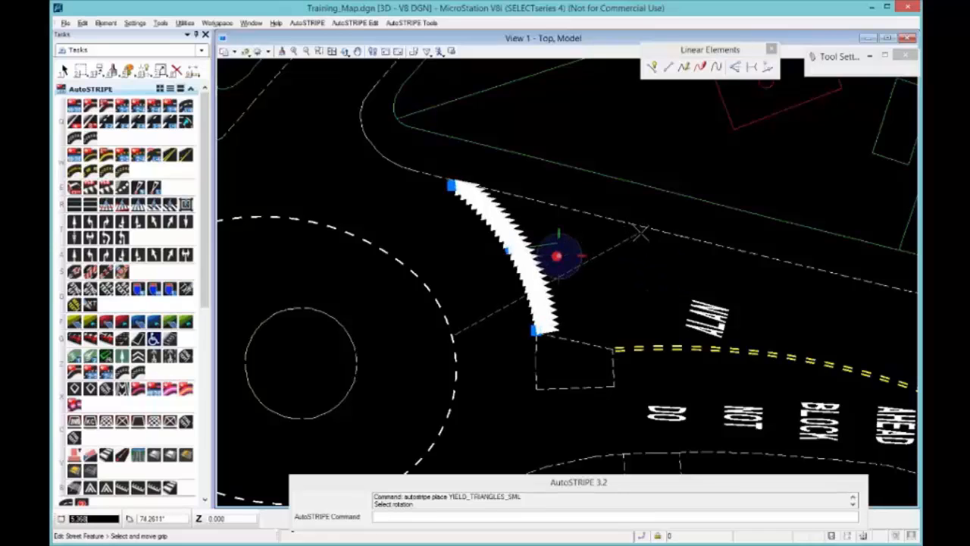
click(642, 235)
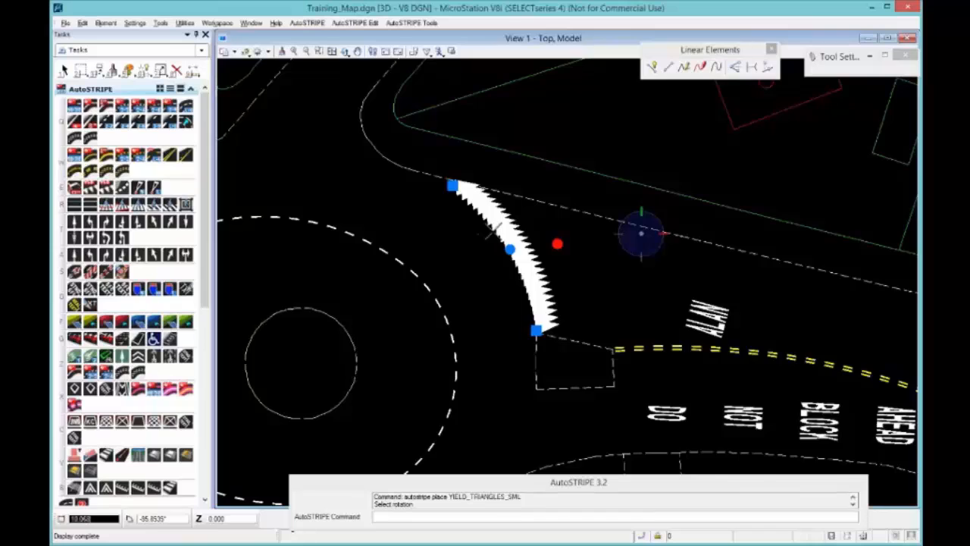
scroll(489, 244, down, 5)
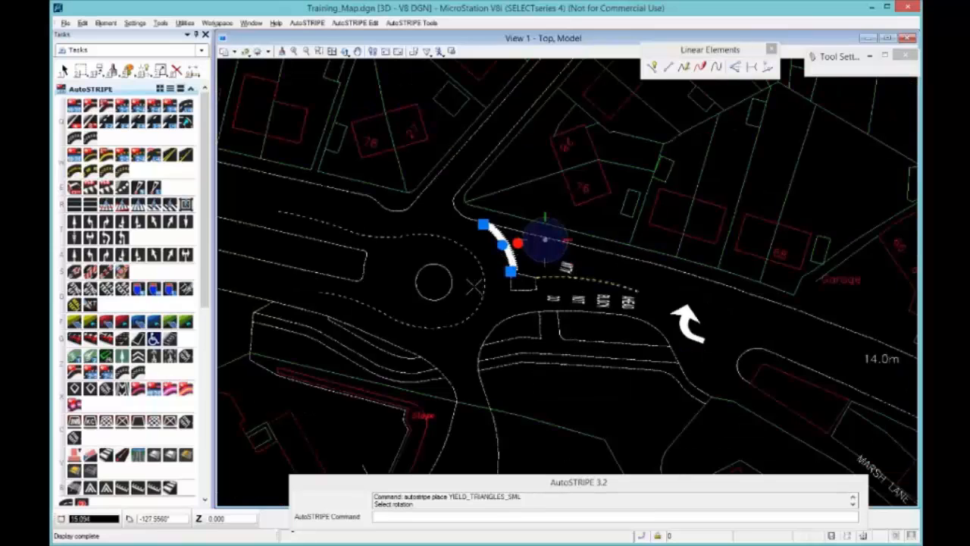
scroll(488, 225, up, 5)
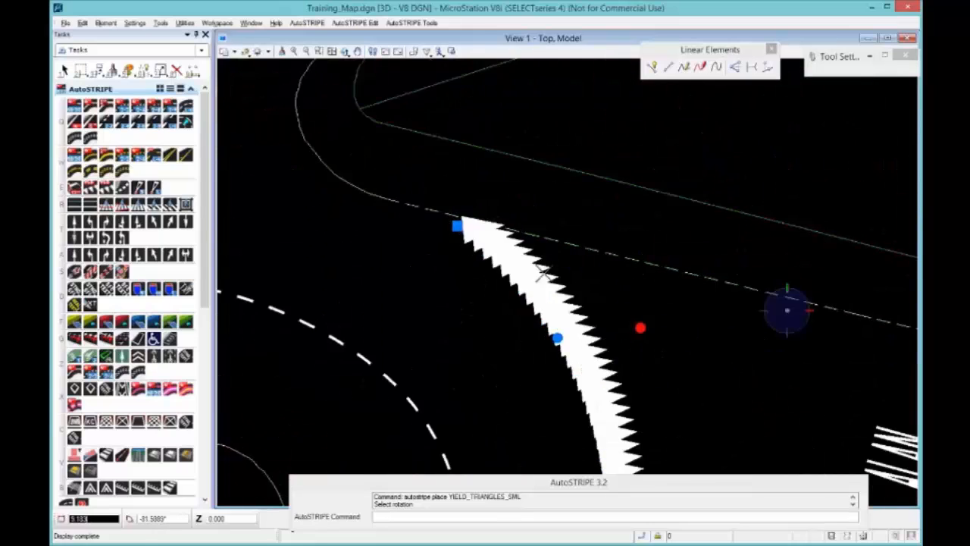
middle_drag(590, 364, 506, 291)
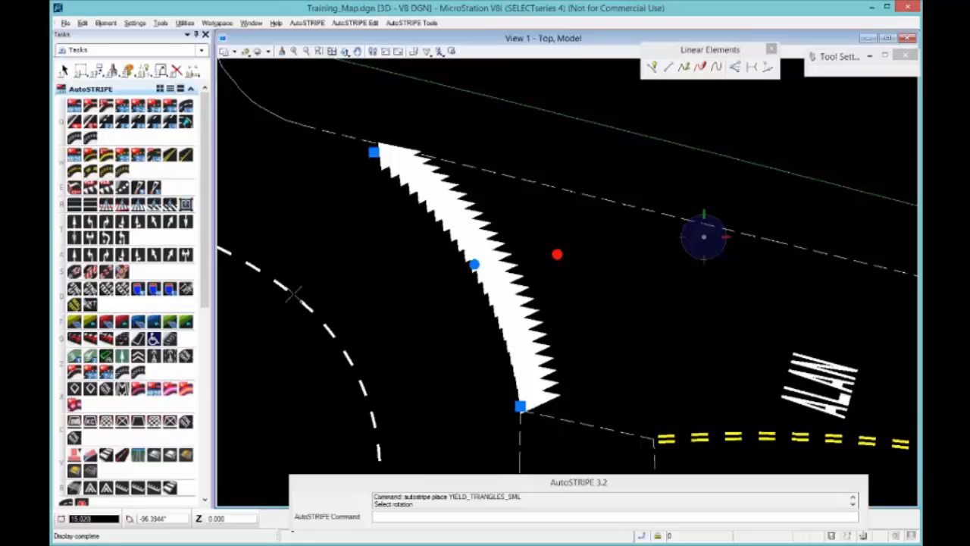
scroll(488, 353, down, 5)
scroll(449, 297, up, 6)
scroll(507, 307, down, 3)
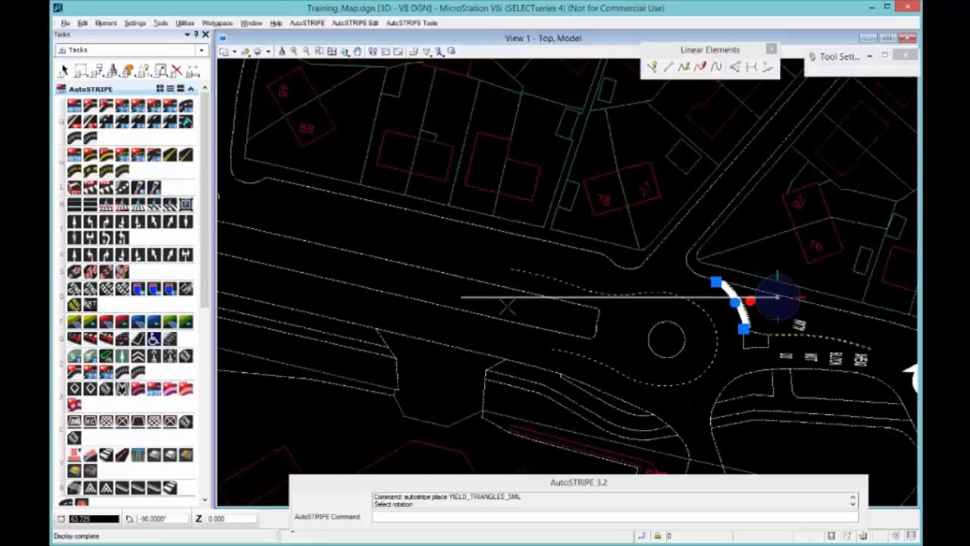
Place a double-edge offside triangular hatching with arc edges, widening from a point in the north-west road to the small traffic island's tip.
middle_drag(507, 307, 892, 309)
middle_drag(491, 206, 610, 263)
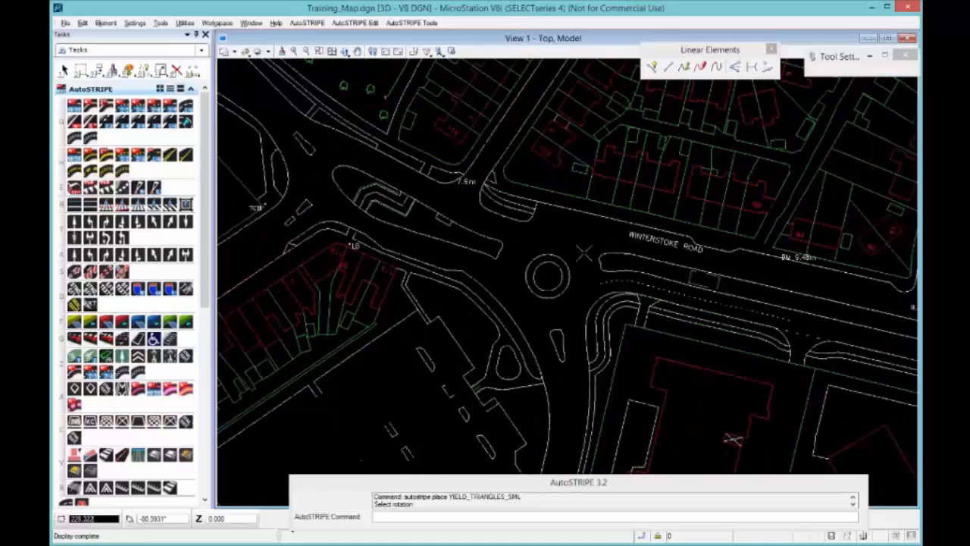
middle_drag(398, 224, 574, 297)
scroll(474, 203, up, 4)
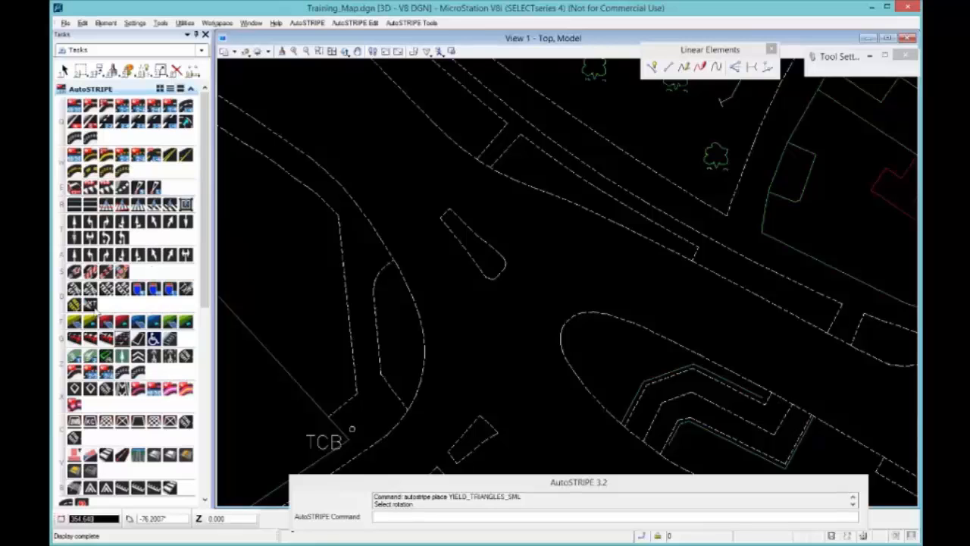
click(73, 271)
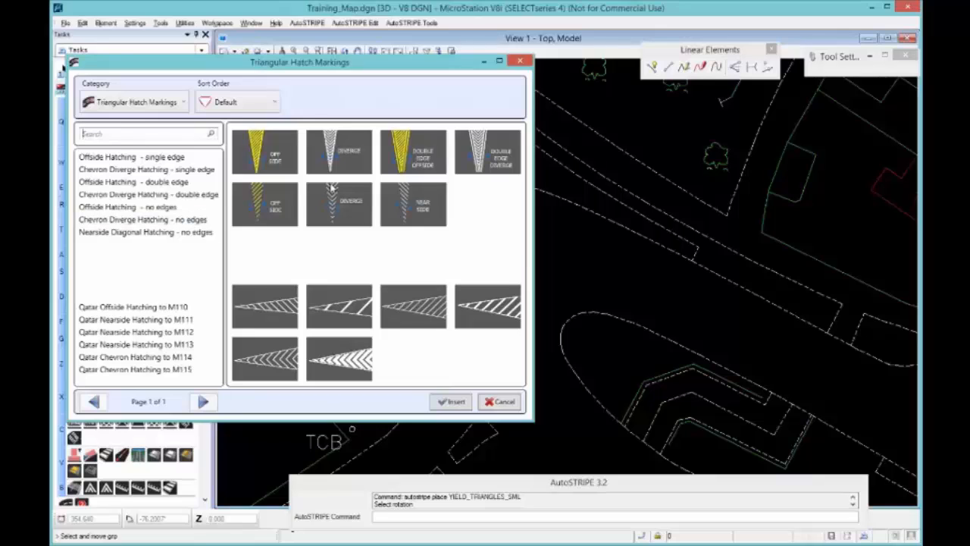
click(410, 161)
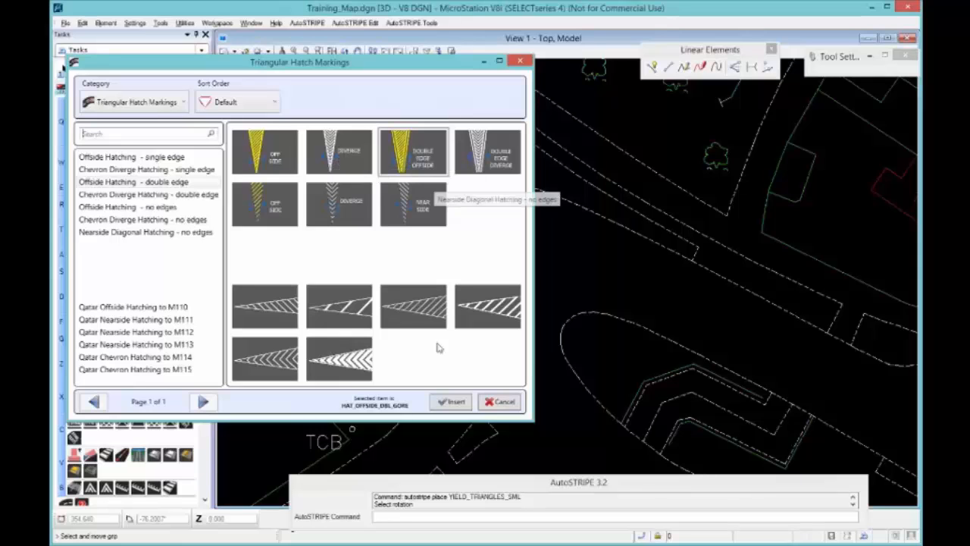
click(451, 402)
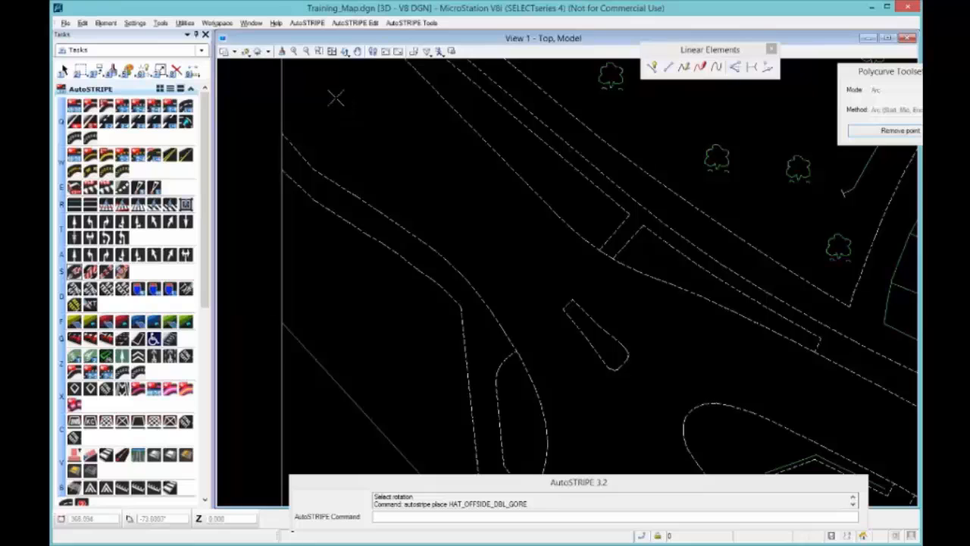
click(331, 96)
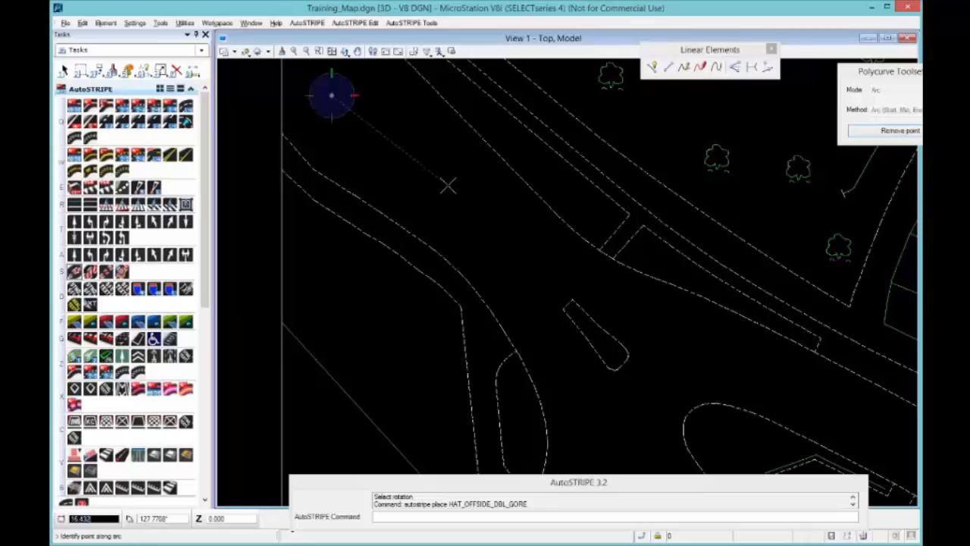
click(471, 197)
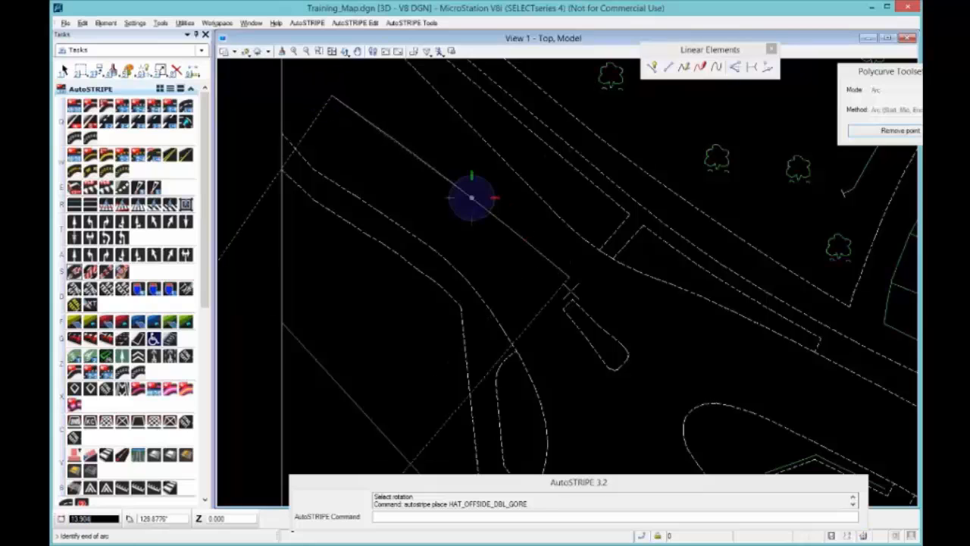
click(573, 297)
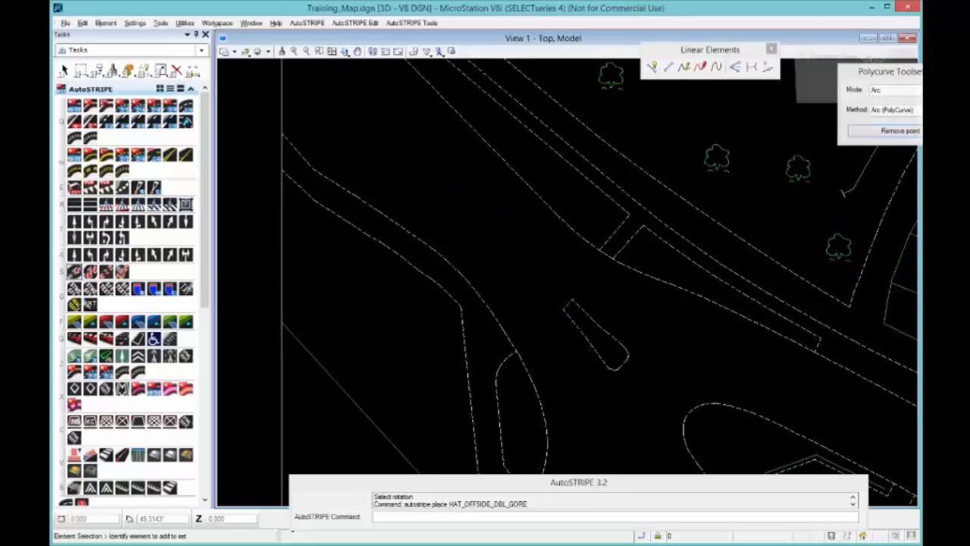
click(449, 205)
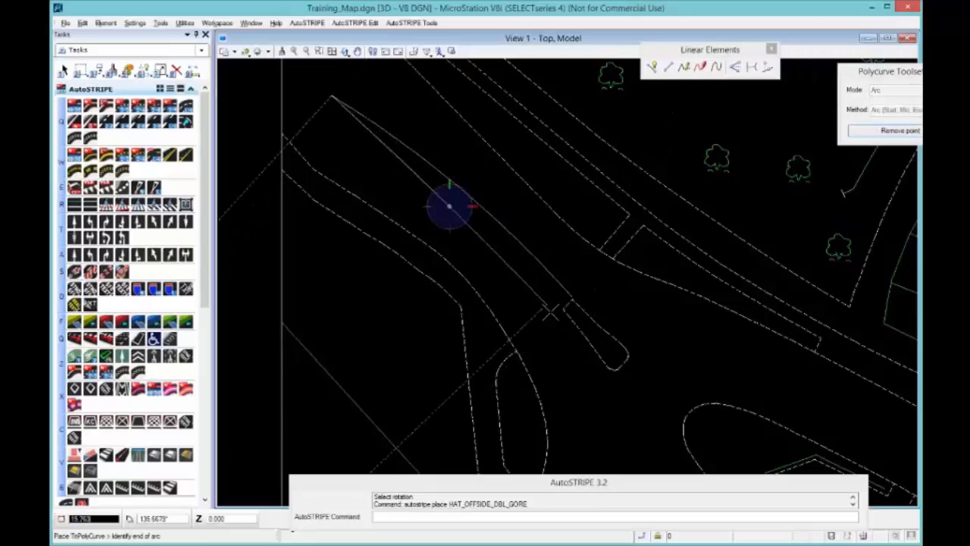
click(556, 317)
right_click(554, 318)
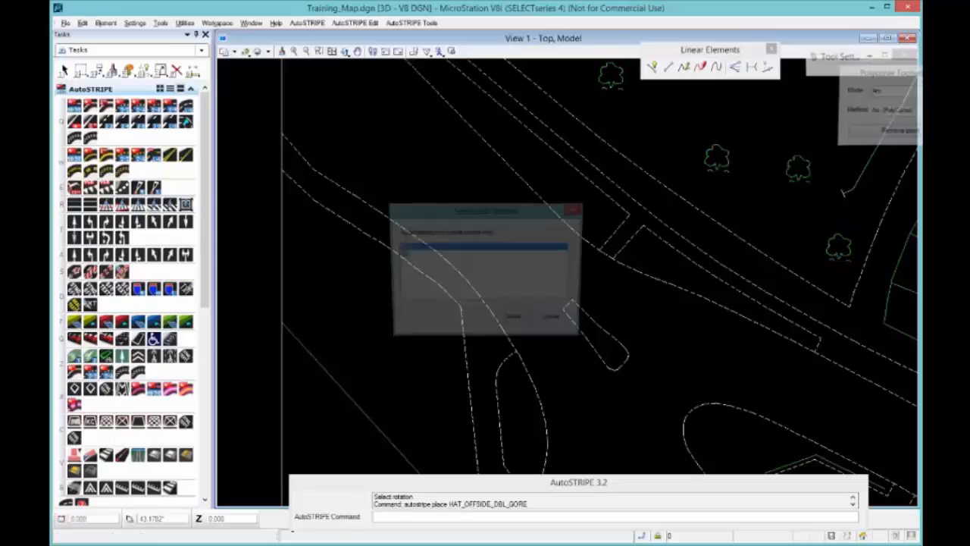
click(515, 321)
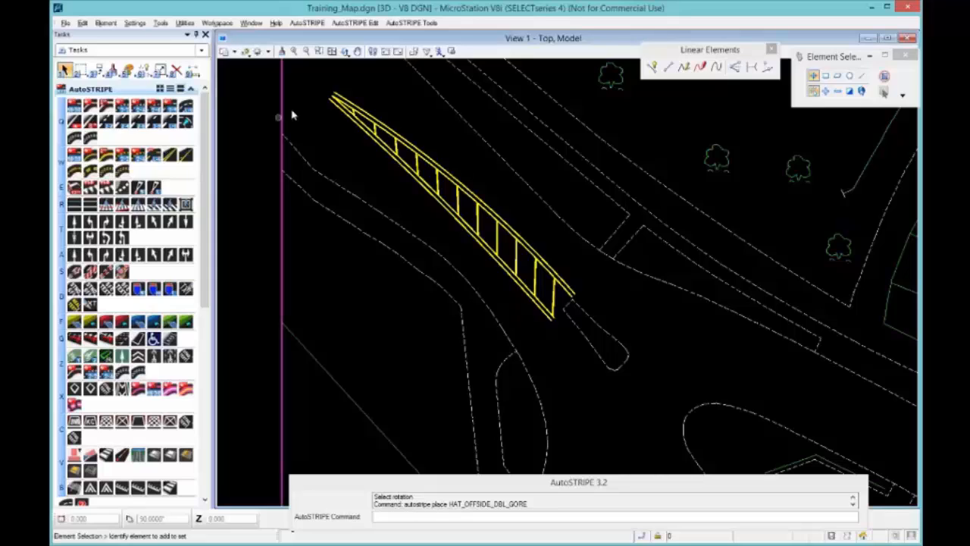
Grip-edit the yellow hatching's narrow end, extending its point north-west beyond the map's vertical boundary line.
click(342, 114)
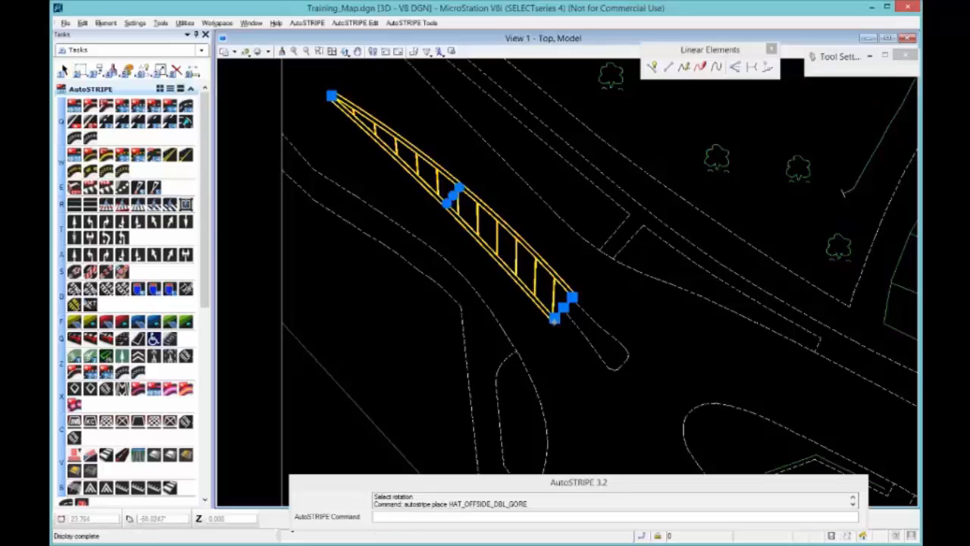
middle_drag(373, 208, 412, 265)
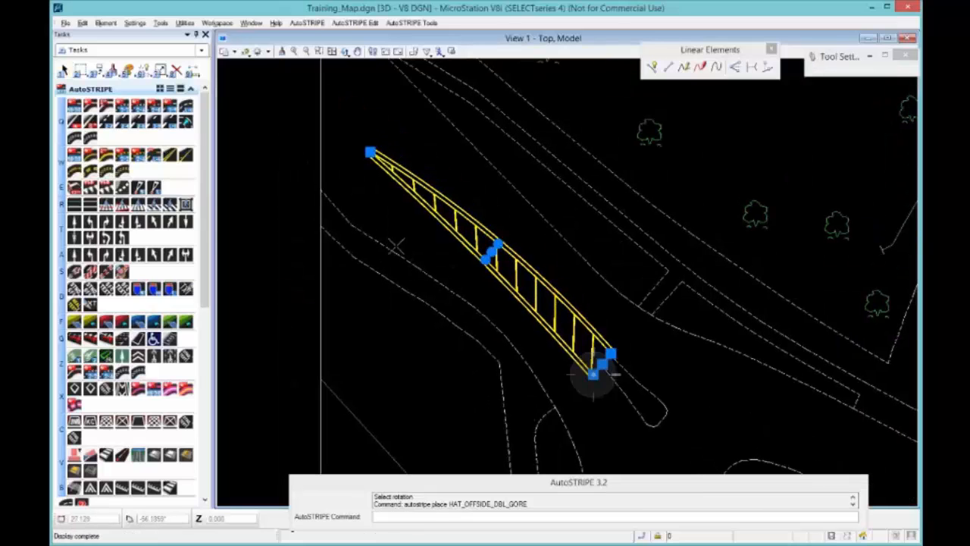
middle_drag(593, 373, 694, 447)
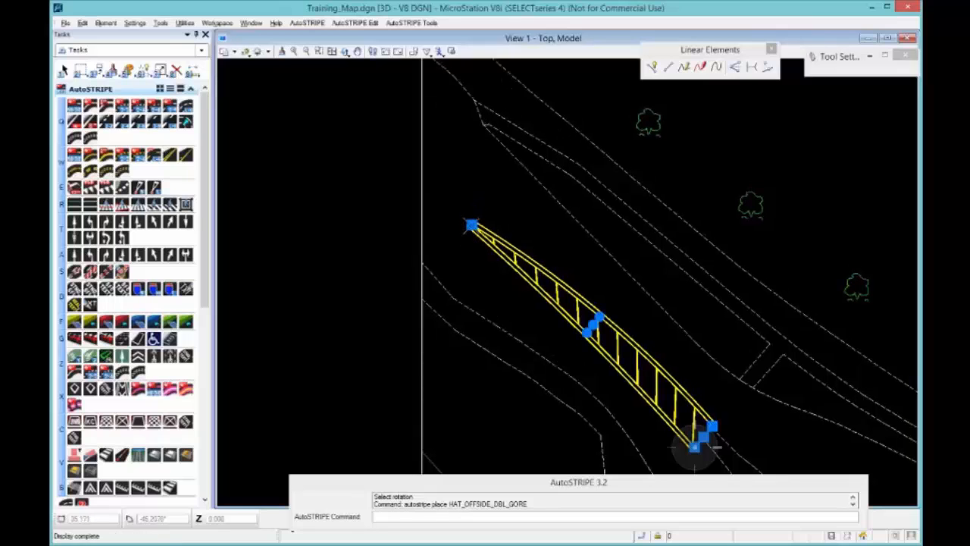
drag(471, 225, 319, 134)
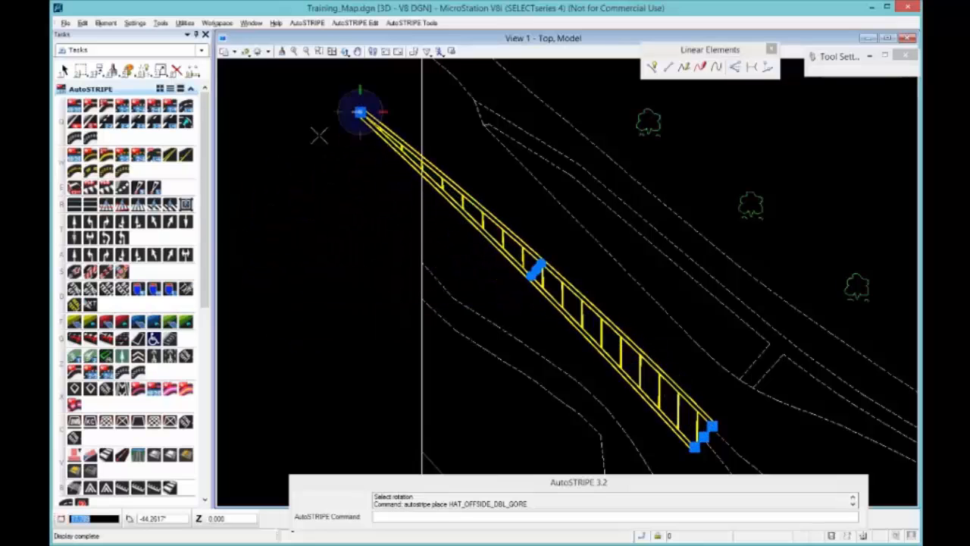
click(360, 113)
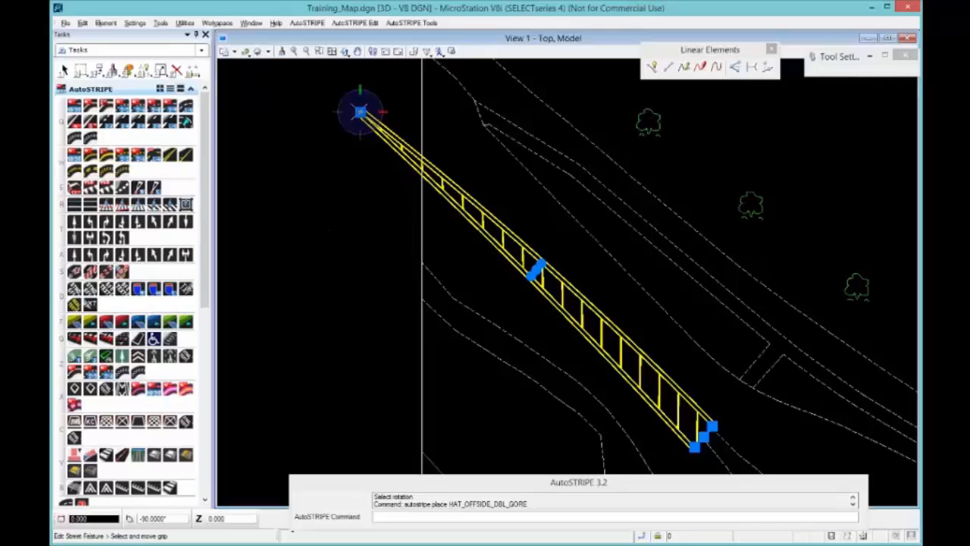
click(327, 154)
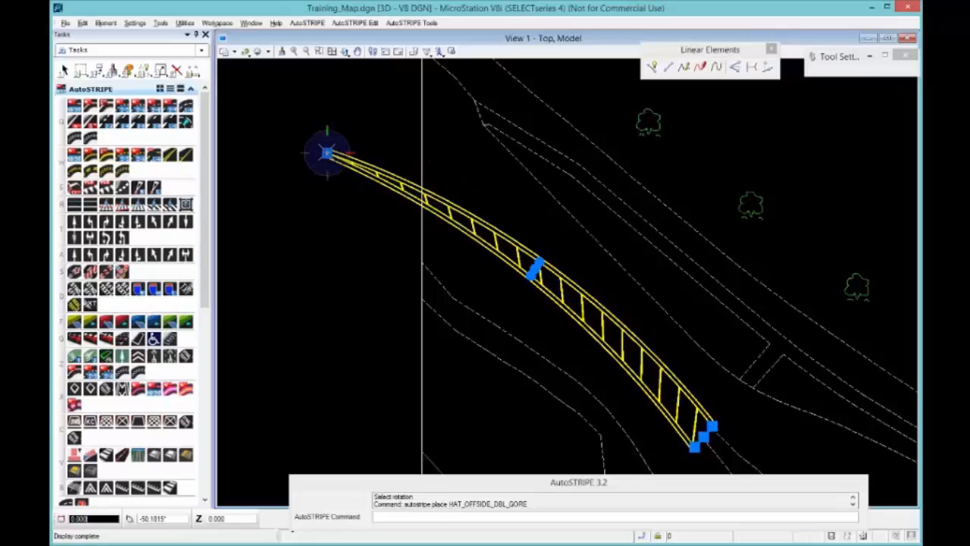
click(327, 154)
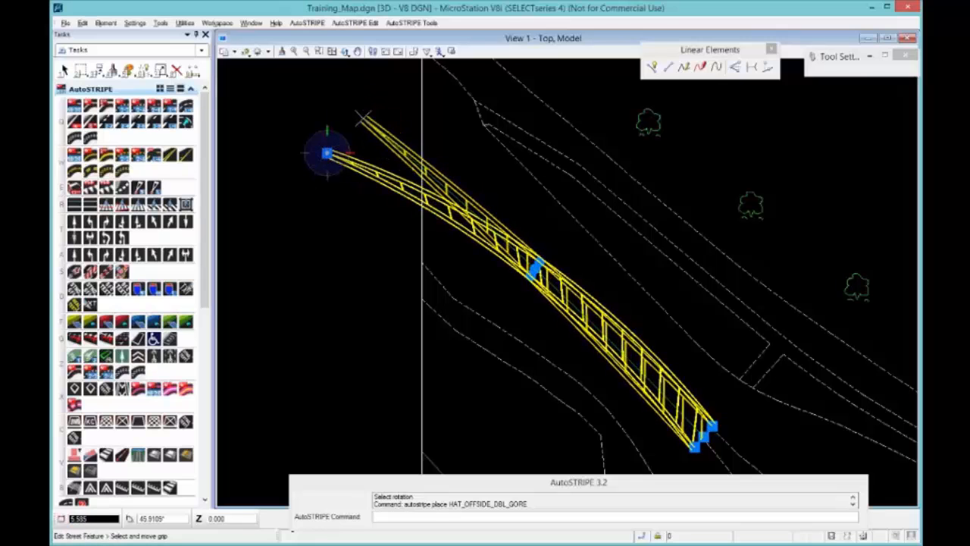
click(364, 117)
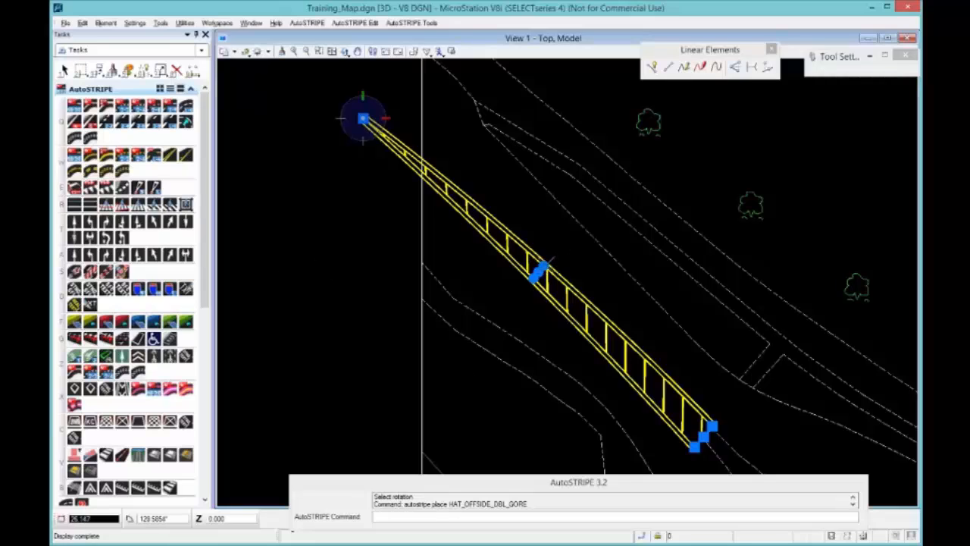
Grip-edit the midpoint of the hatching's north-east edge, bowing it outward and flattening it to a nearly straight edge.
click(541, 269)
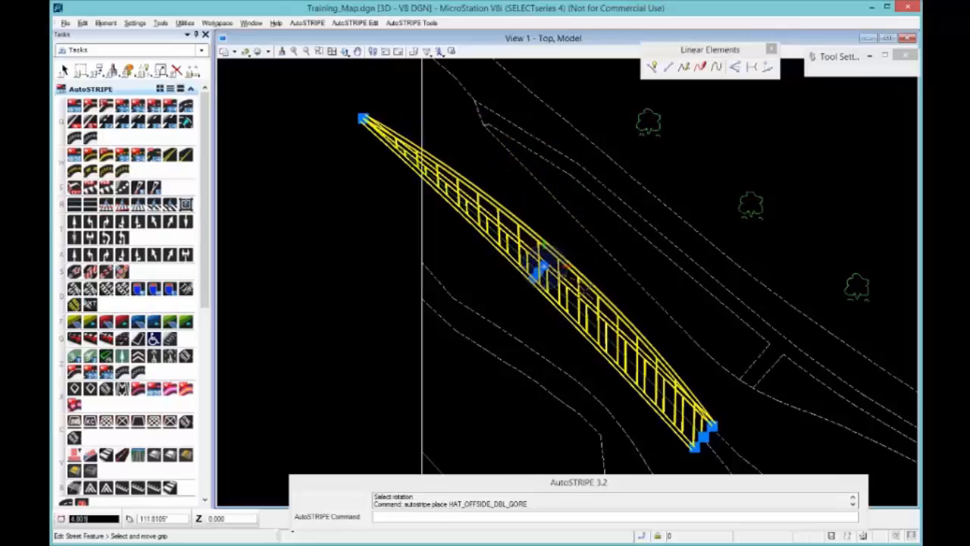
click(538, 270)
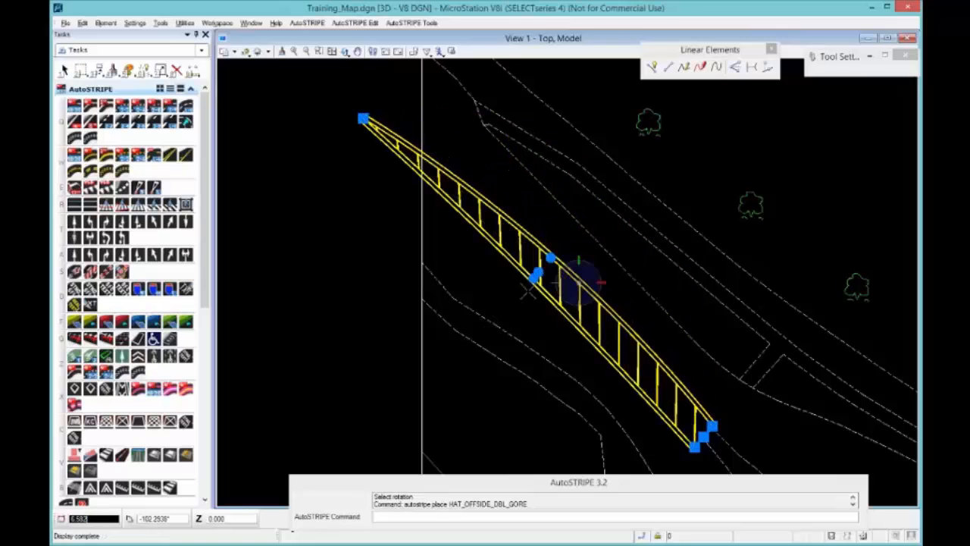
click(551, 258)
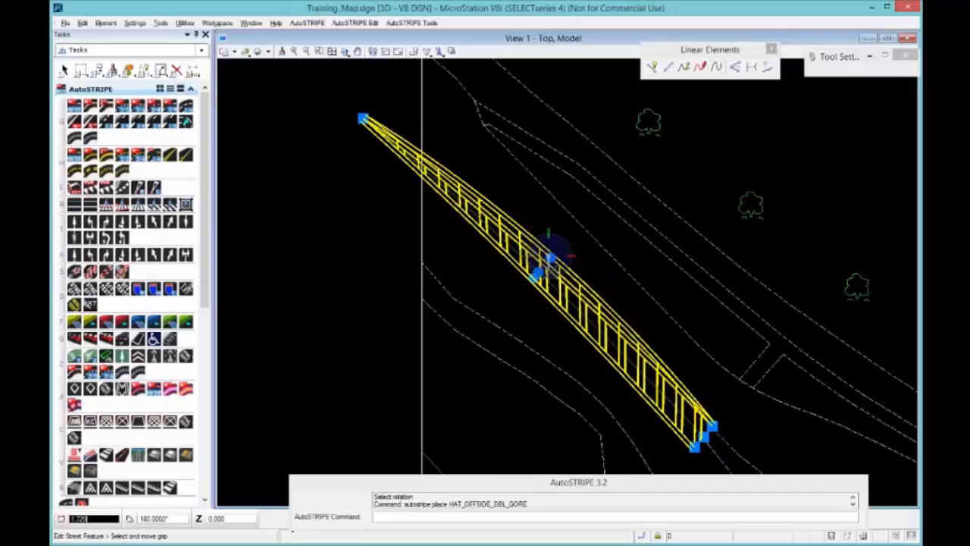
click(549, 271)
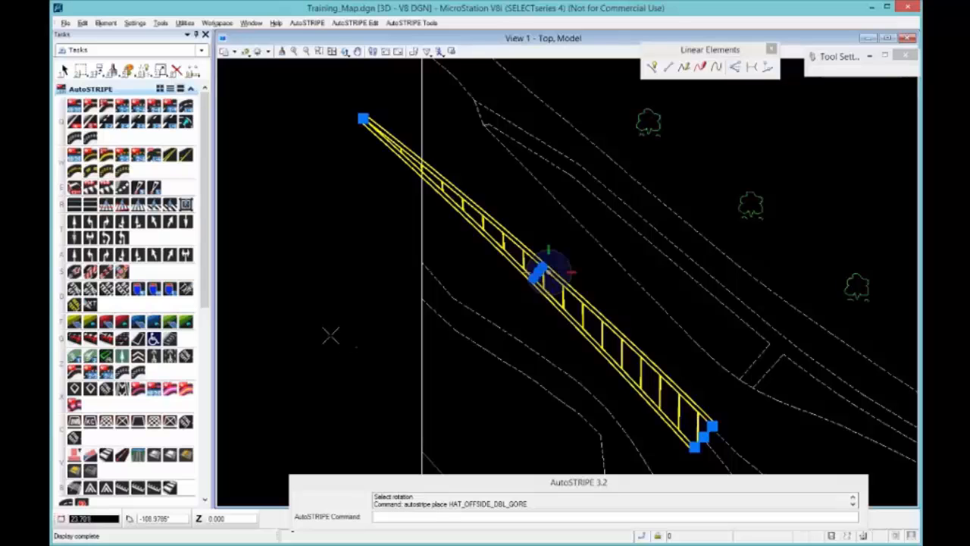
Place a line of parking bays (LINE_OF_PBAYSX) by picking the curb north of the elongated island, its start and end points, and the carriageway side.
scroll(795, 430, up, 2)
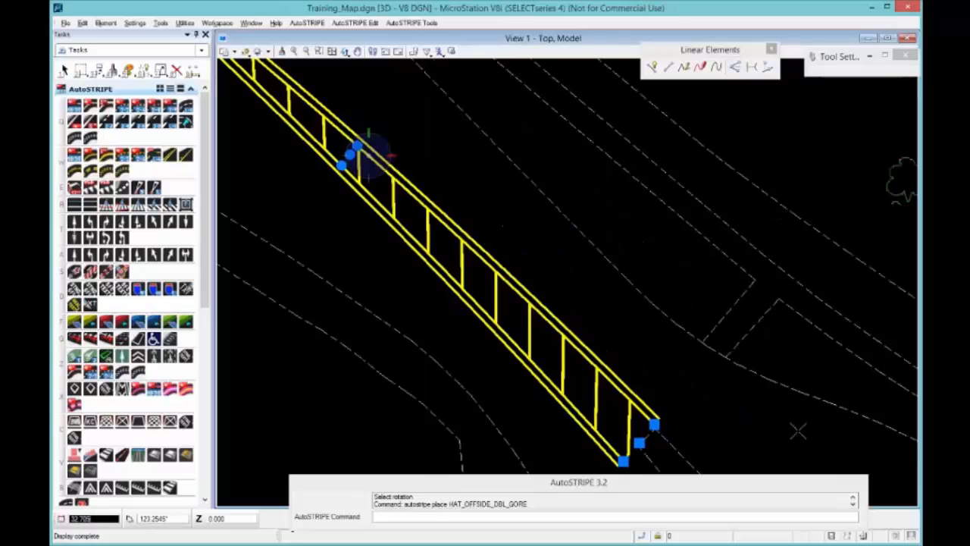
middle_drag(797, 429, 324, 177)
scroll(405, 238, down, 2)
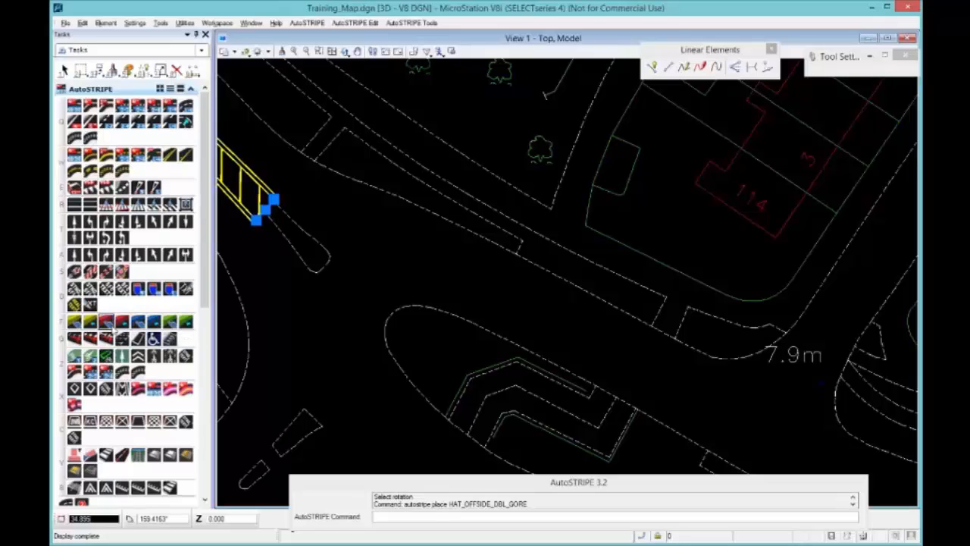
click(86, 342)
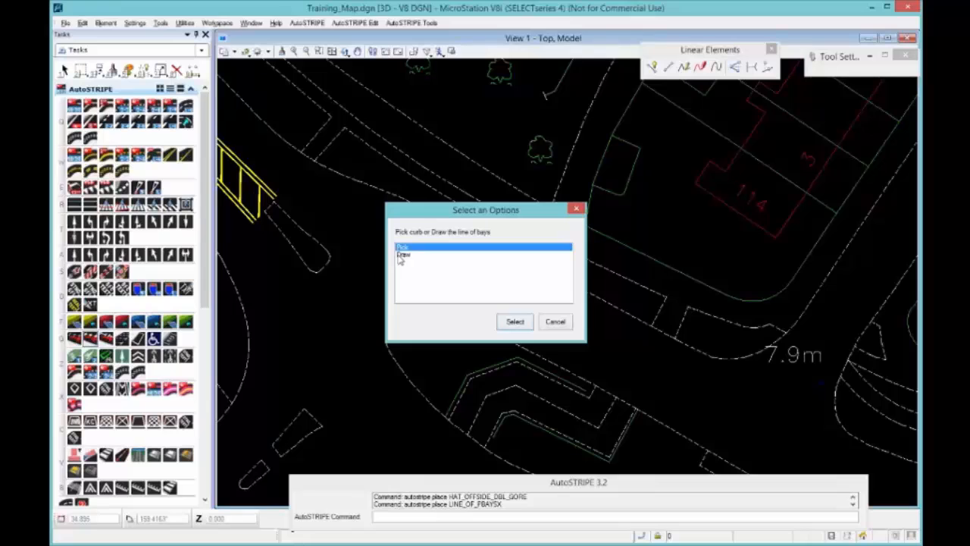
click(511, 324)
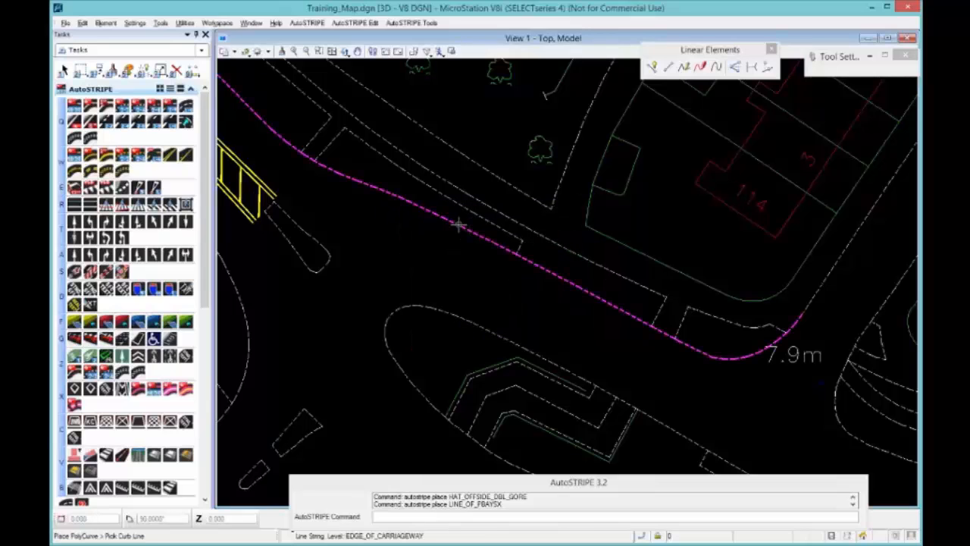
click(458, 224)
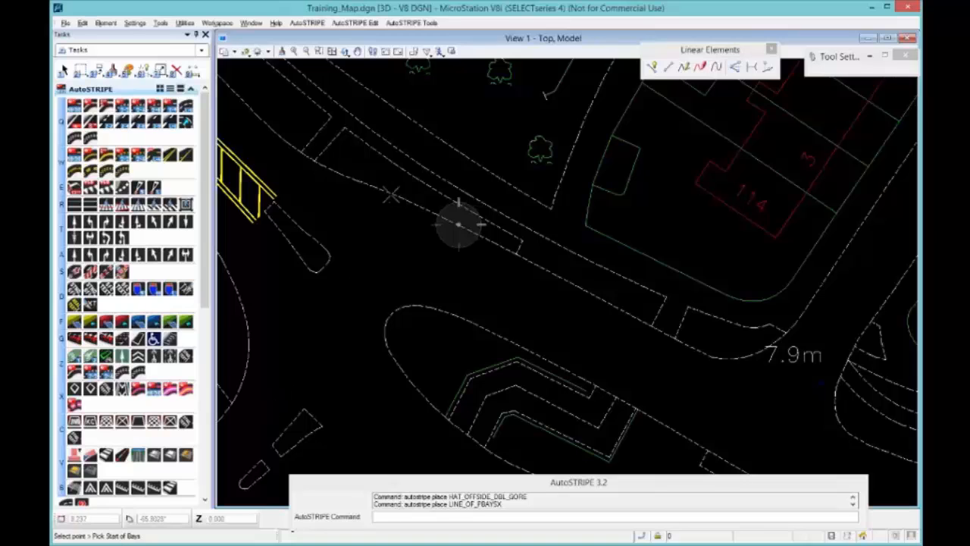
click(392, 194)
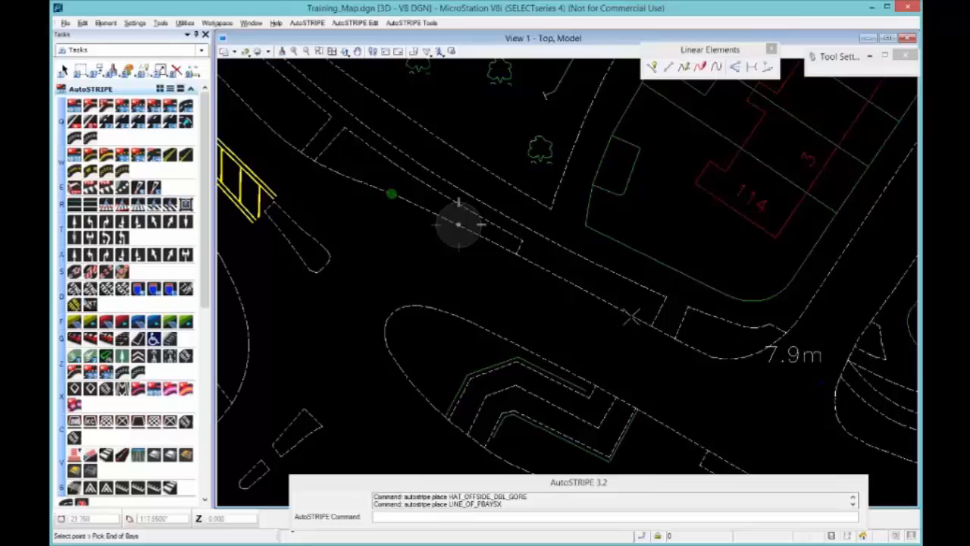
right_click(459, 223)
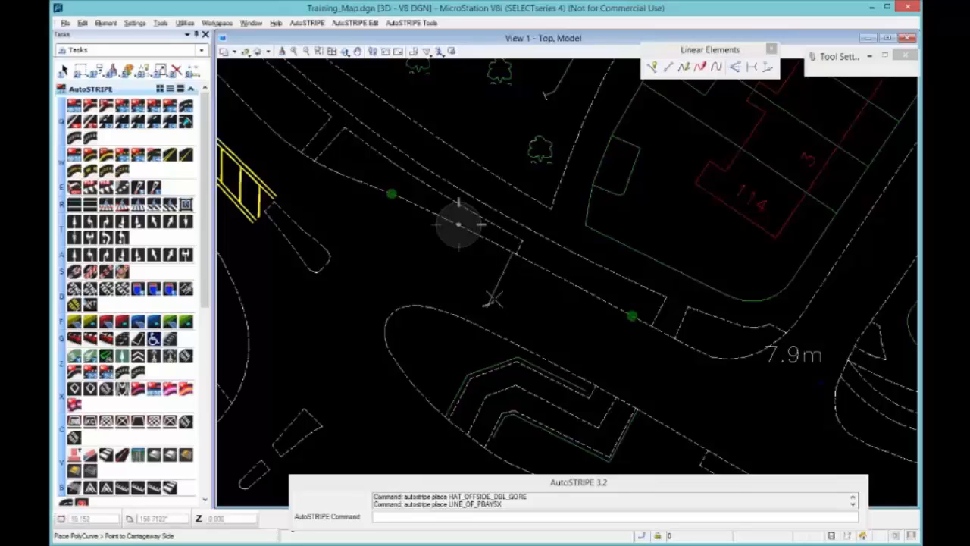
click(498, 300)
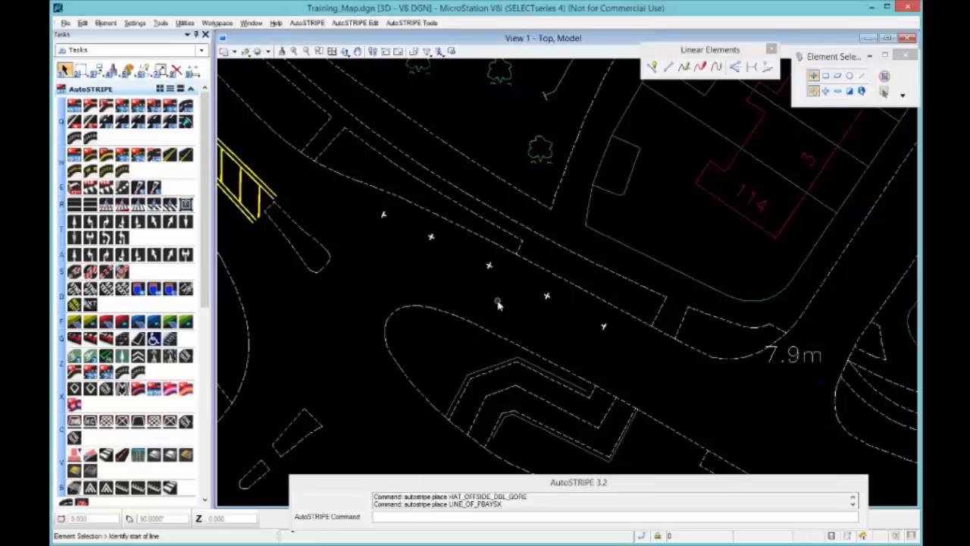
Grip-edit the north-west end of the parking bays, moving it south-east along the curb to shorten the row.
scroll(500, 300, down, 2)
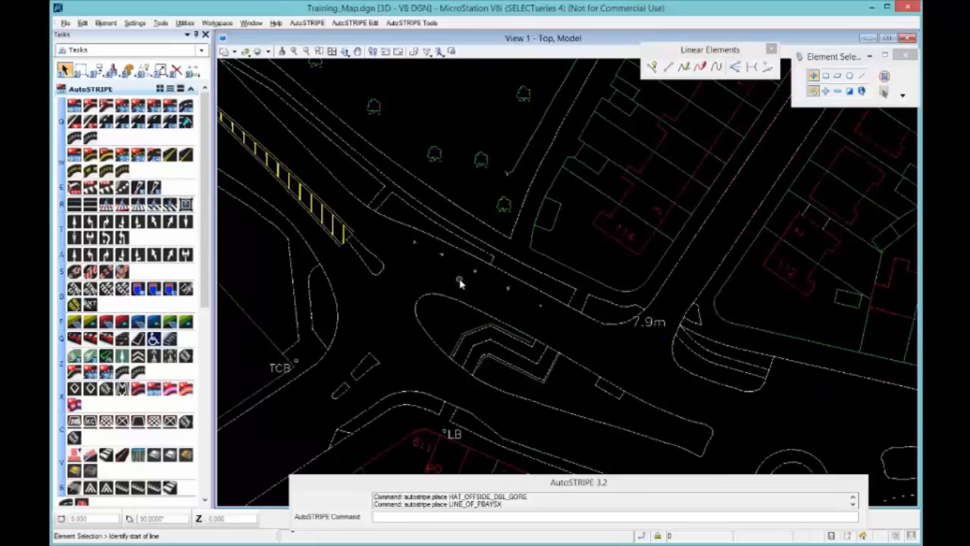
scroll(461, 282, up, 4)
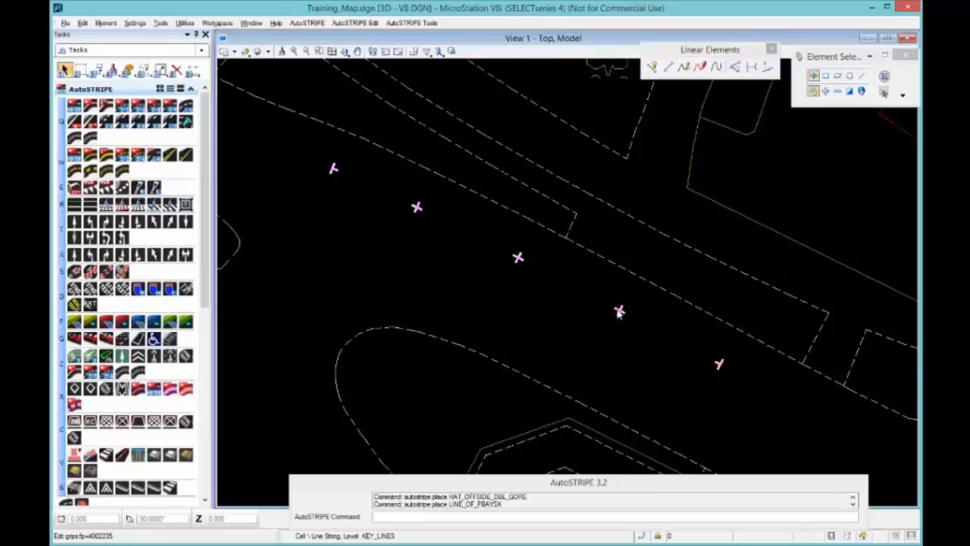
click(464, 186)
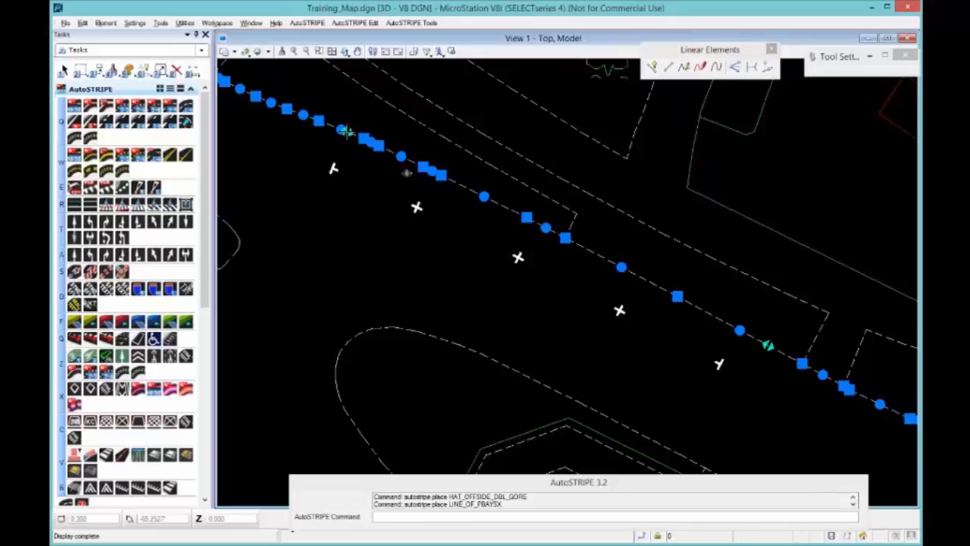
click(345, 131)
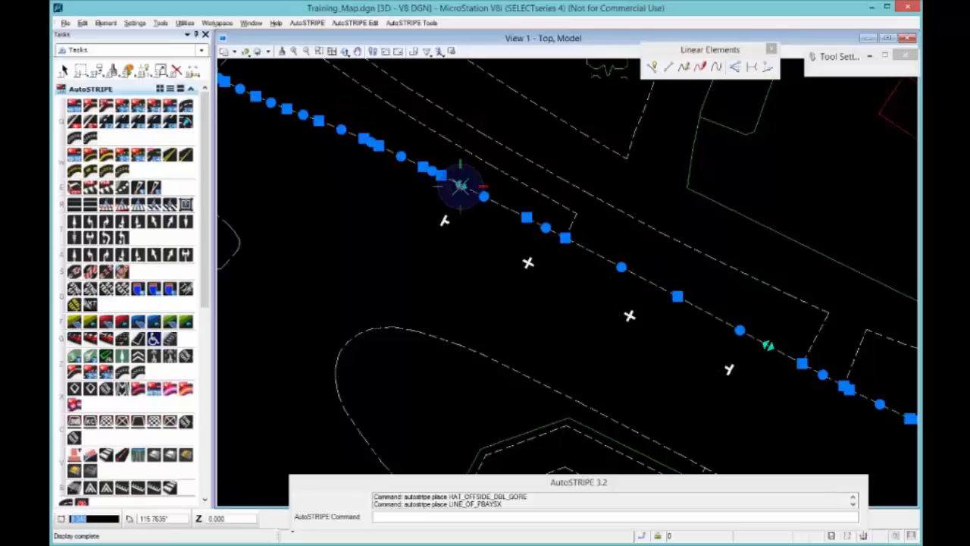
Grip-edit the south-east end of the parking bays, extending it along the curb toward the bend near the 7.9m label.
middle_drag(829, 403, 641, 290)
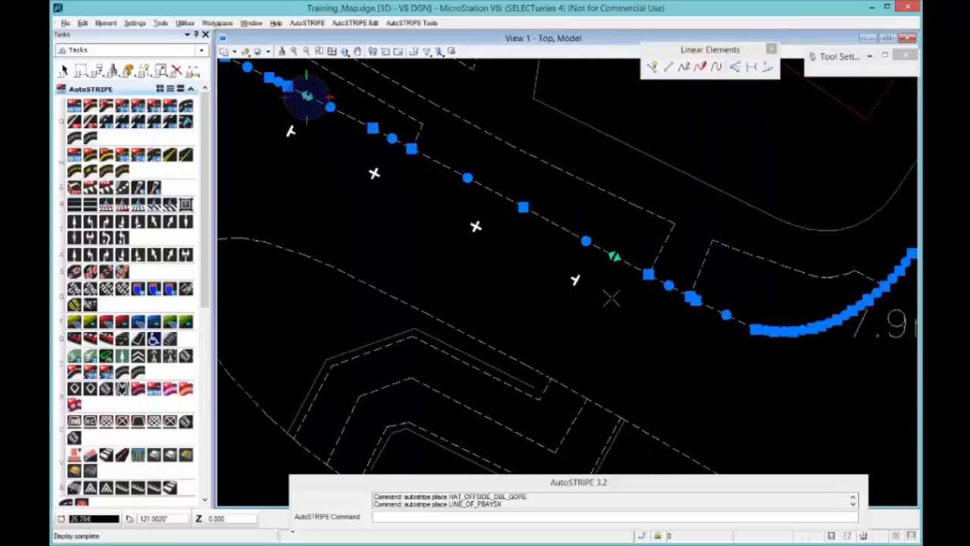
click(614, 256)
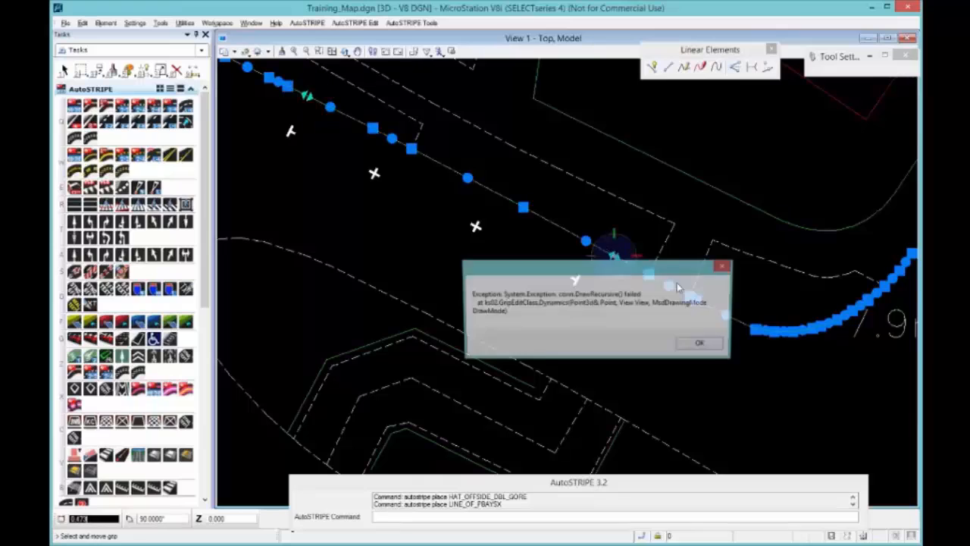
click(699, 346)
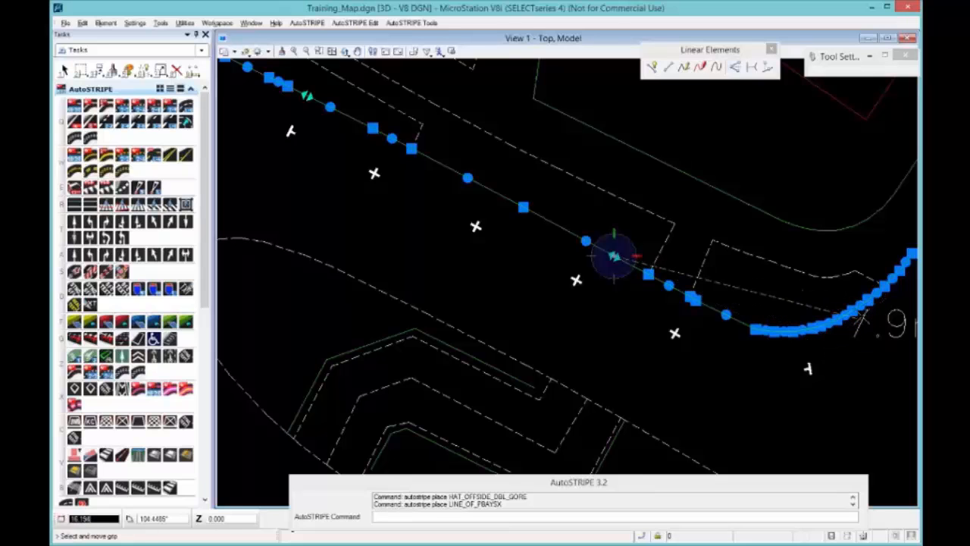
middle_drag(862, 317, 731, 325)
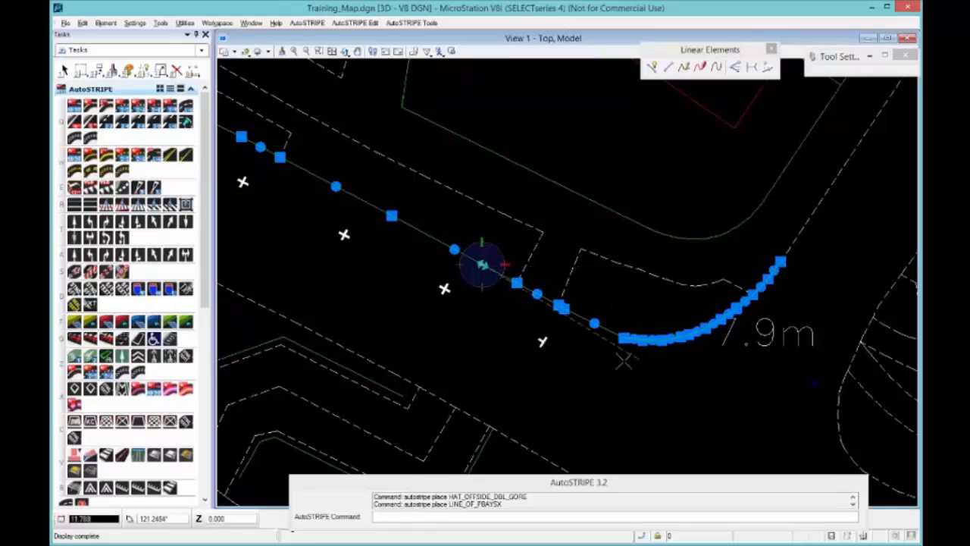
click(578, 314)
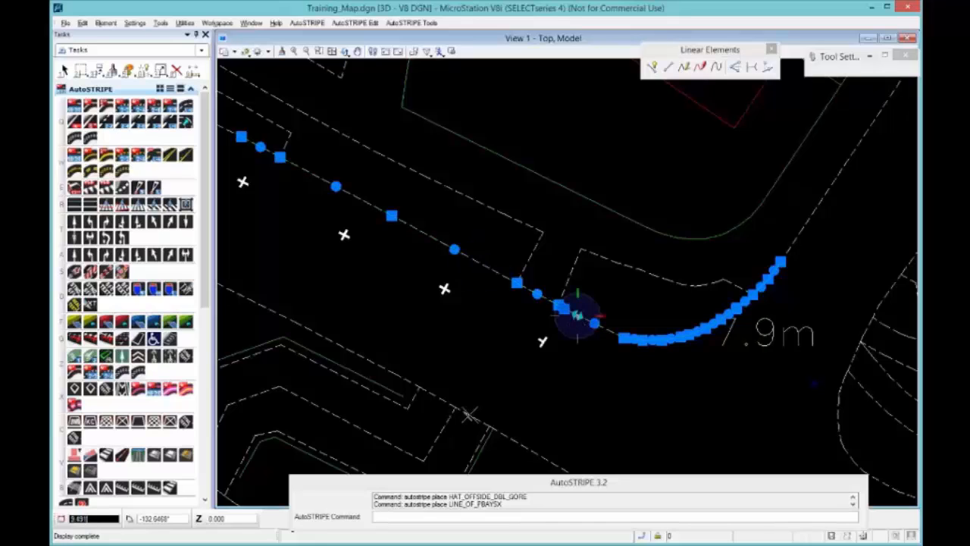
Pull the south-east end of the parking bays back north-west along the straight curb, shortening the row by one bay.
click(546, 305)
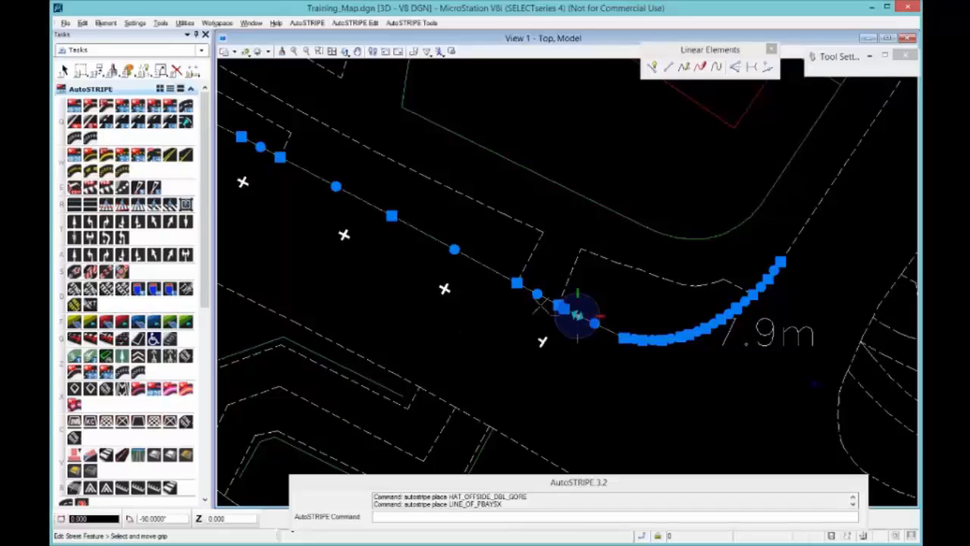
click(687, 343)
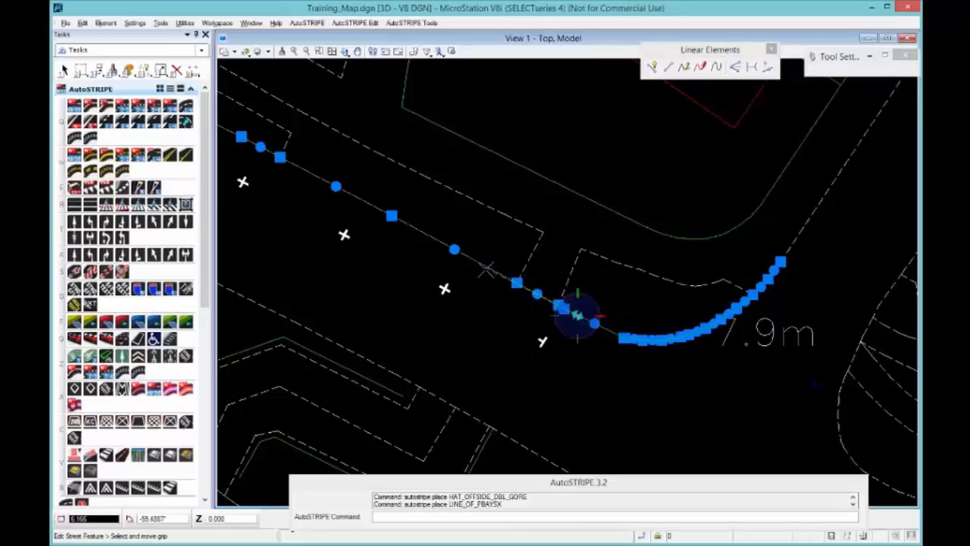
click(476, 261)
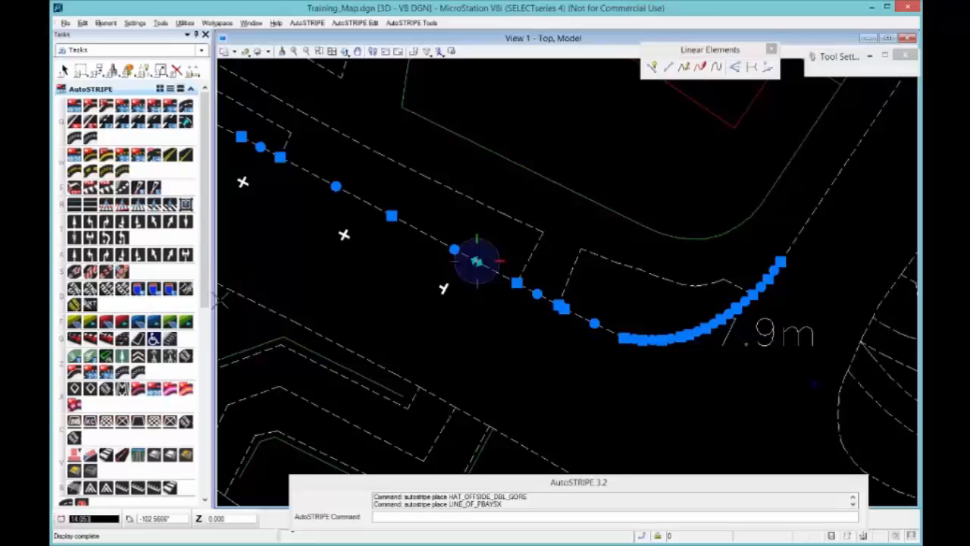
Place a box hatching (BOX_HAT_REG) south-east of the small traffic island, with a centre line about 14.4 long and sides spanning the carriageway.
drag(210, 306, 210, 368)
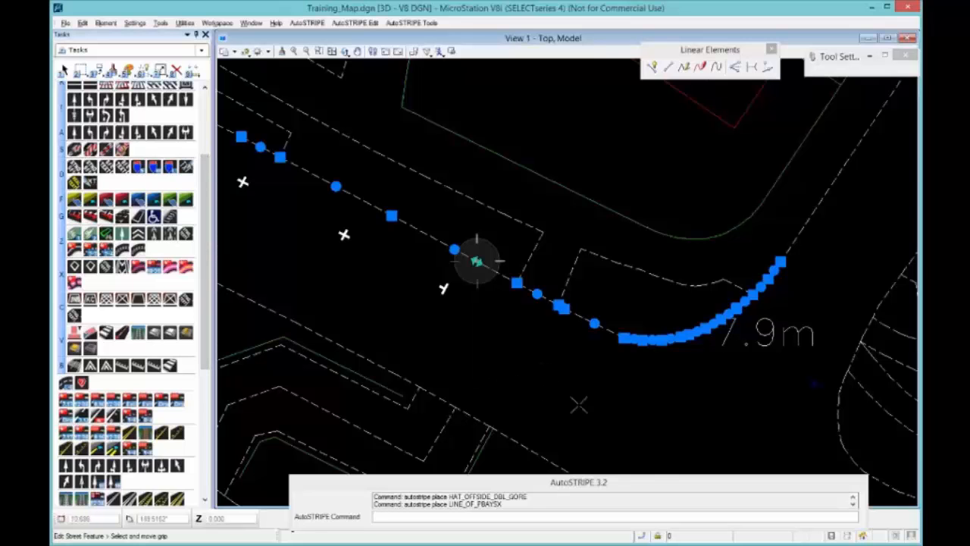
scroll(450, 223, down, 5)
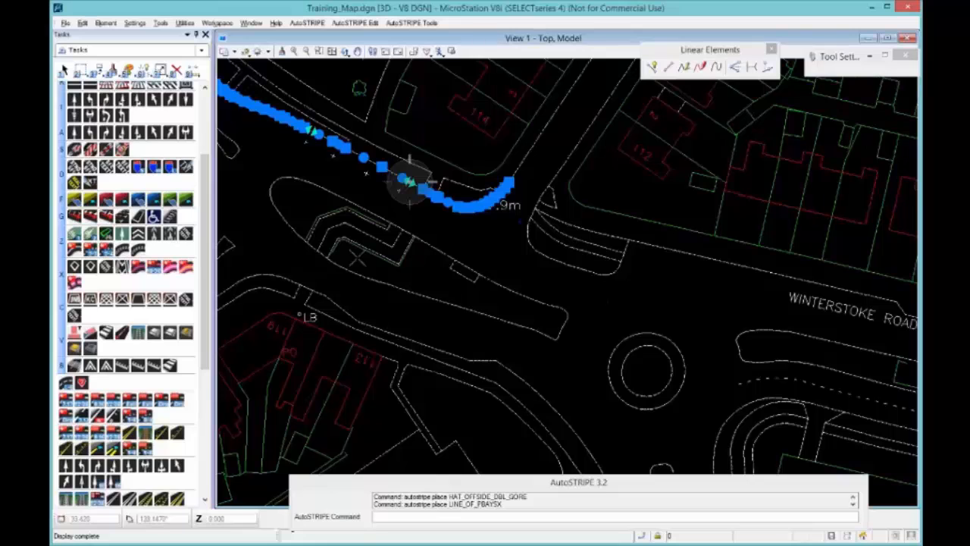
middle_drag(385, 222, 643, 267)
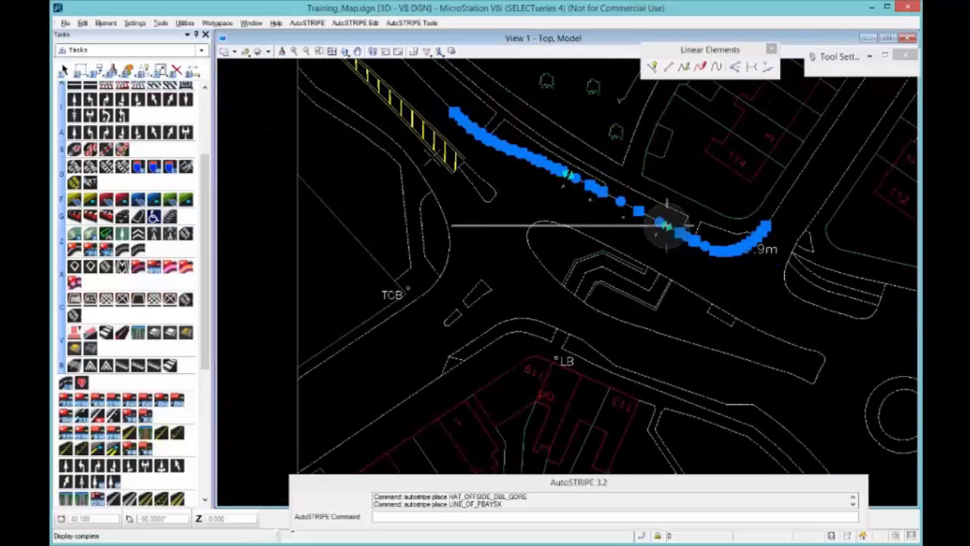
scroll(441, 181, up, 2)
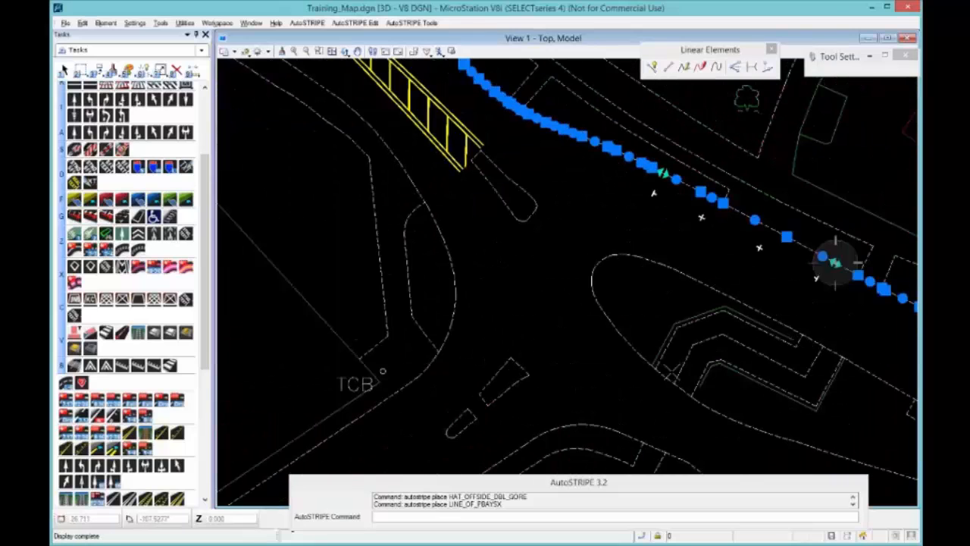
middle_drag(746, 406, 554, 217)
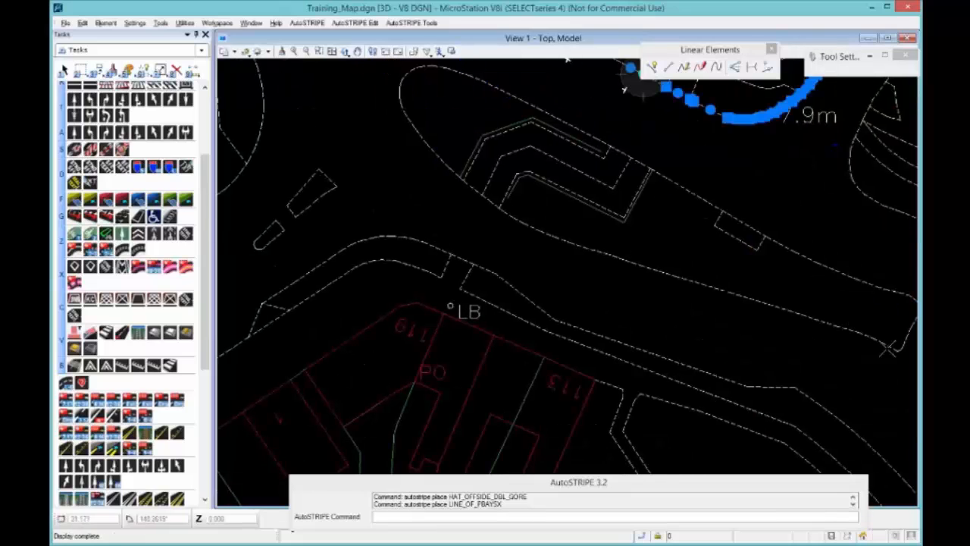
middle_drag(403, 149, 564, 310)
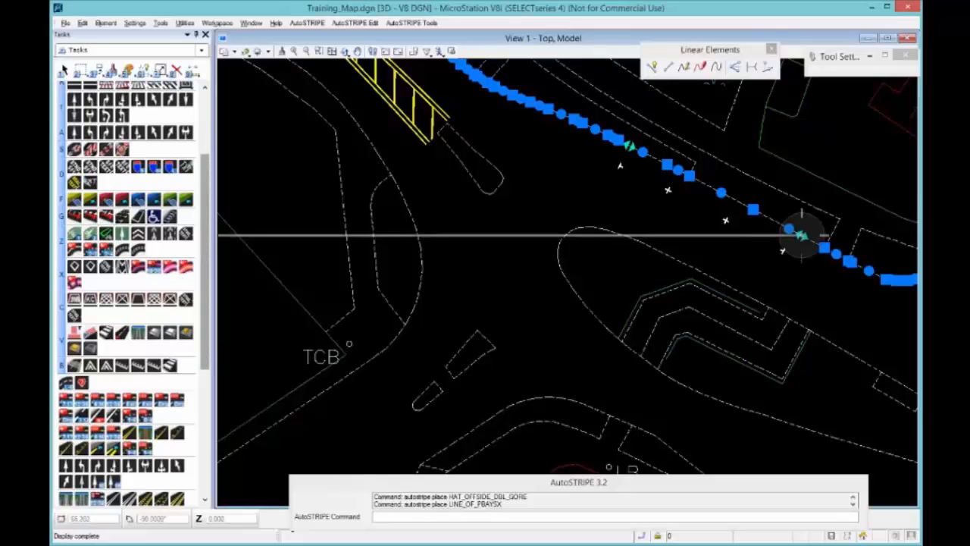
scroll(218, 307, down, 3)
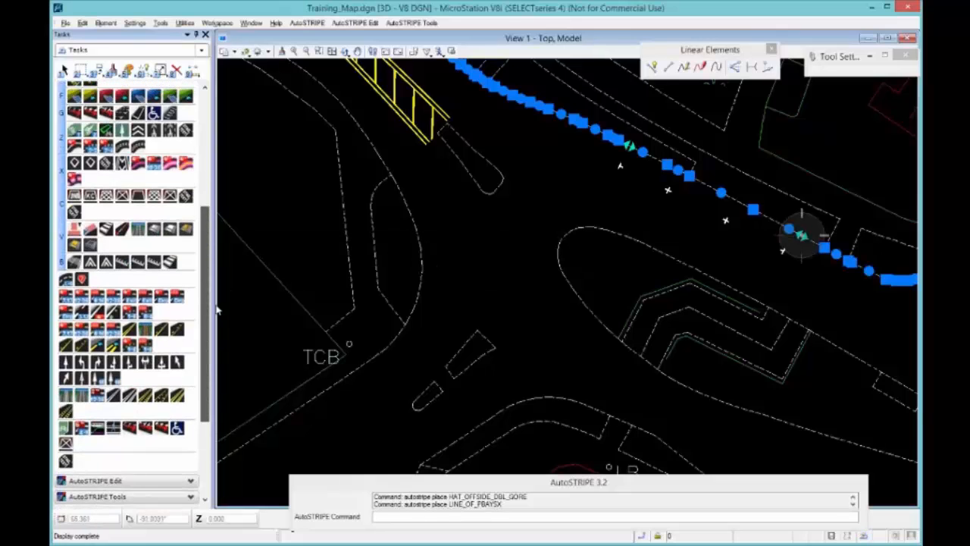
scroll(151, 303, up, 1)
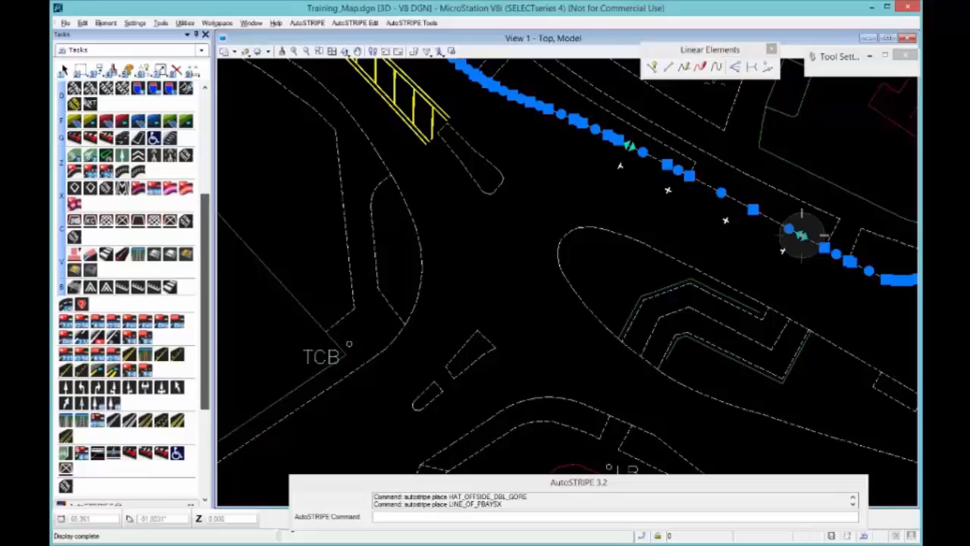
click(107, 222)
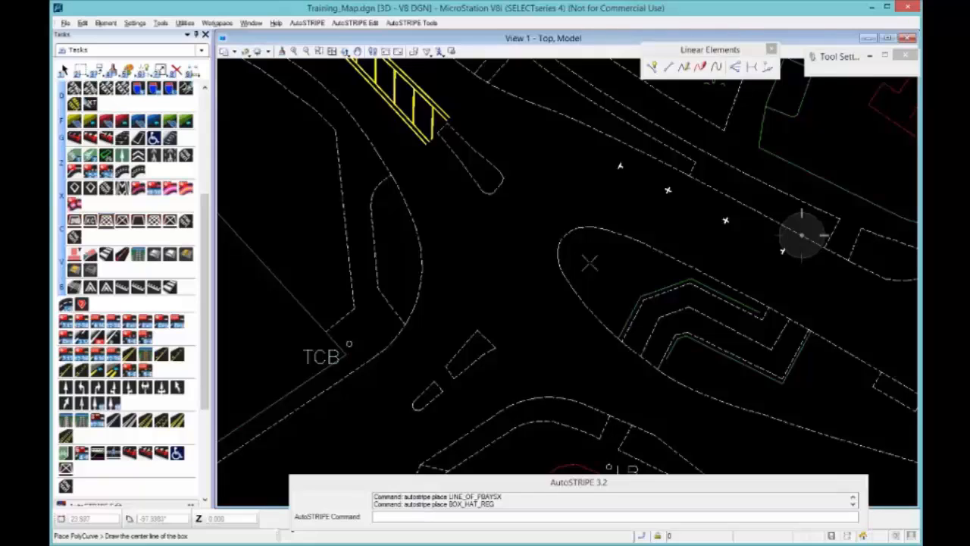
click(458, 227)
click(456, 225)
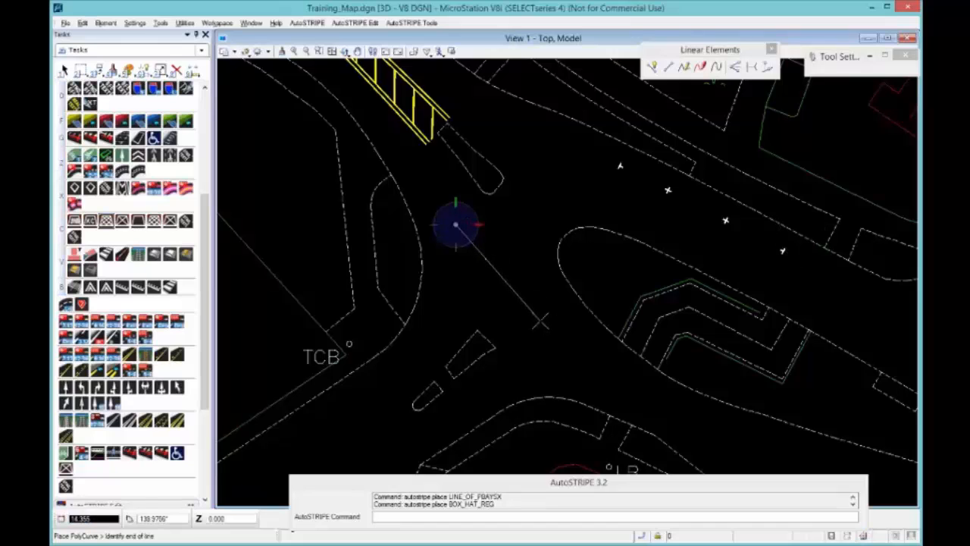
click(538, 321)
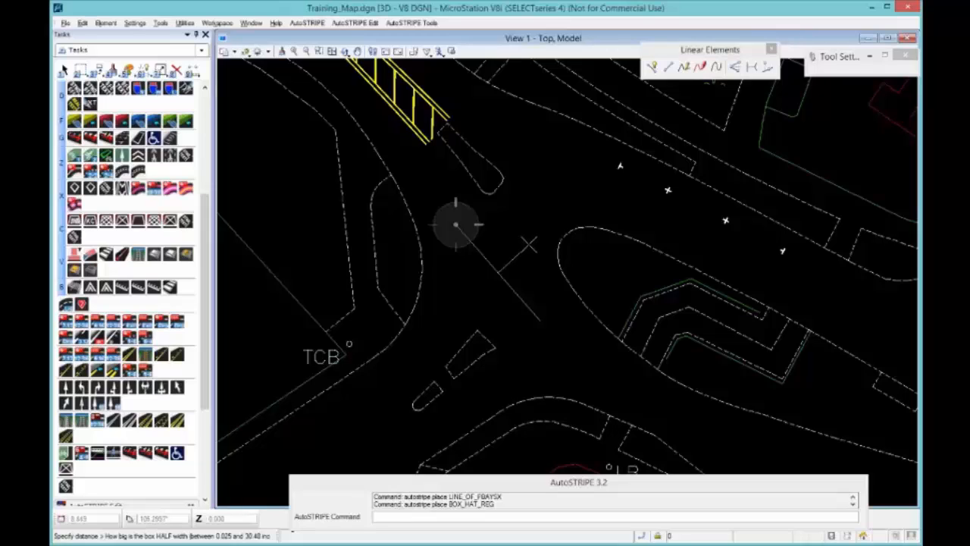
click(530, 242)
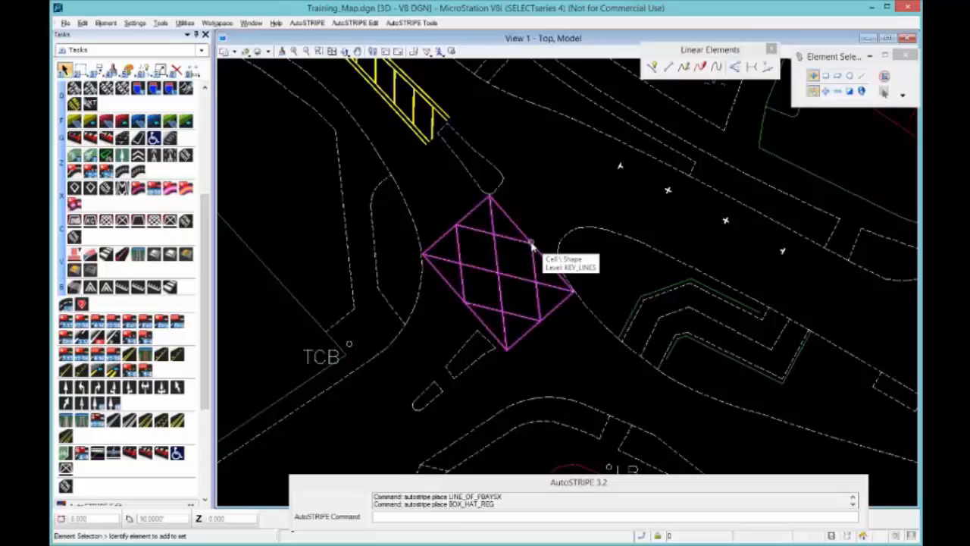
Grip-edit the hatched box, extending its south-east end along the centre line and widening it slightly.
click(455, 225)
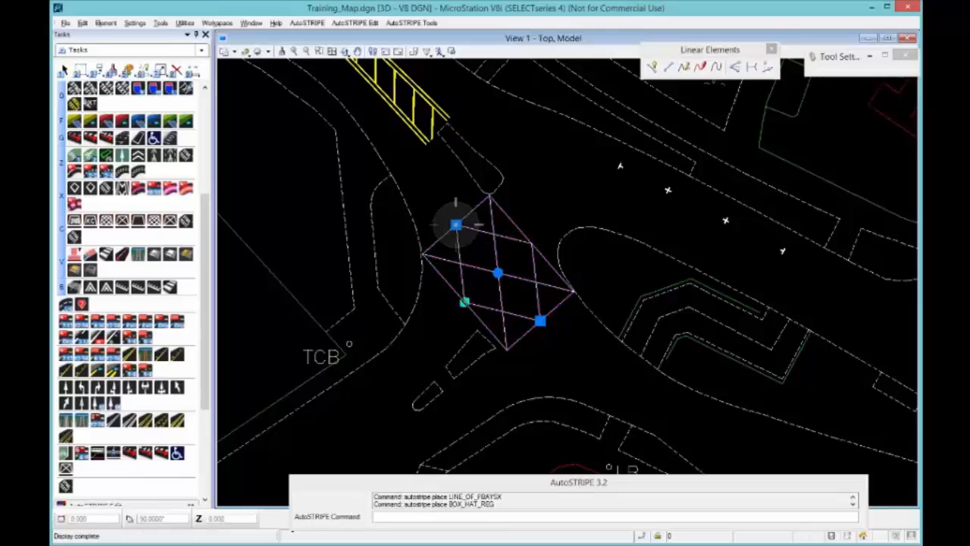
click(540, 321)
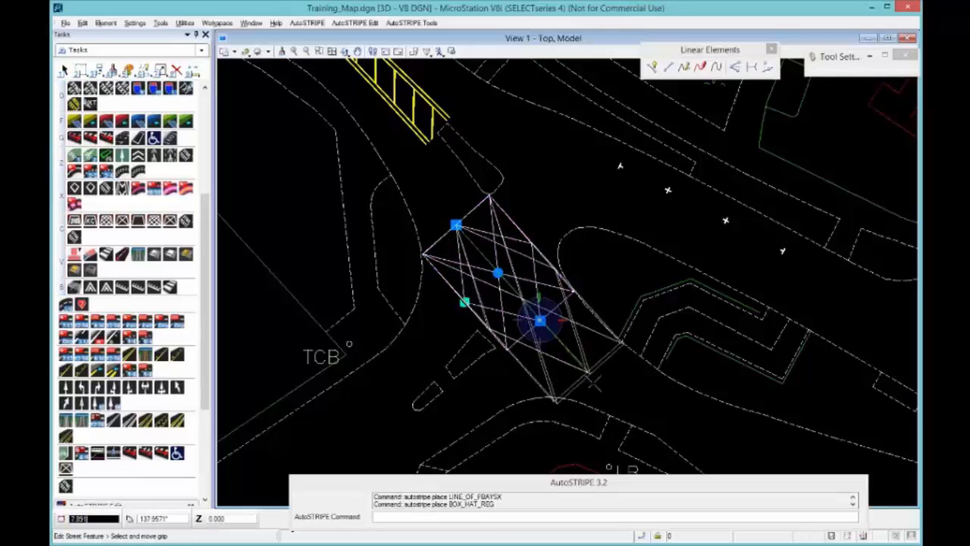
click(576, 357)
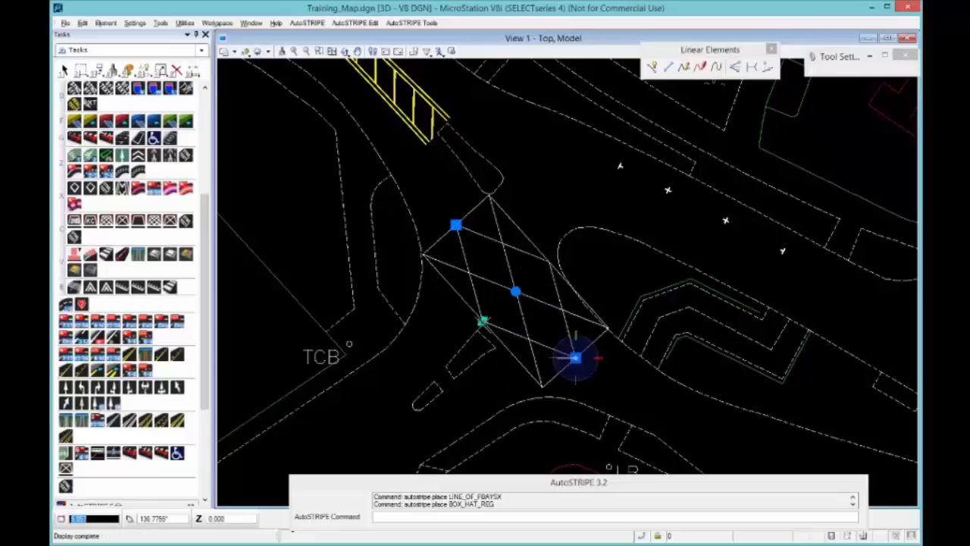
click(483, 321)
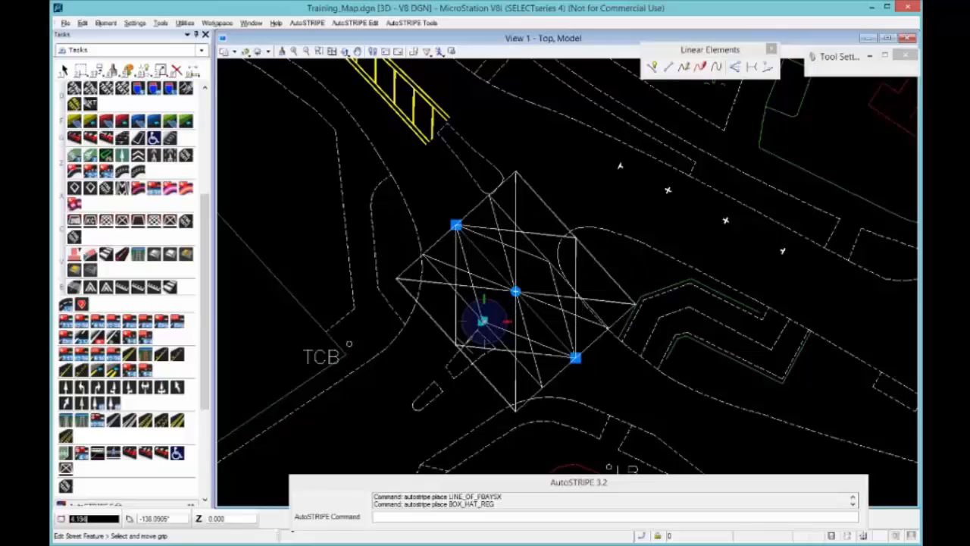
click(483, 322)
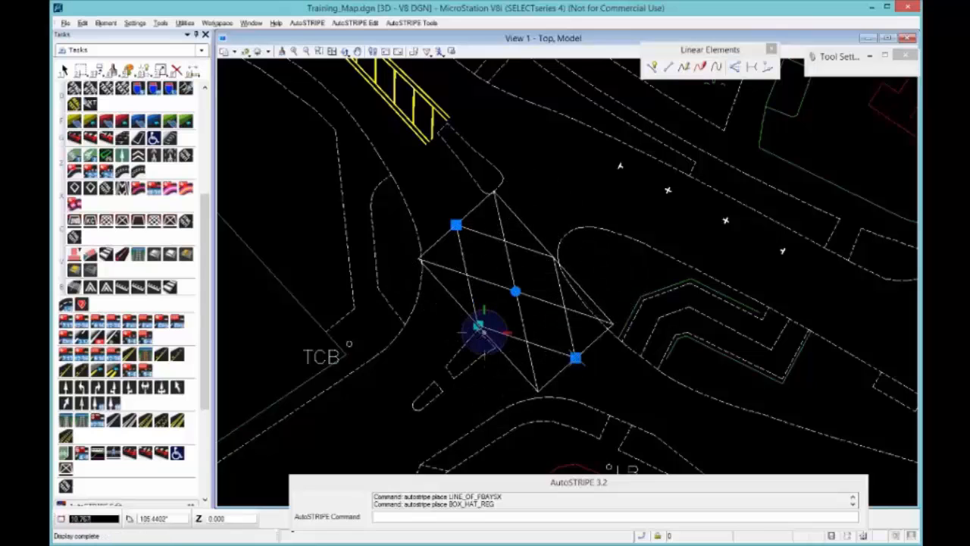
Pull the hatched box's south-east end back north-west and narrow the box slightly.
click(576, 357)
click(550, 331)
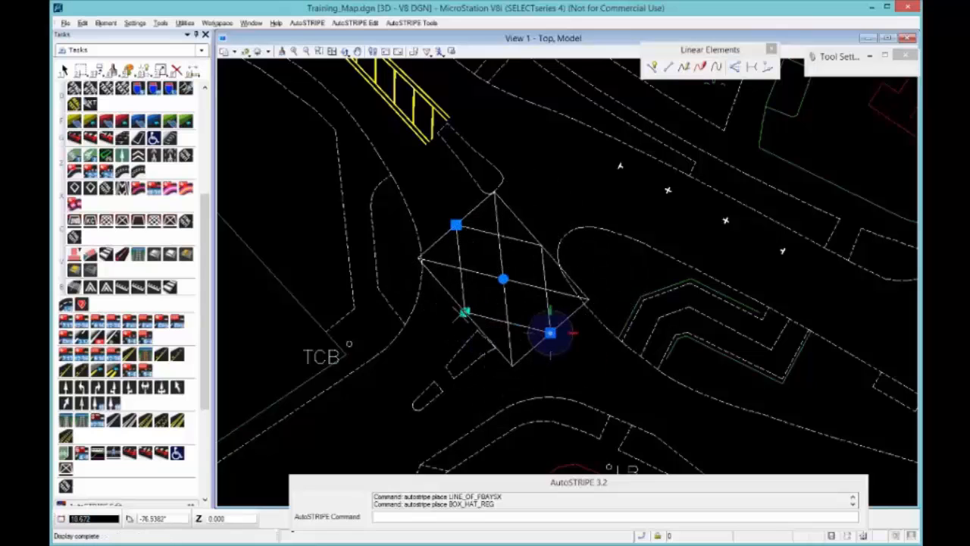
click(464, 310)
click(470, 307)
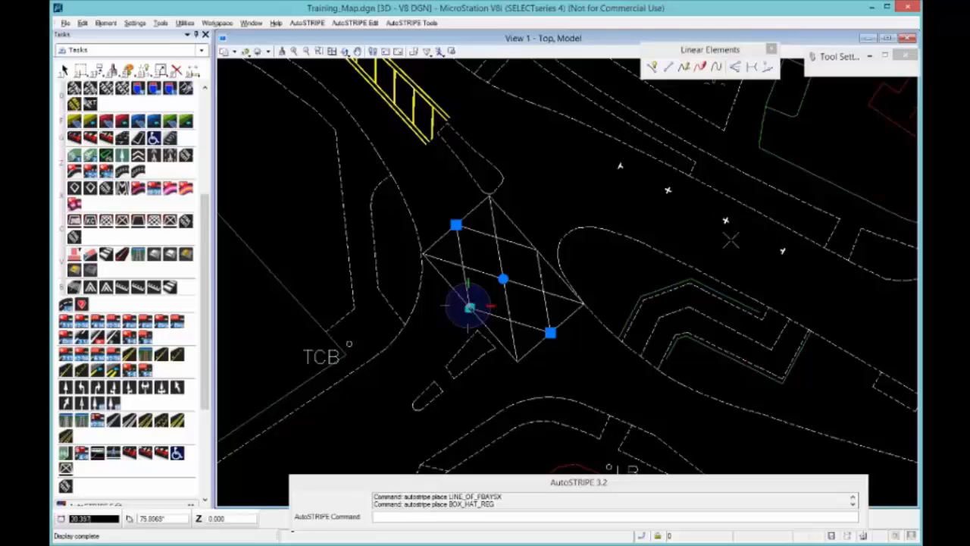
Place a red curb marking (CURB_RED_PICK) along the kerb line north of buildings 119 and 113, from the bend east of LB to the south-east bend.
mouse_move(731, 240)
middle_down()
mouse_move(568, 143)
mouse_move(558, 85)
middle_up()
middle_drag(635, 279, 534, 183)
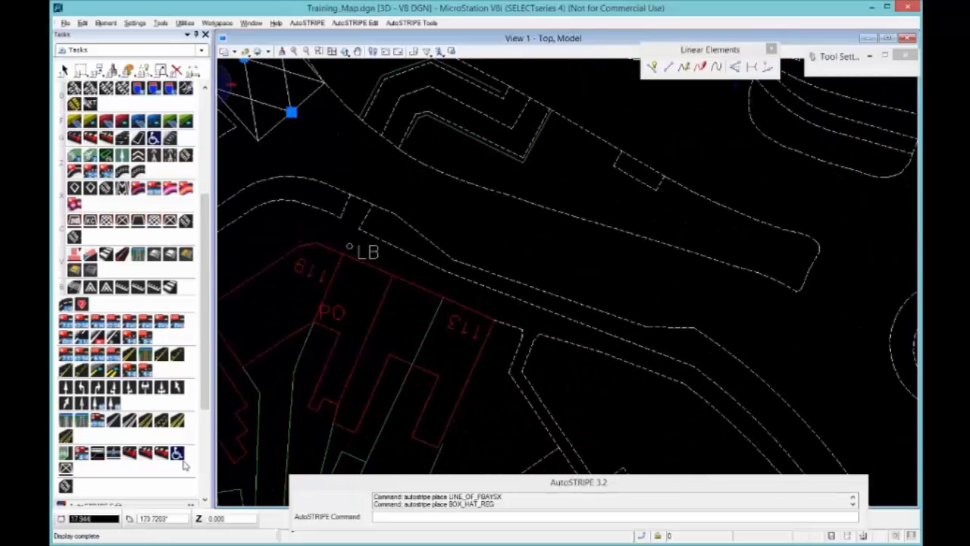
click(107, 124)
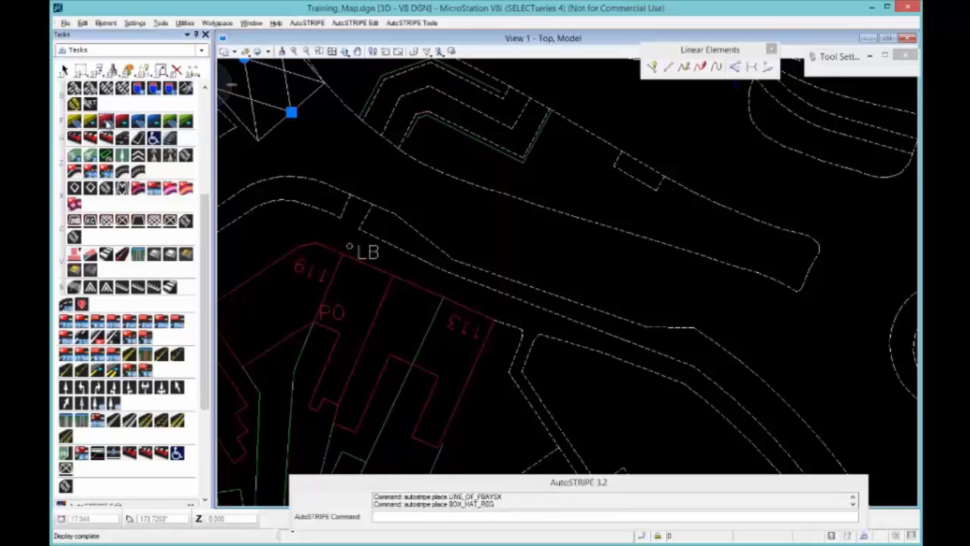
click(507, 277)
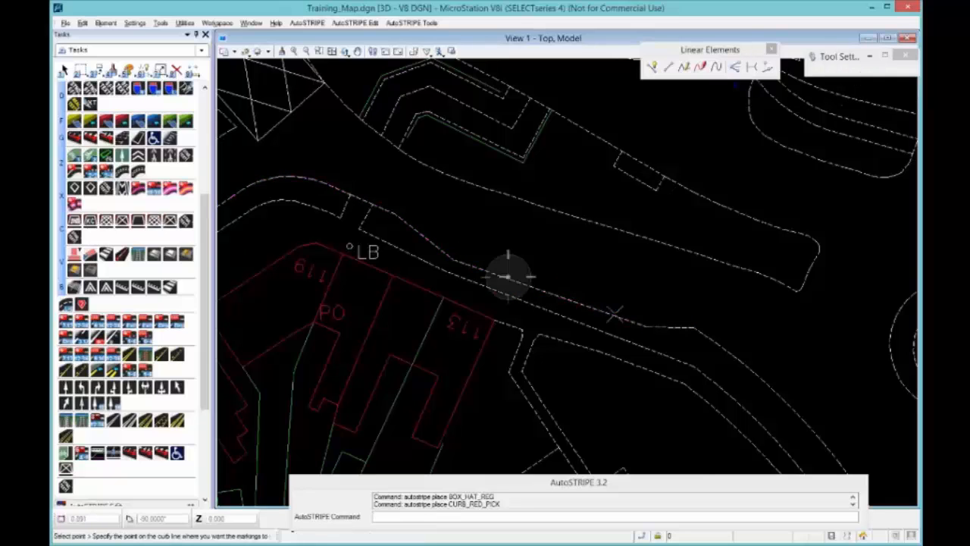
click(643, 326)
click(400, 217)
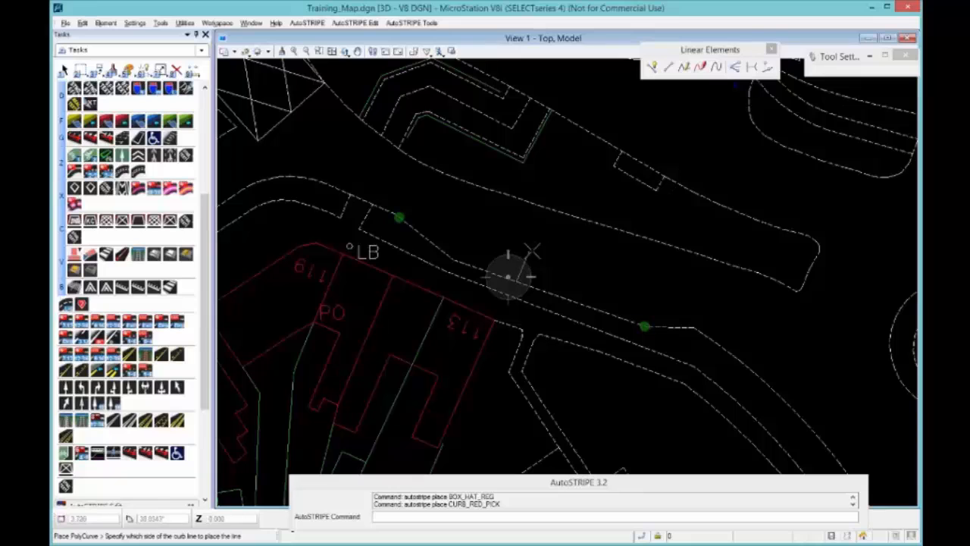
click(493, 314)
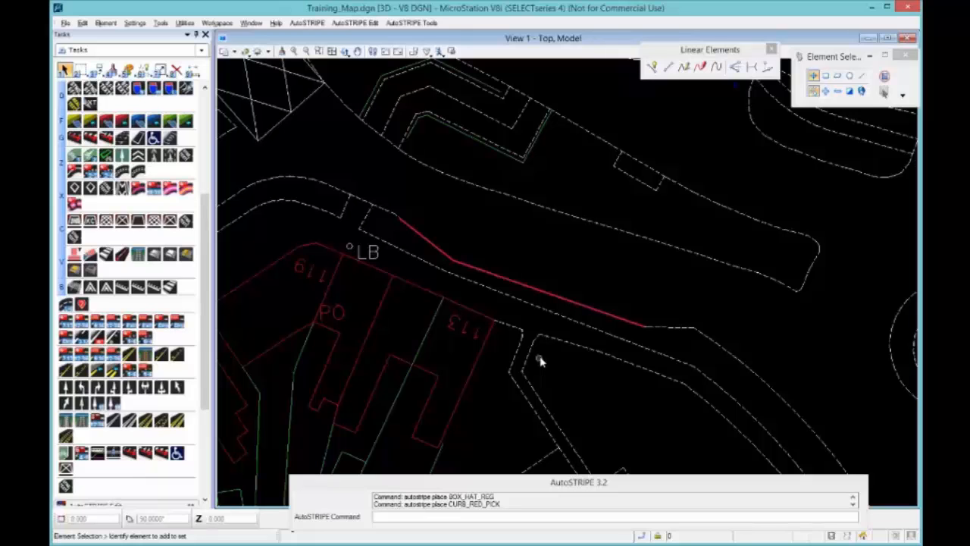
Place a Cycle Symbol plus Chevrons marking in the carriageway beside the red curb's south-east end, rotated to point east-south-east along the lane.
middle_drag(481, 107, 480, 270)
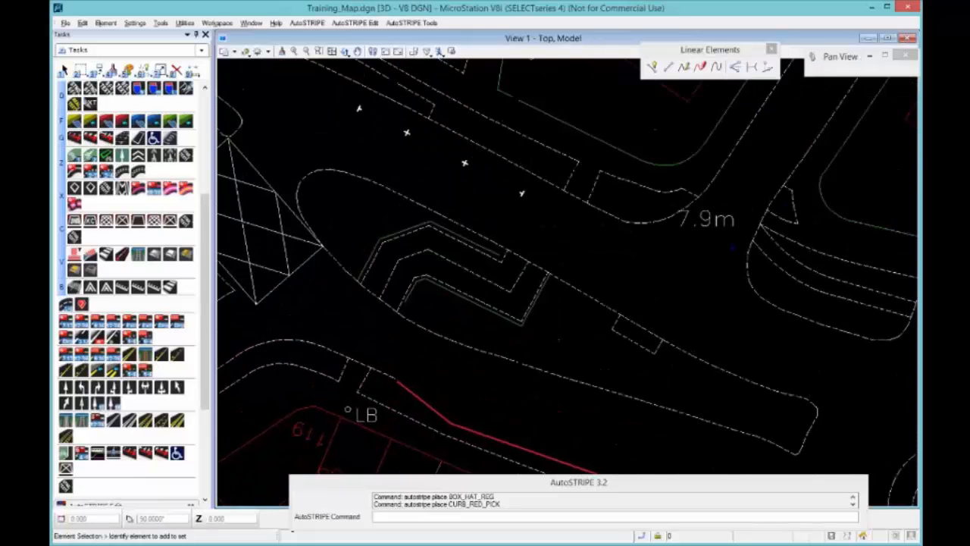
scroll(462, 166, up, 3)
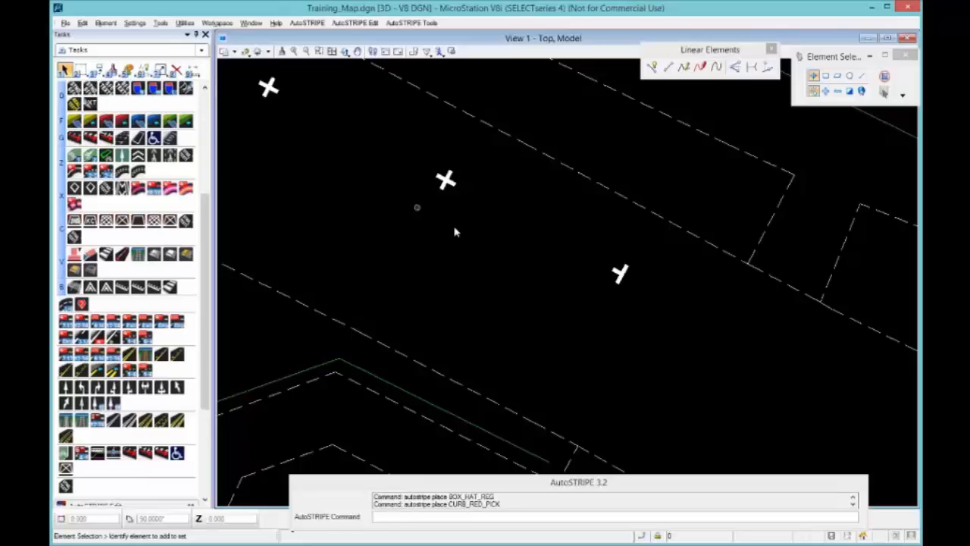
scroll(450, 243, down, 5)
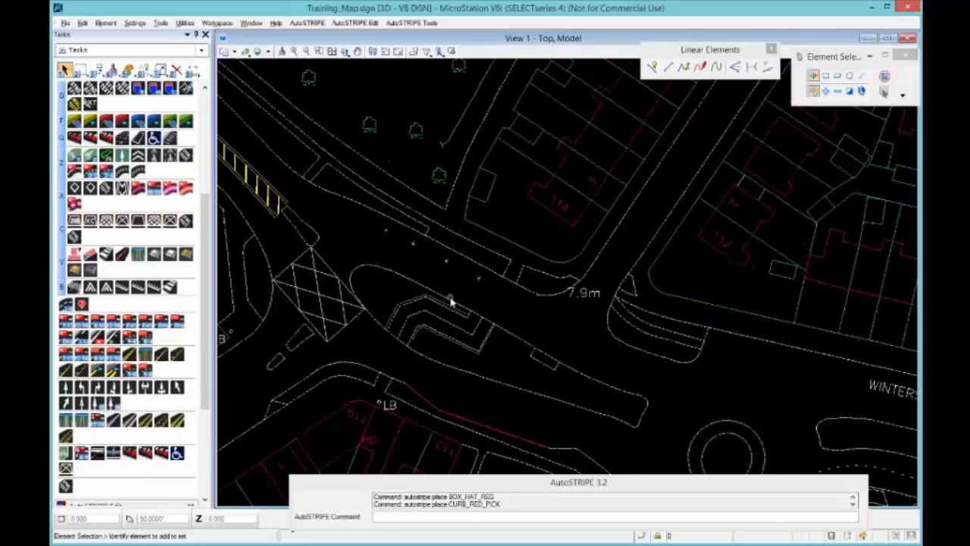
middle_drag(533, 320, 481, 176)
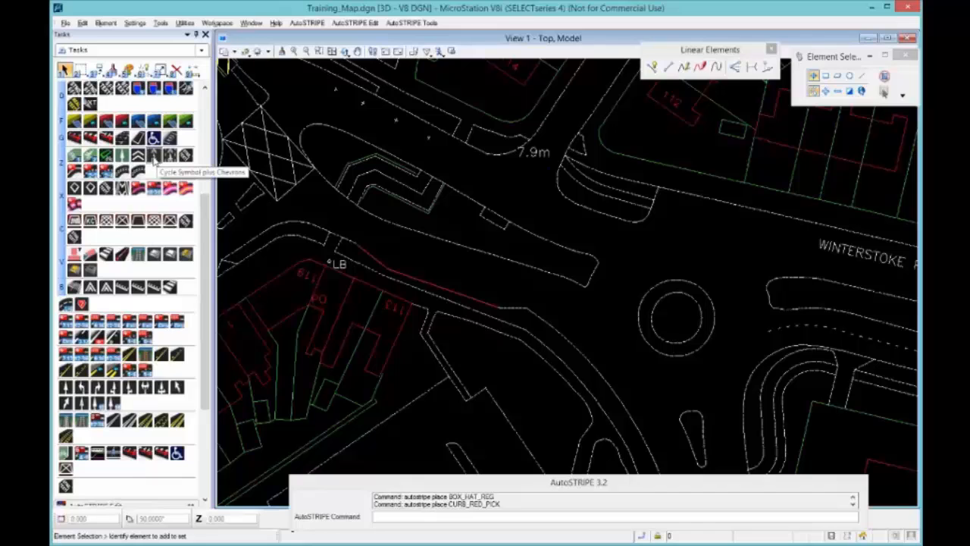
click(154, 156)
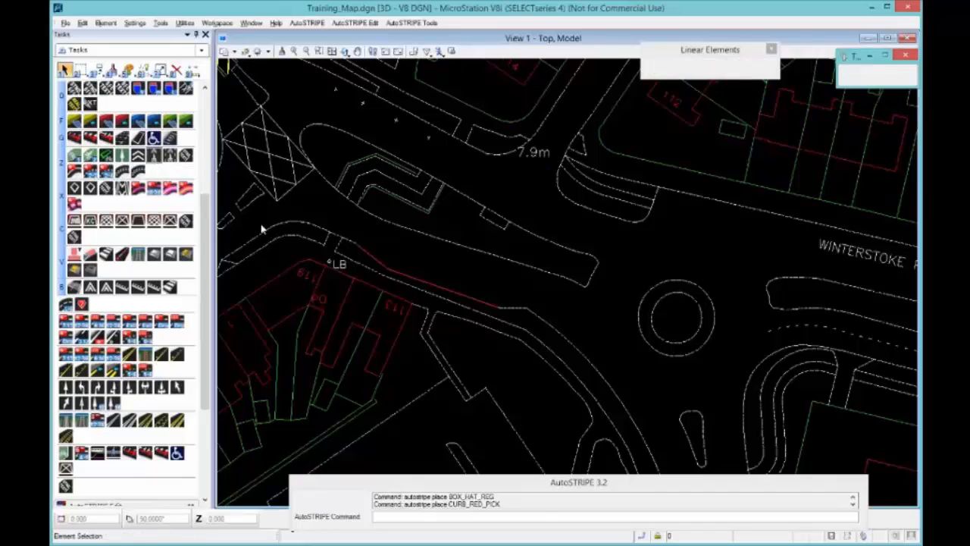
scroll(356, 243, up, 2)
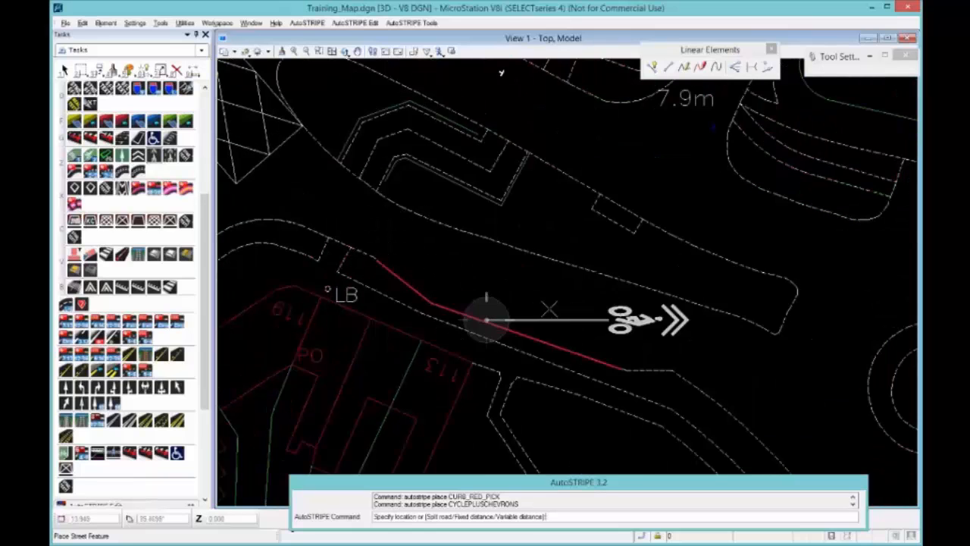
click(629, 333)
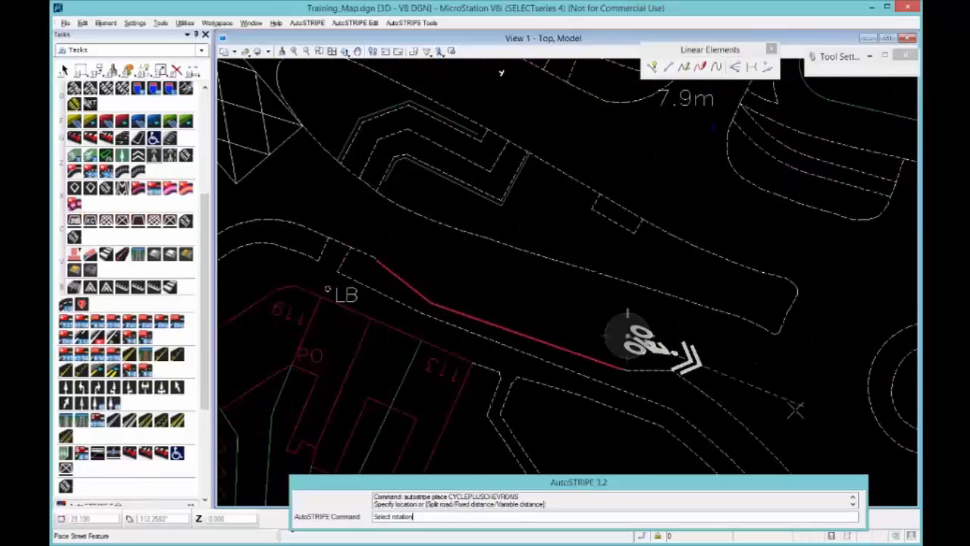
click(628, 340)
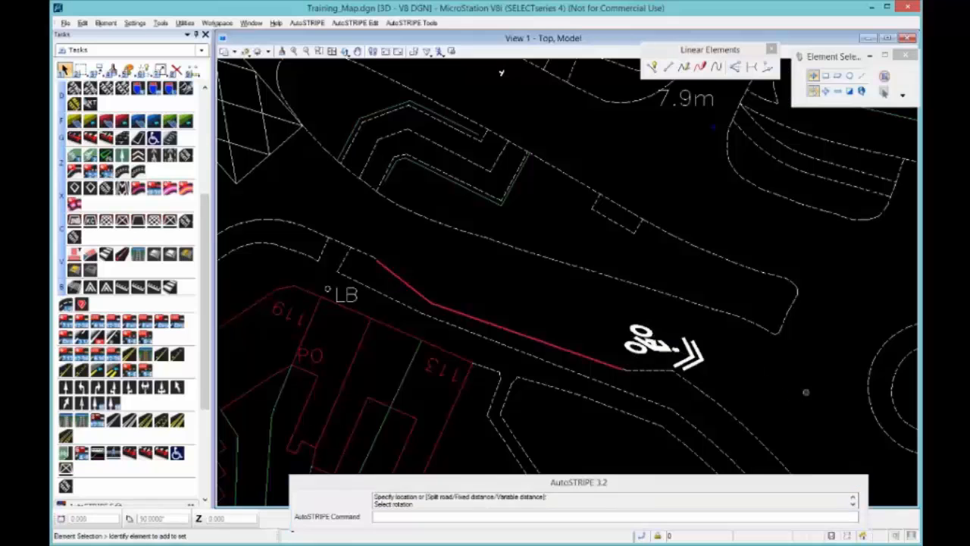
middle_drag(698, 370, 603, 319)
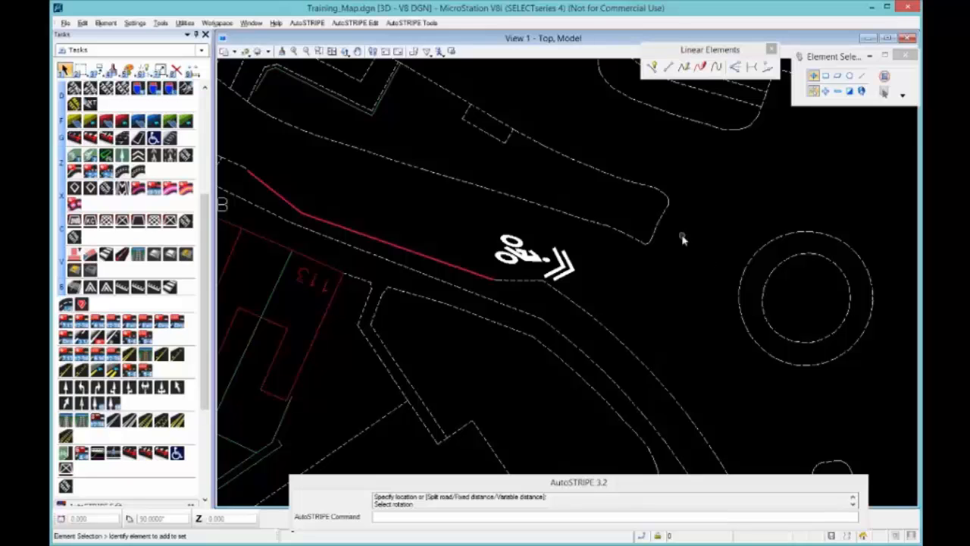
Place a cycle chevron marking on the road southwest of the hatched junction box, rotated to point southwest along the road.
scroll(676, 251, down, 3)
scroll(598, 278, down, 2)
middle_drag(351, 206, 531, 176)
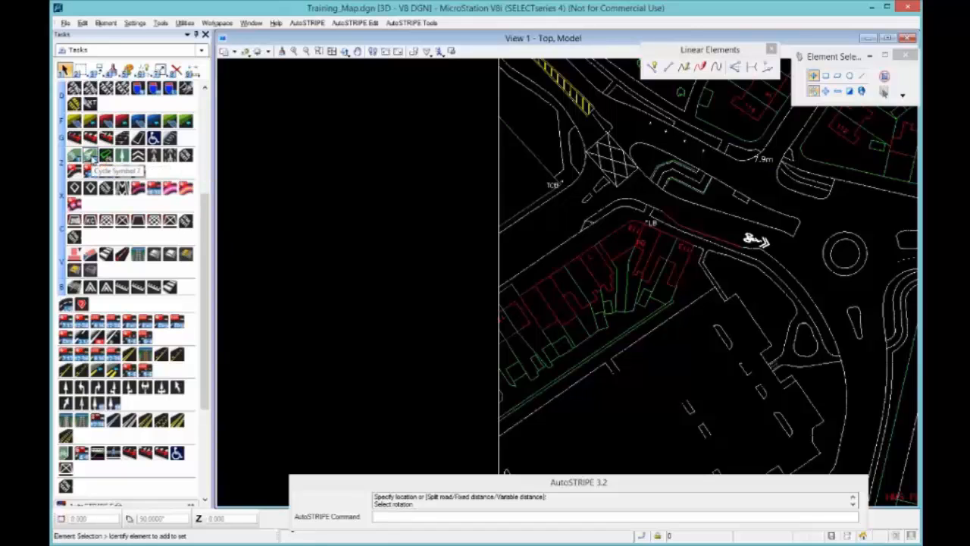
click(137, 156)
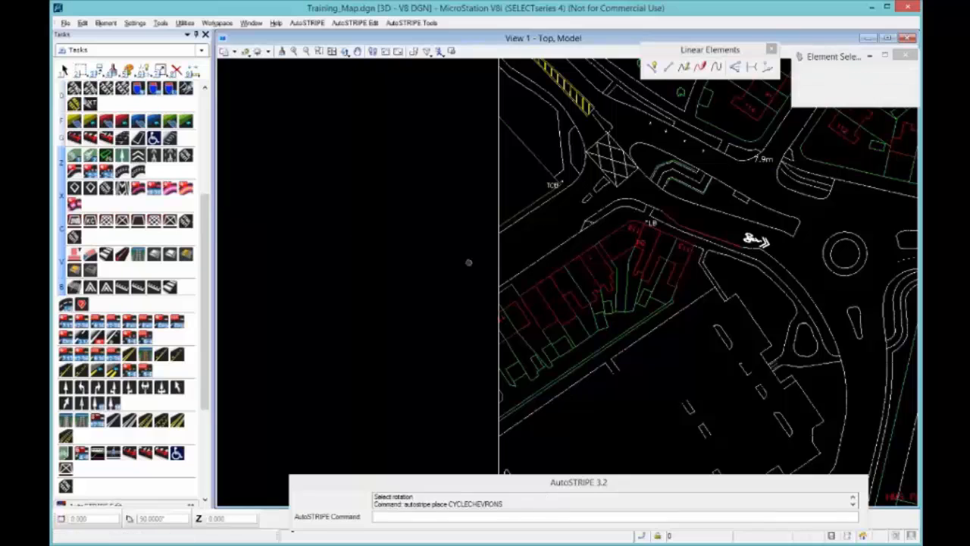
scroll(556, 221, up, 5)
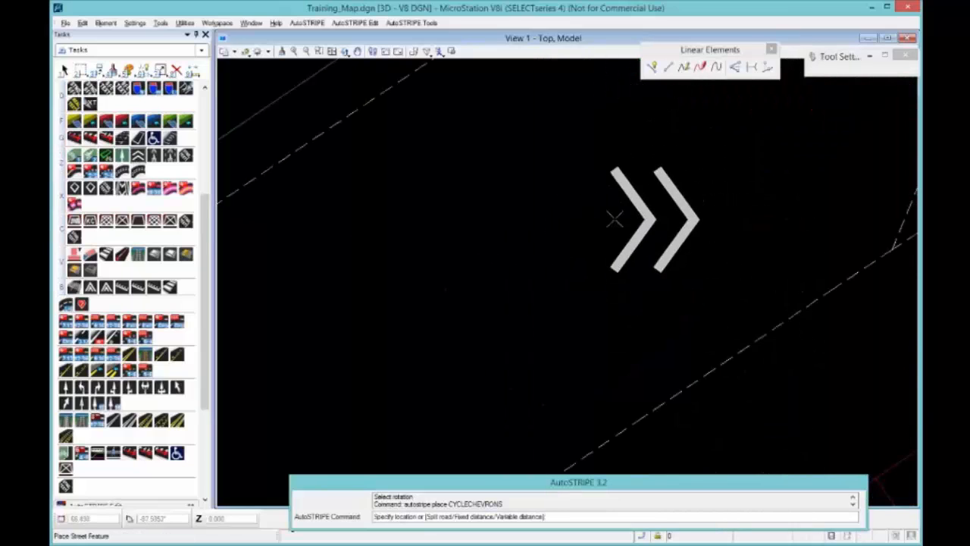
click(619, 222)
click(419, 363)
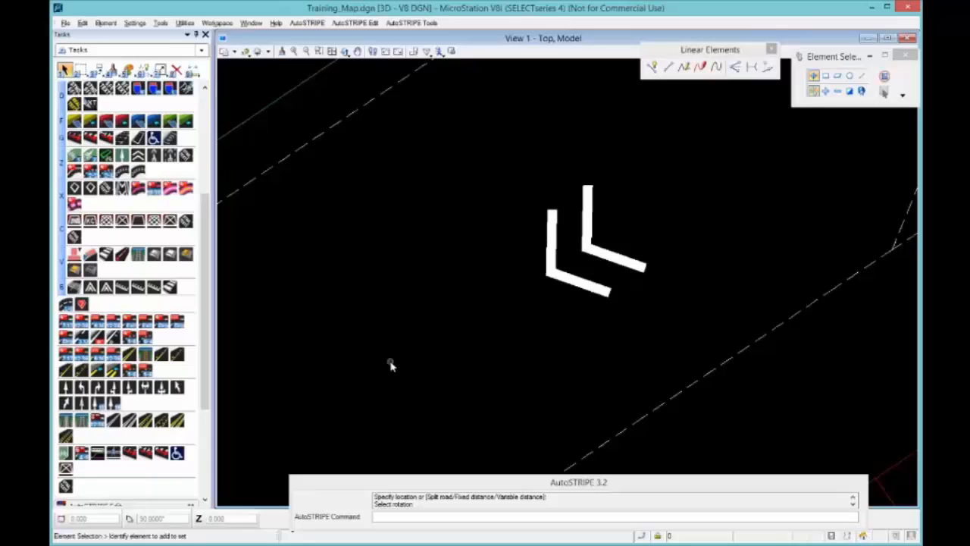
Place a transverse hatched crosswalk (XWALK_TRANS_HAT) from the gap between the two traffic islands to the southeast kerb.
scroll(546, 226, down, 7)
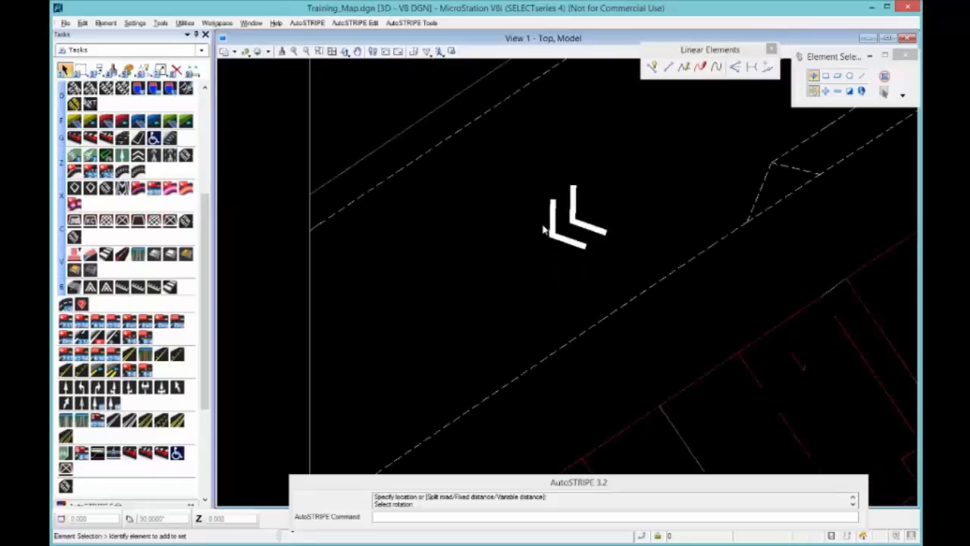
middle_drag(613, 207, 590, 223)
middle_drag(616, 173, 480, 243)
scroll(481, 242, up, 6)
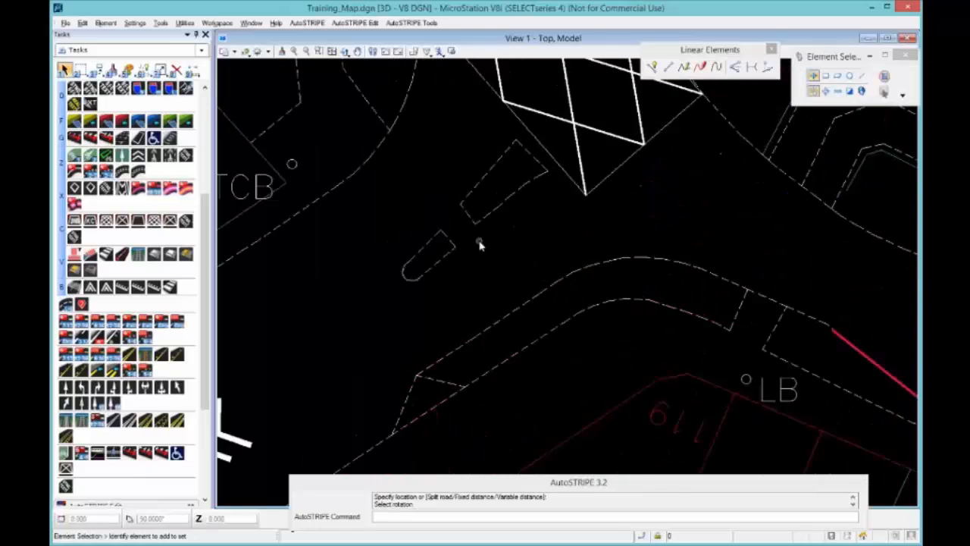
scroll(430, 298, down, 6)
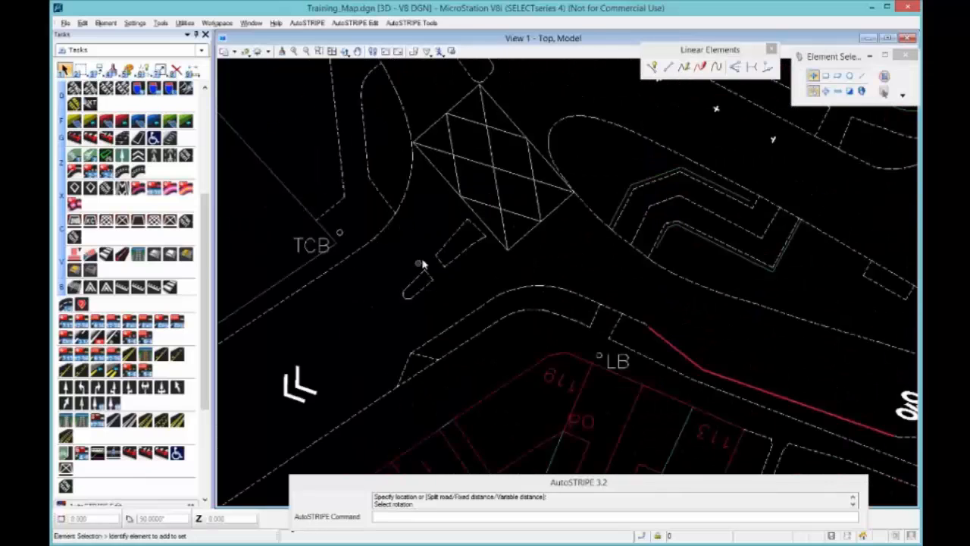
scroll(421, 262, up, 4)
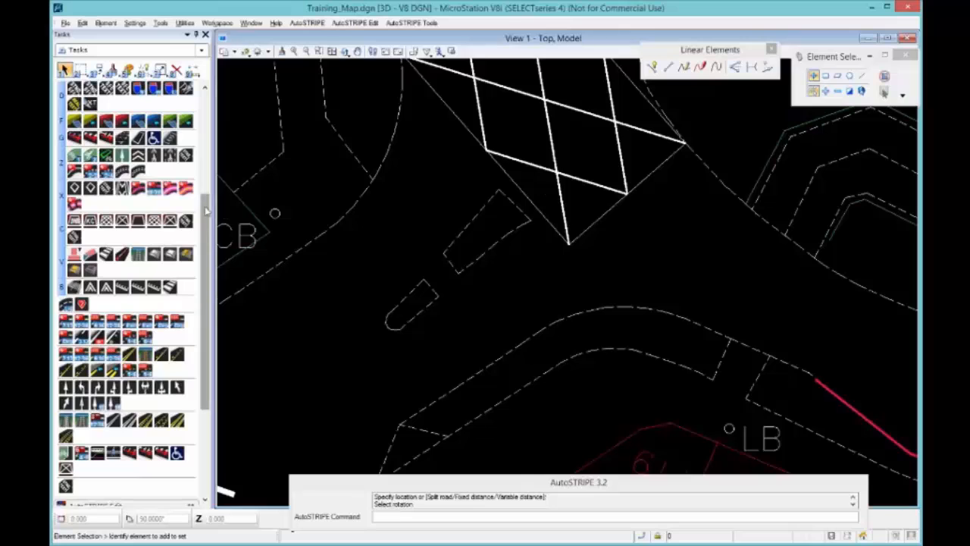
drag(209, 201, 206, 108)
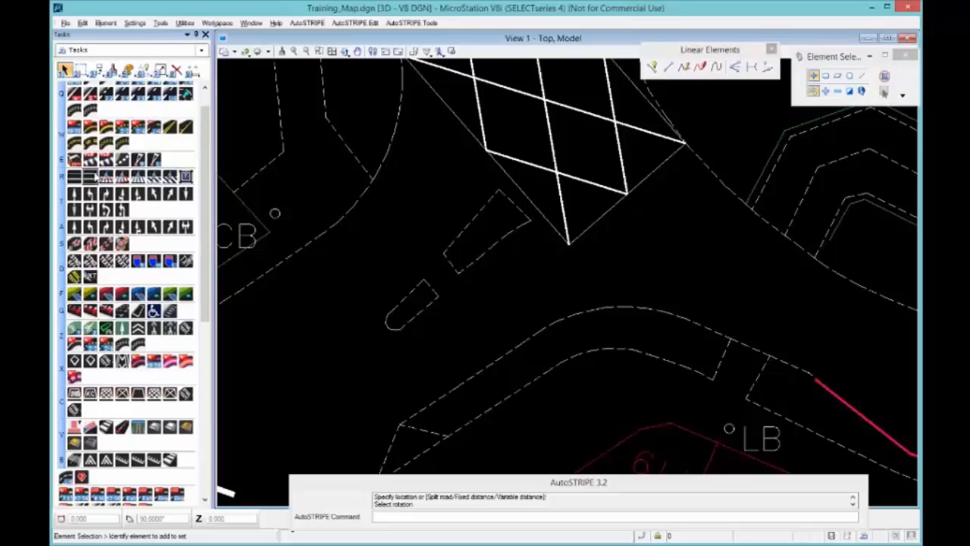
click(156, 177)
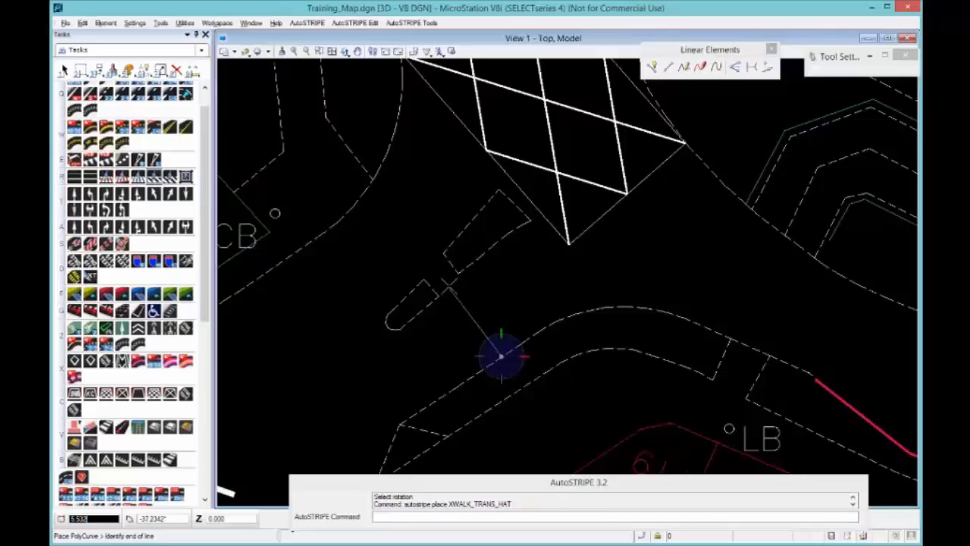
click(498, 347)
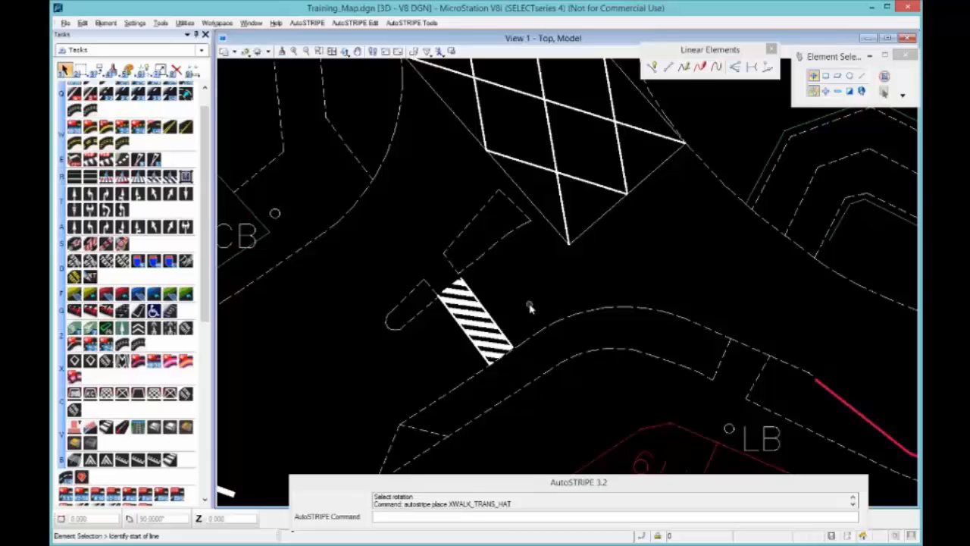
scroll(508, 348, up, 5)
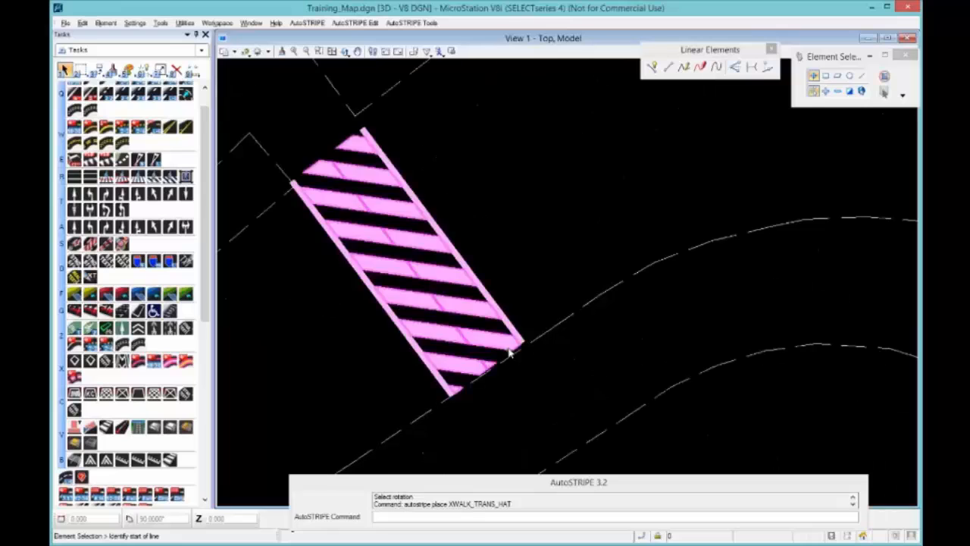
scroll(265, 335, down, 2)
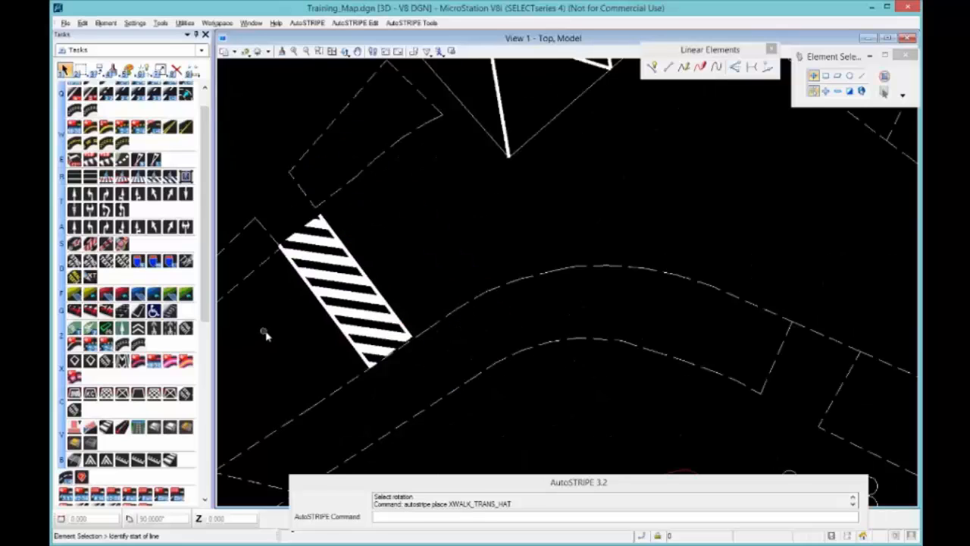
Place a centre-line crosswalk (XWALK_CENTER) from the gap between the traffic islands to the northwest kerb, wide enough to span the gap.
middle_drag(266, 333, 495, 409)
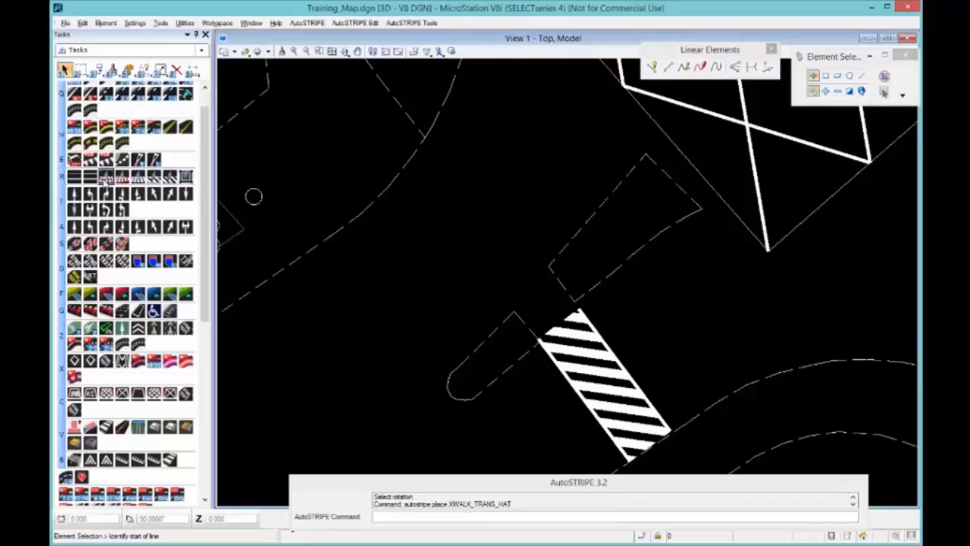
click(106, 179)
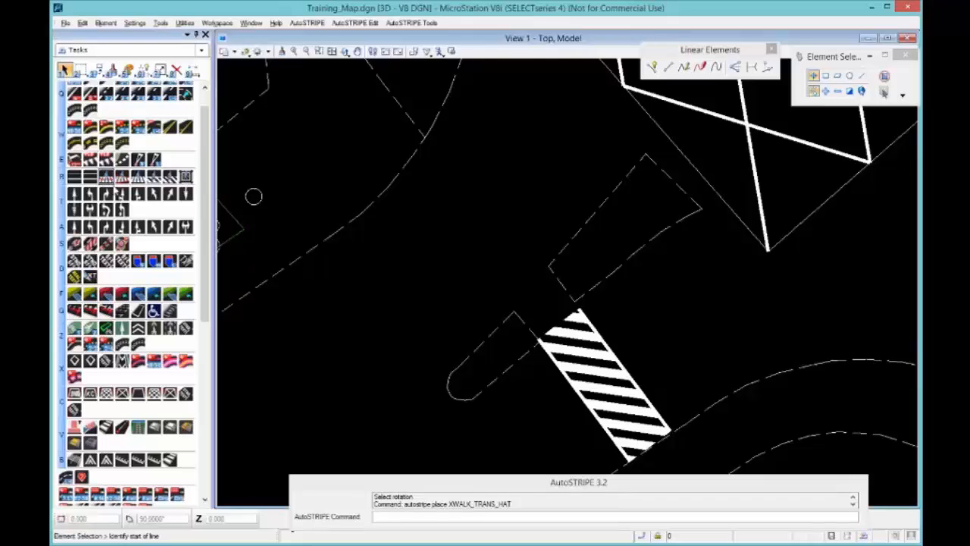
click(531, 293)
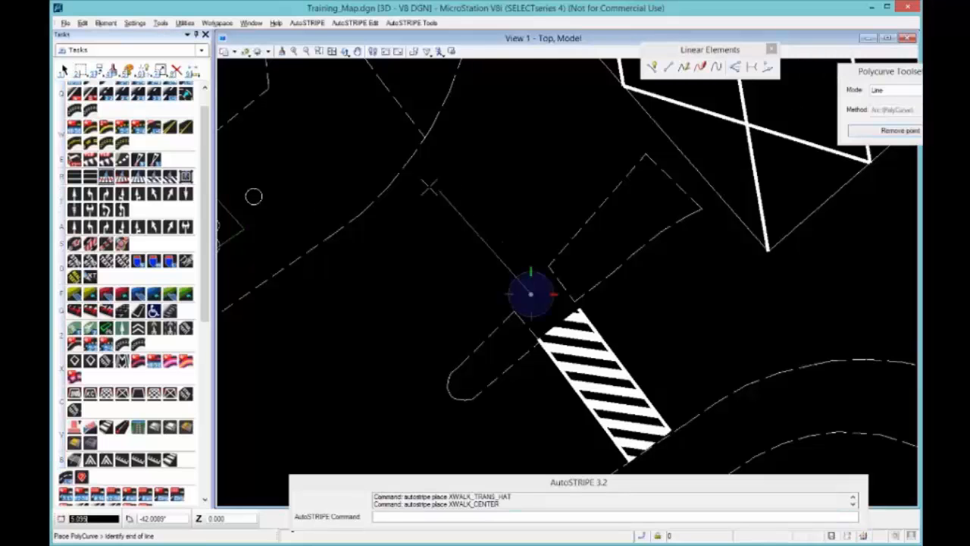
click(414, 163)
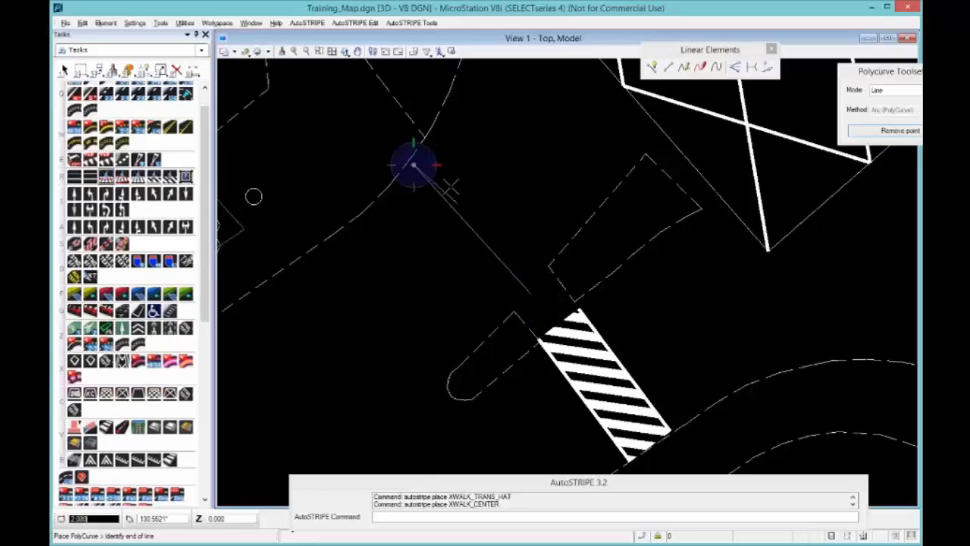
right_click(438, 141)
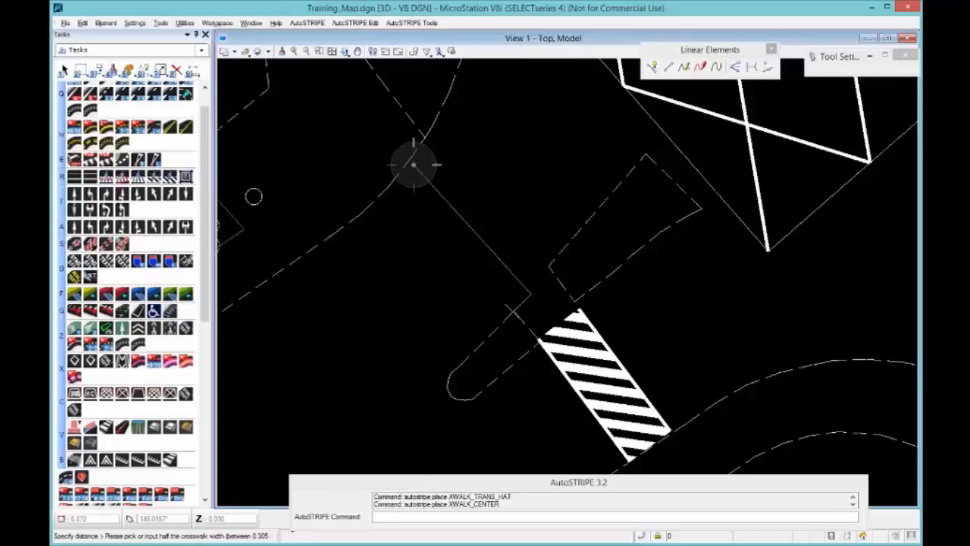
key(Escape)
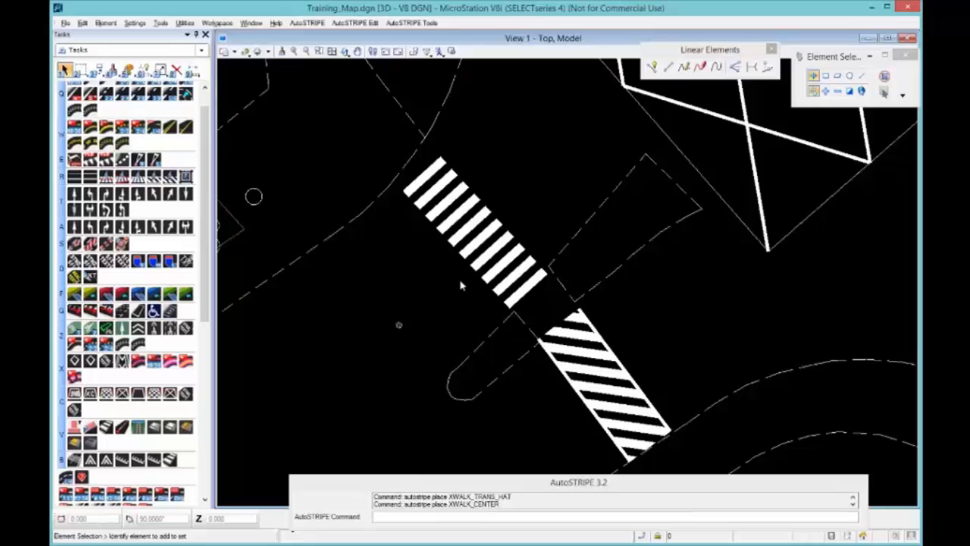
Move the kerb-side end of the new crosswalk southwest along the northwest kerb.
click(421, 178)
click(413, 165)
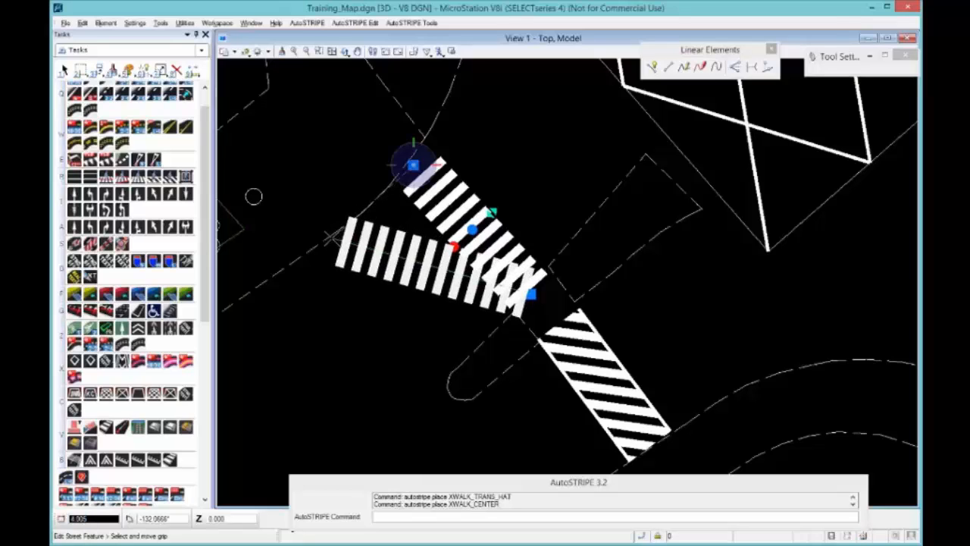
click(329, 237)
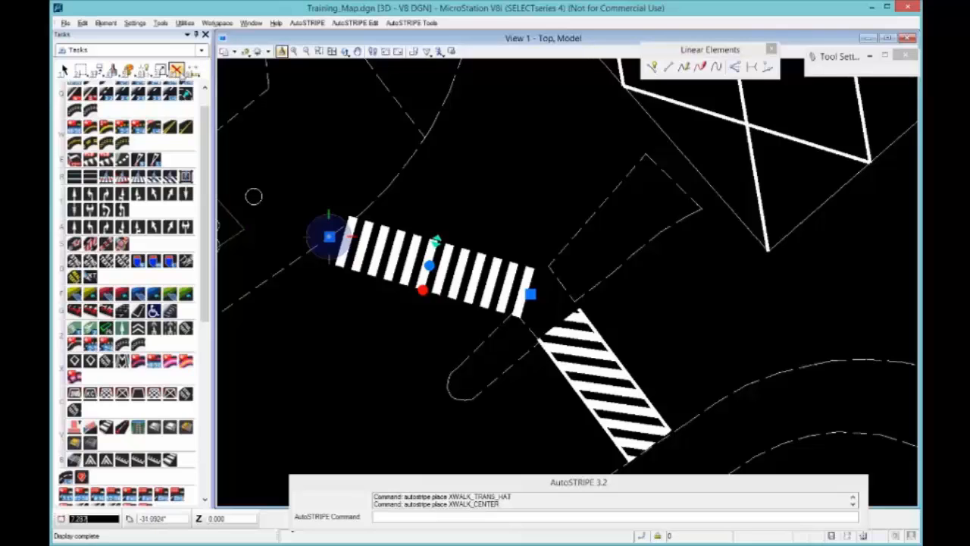
Delete the repositioned crosswalk and undo the deletion.
click(177, 70)
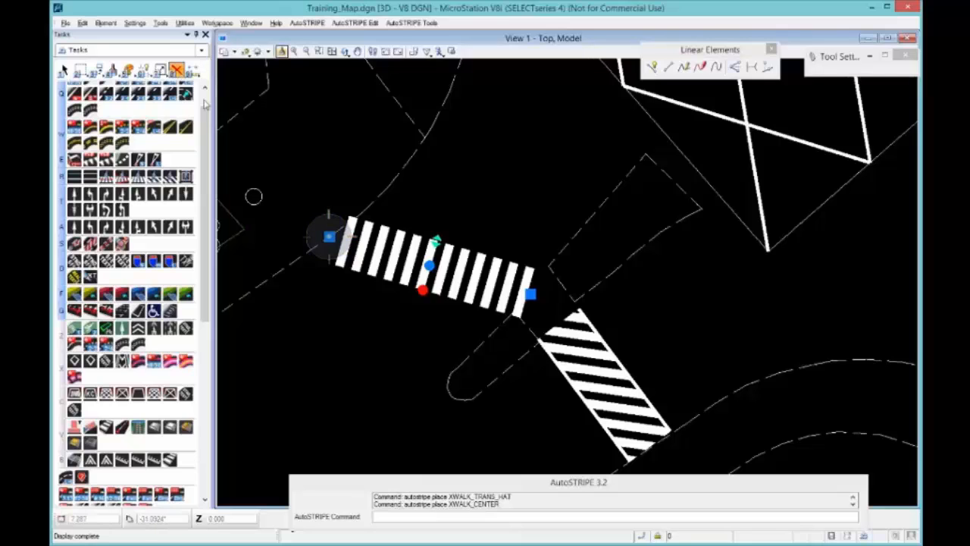
click(349, 271)
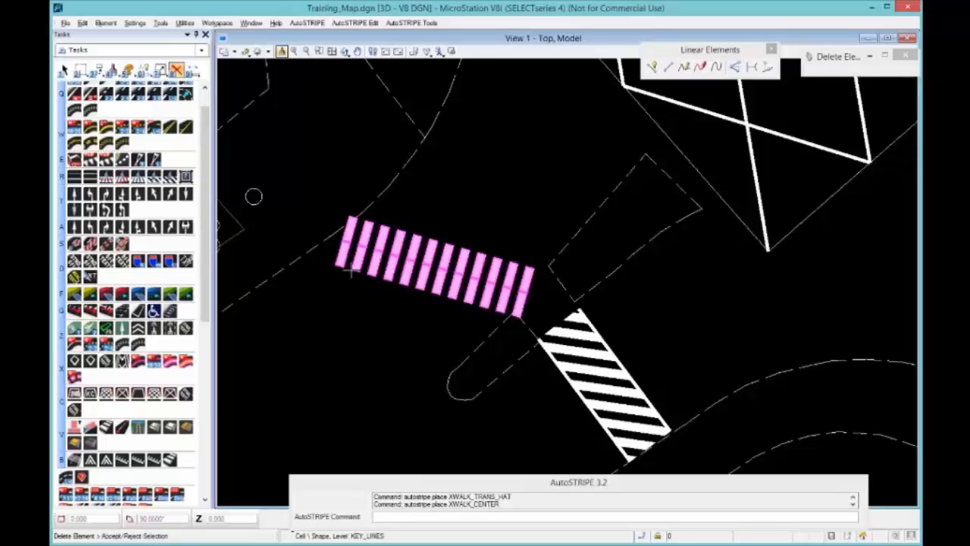
click(84, 25)
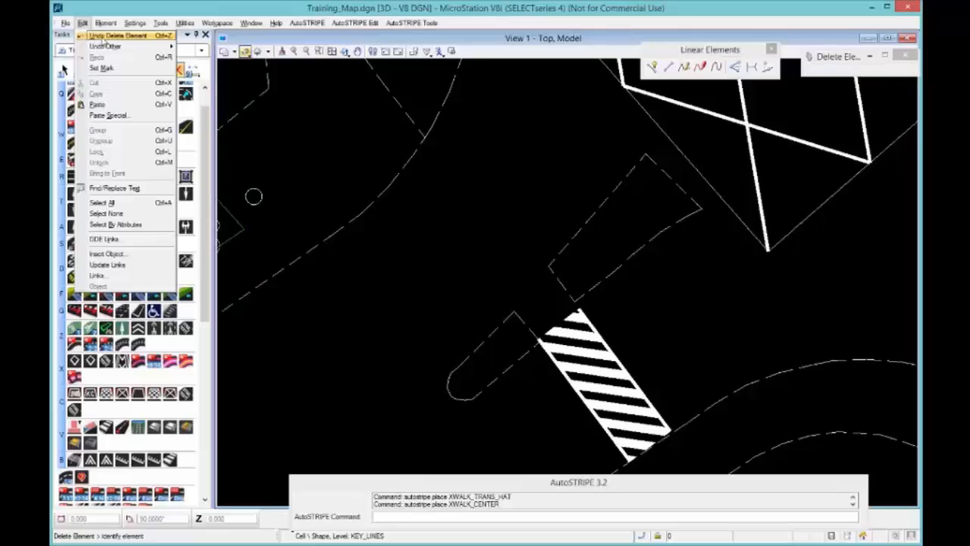
click(99, 36)
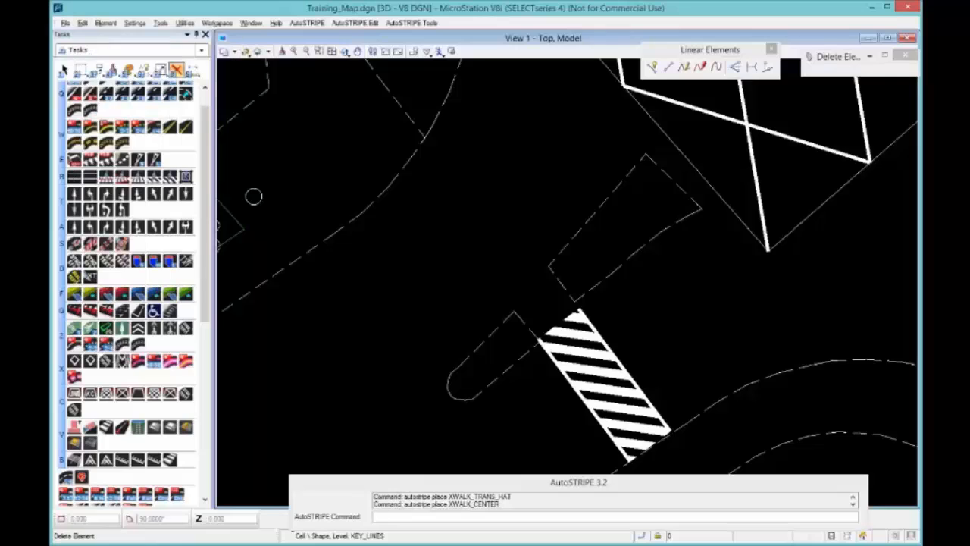
click(379, 282)
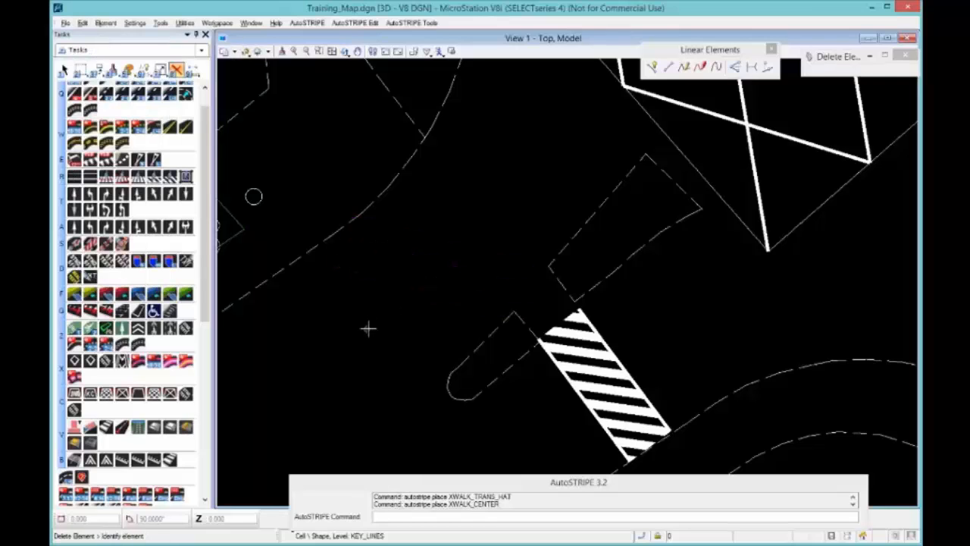
click(81, 23)
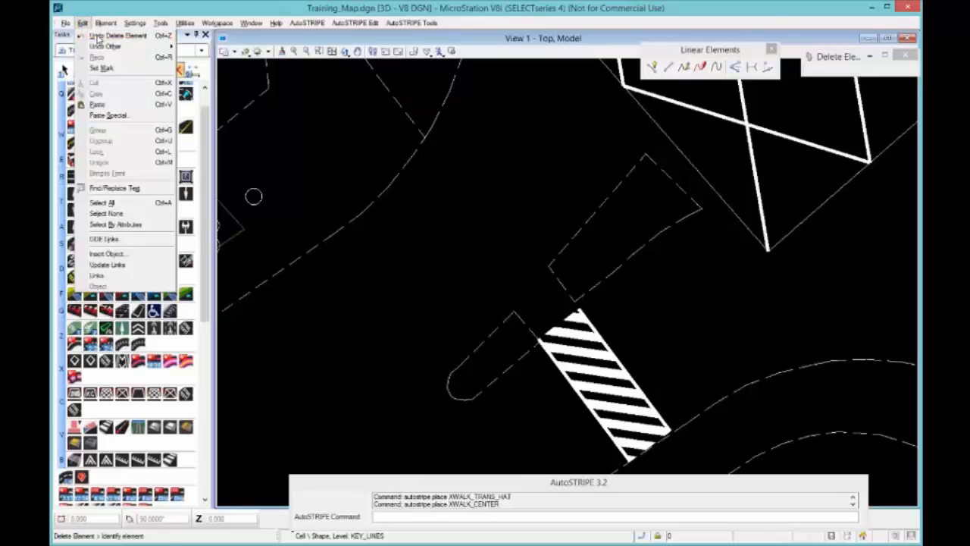
click(97, 38)
Edit the northwest crosswalk and adjust the skew of its bars, ending with them slanted diagonally along the road direction.
click(65, 70)
click(379, 267)
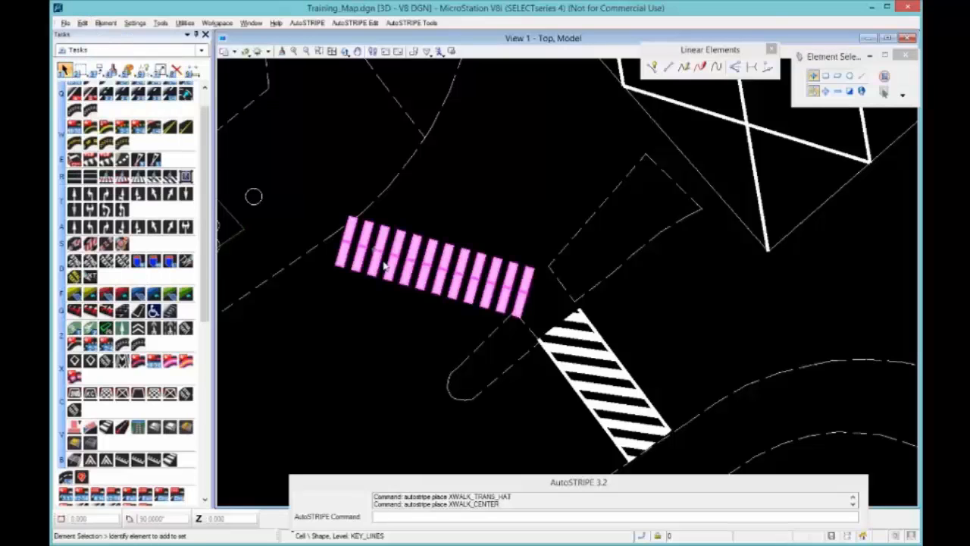
double_click(384, 275)
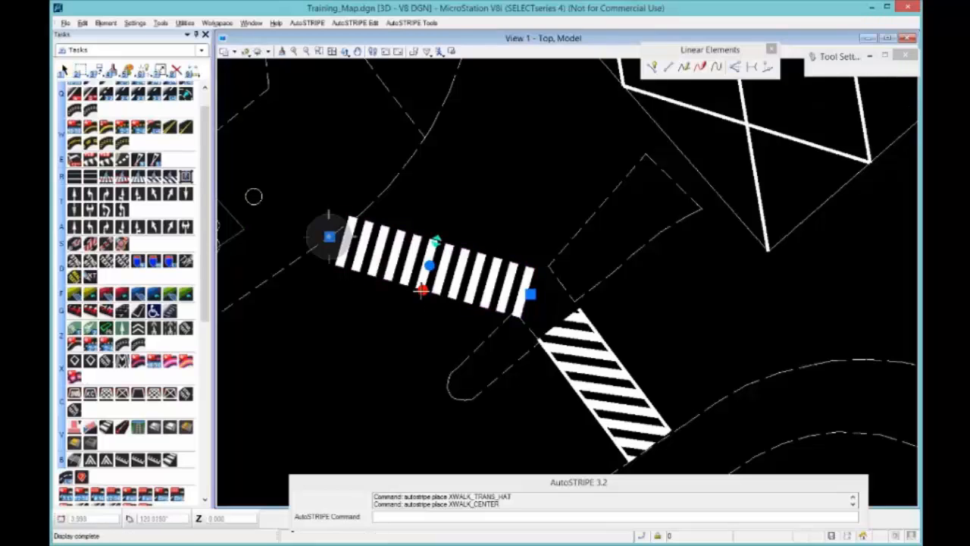
click(422, 289)
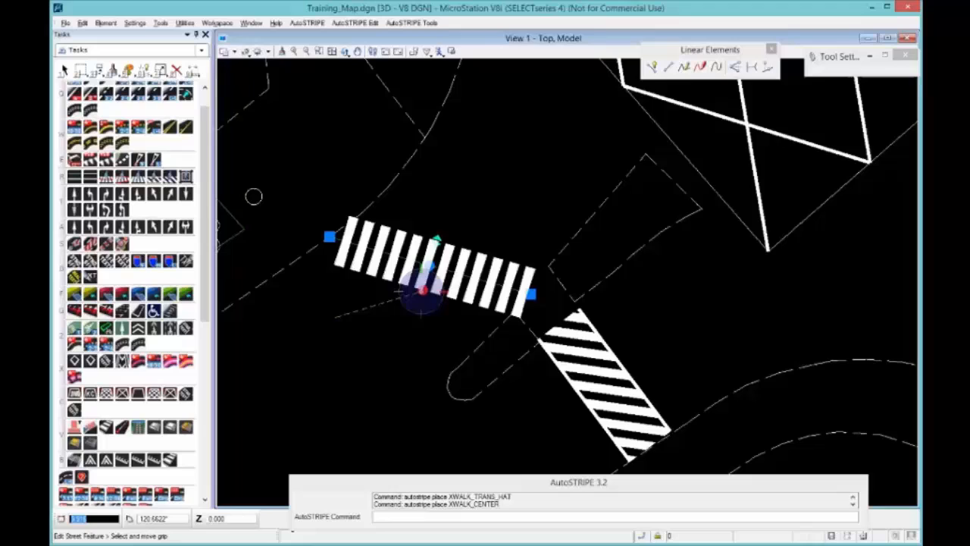
click(351, 320)
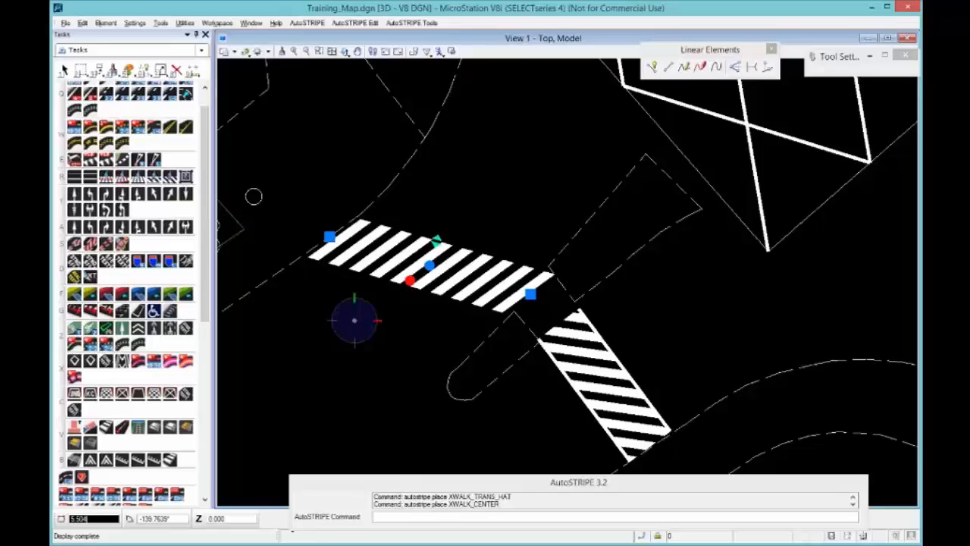
click(409, 280)
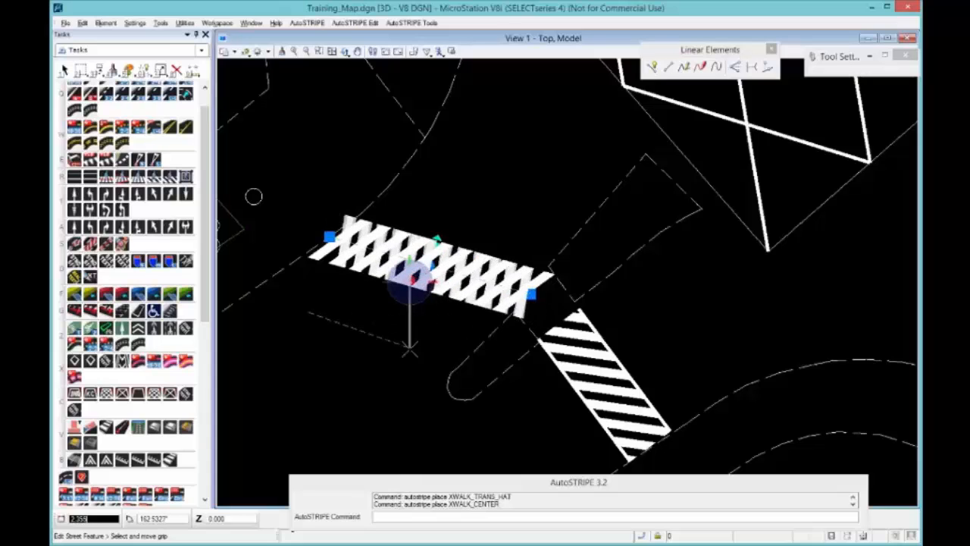
click(429, 347)
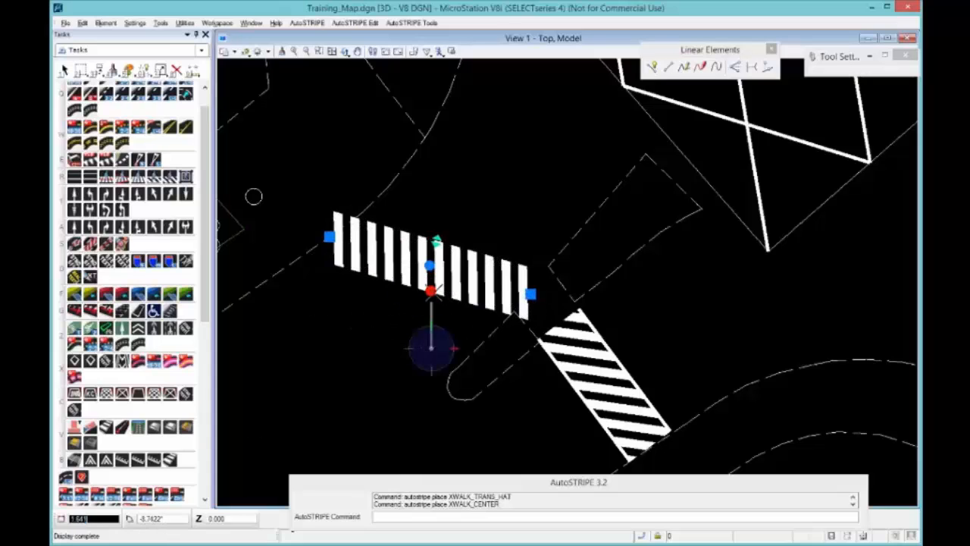
click(431, 291)
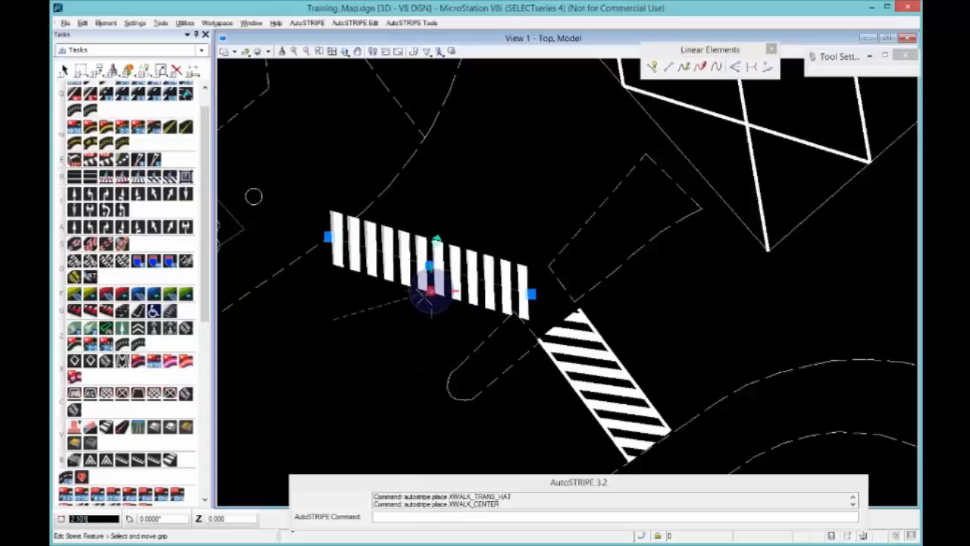
click(344, 329)
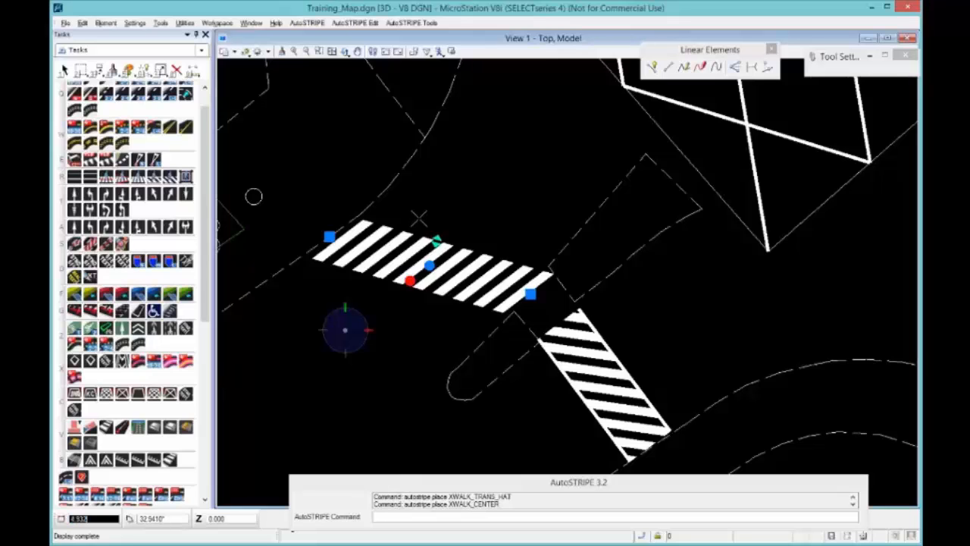
Start an edge-defined crosswalk (XWALK_EDGE) and draw its first edge in two segments from the western kerb to the narrow island below the yellow hatching.
scroll(419, 219, down, 5)
middle_drag(454, 293, 225, 102)
middle_drag(508, 286, 690, 383)
middle_drag(470, 229, 617, 312)
scroll(520, 243, up, 2)
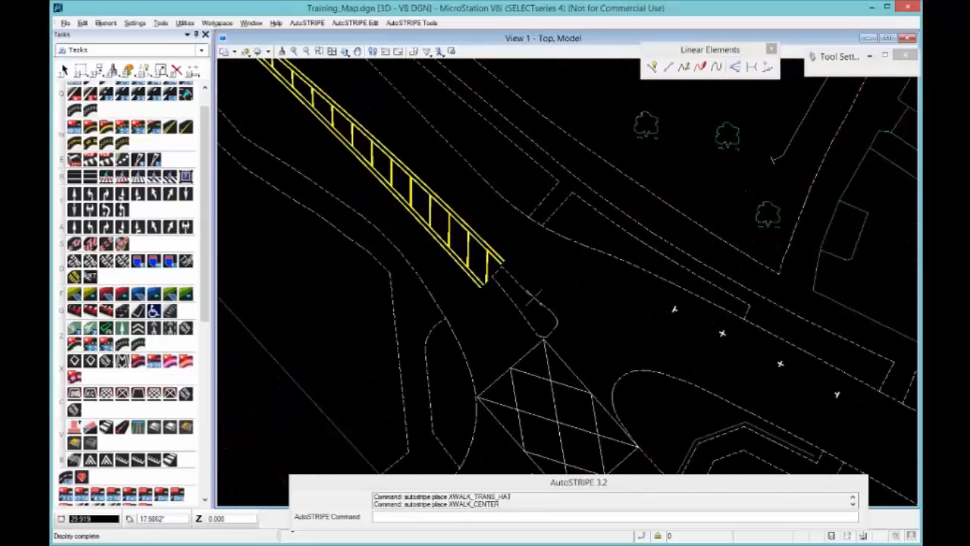
scroll(531, 296, up, 1)
scroll(469, 282, up, 2)
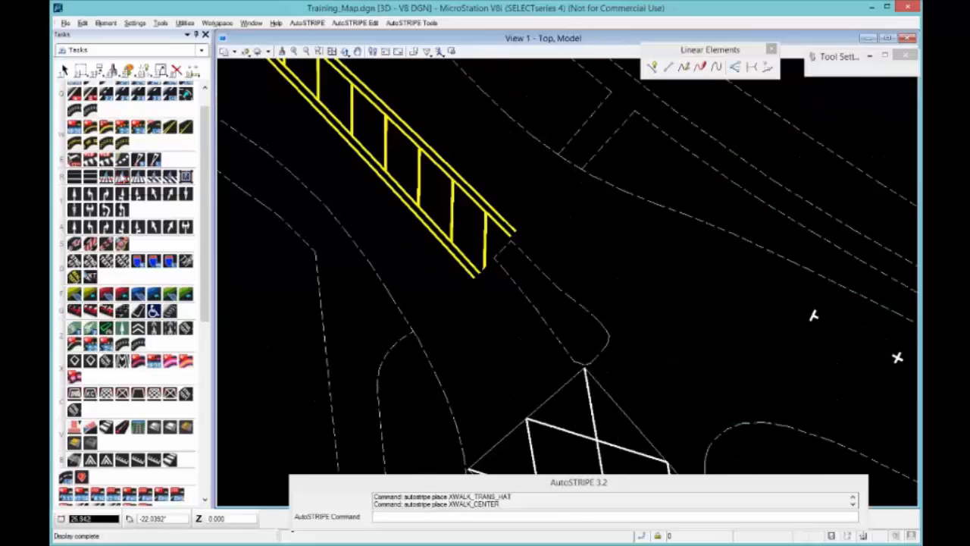
click(123, 179)
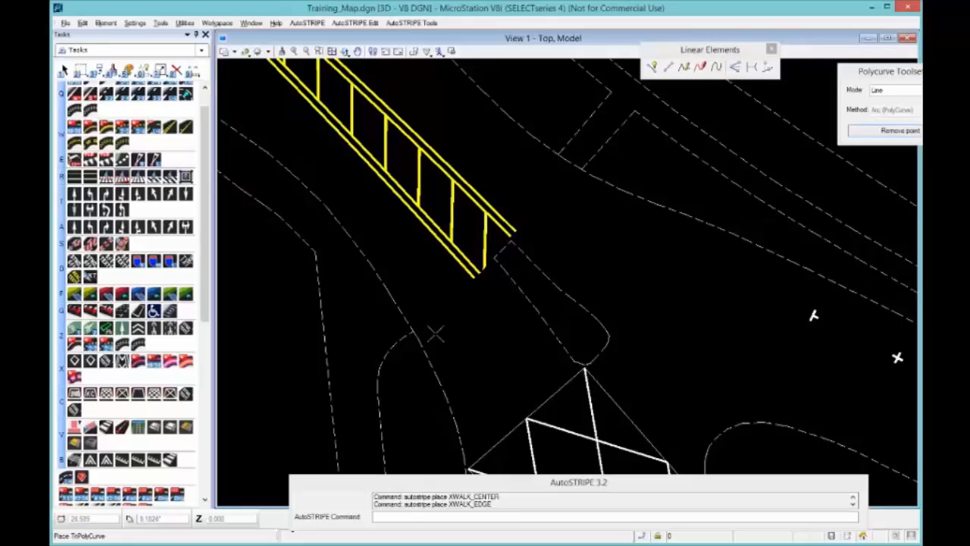
click(427, 357)
click(475, 328)
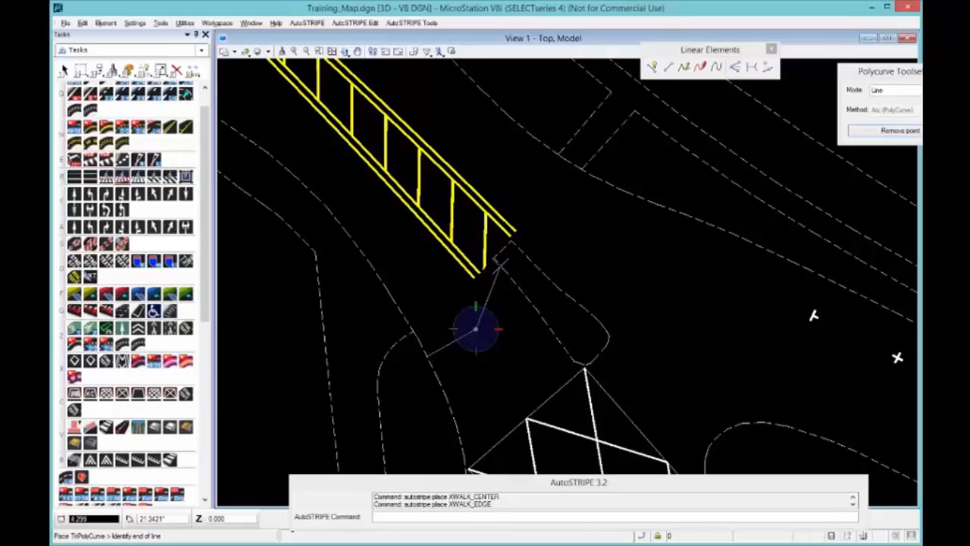
click(499, 263)
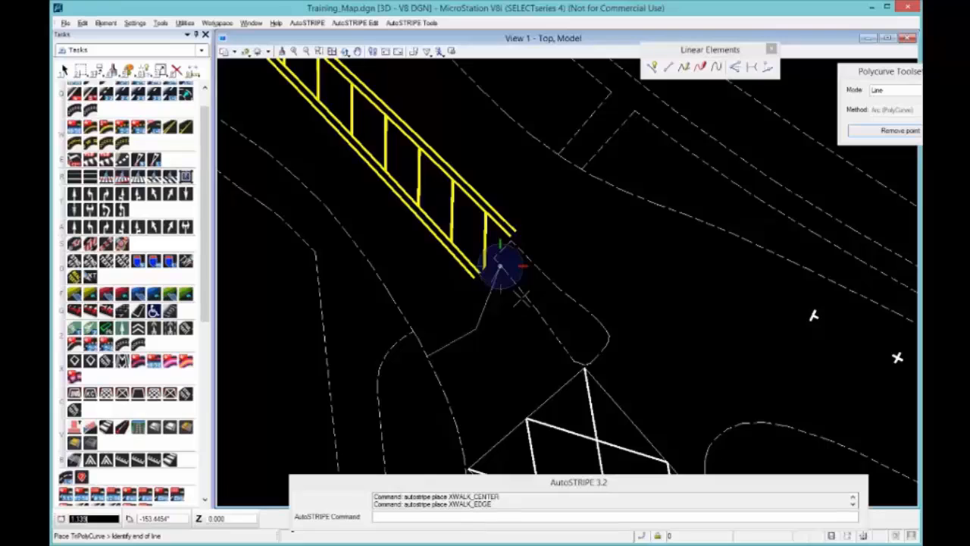
right_click(518, 294)
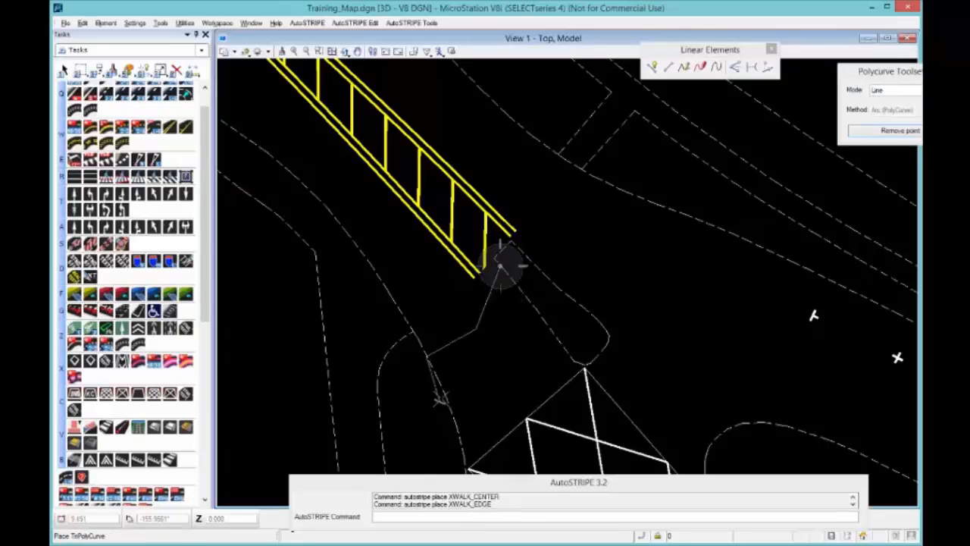
Draw the crosswalk's second edge straight from the kerb to the island, and set its bars with a line along the vehicle direction.
click(444, 395)
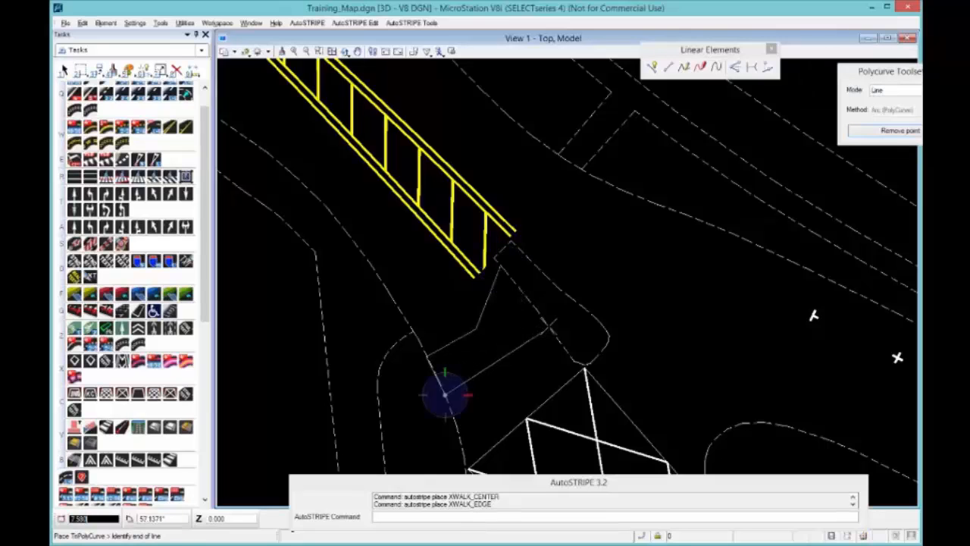
click(548, 325)
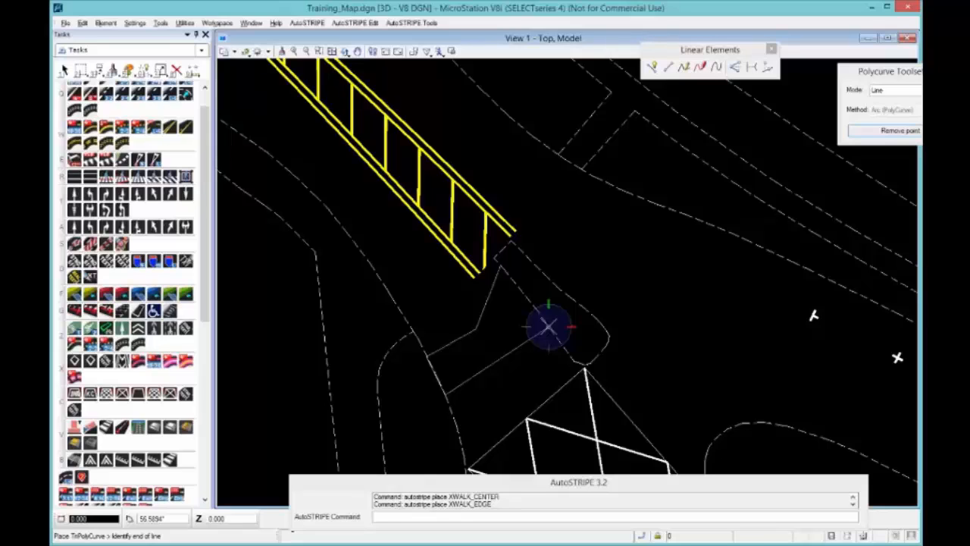
right_click(548, 326)
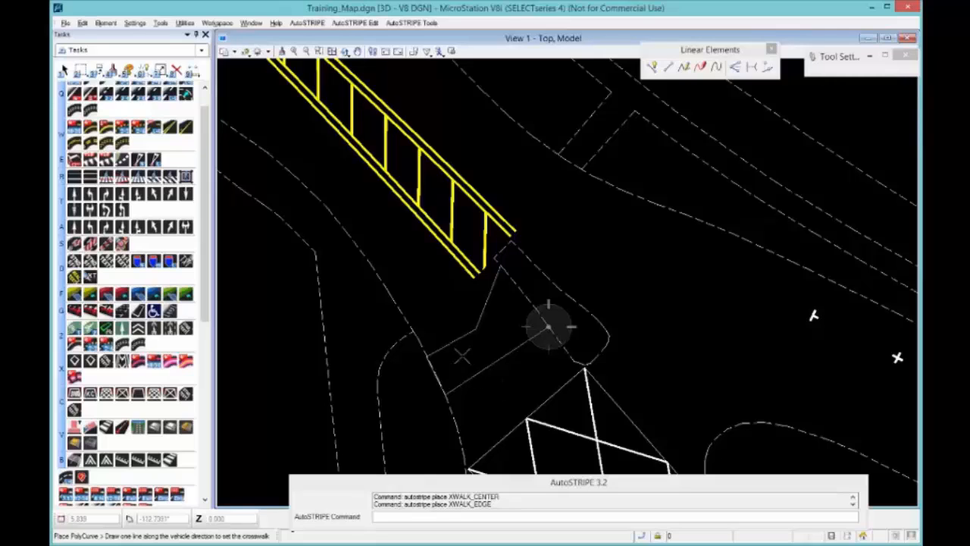
click(427, 277)
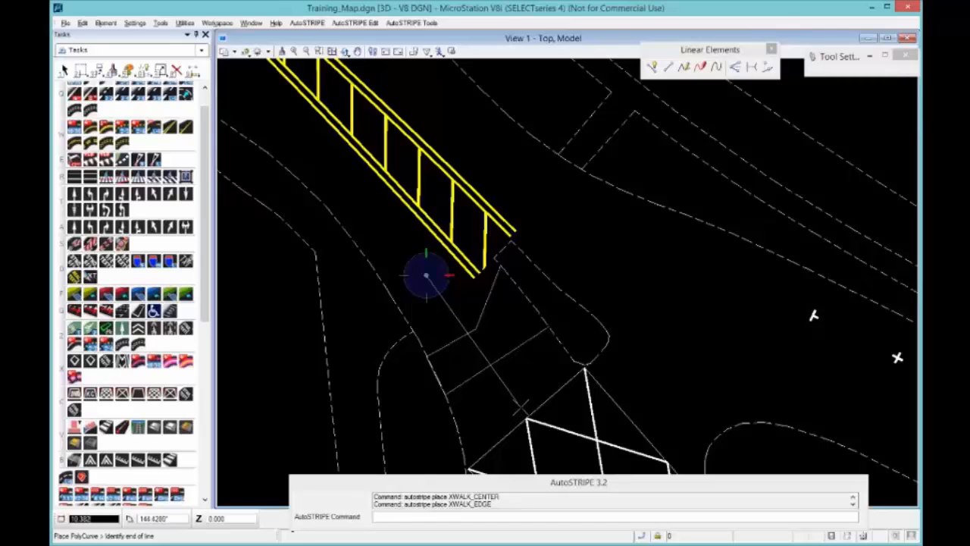
right_click(521, 407)
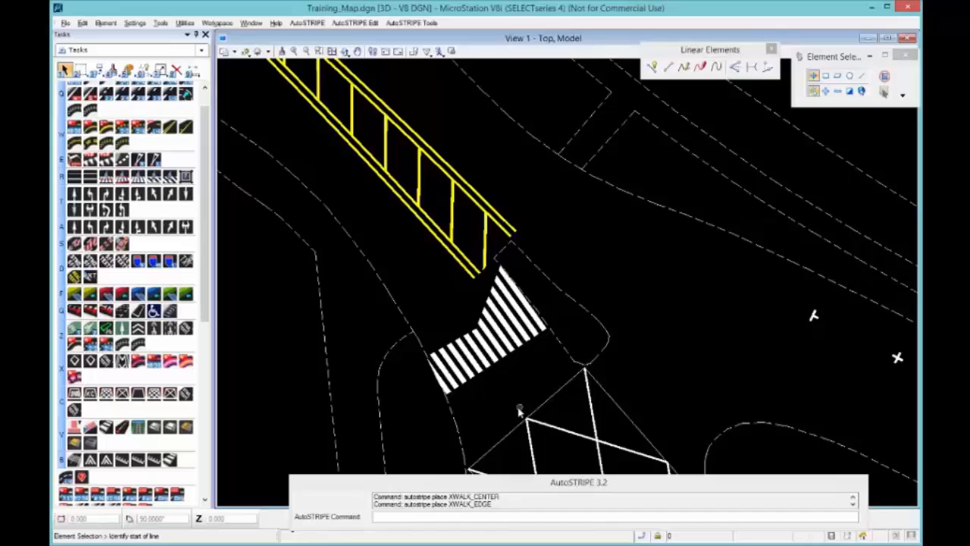
Place a LANE_BROKEN7_17 lane line along the southern carriageway of Winterstoke Road, from the side entrance east to the next kerb opening.
scroll(728, 305, down, 2)
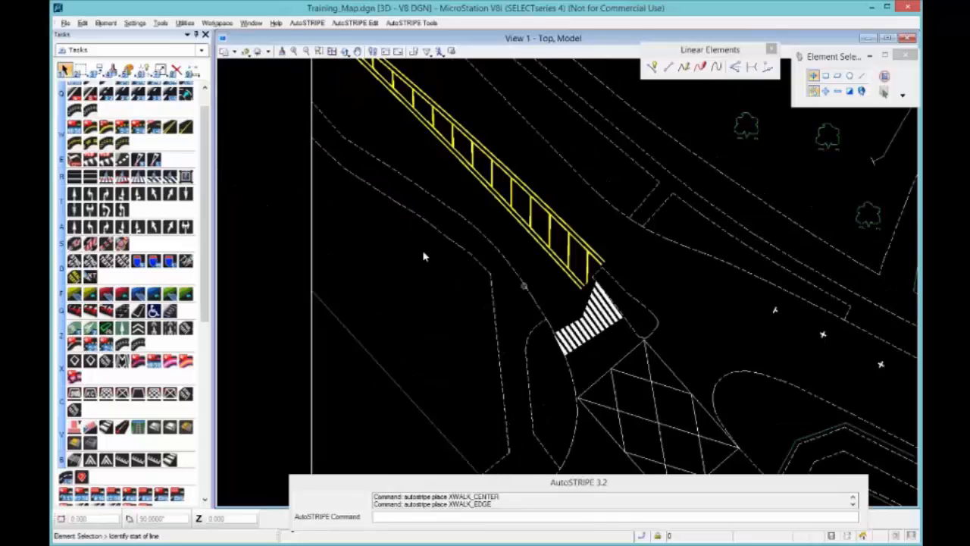
drag(206, 317, 207, 453)
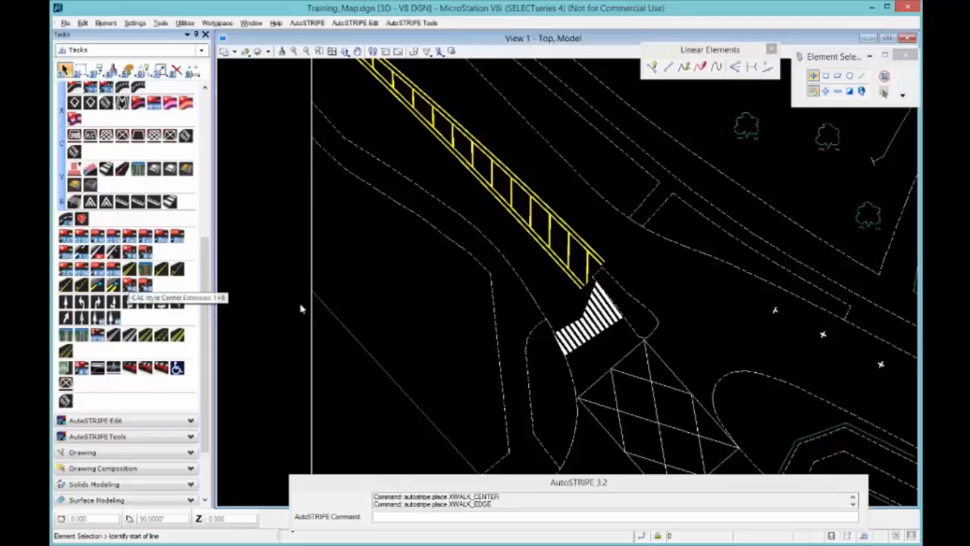
scroll(466, 193, down, 2)
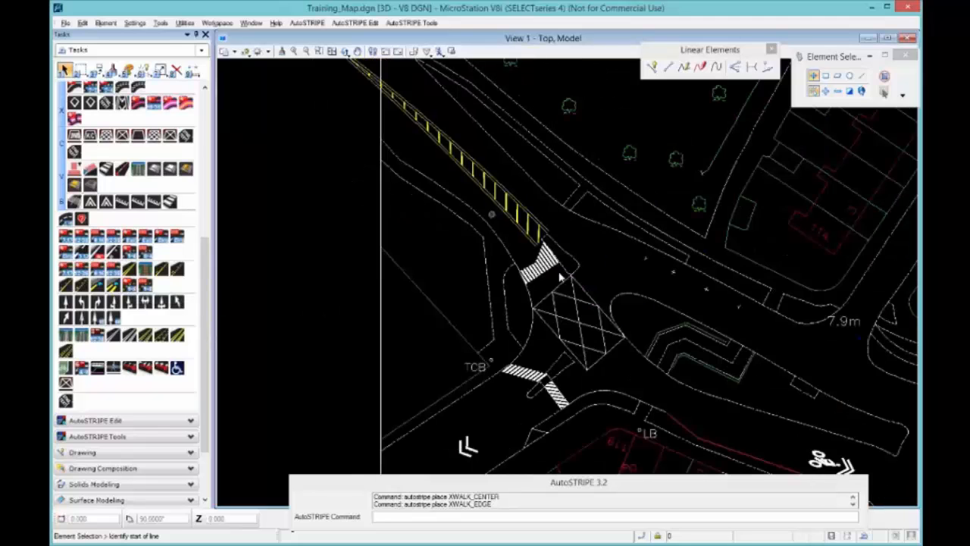
middle_drag(574, 280, 231, 102)
middle_drag(637, 340, 243, 234)
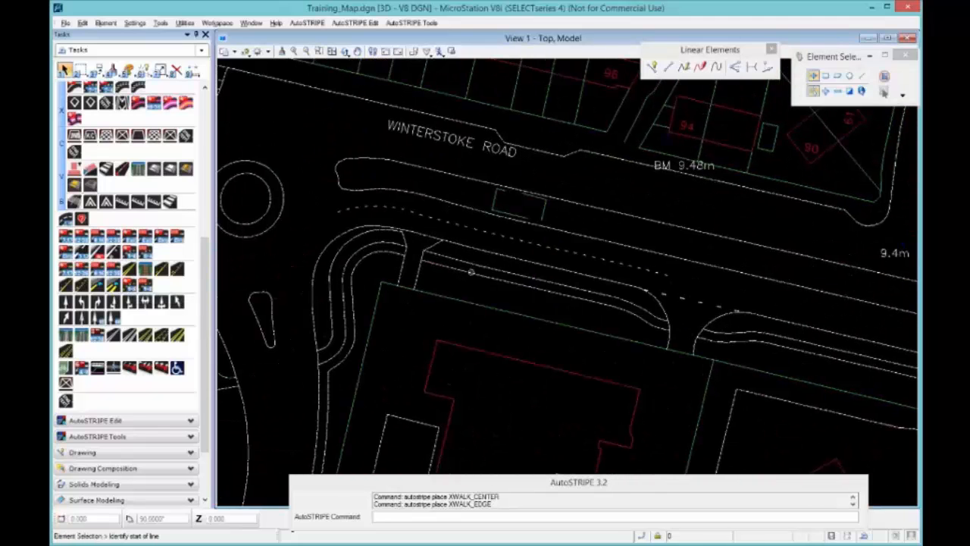
middle_drag(704, 271, 442, 268)
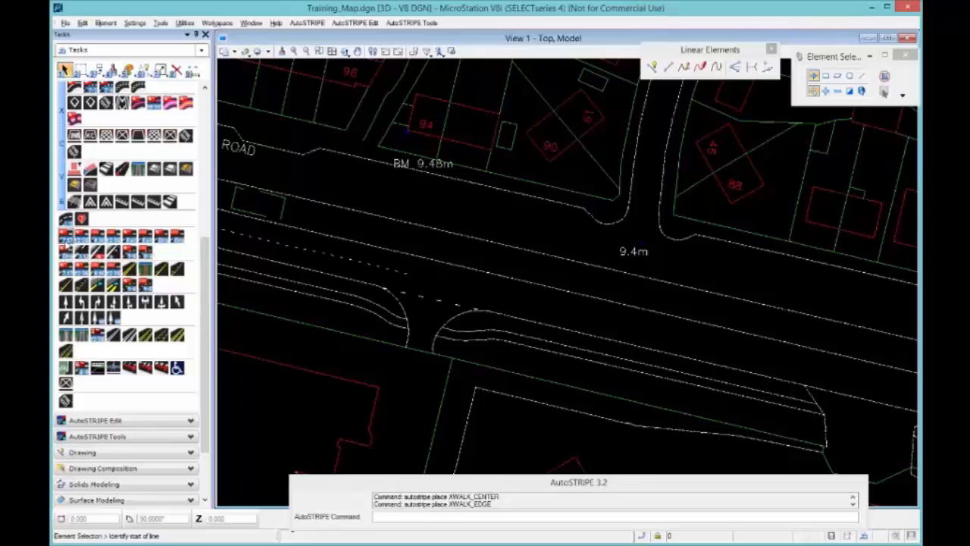
click(67, 244)
click(462, 286)
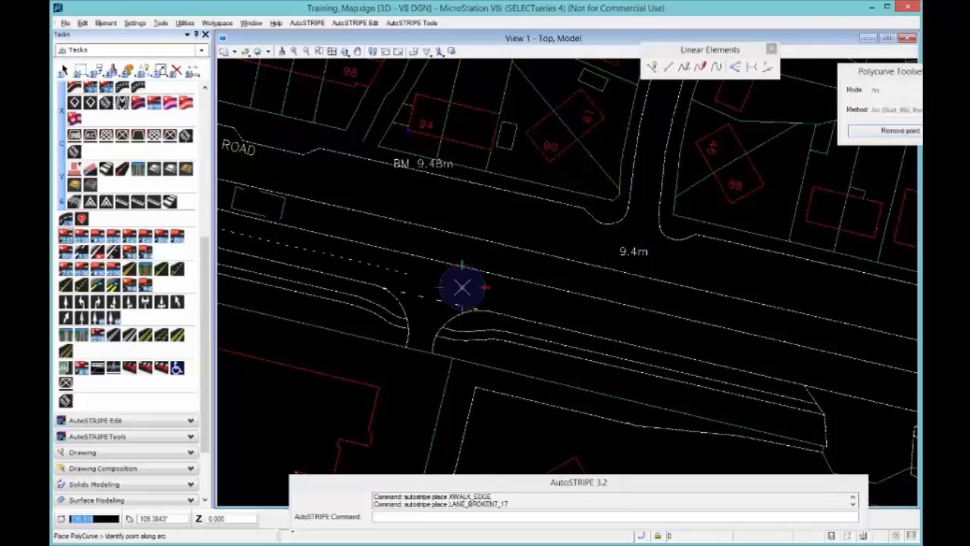
click(600, 319)
click(799, 363)
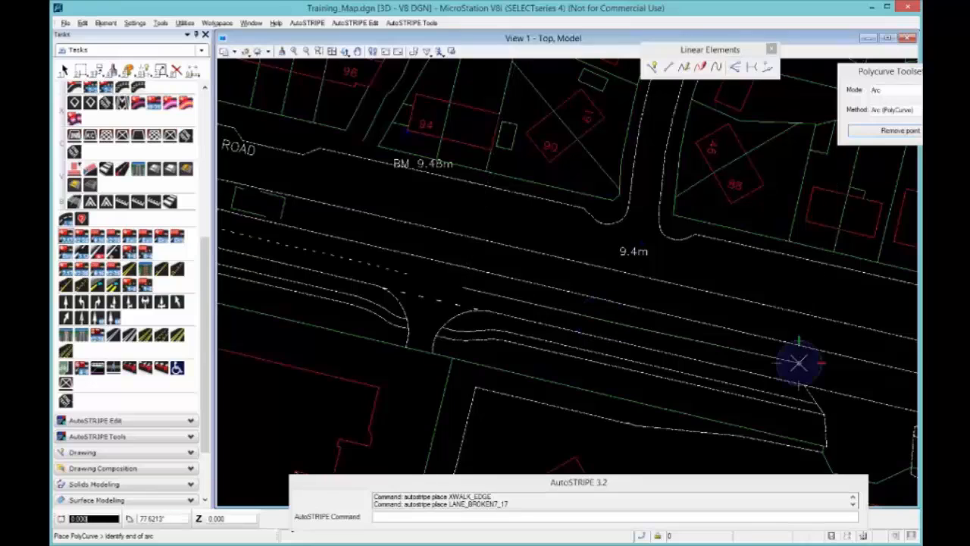
right_click(799, 362)
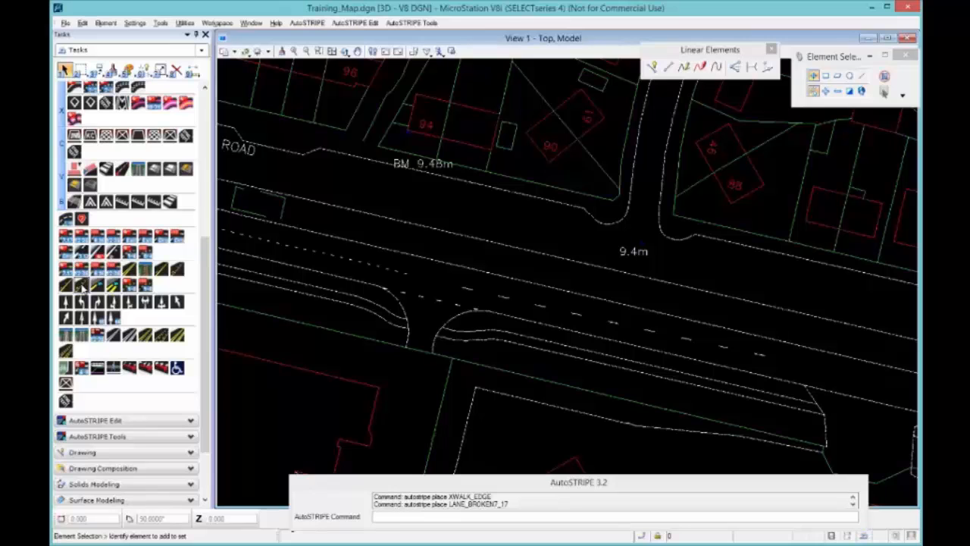
Place a CTR_MARKERS_SOLID+1236 marker line from the east end of the broken lane line to the dashed line approaching the roundabout.
click(82, 287)
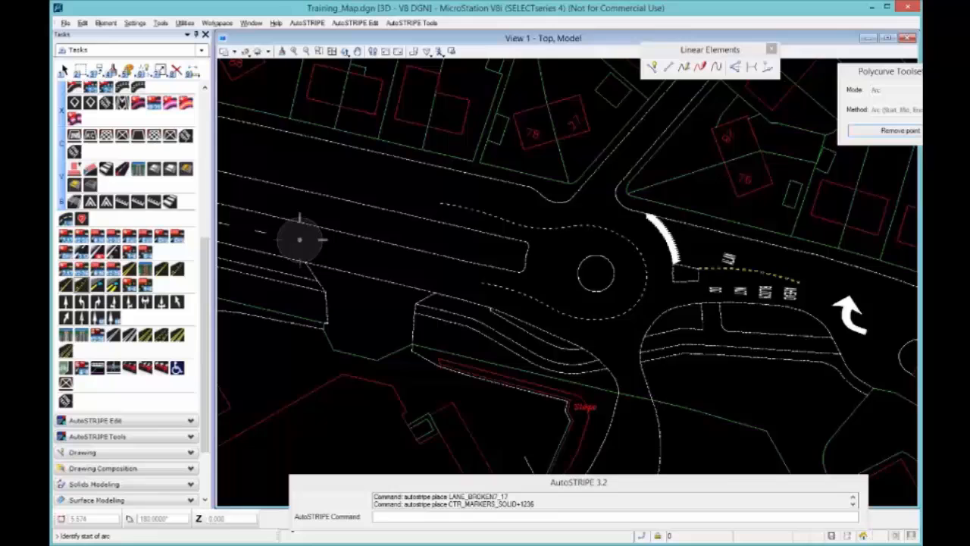
scroll(459, 228, up, 5)
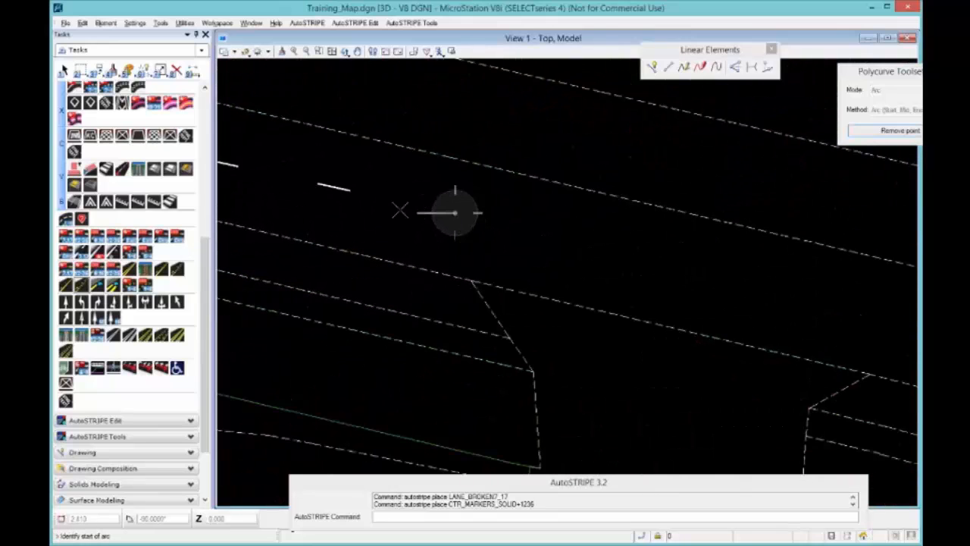
click(384, 201)
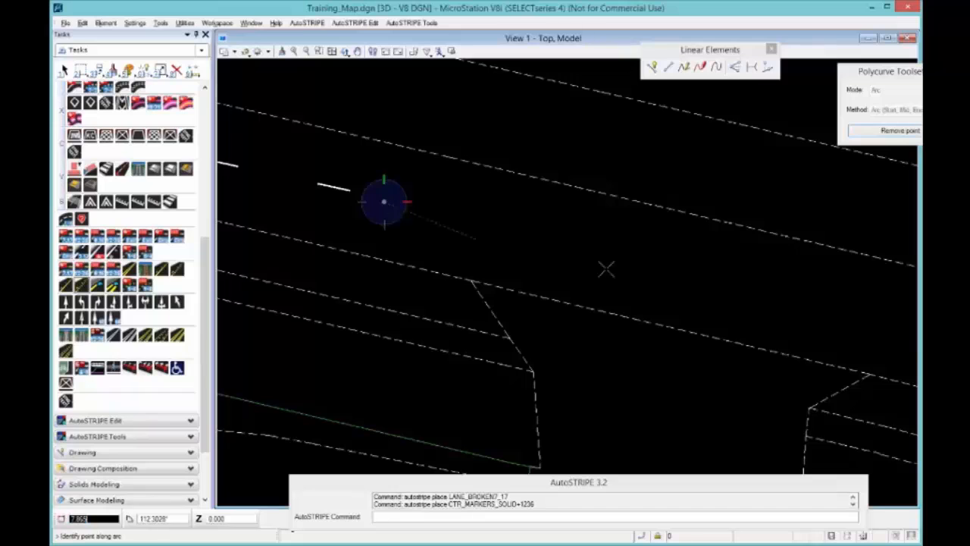
click(707, 273)
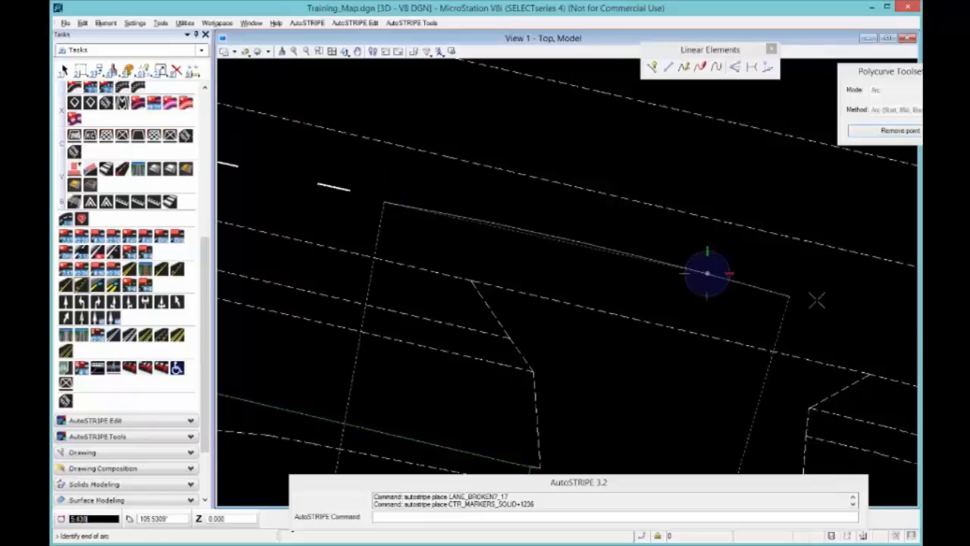
middle_drag(817, 301, 522, 216)
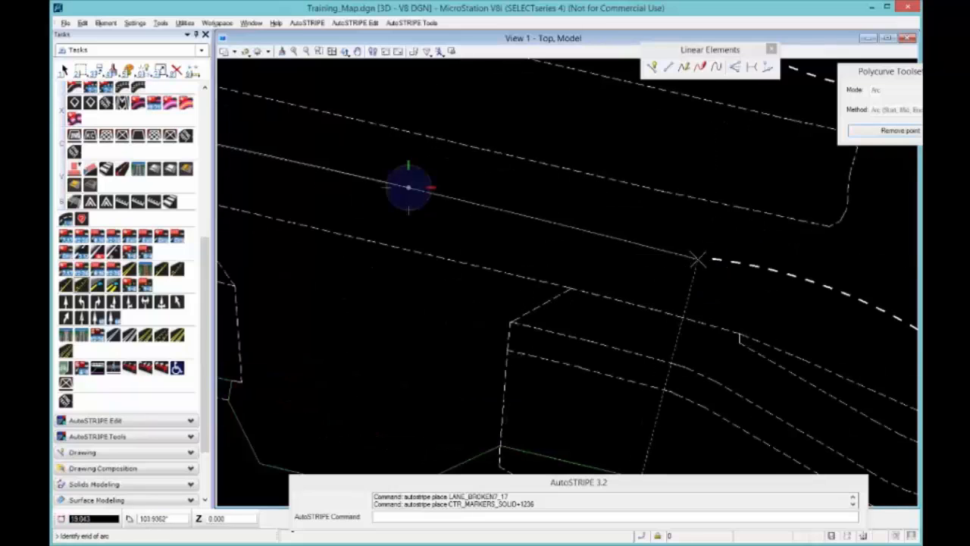
click(697, 260)
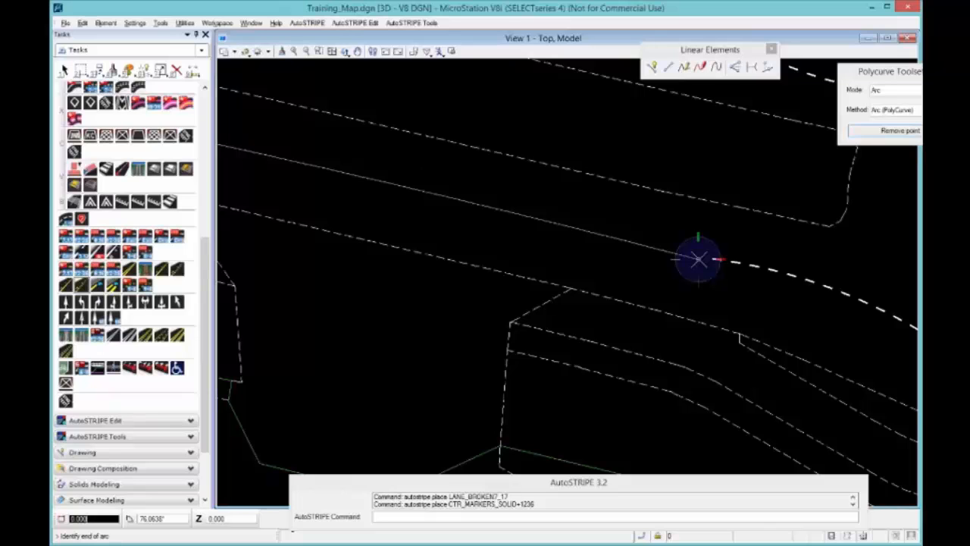
right_click(697, 260)
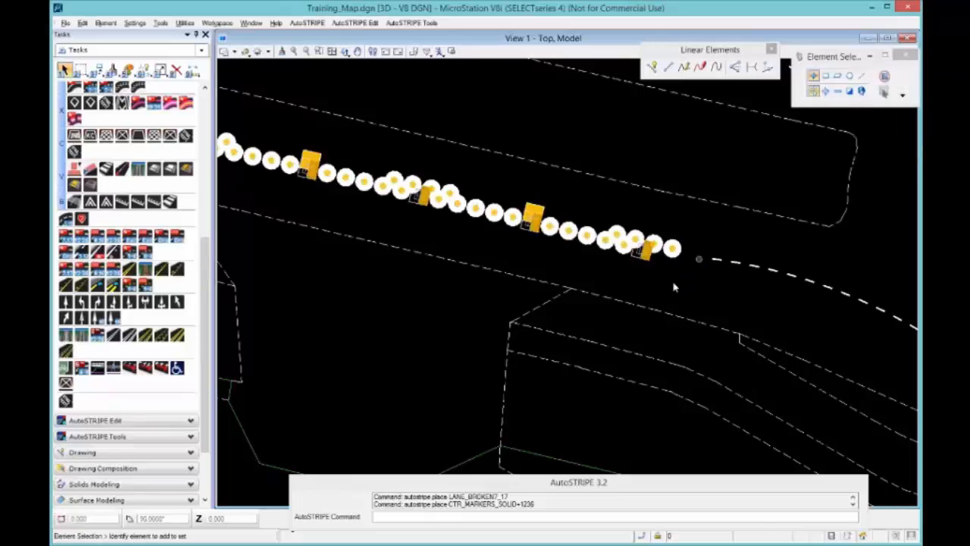
Place a SOLID_CHANNELIZING line as a nearly straight three-point arc running westward along the northern carriageway.
scroll(478, 195, up, 5)
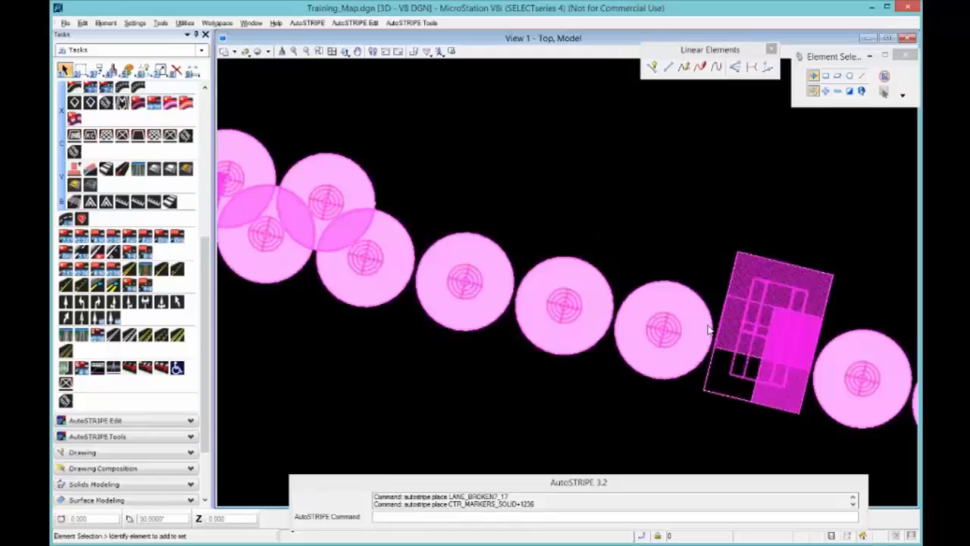
scroll(667, 313, down, 5)
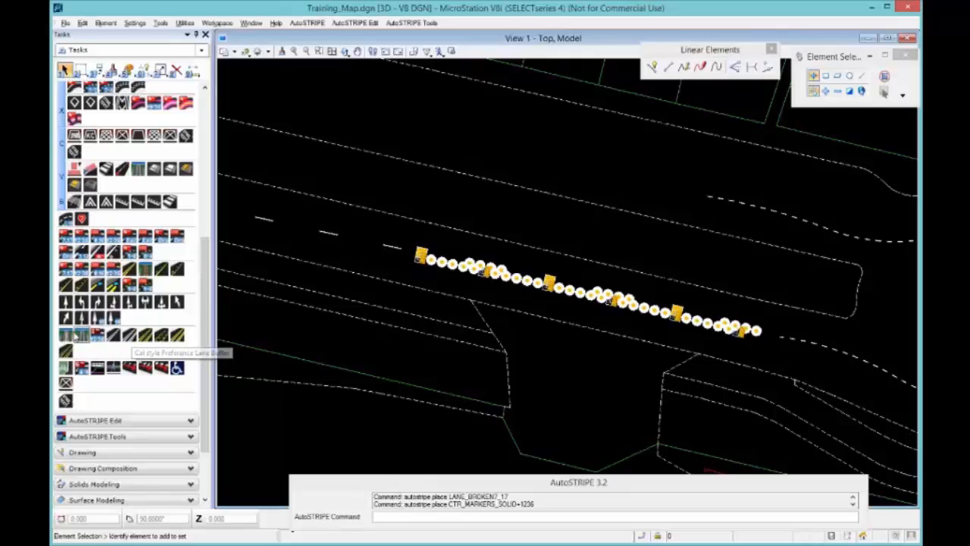
click(67, 337)
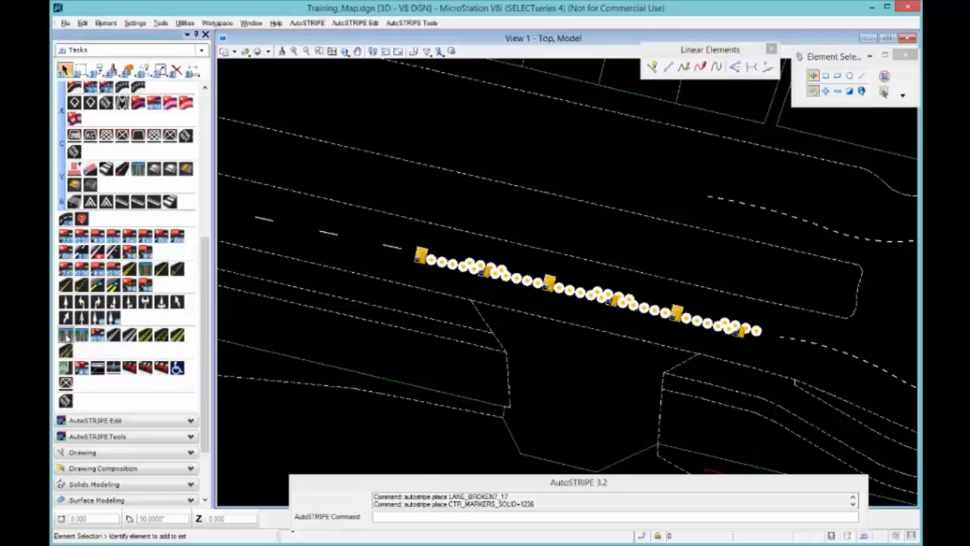
click(659, 175)
click(459, 124)
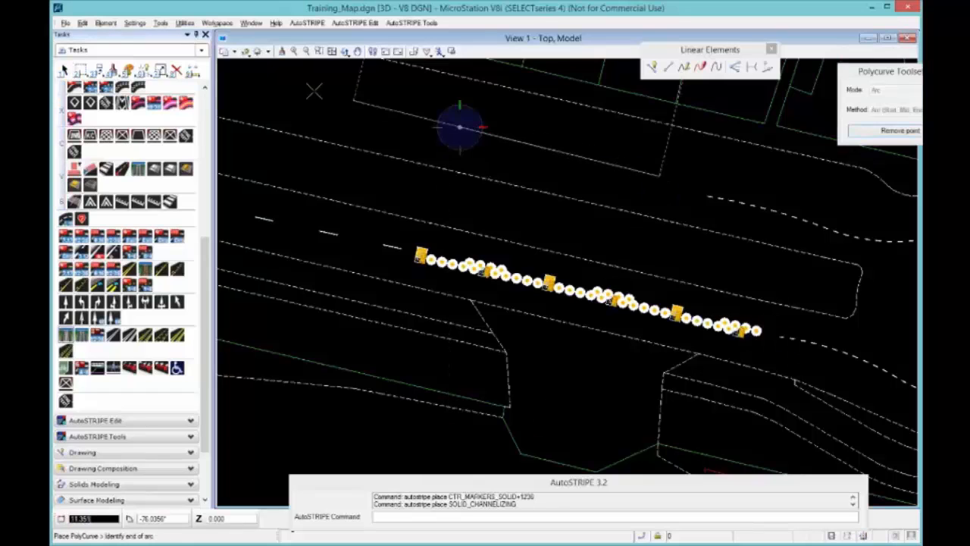
click(254, 79)
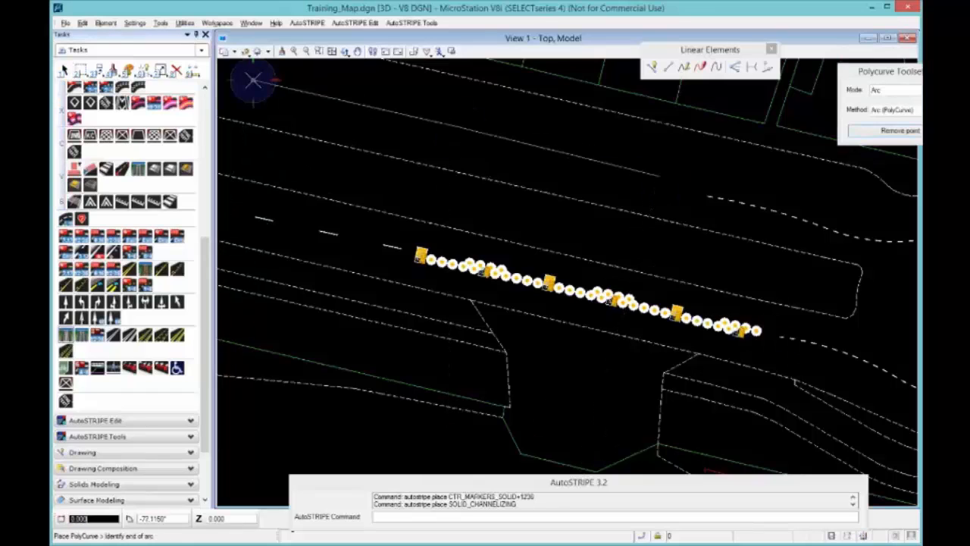
right_click(254, 79)
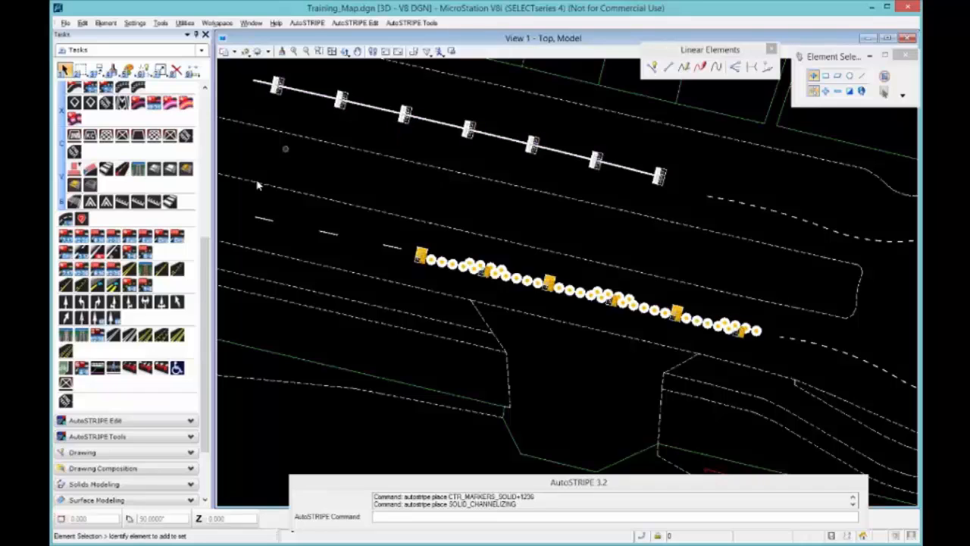
Edit the channelizing line and move its middle point south across the median to bow it into a curve.
double_click(375, 112)
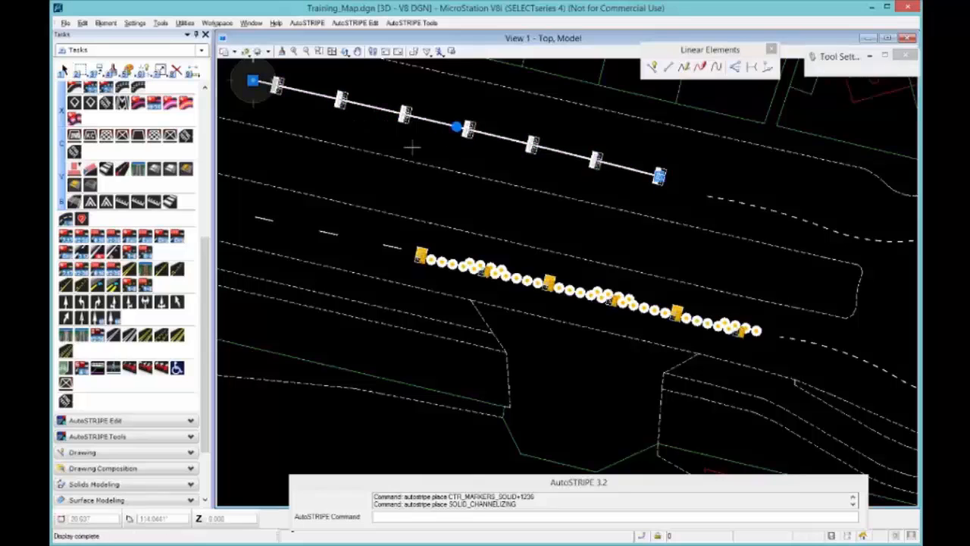
click(459, 127)
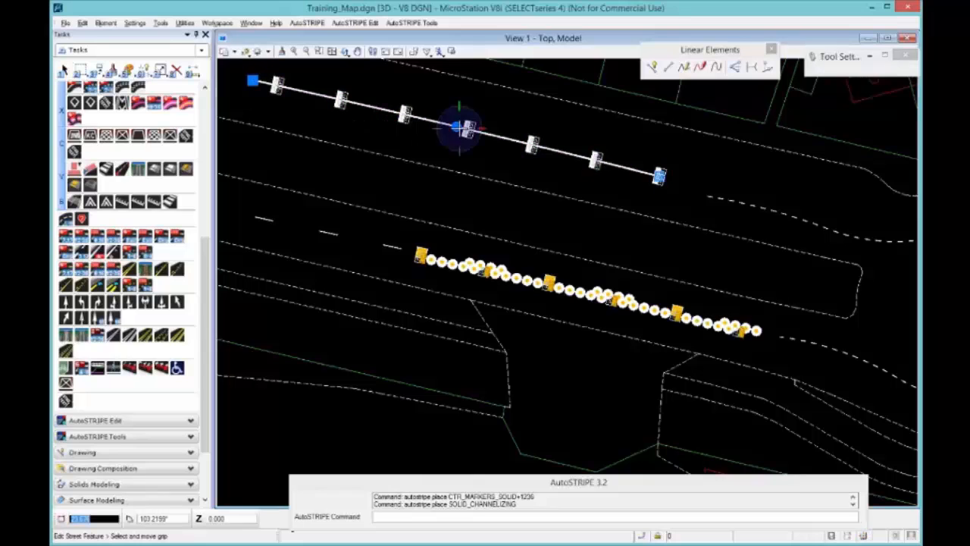
click(446, 215)
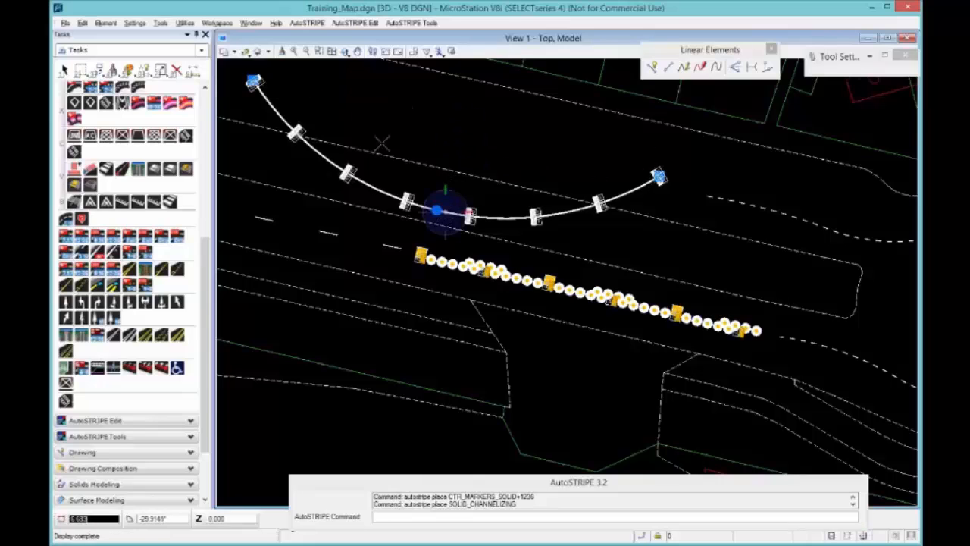
Move the channelizing line's west end point north-west into the mouth of the side road beside house 88.
middle_drag(267, 89, 459, 179)
click(447, 170)
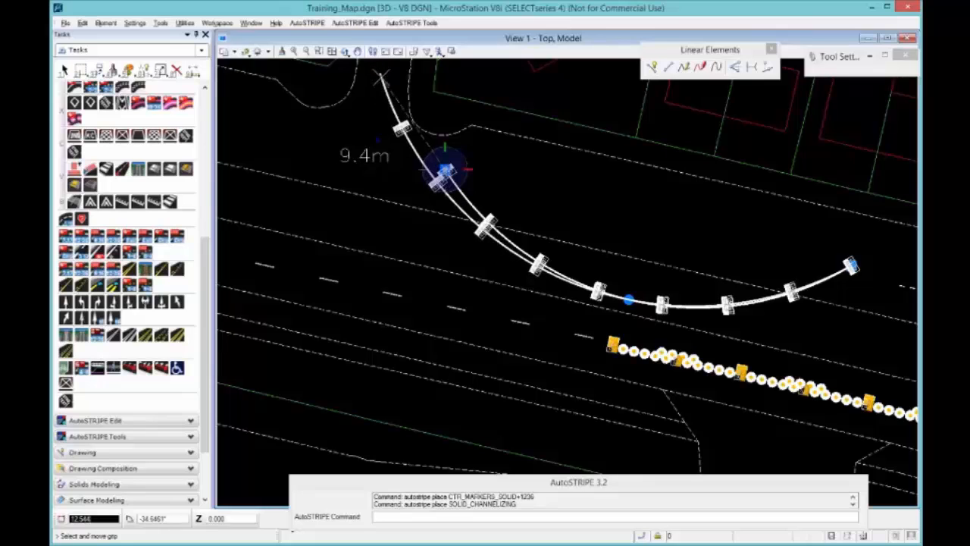
click(382, 77)
middle_drag(355, 133, 384, 220)
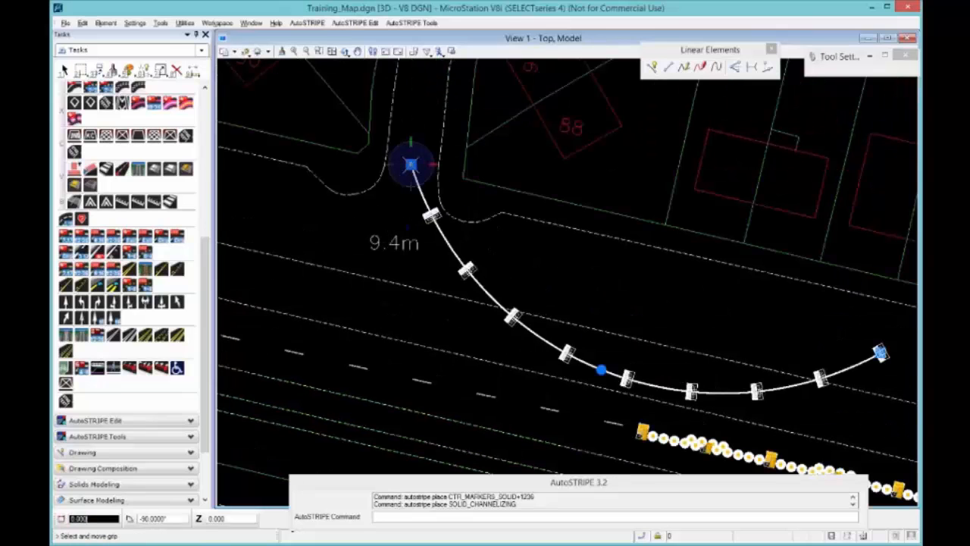
click(418, 99)
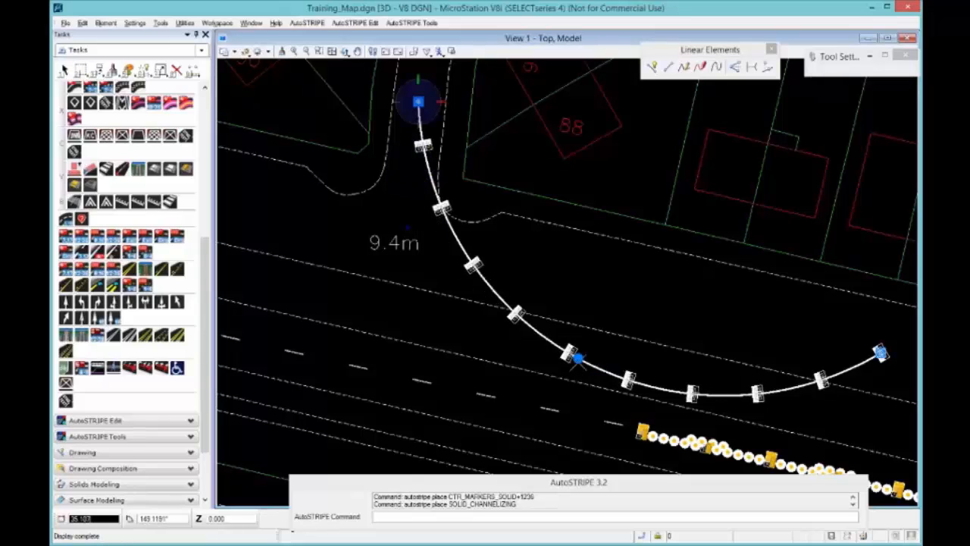
Straighten the channelizing line by moving its middle point north-east and its west end back onto the northern carriageway.
click(578, 359)
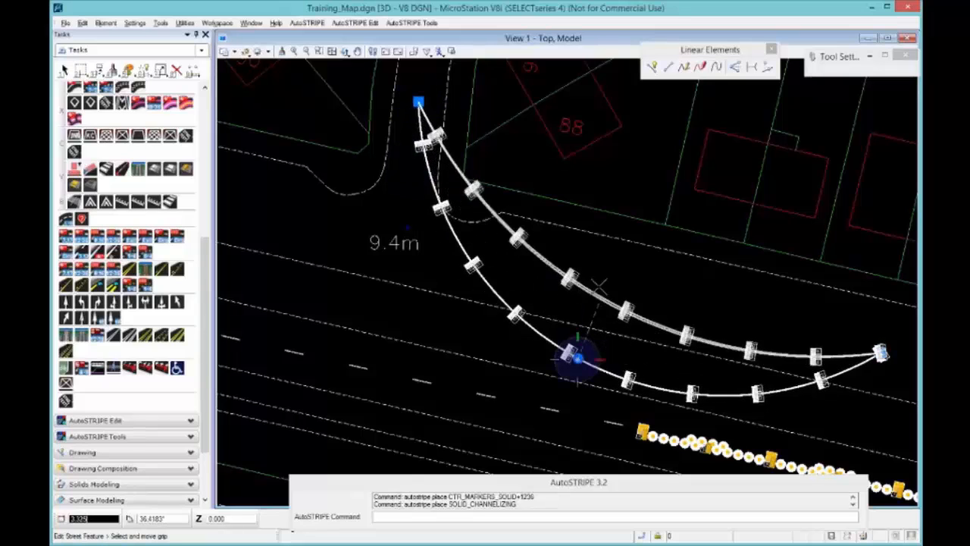
click(601, 288)
click(418, 101)
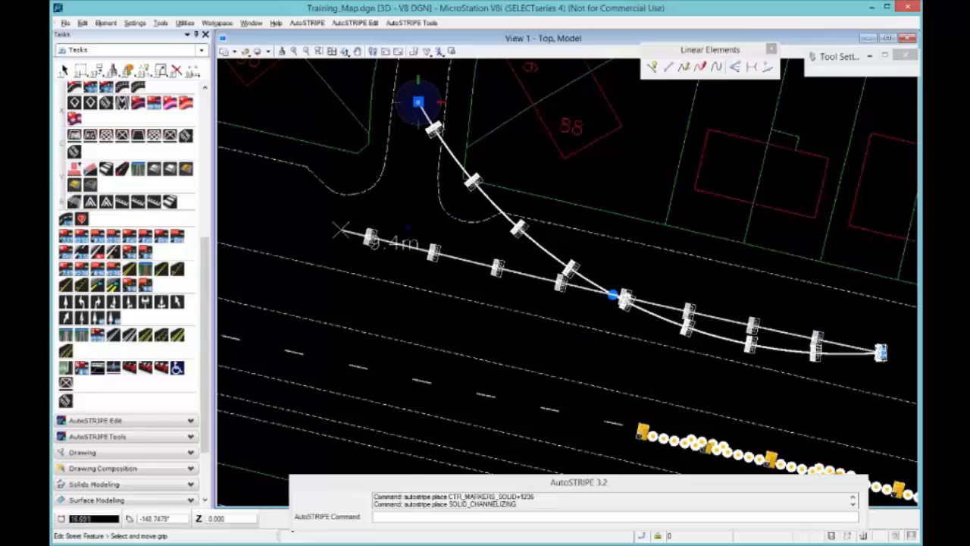
click(340, 230)
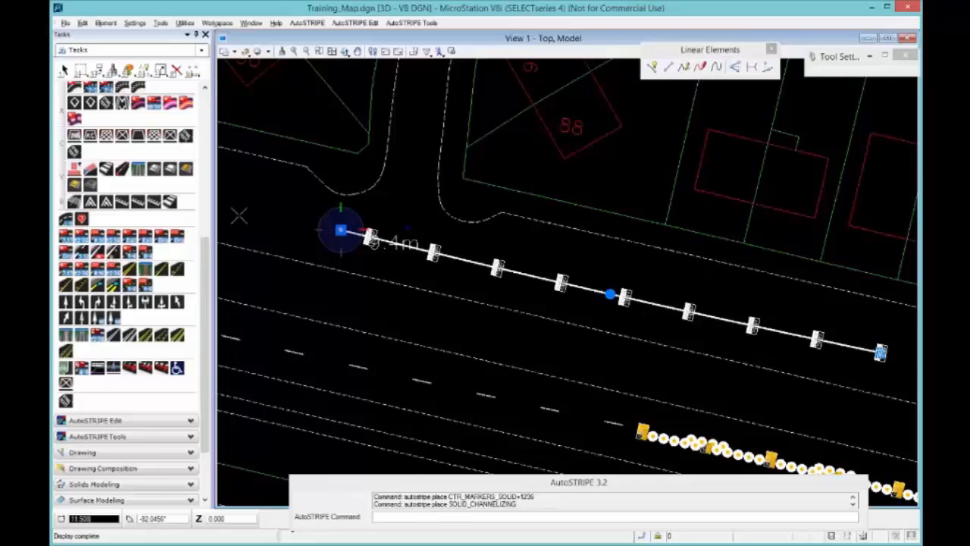
Start a new custom line type with Custom Stripes, using 3+2 as both its name and label description.
middle_drag(295, 219, 940, 288)
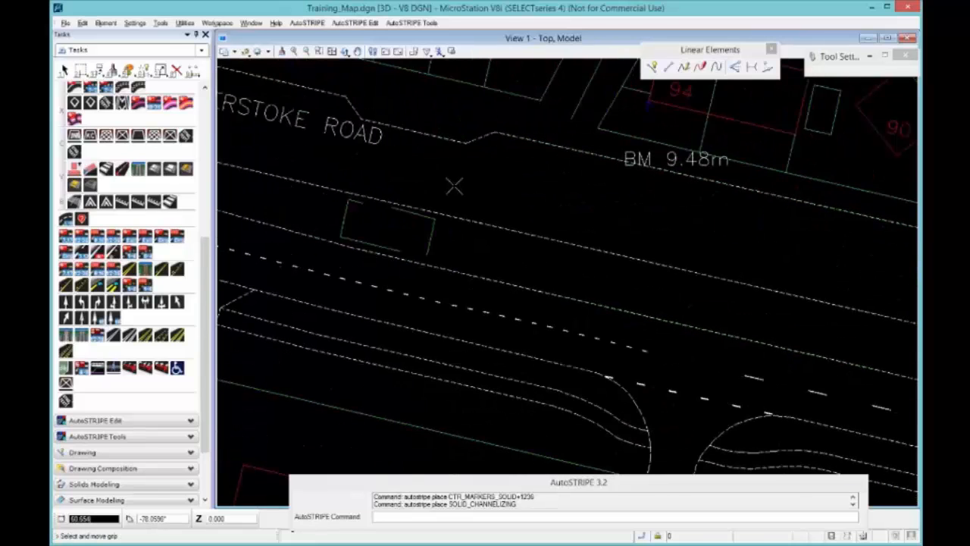
drag(205, 260, 208, 88)
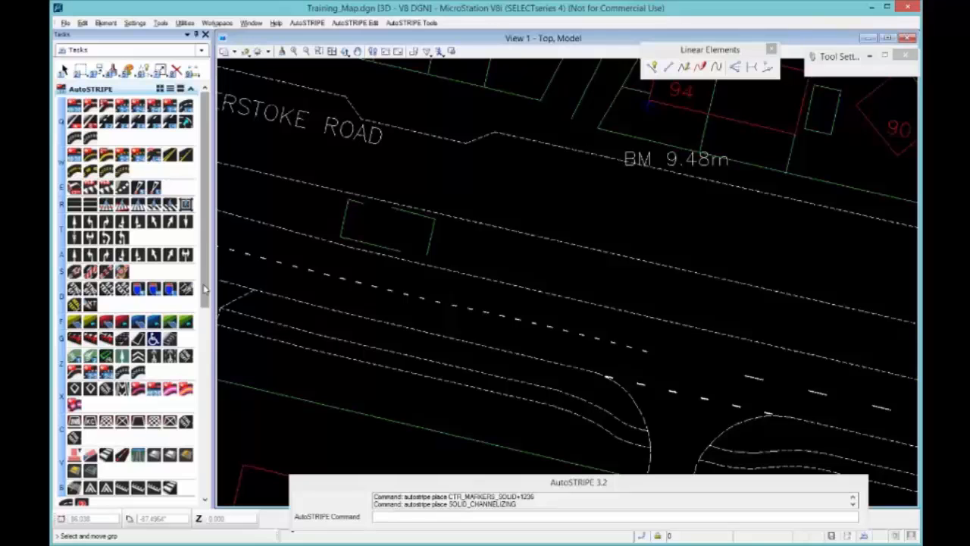
drag(205, 288, 205, 389)
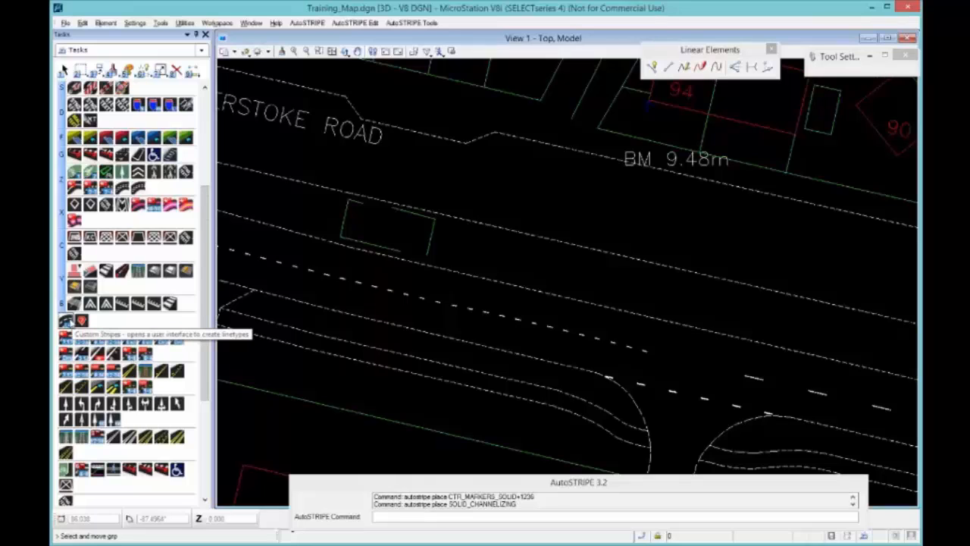
click(66, 322)
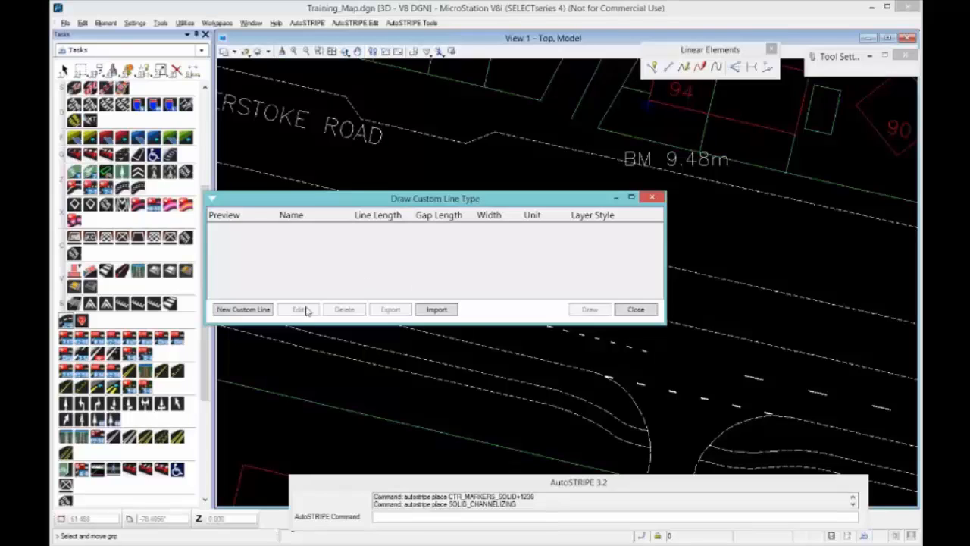
click(261, 311)
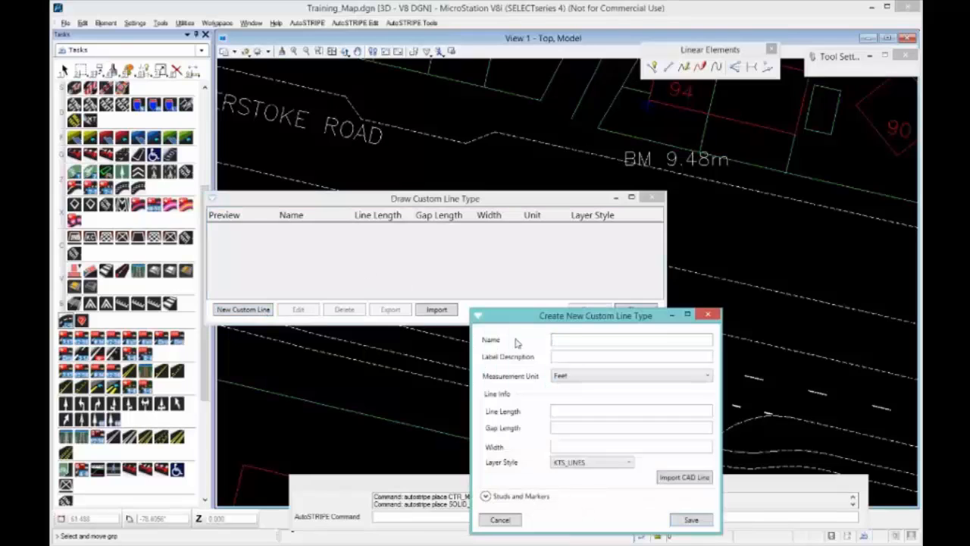
click(565, 341)
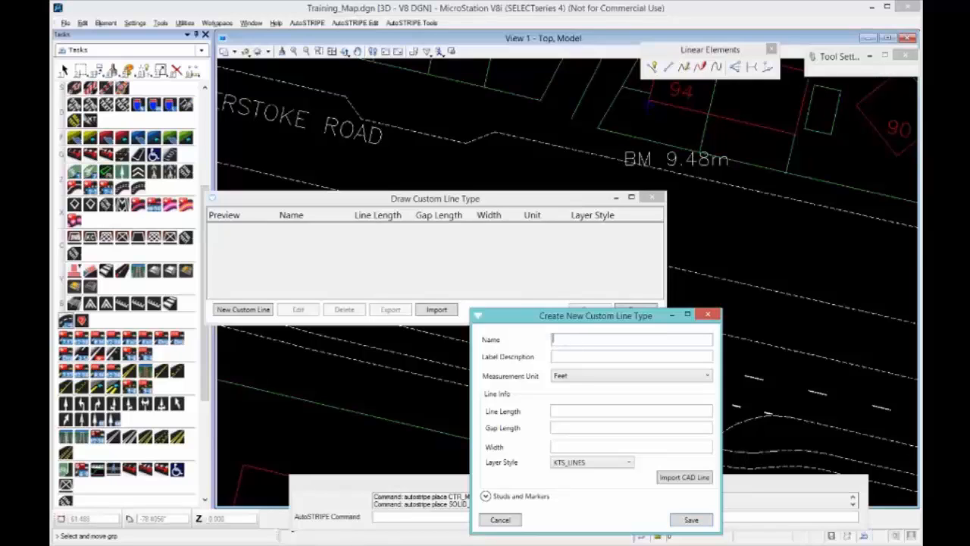
text(£)
key(BackSpace)
text(3+2)
click(574, 356)
text(3+2)
Set the custom line's line length to 3, gap length to 2 and width to 0.5.
click(582, 410)
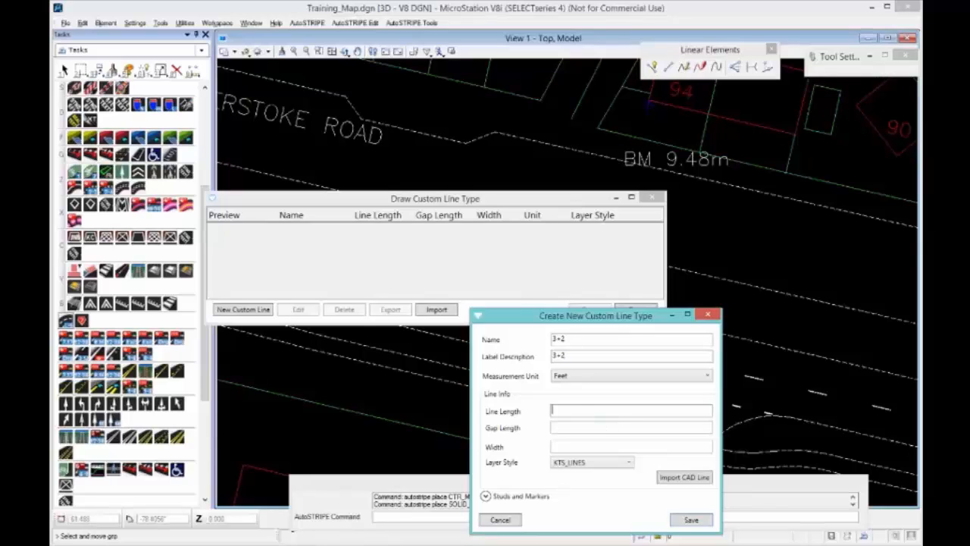
text(3)
click(563, 426)
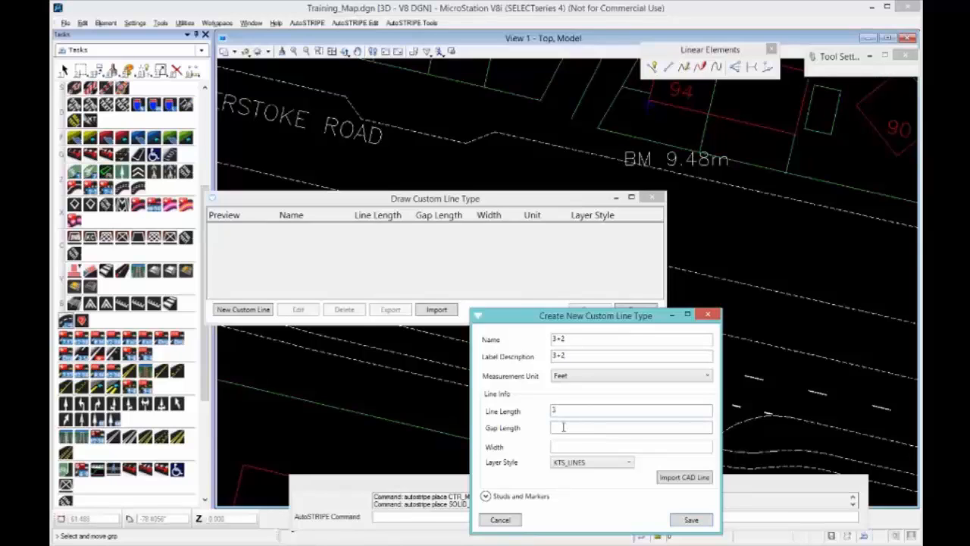
text(2)
click(563, 447)
text(0.5)
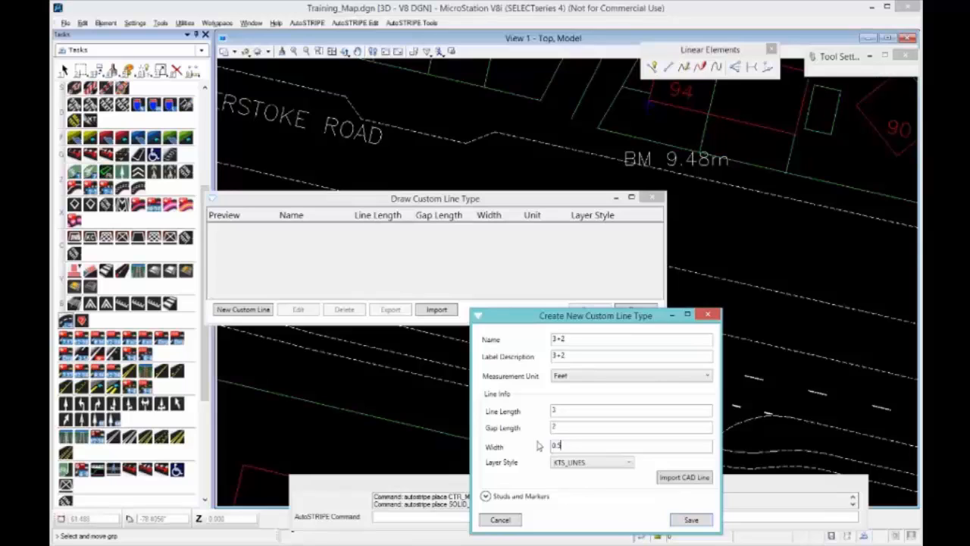
Check the measurement unit and layer style choices, keep Feet and KTS_LINES, and save the custom line type.
click(560, 378)
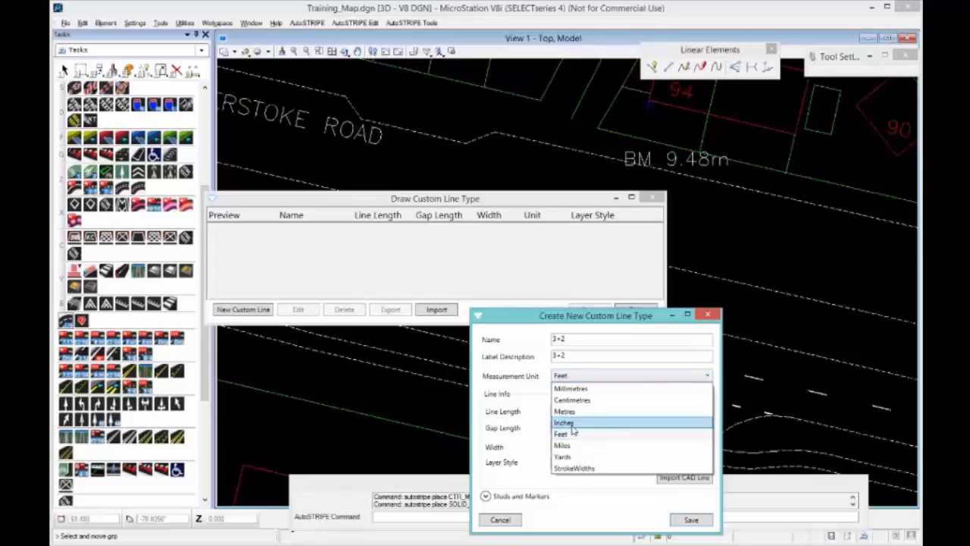
click(496, 381)
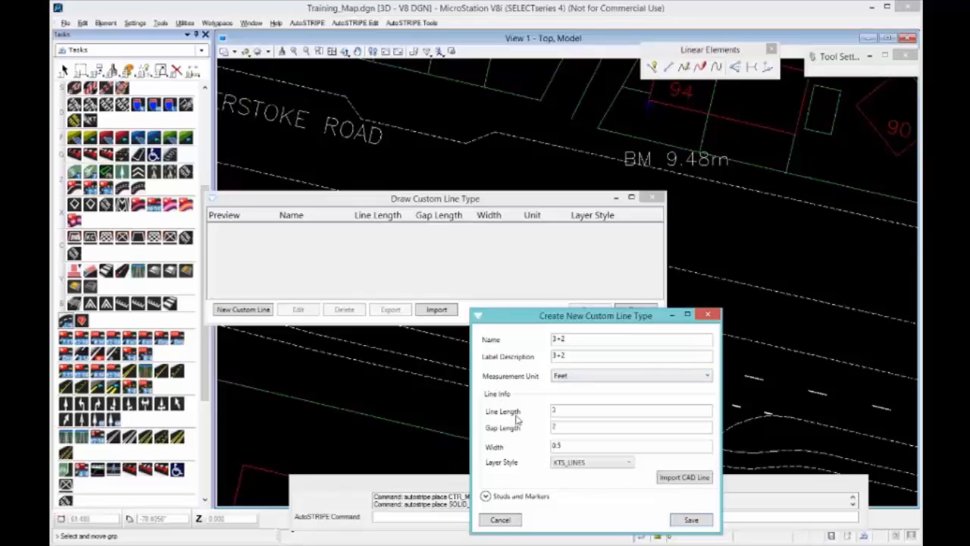
click(626, 464)
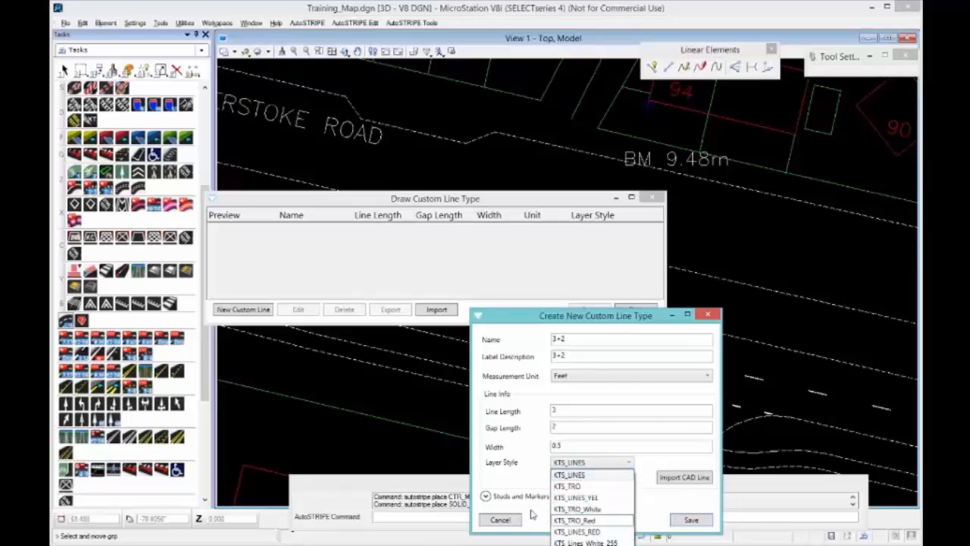
click(500, 470)
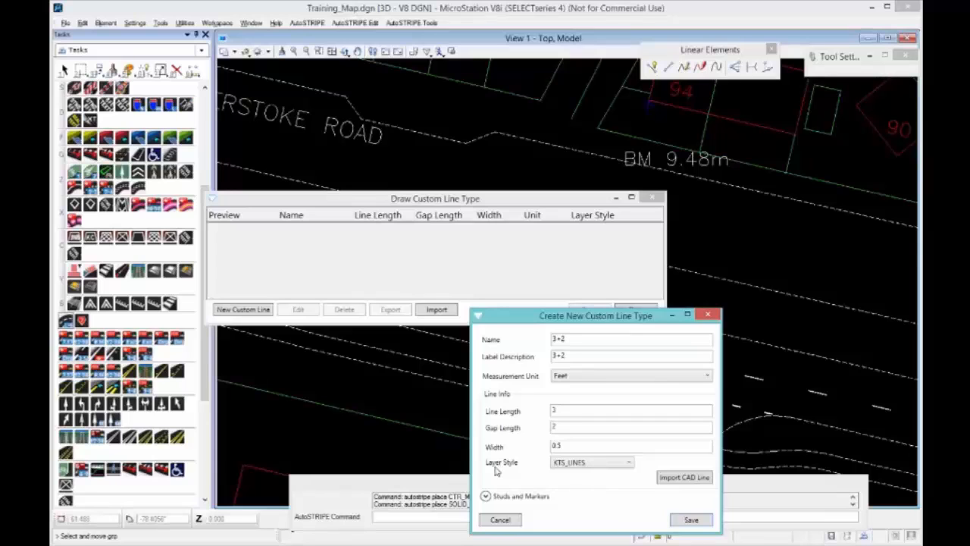
click(690, 520)
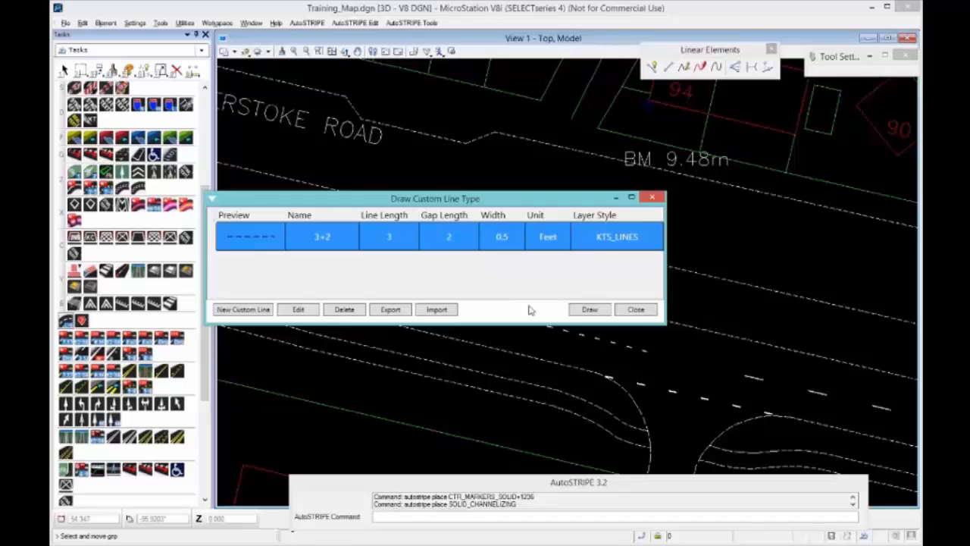
Draw the 3+2 custom line as a nearly straight arc polycurve westward along the northern carriageway to the Winterstoke Road label.
click(588, 311)
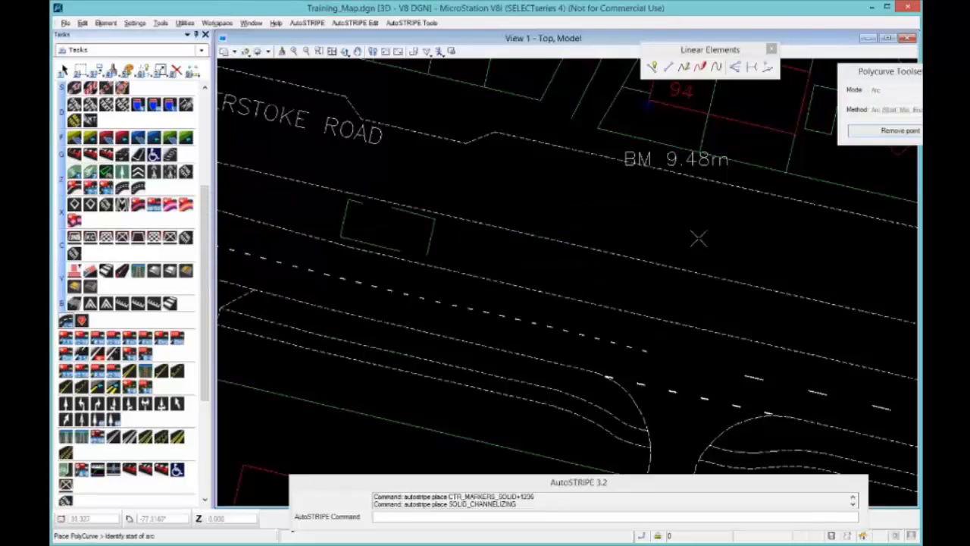
click(718, 238)
click(548, 198)
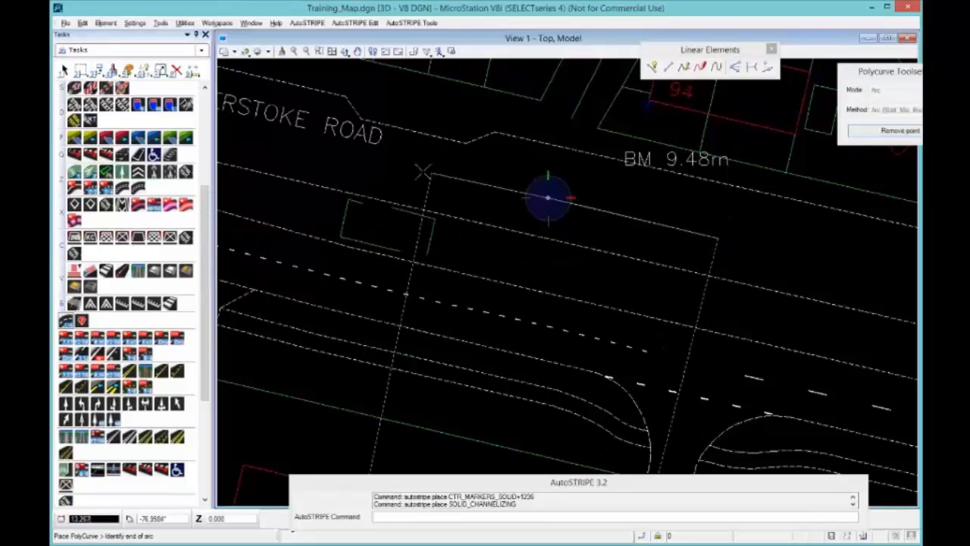
click(422, 172)
click(262, 130)
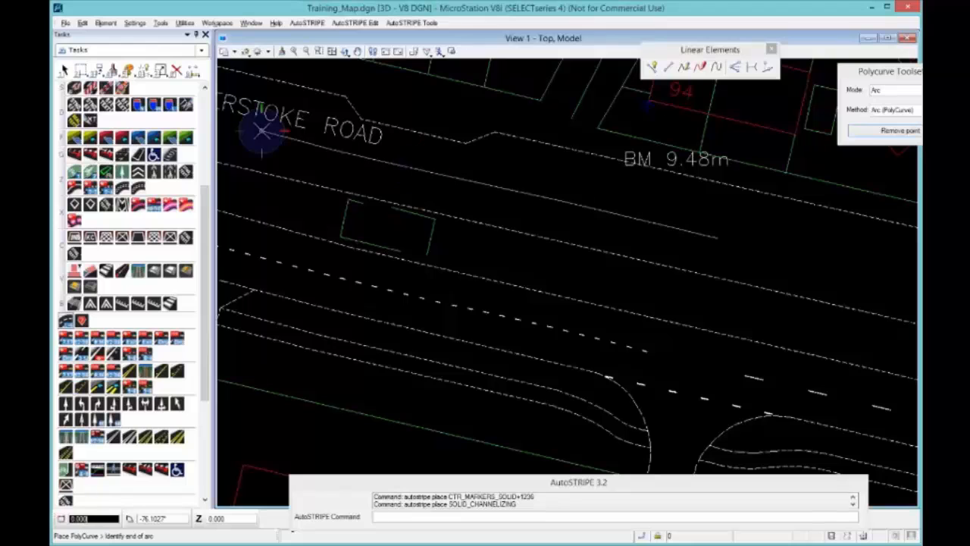
right_click(262, 130)
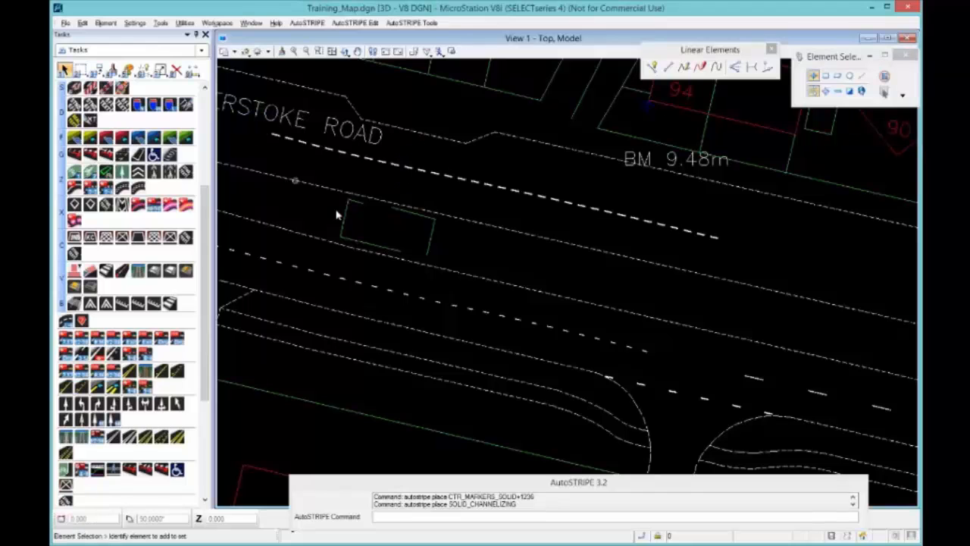
Place a SOLID_MARKERS line as a three-point arc running westward between the custom dashed line and the median edge.
scroll(385, 185, up, 4)
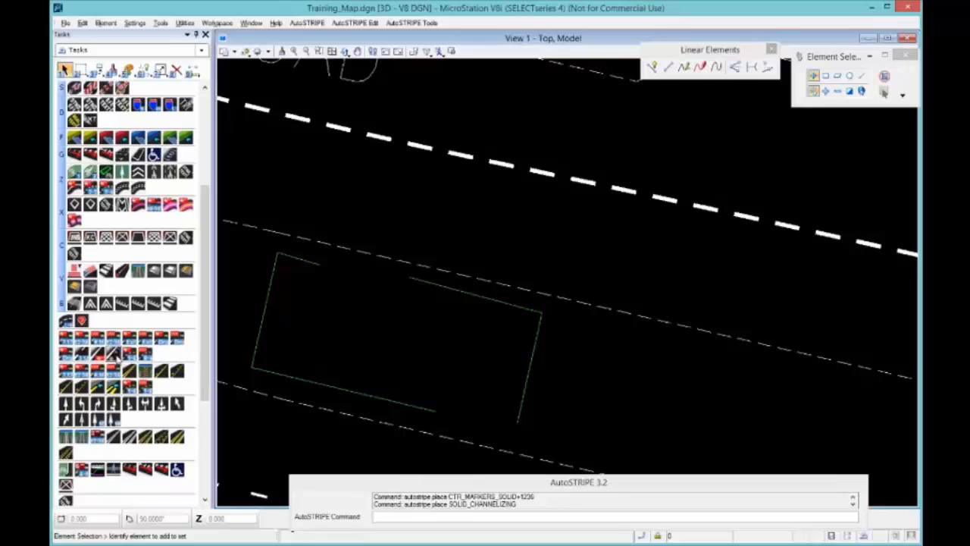
click(114, 352)
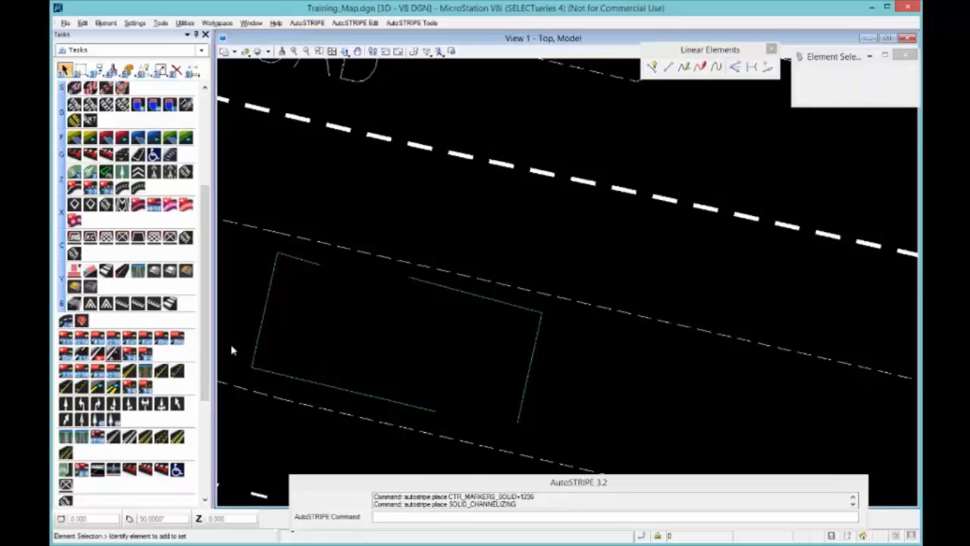
click(819, 305)
click(528, 242)
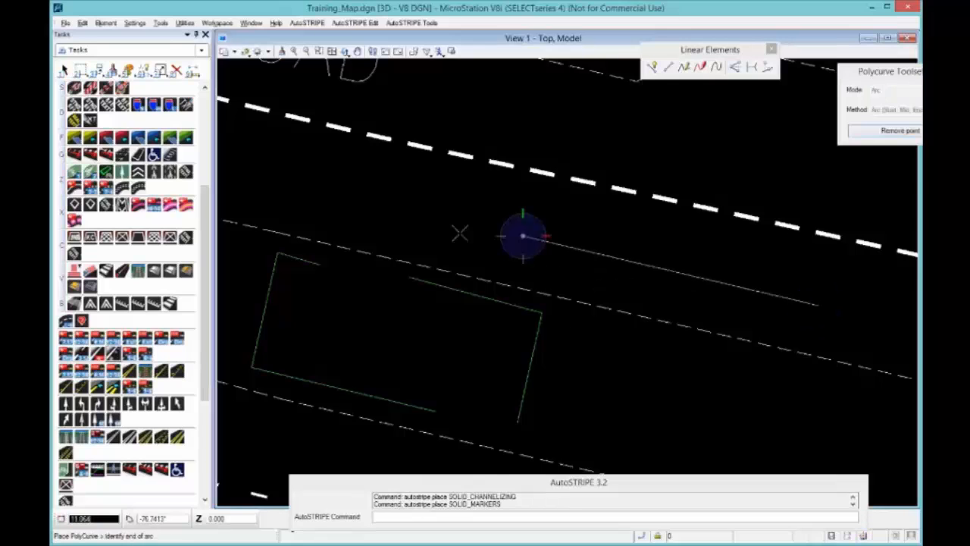
click(260, 176)
right_click(260, 176)
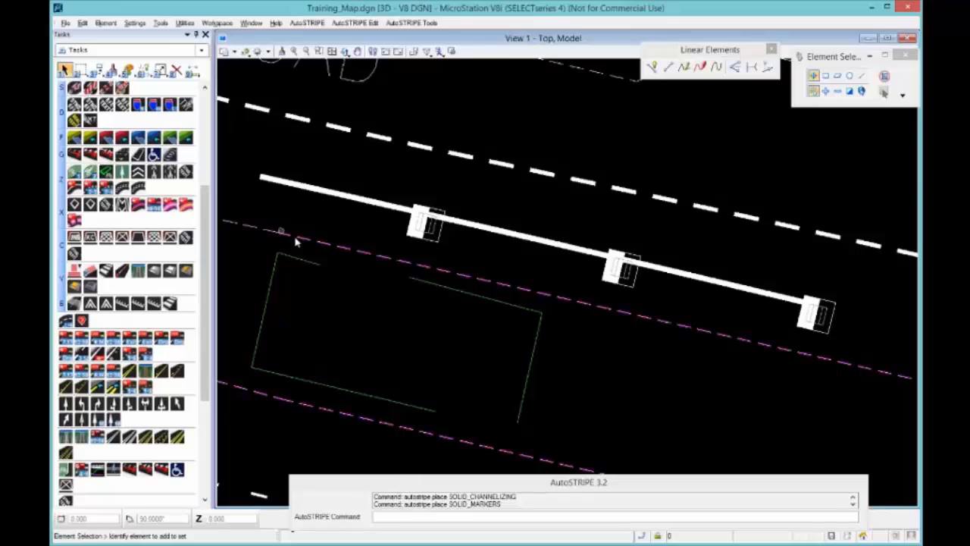
Place a CYCLE_SYMB marking on the northern carriageway west of the channelizing line, rotated to point west along the road.
scroll(298, 241, down, 5)
middle_drag(821, 329, 474, 293)
scroll(574, 284, up, 3)
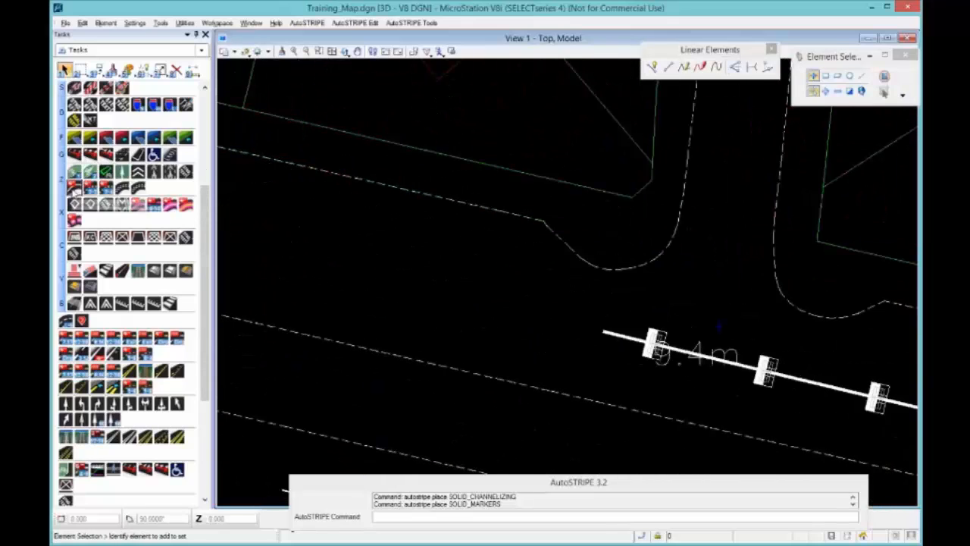
click(74, 173)
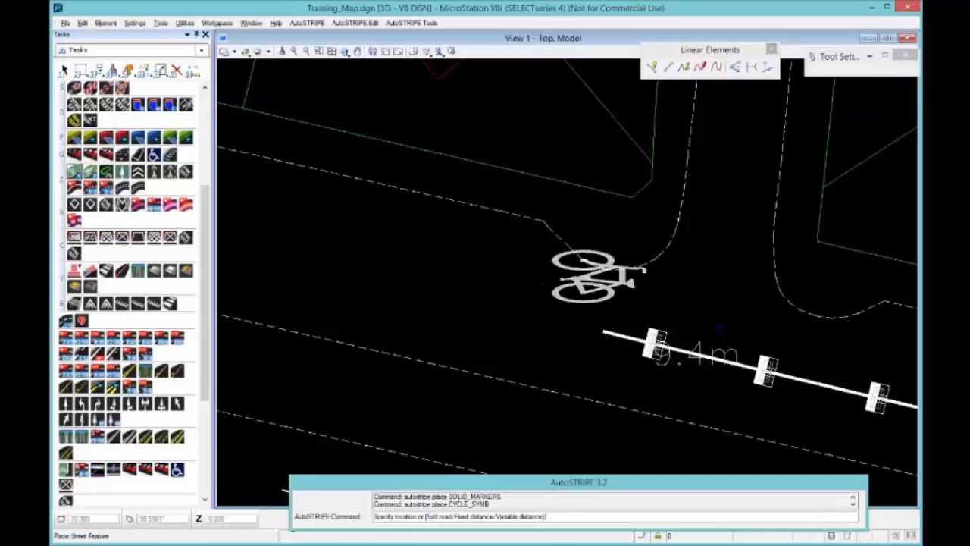
click(498, 273)
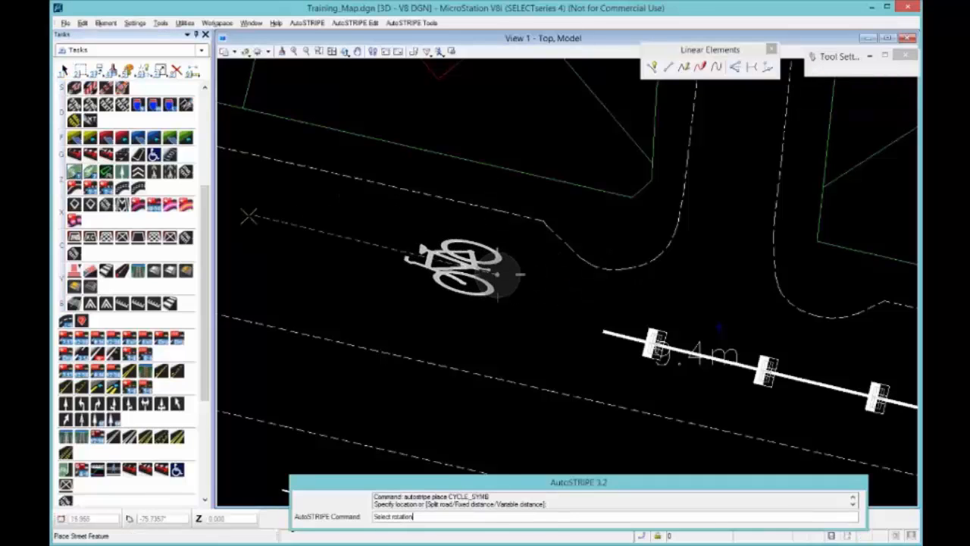
click(519, 274)
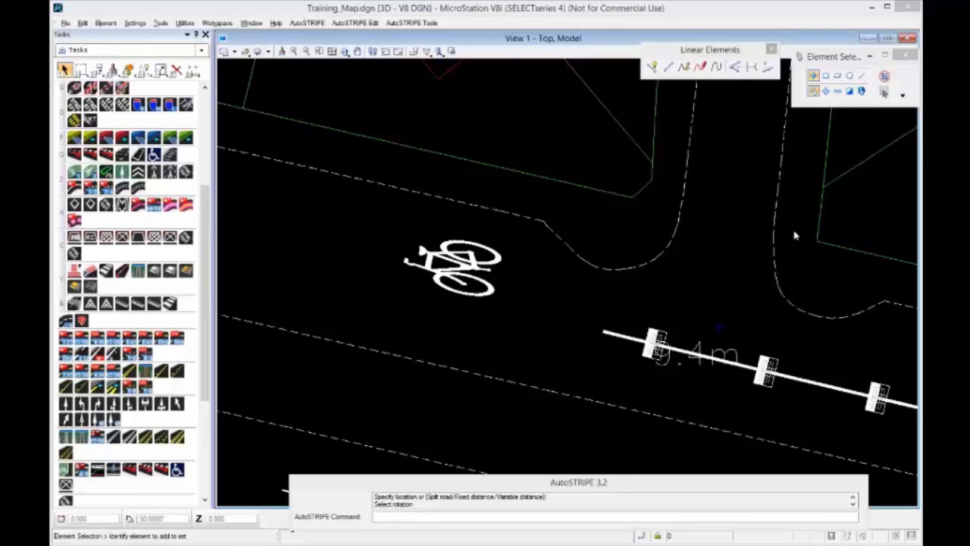
Review the file formats available for saving a copy of the map, and leave without saving.
click(65, 23)
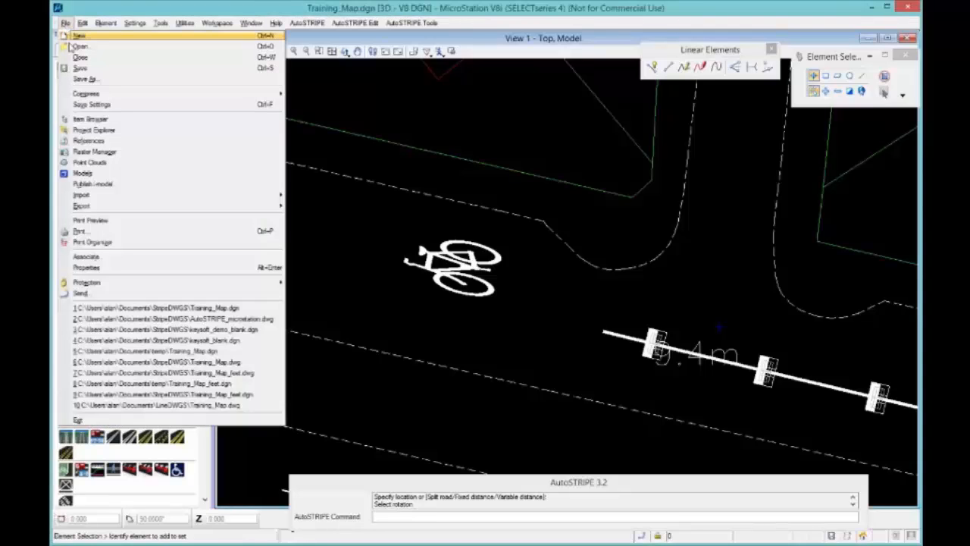
click(85, 79)
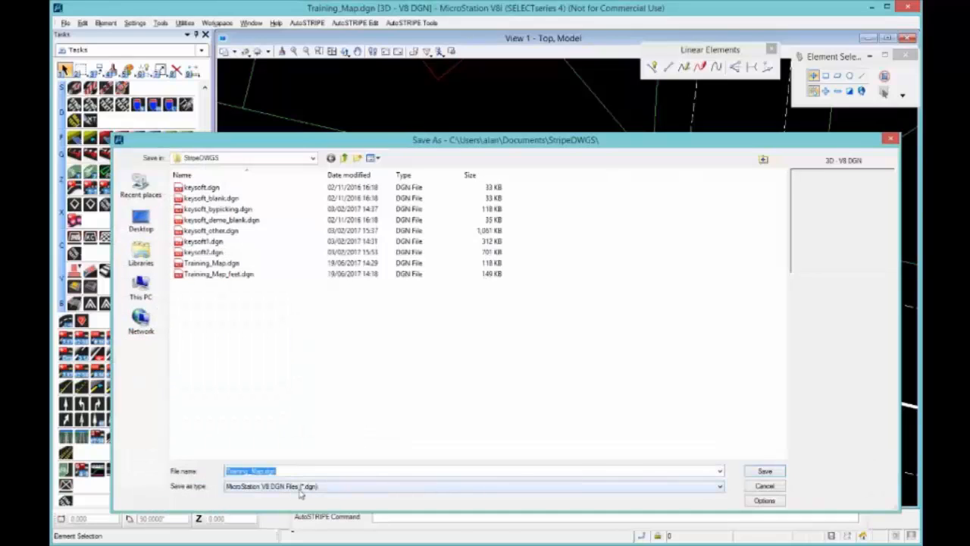
click(301, 490)
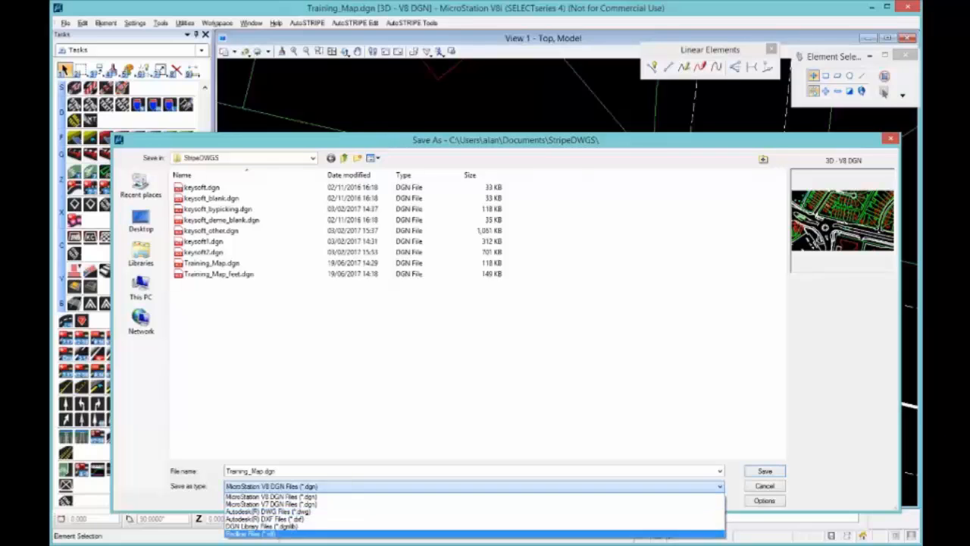
click(776, 490)
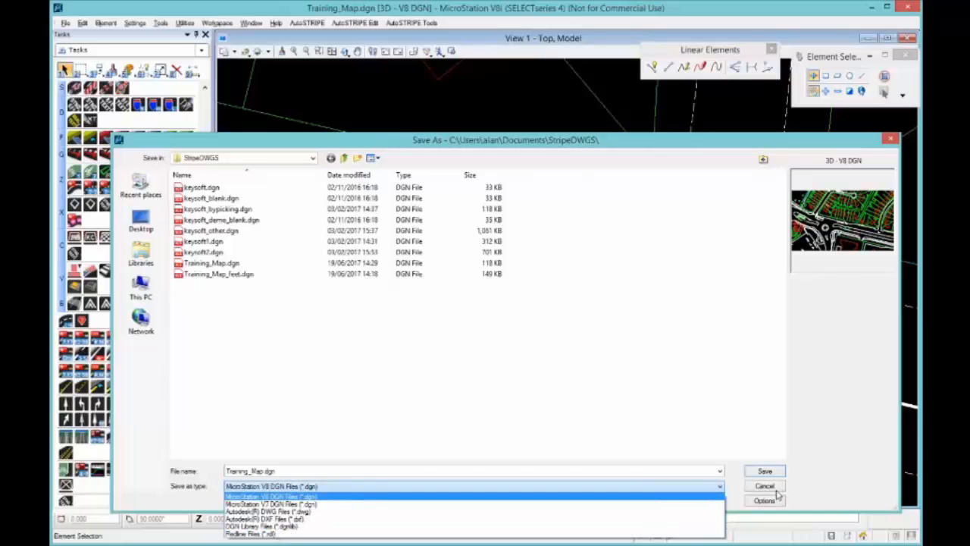
click(777, 494)
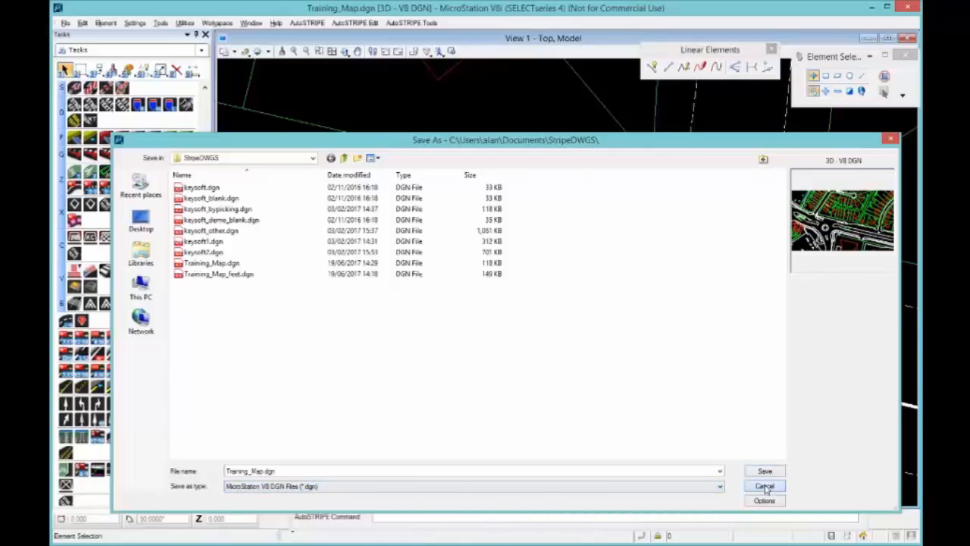
click(764, 487)
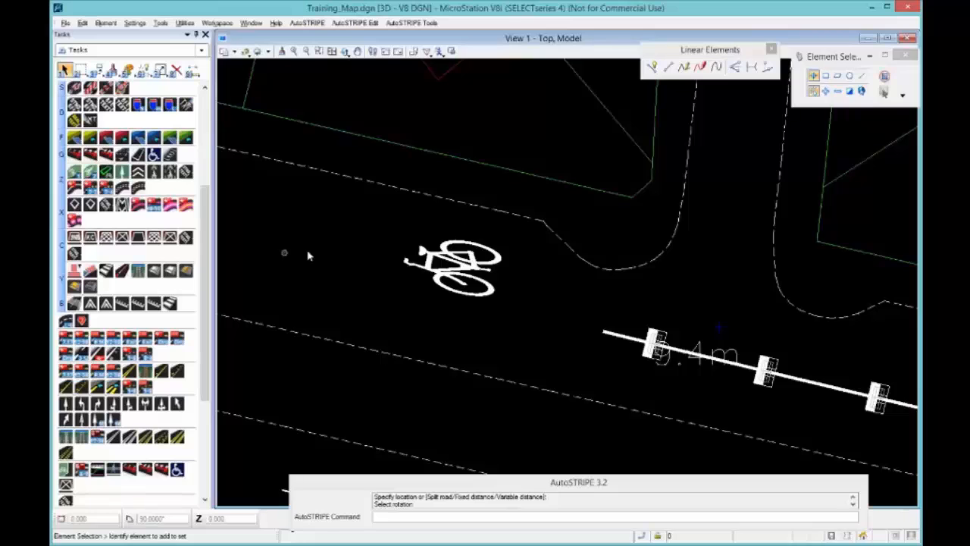
Add modules to the west end of the long-dash lane line by the southern side-road junction.
drag(209, 293, 210, 383)
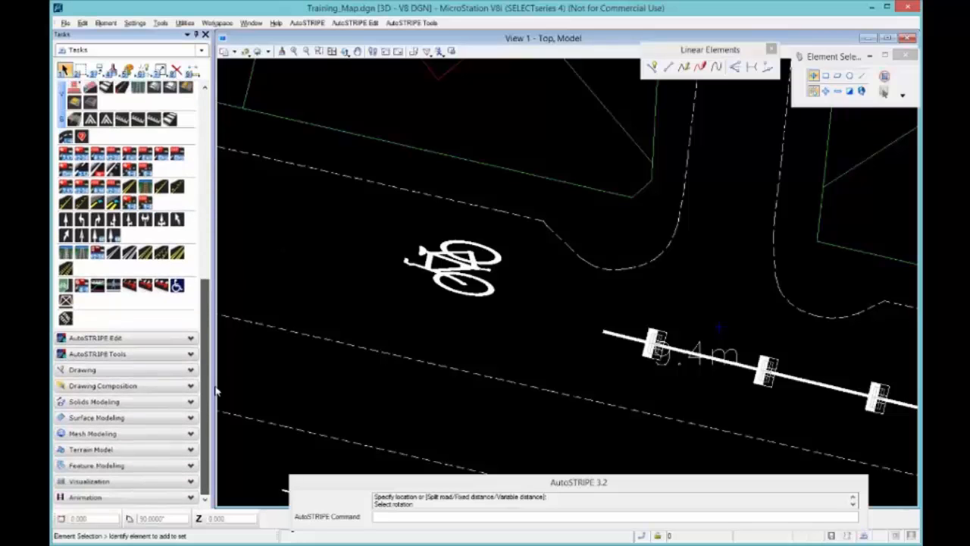
click(192, 355)
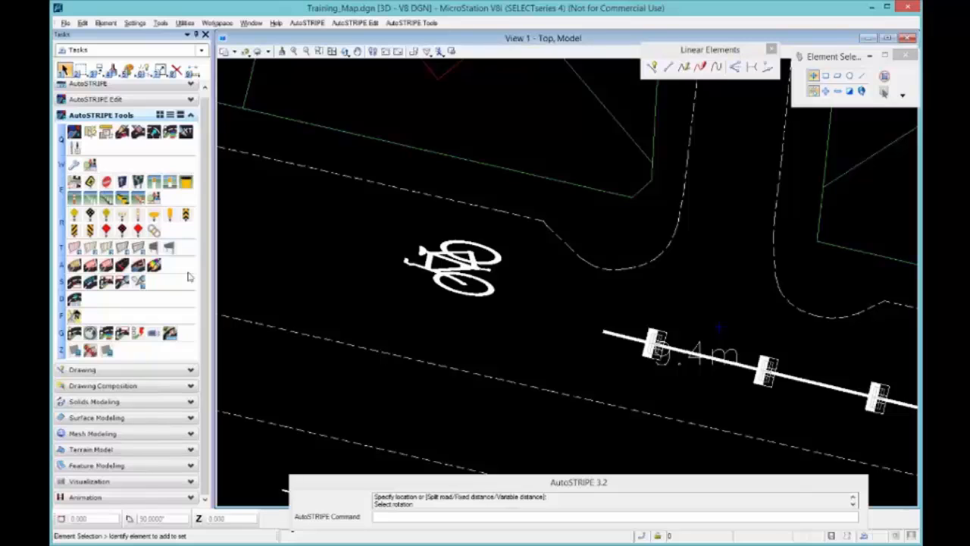
click(191, 102)
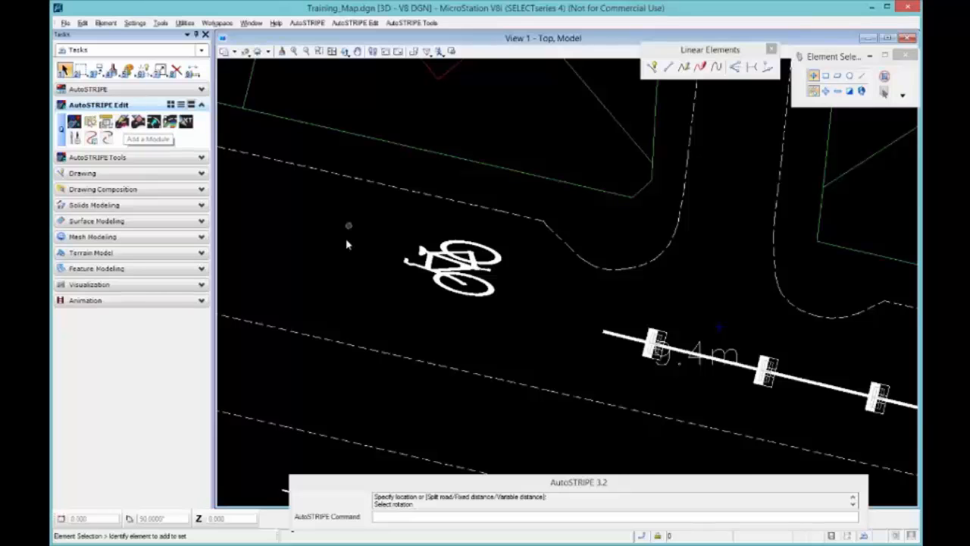
scroll(347, 244, down, 5)
middle_drag(487, 362, 538, 343)
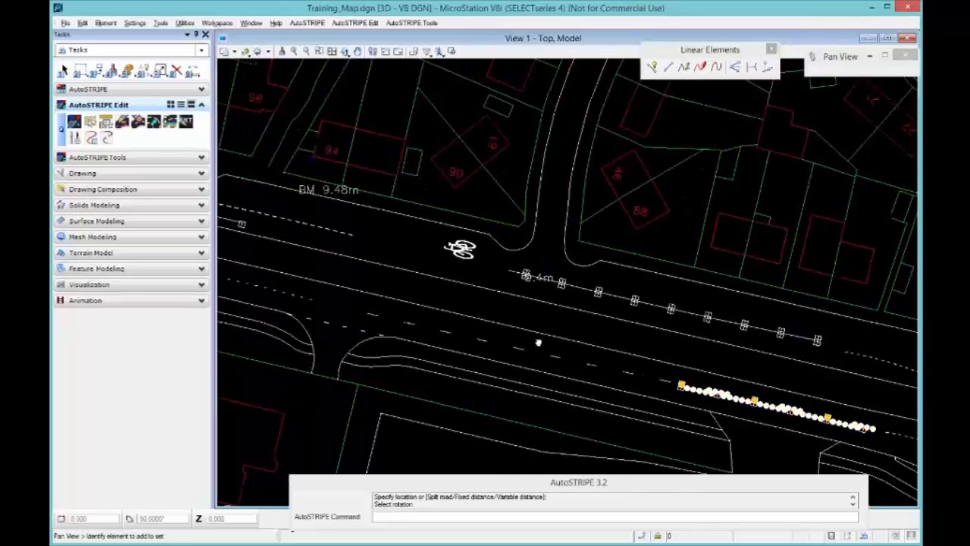
key(Escape)
scroll(493, 331, up, 8)
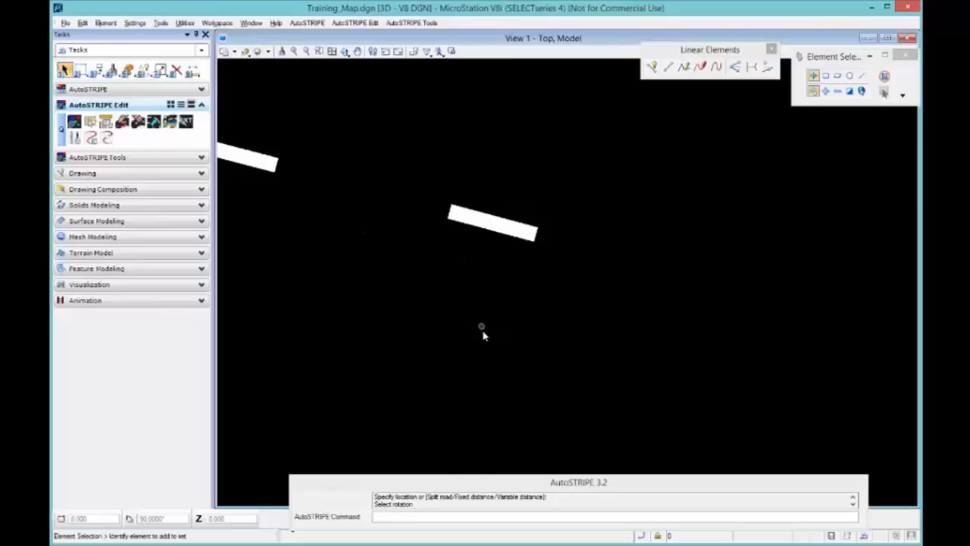
scroll(485, 348, down, 4)
scroll(490, 353, up, 3)
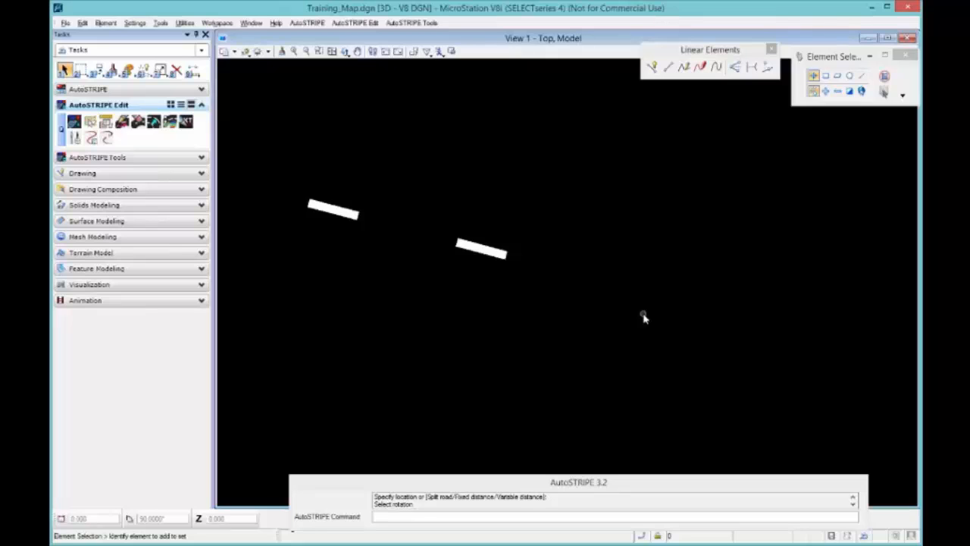
click(125, 126)
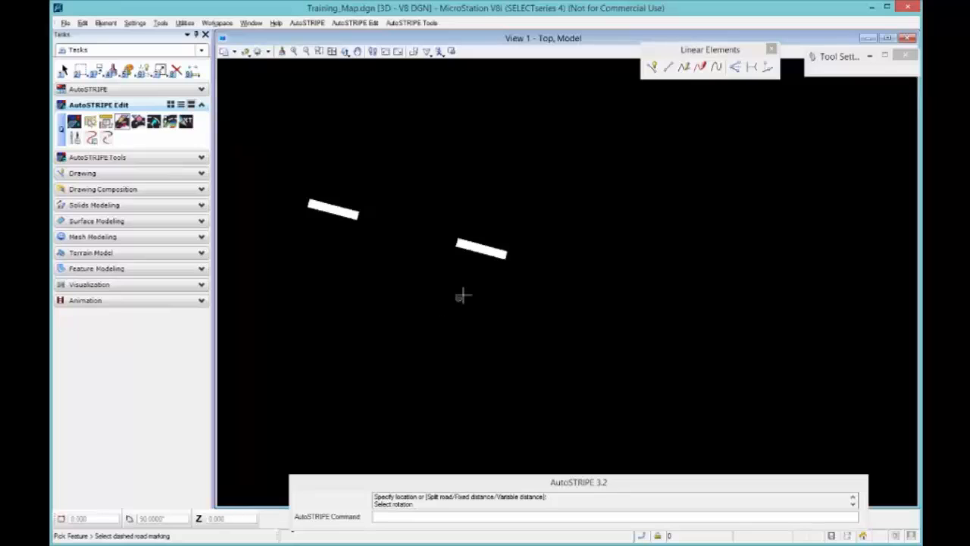
click(483, 253)
scroll(479, 331, up, 4)
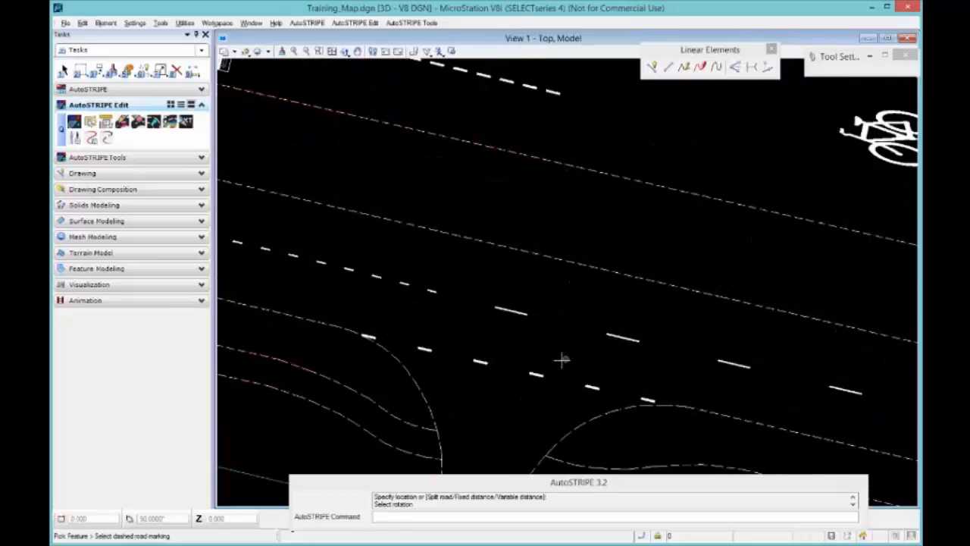
click(495, 307)
middle_drag(371, 292, 416, 269)
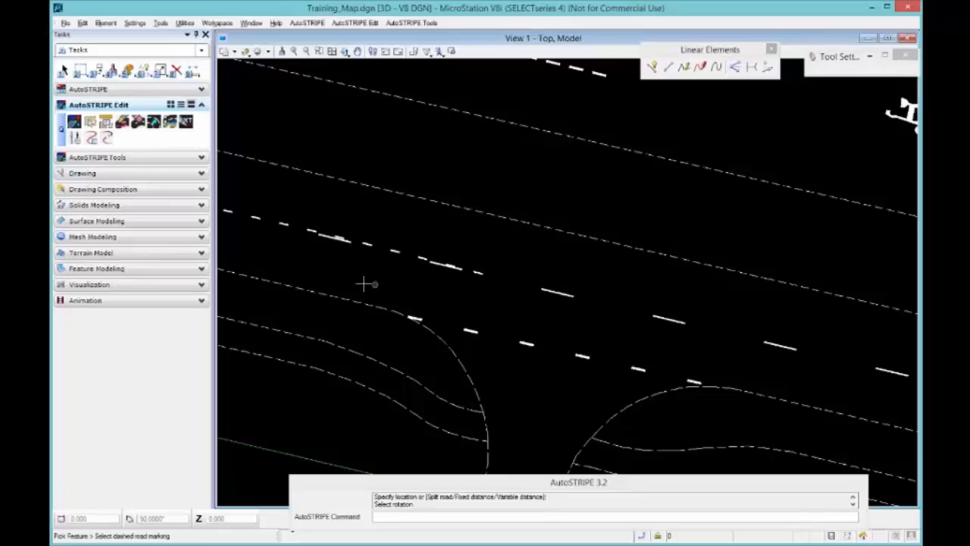
Add three modules to the west end of the short-dash line that curves toward the roundabout.
middle_drag(310, 245, 516, 228)
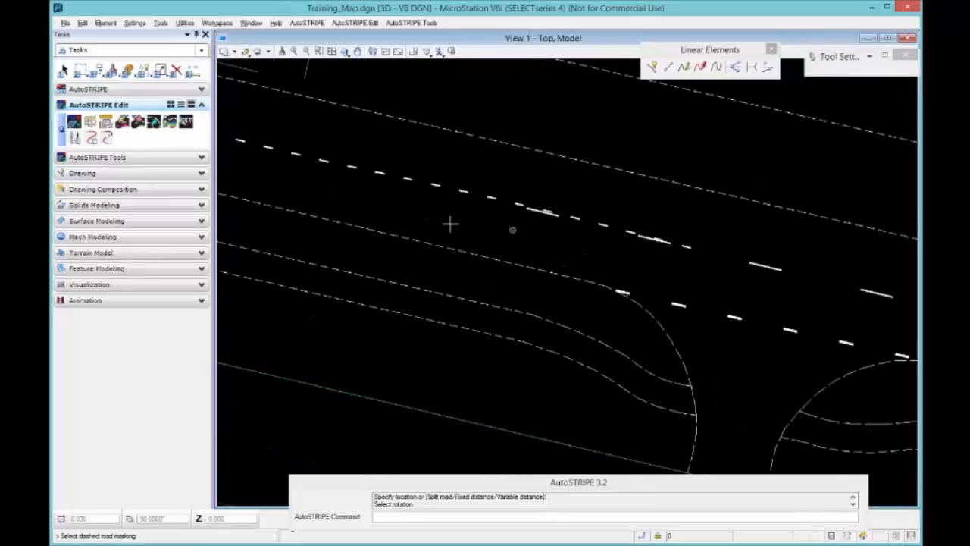
middle_drag(397, 213, 835, 319)
middle_drag(389, 232, 715, 254)
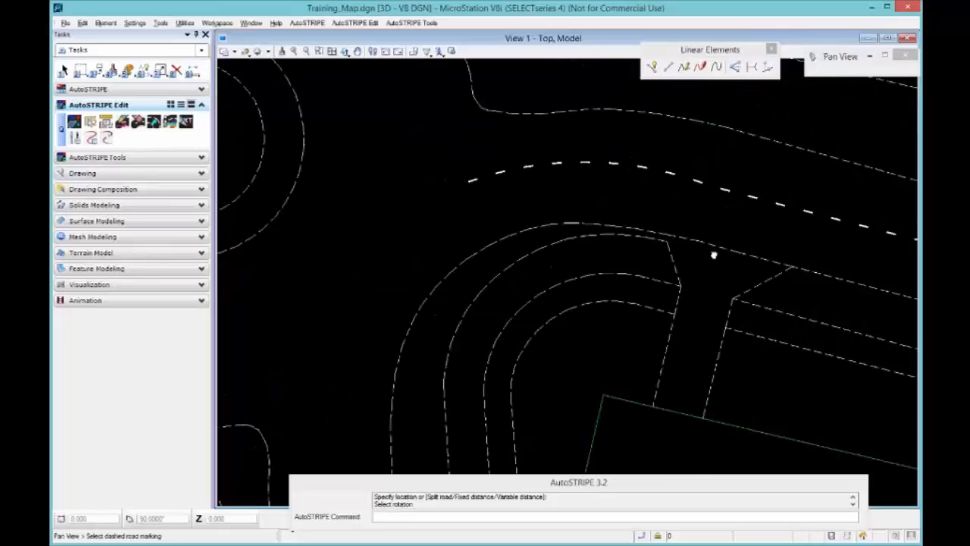
click(475, 181)
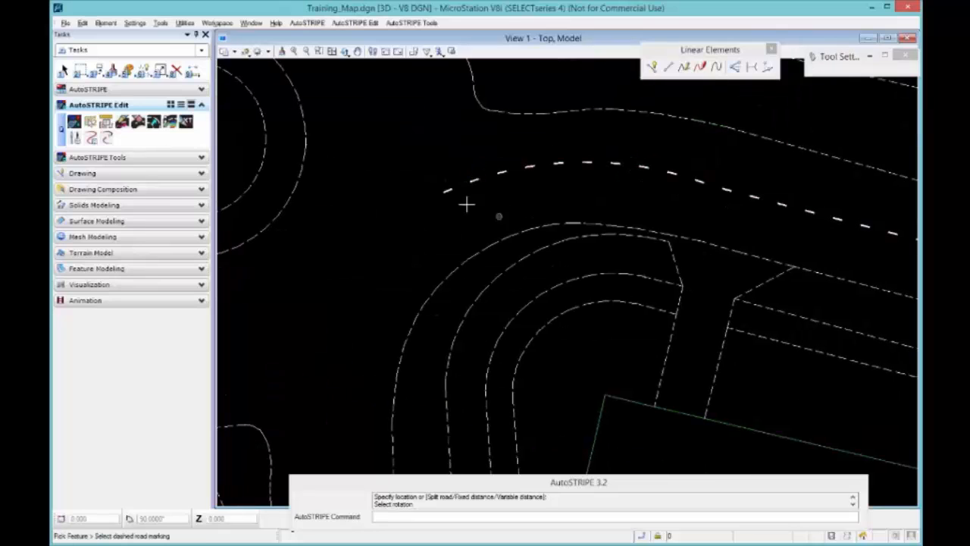
click(449, 193)
click(418, 202)
Place a CYLINDERCONE street feature just beyond the west end of the extended short-dash line and accept its rotation.
click(201, 157)
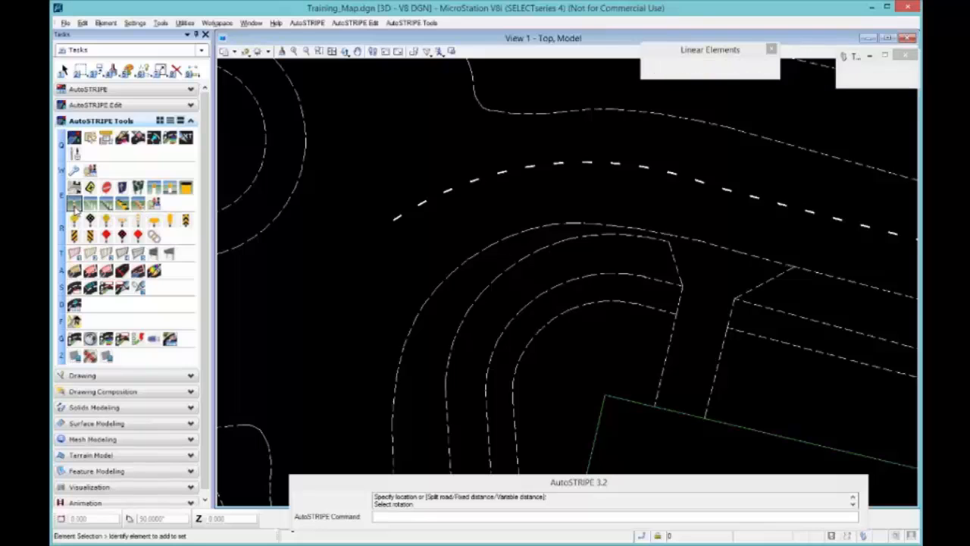
click(74, 206)
scroll(520, 174, up, 5)
scroll(472, 214, down, 5)
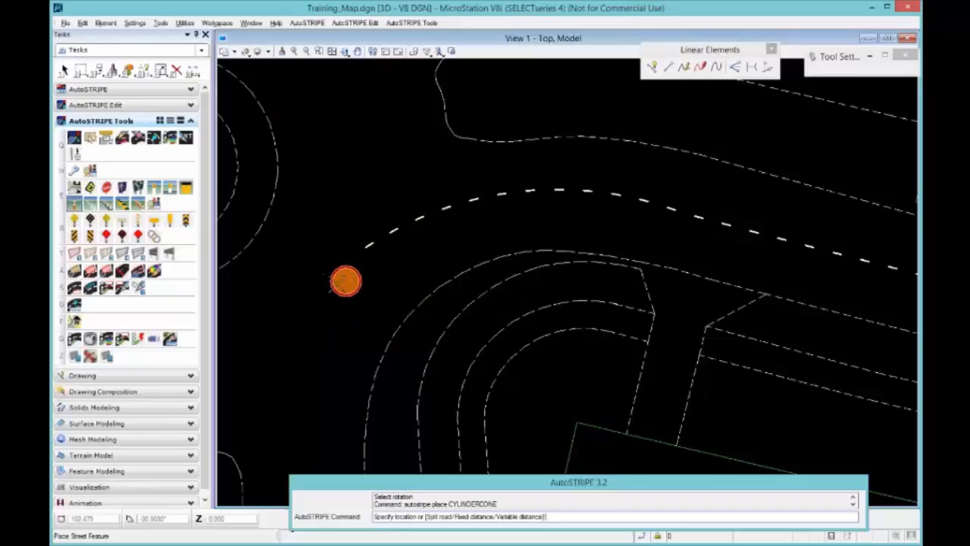
click(337, 266)
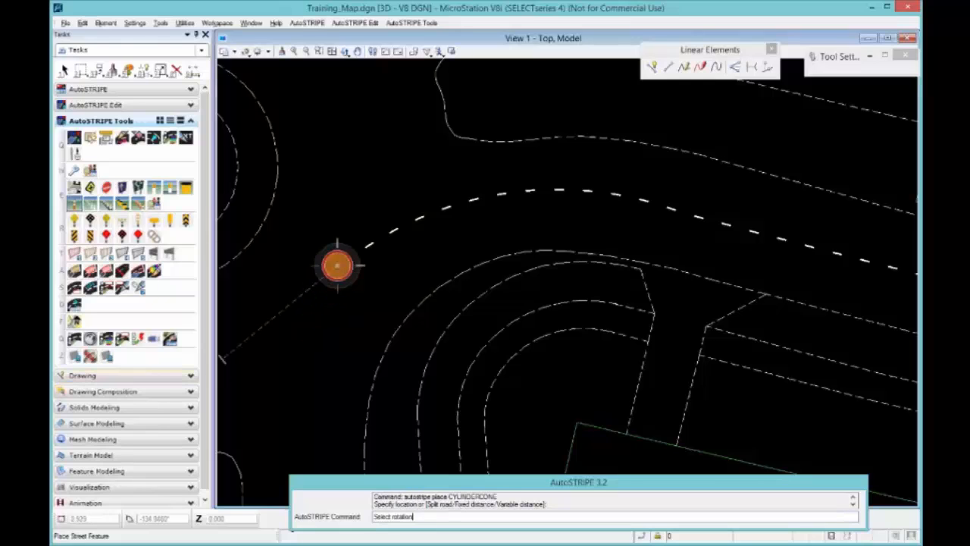
click(337, 265)
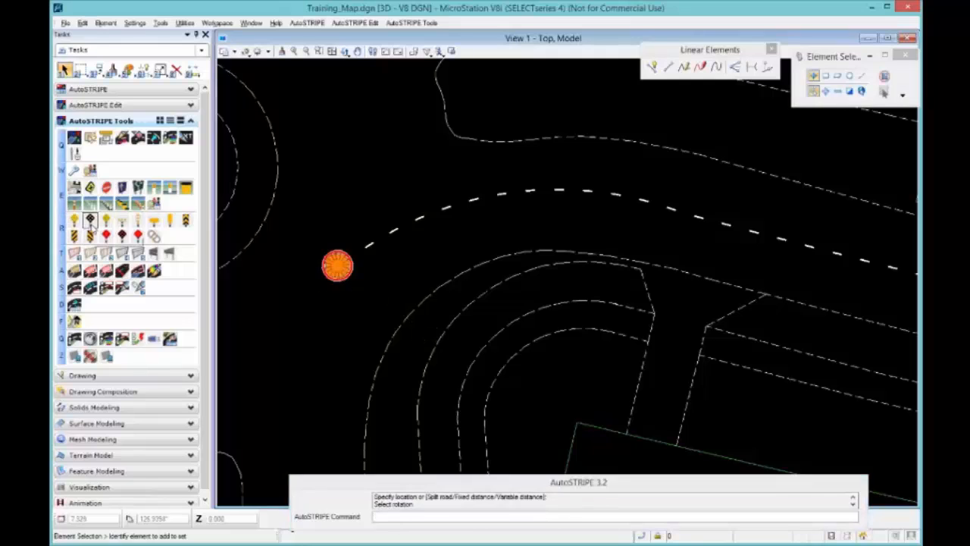
Place an OM1-2 object marker at the kerb nose north of the curved dashed line, rotated to follow the road eastward.
click(90, 220)
click(500, 121)
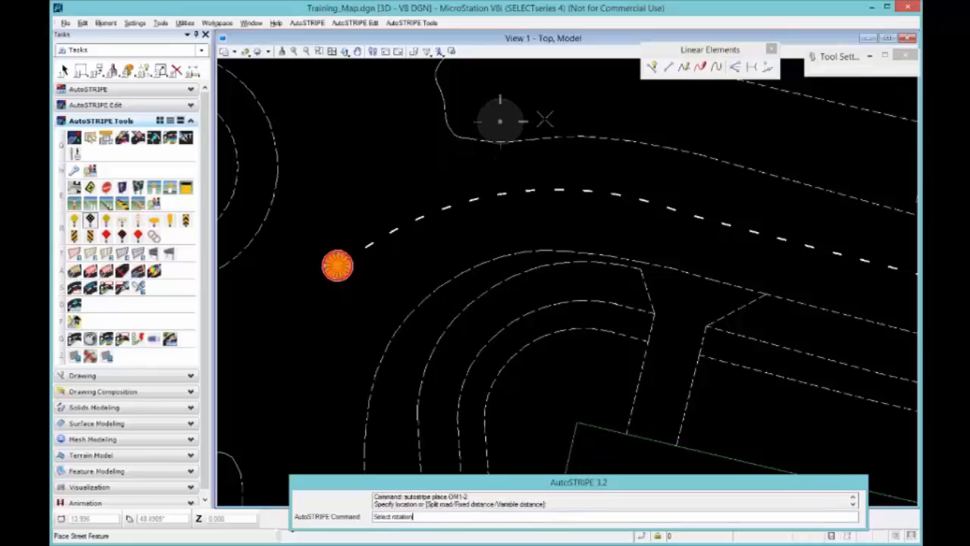
click(663, 156)
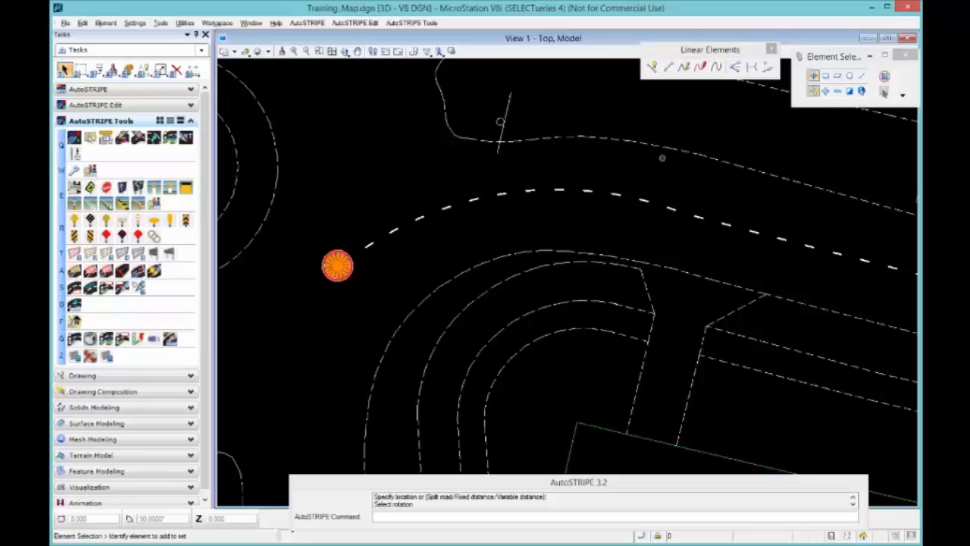
Generate inquiry tables for Linear, Text Inquiry, Symbol Markings, Area and Paving without pricing, and place them in the empty space east of the map.
scroll(667, 219, down, 3)
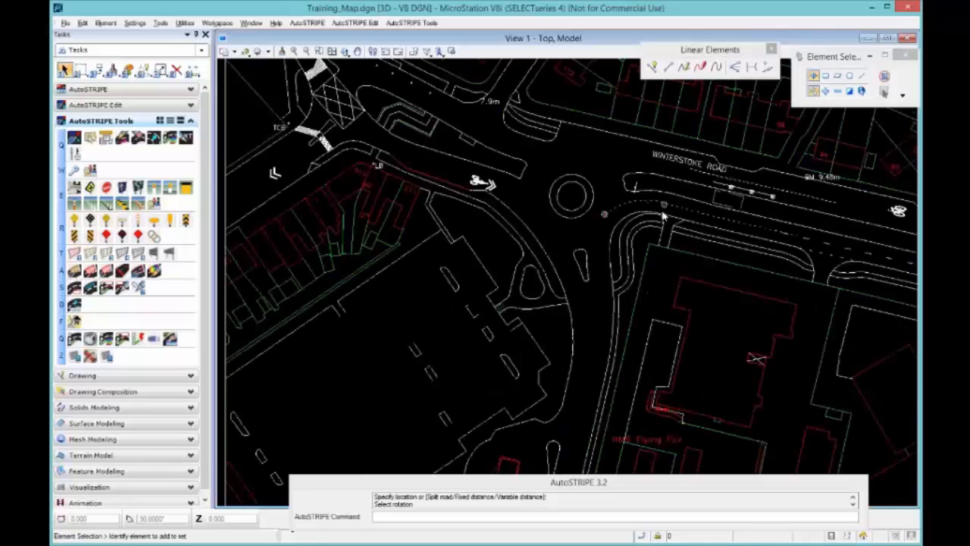
middle_drag(808, 223, 464, 286)
middle_drag(464, 243, 465, 244)
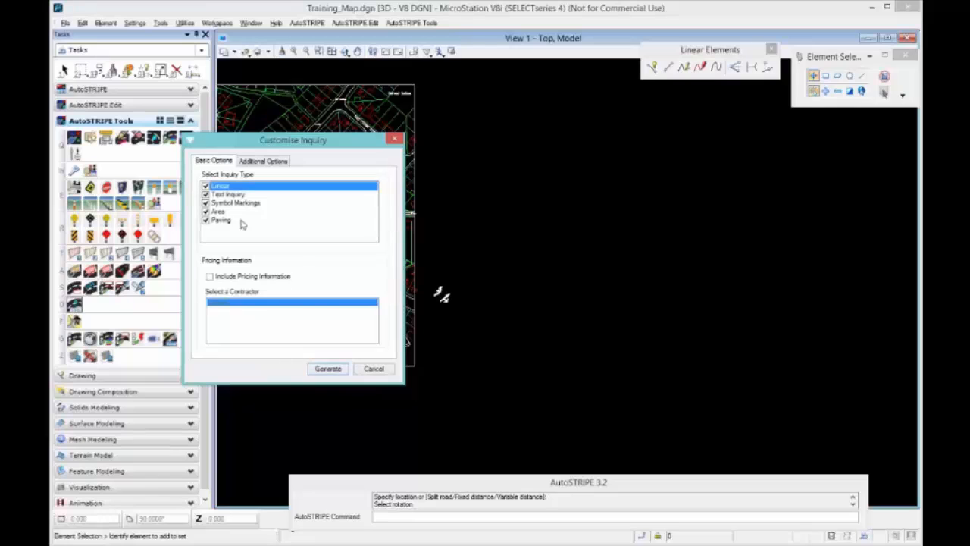
click(329, 368)
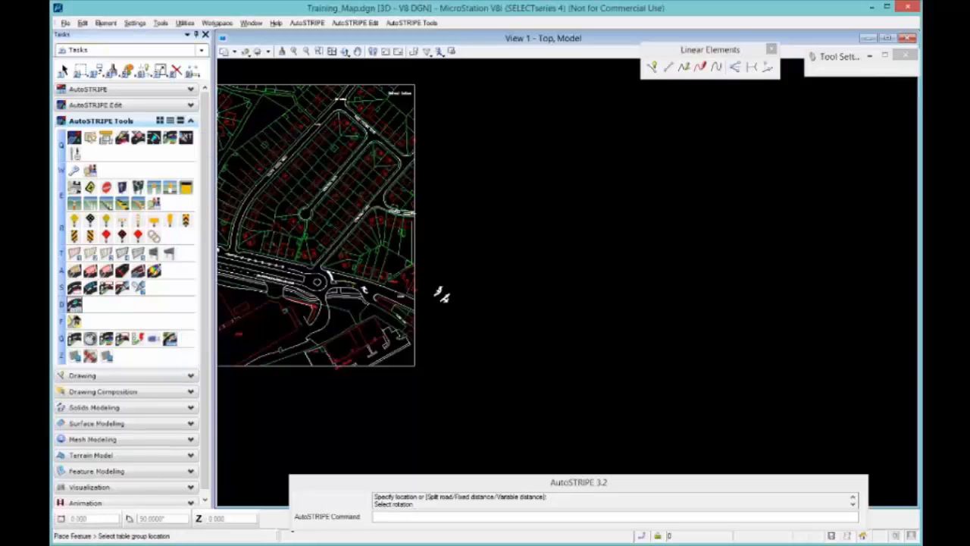
click(489, 200)
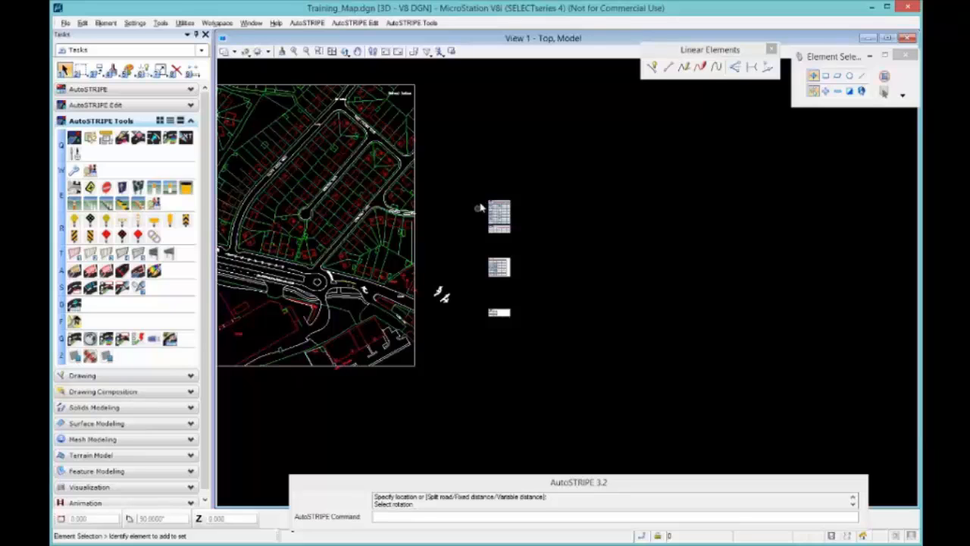
Examine the Linear inquiry table for each line type's width, marking length, gap length and approximate quantity.
scroll(480, 198, up, 5)
scroll(735, 292, up, 2)
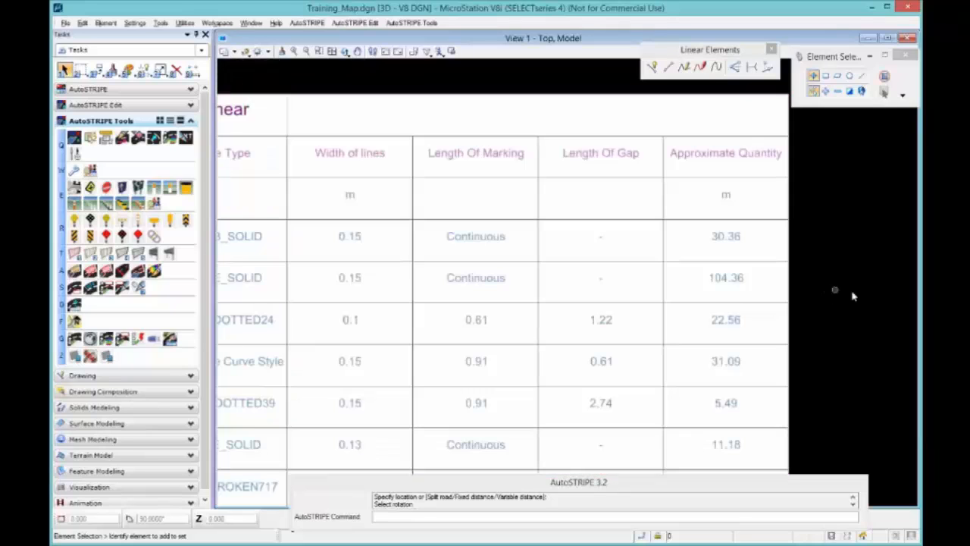
middle_drag(851, 294, 900, 293)
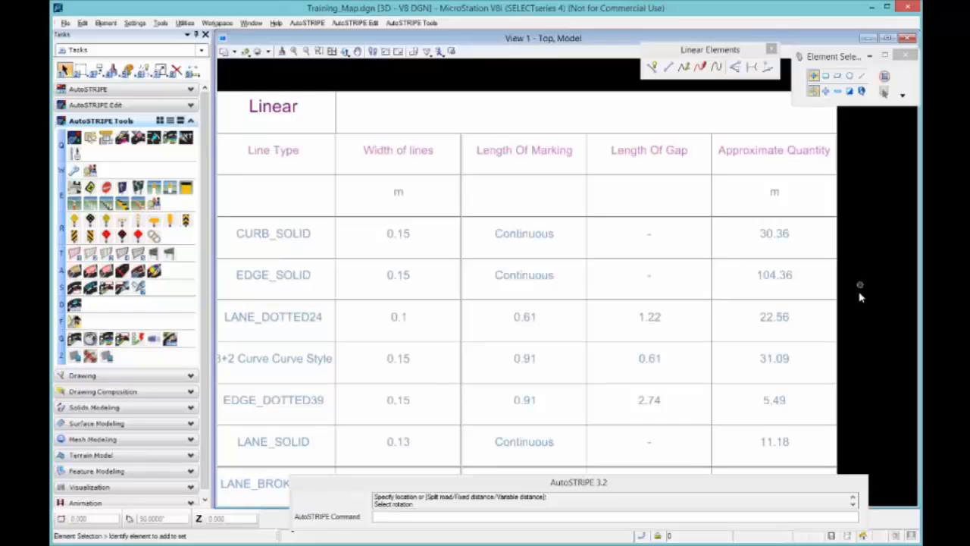
middle_drag(862, 340, 885, 281)
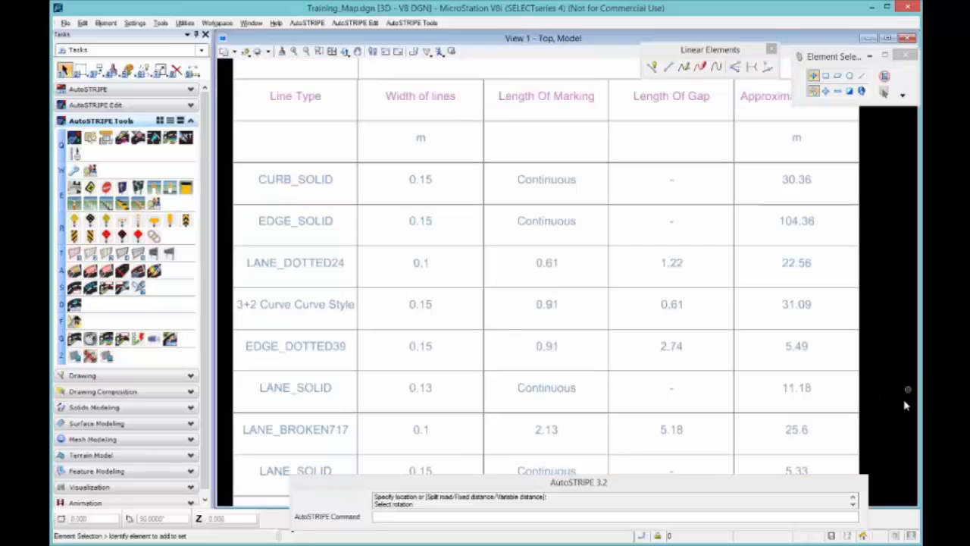
middle_drag(895, 416, 890, 283)
middle_drag(876, 393, 873, 268)
Examine the Text Inquiry table for message heights, letters per message and message totals, and locate the inquiry table below it.
middle_drag(881, 369, 751, 187)
scroll(869, 309, down, 1)
scroll(618, 391, down, 1)
scroll(609, 386, up, 3)
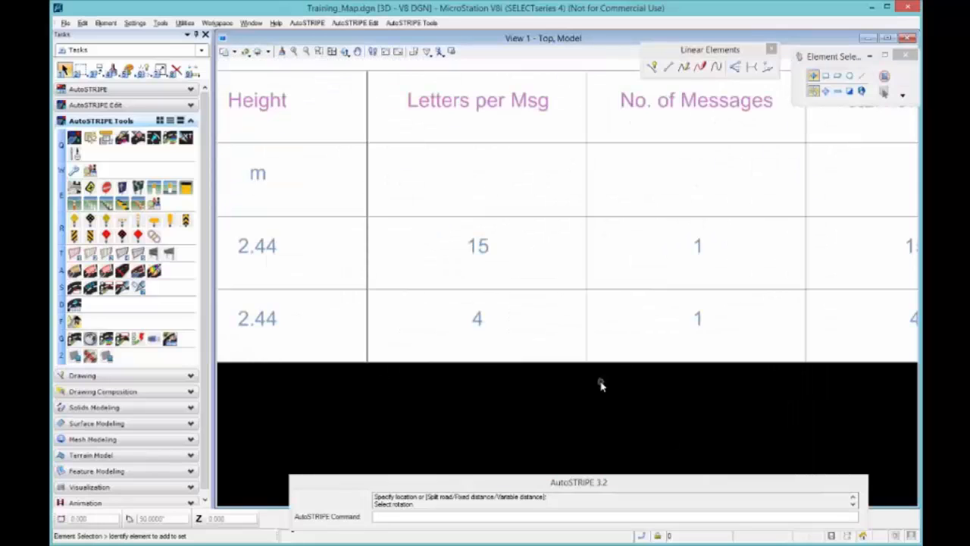
scroll(599, 390, down, 1)
middle_drag(567, 397, 622, 384)
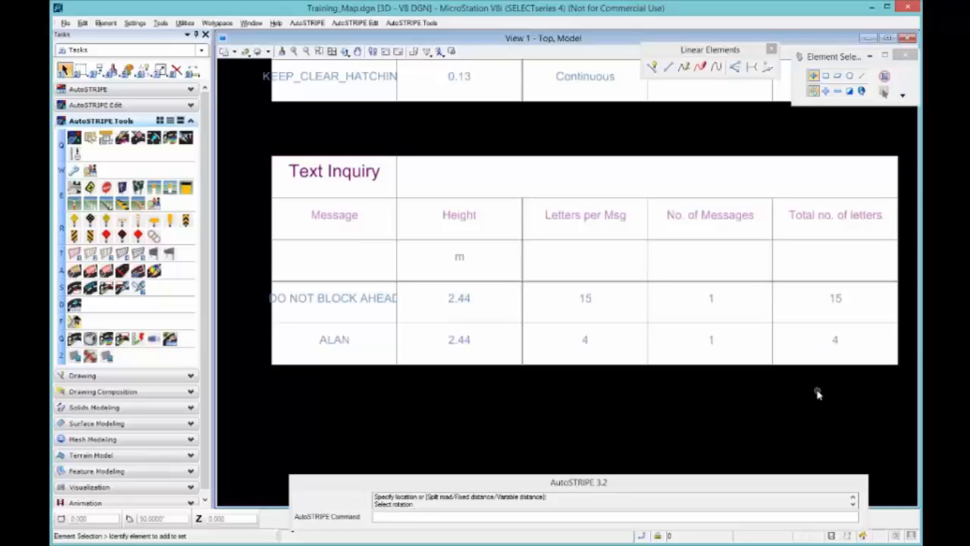
middle_drag(635, 419, 584, 349)
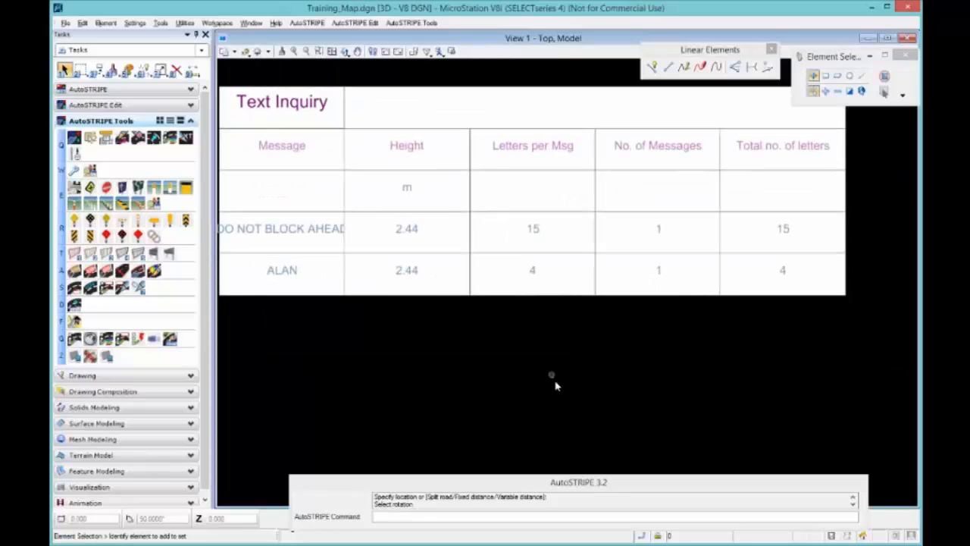
scroll(511, 430, down, 3)
middle_drag(511, 429, 526, 243)
scroll(520, 268, down, 4)
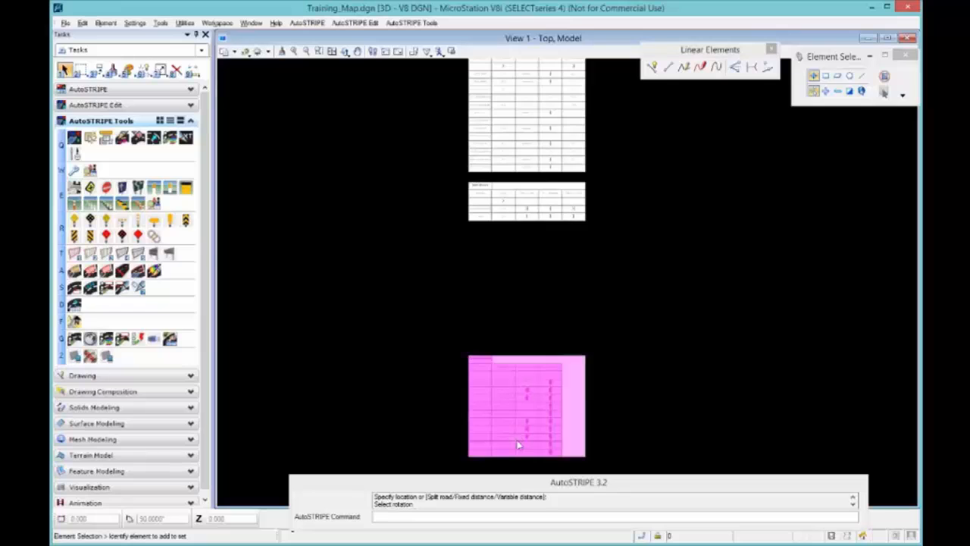
Examine the Symbol Markings inquiry table for each symbol's description, size and quantity.
scroll(526, 455, down, 2)
scroll(526, 456, up, 5)
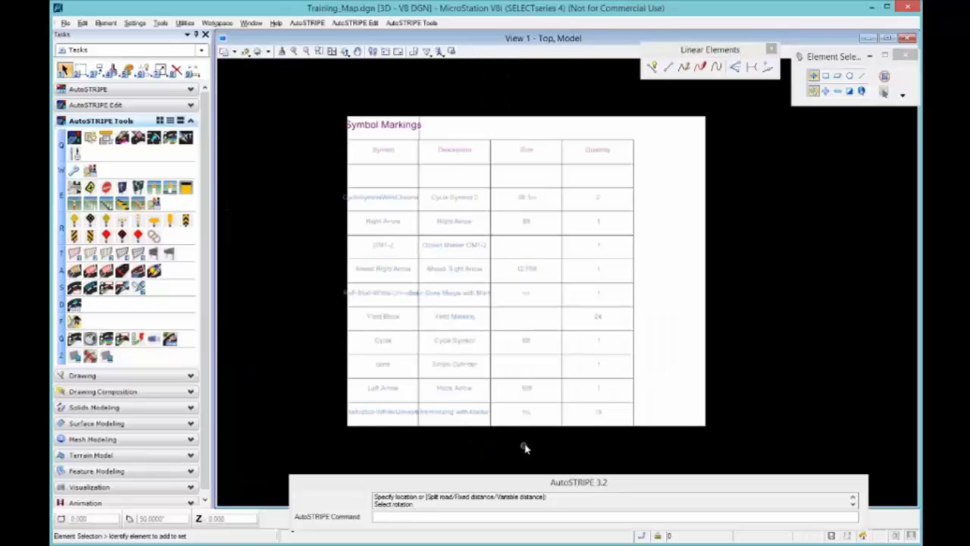
middle_drag(525, 441, 556, 403)
click(672, 175)
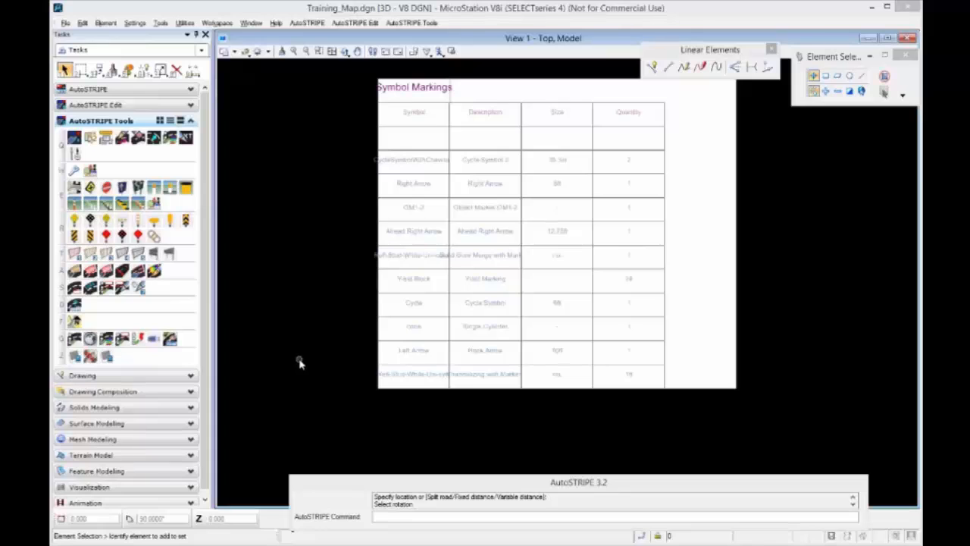
Open the properties of the Lane Dotted 2+2 line around the roundabout and examine its drawn length and line plus gap marking length.
scroll(292, 250, down, 5)
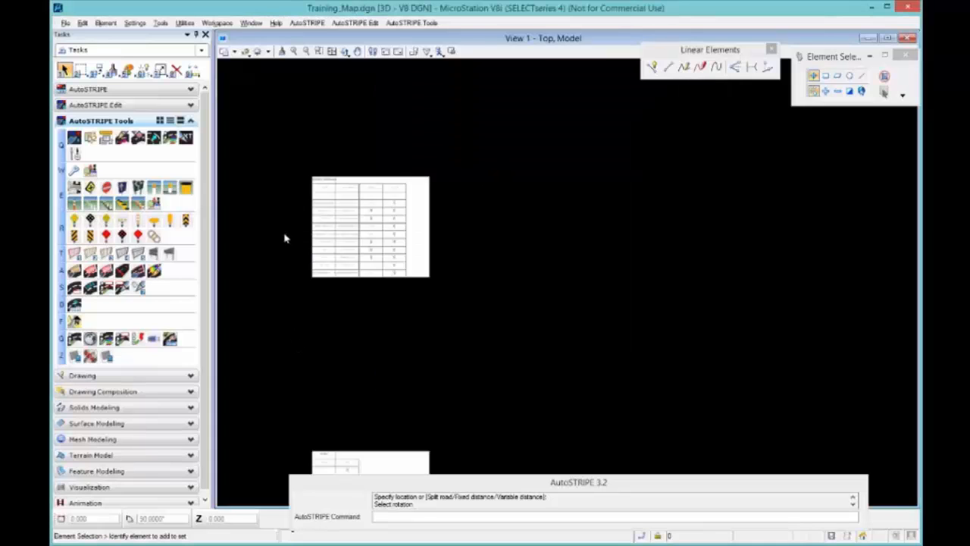
middle_drag(254, 250, 730, 236)
middle_drag(312, 281, 461, 274)
scroll(466, 250, up, 5)
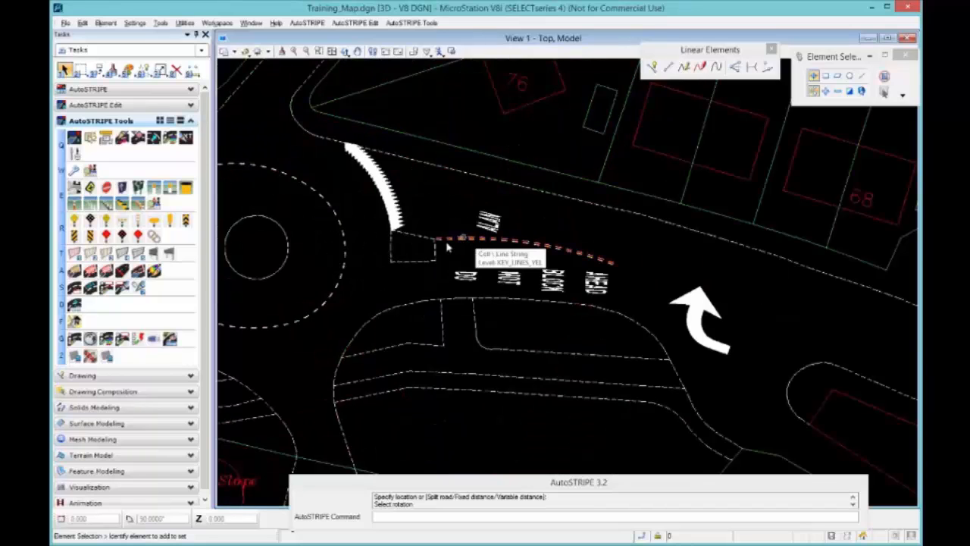
middle_drag(334, 257, 674, 248)
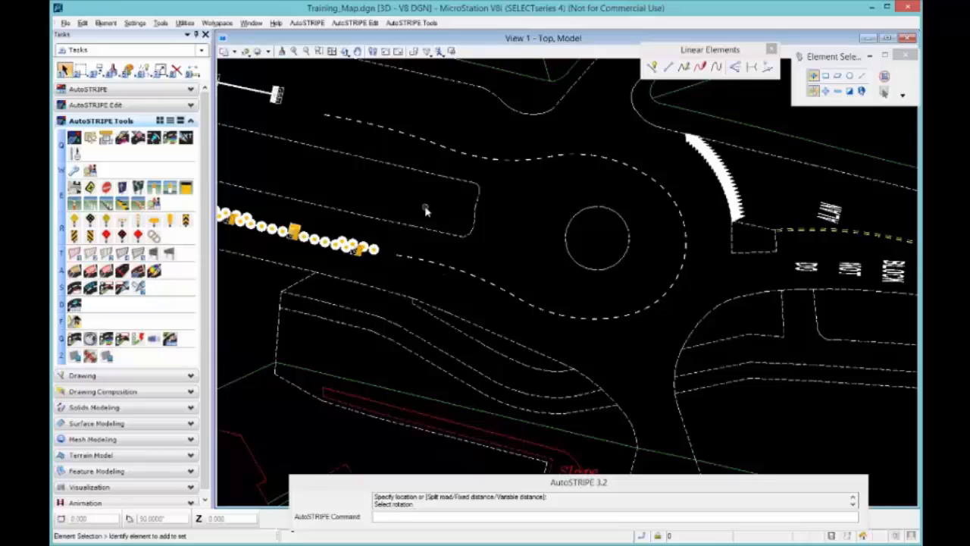
click(357, 24)
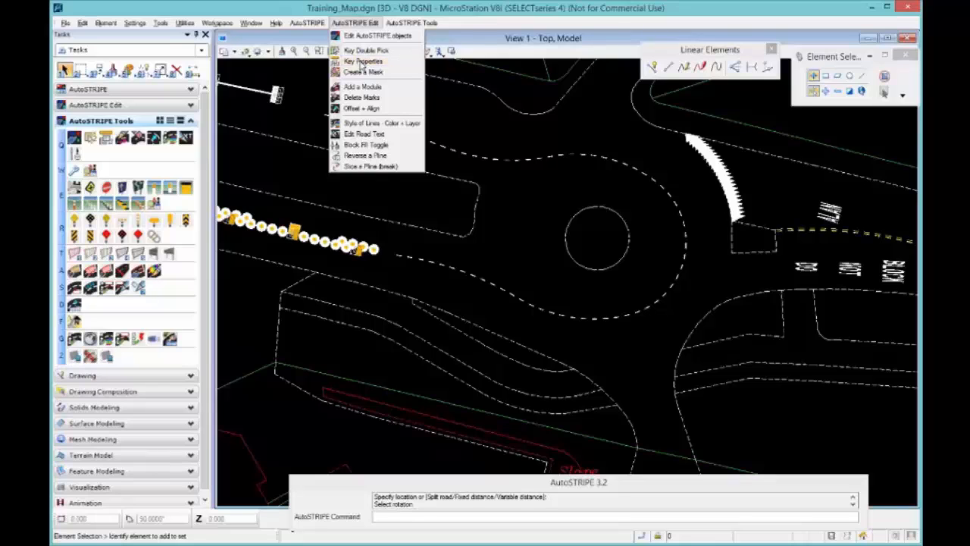
click(362, 63)
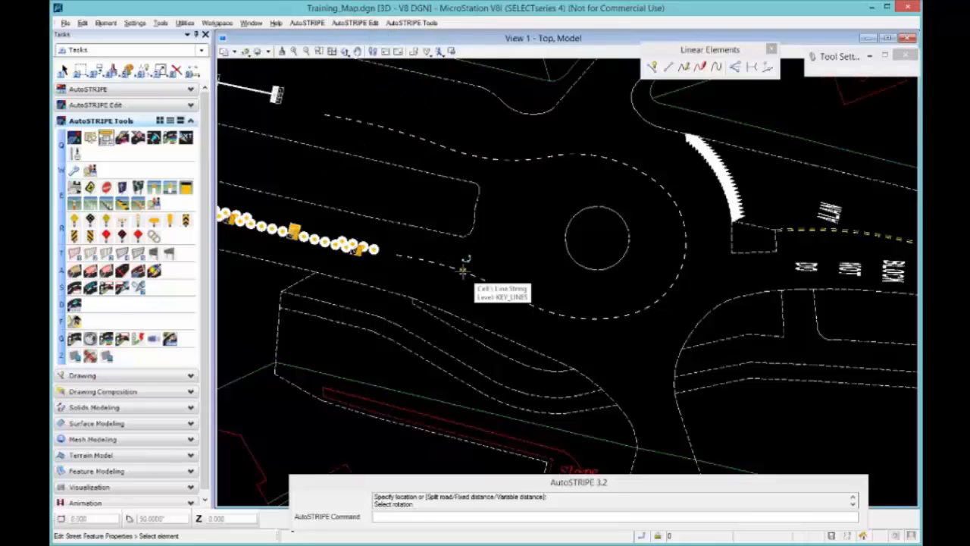
click(464, 271)
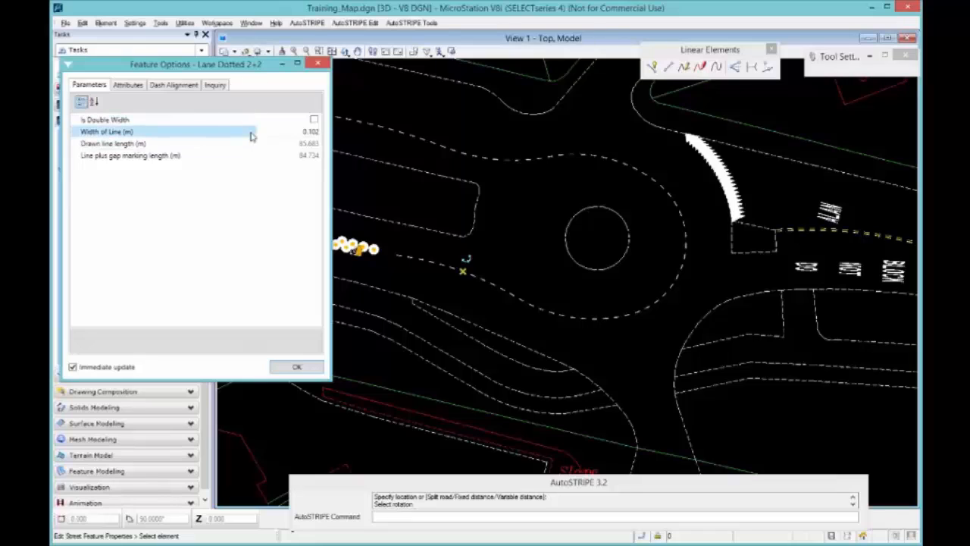
click(131, 146)
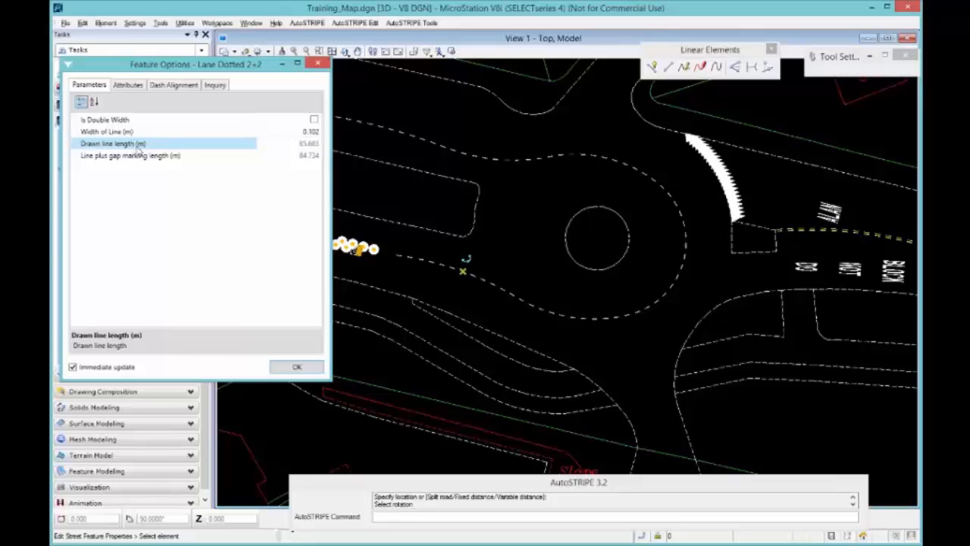
click(139, 156)
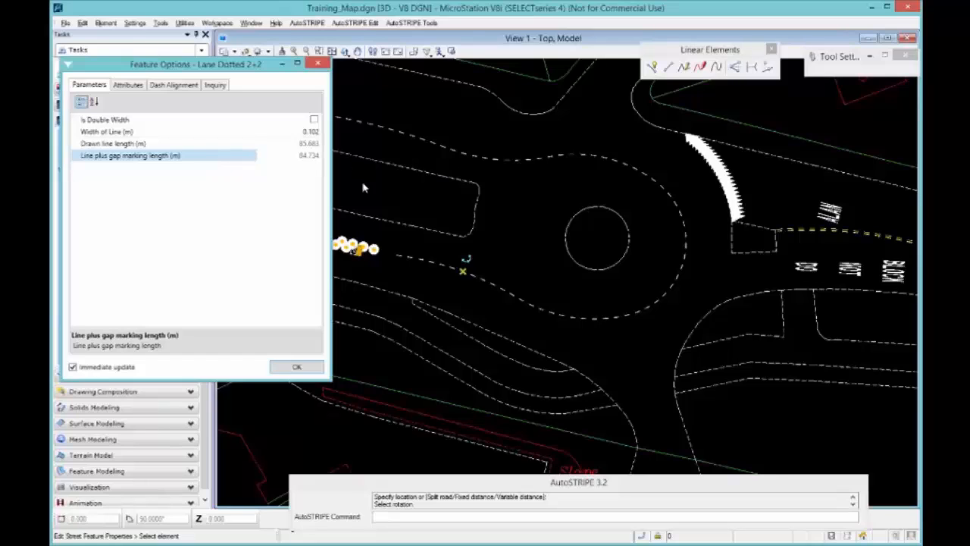
ctrl+click(307, 146)
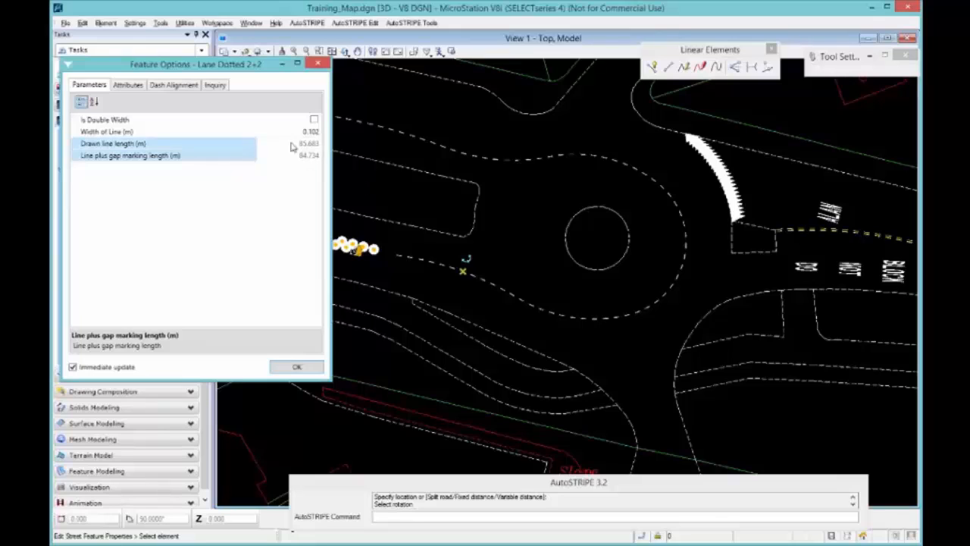
Compare the dotted lane line's approximate quantity in its inquiry data with the lengths in its parameters.
click(216, 88)
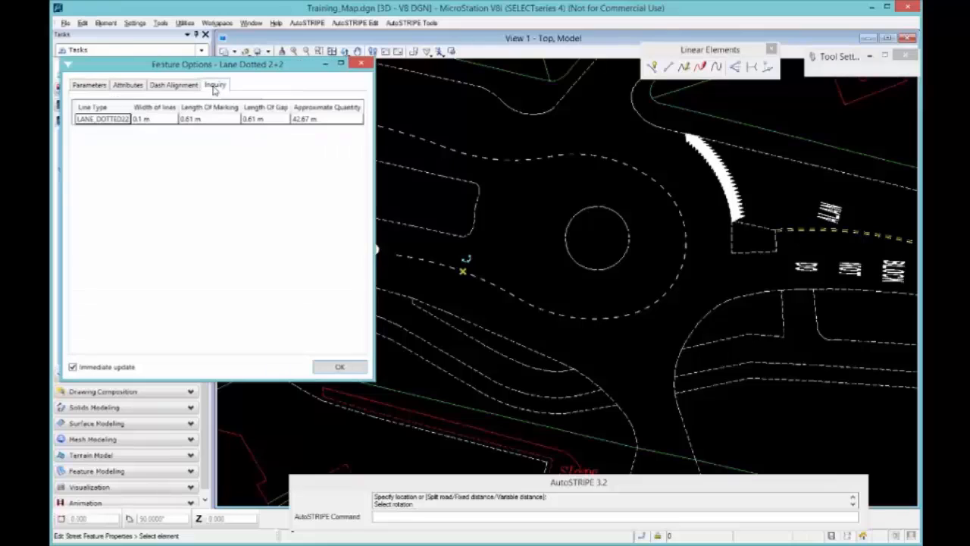
click(317, 121)
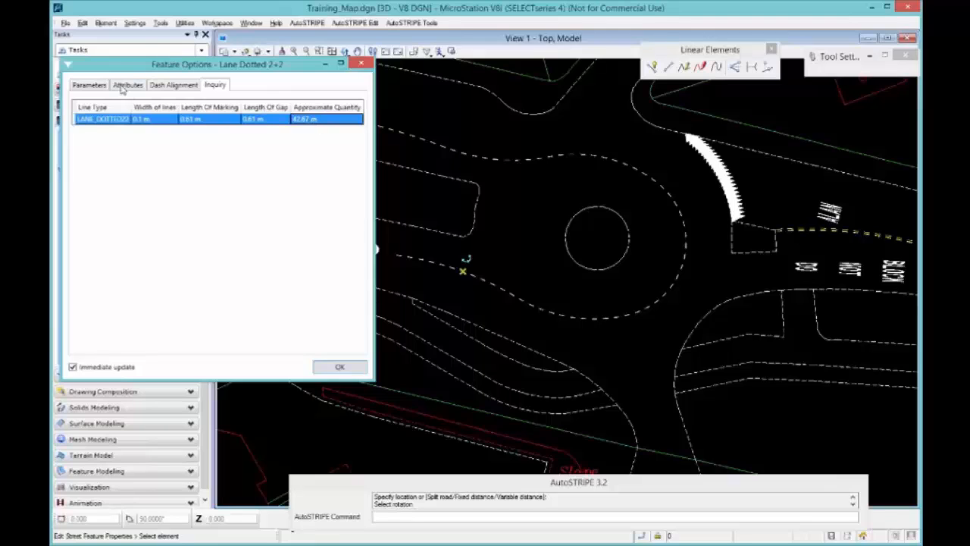
click(93, 88)
click(102, 146)
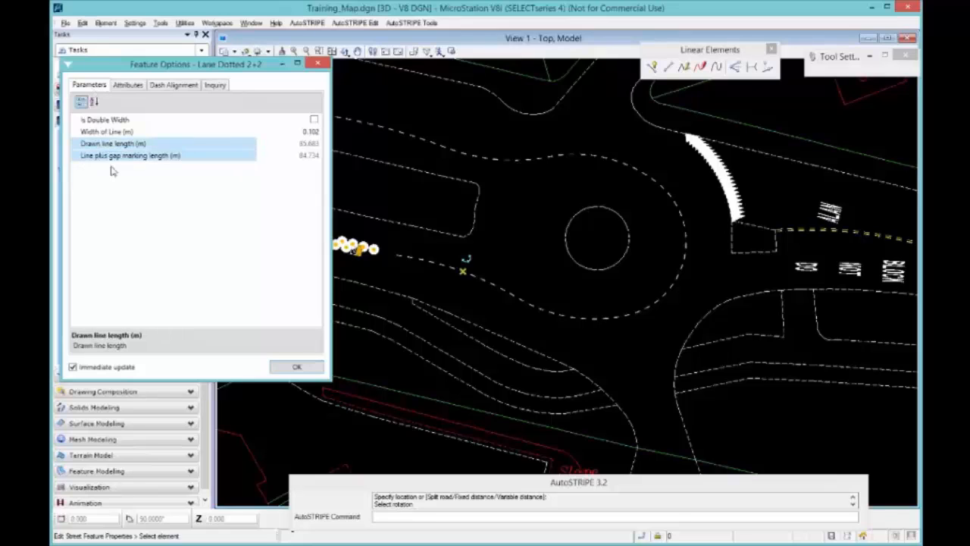
click(121, 158)
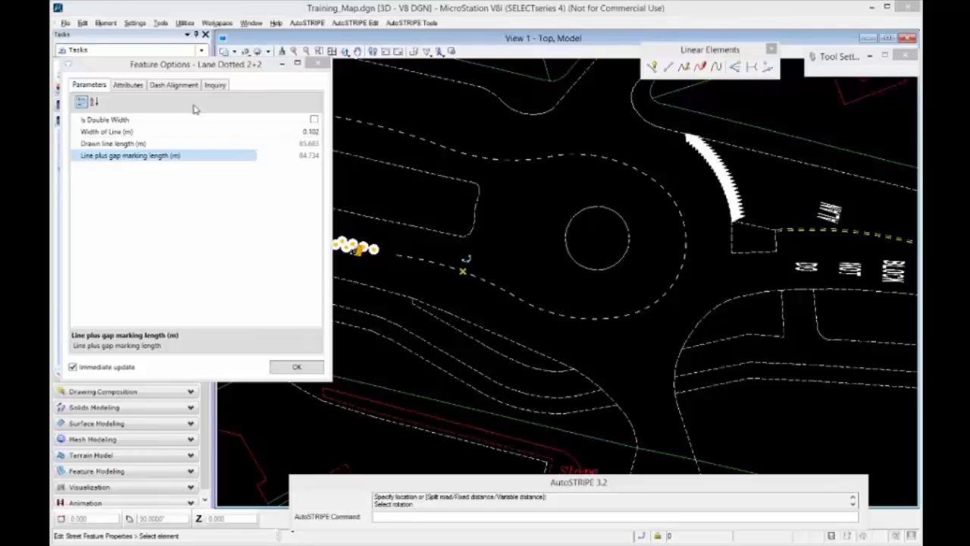
Set the line width of the dotted lane line around the roundabout to 0.152 m and close its properties.
click(308, 132)
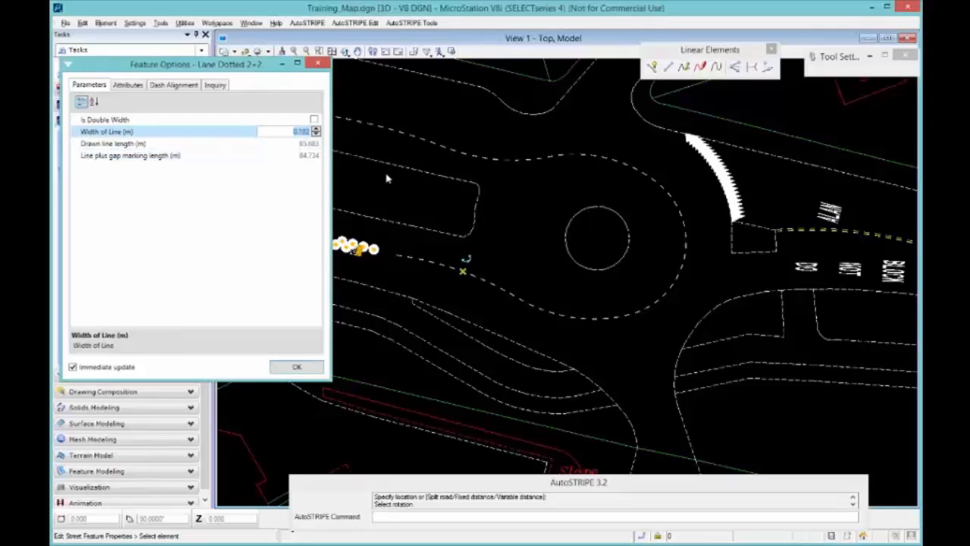
click(317, 129)
click(316, 130)
click(316, 130)
click(316, 130)
click(316, 130)
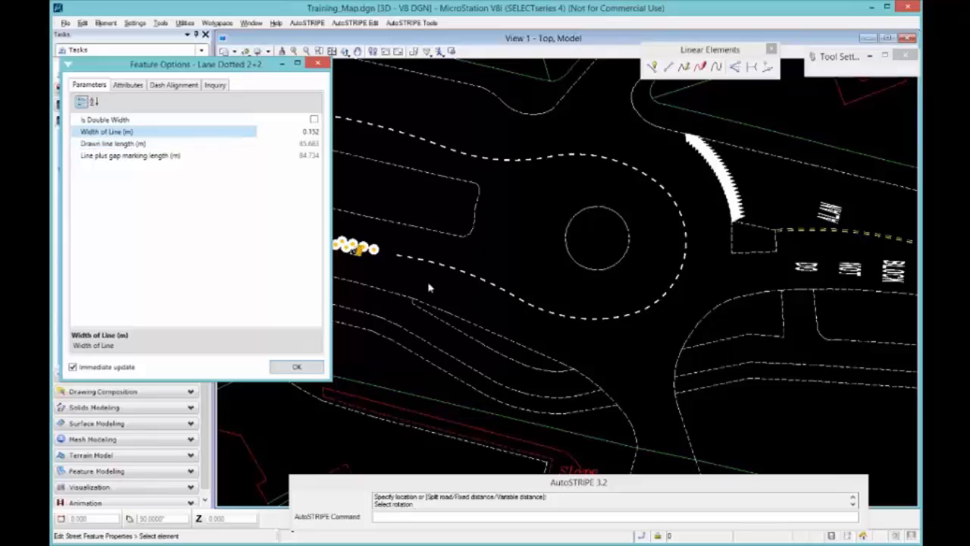
click(316, 63)
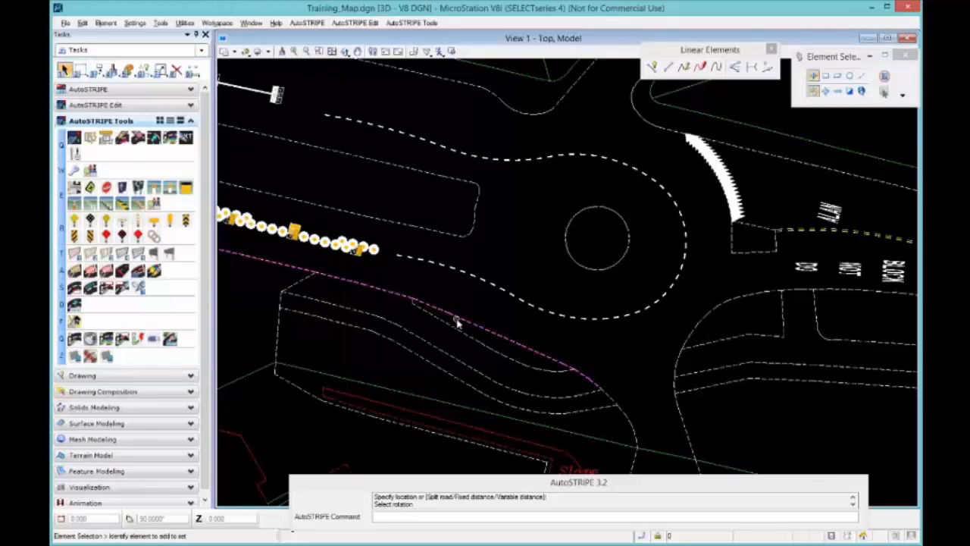
Try the double width option on the dotted lane line, turn it off again and close its properties.
scroll(363, 147, up, 5)
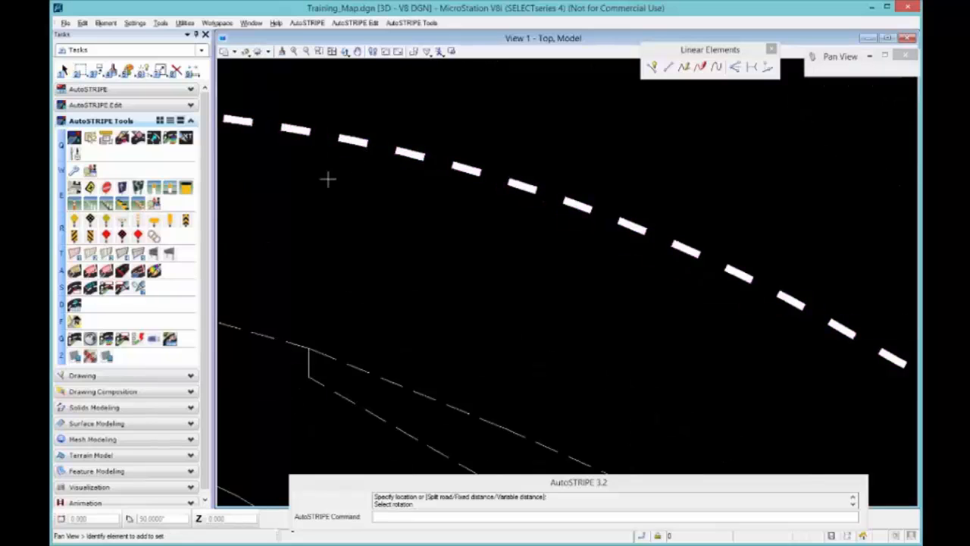
middle_drag(327, 178, 448, 213)
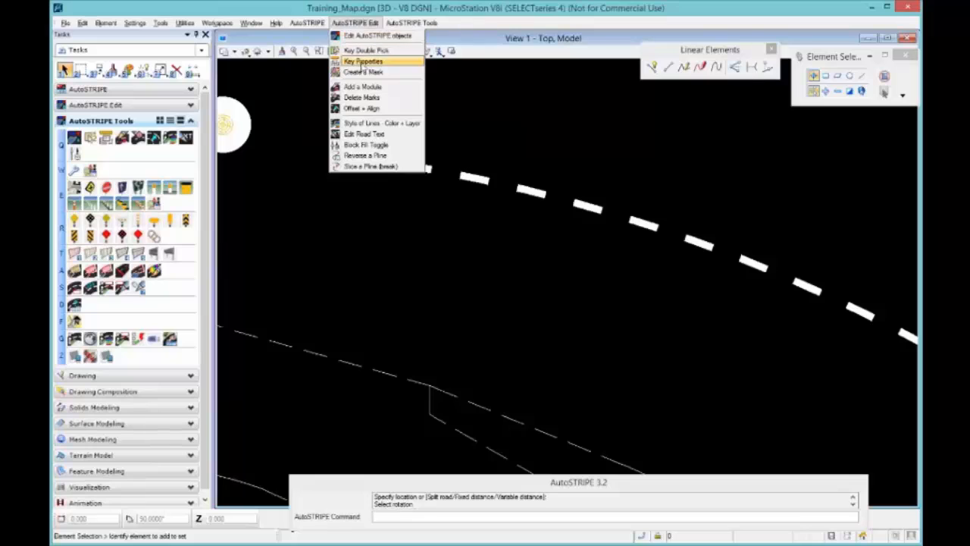
click(363, 61)
click(414, 167)
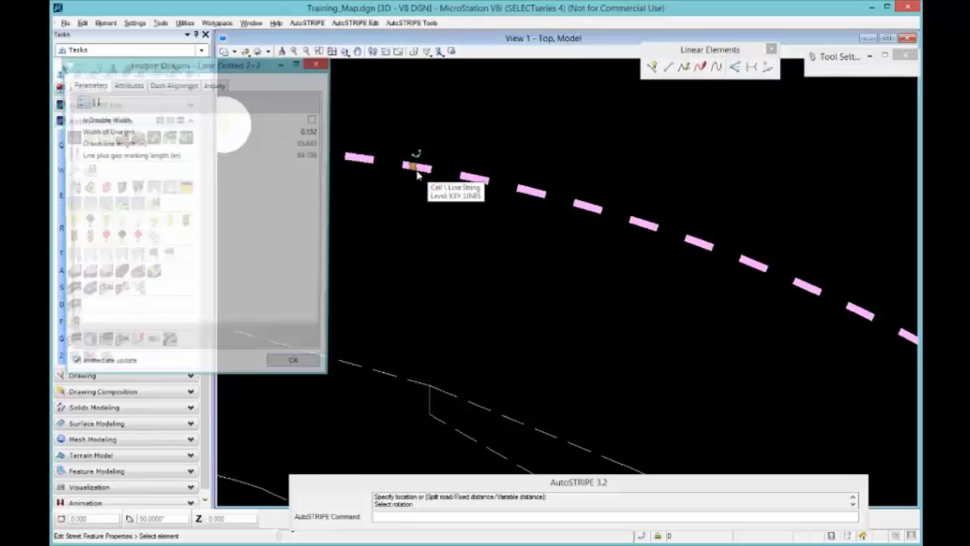
click(285, 131)
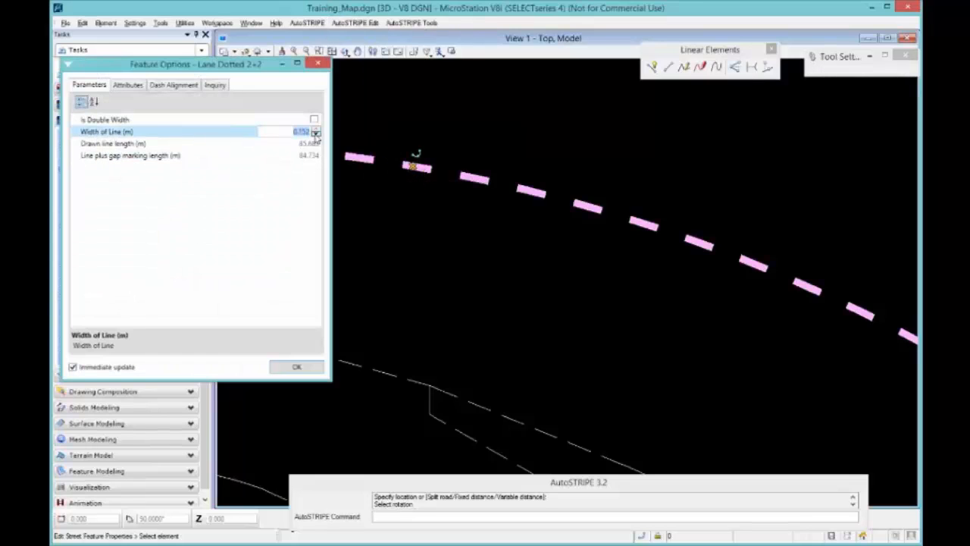
click(314, 121)
click(314, 120)
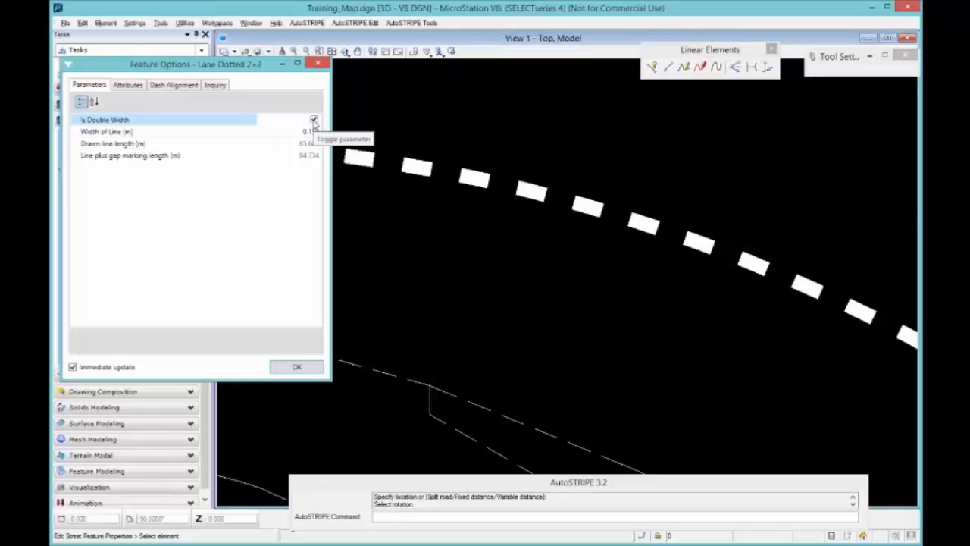
click(314, 120)
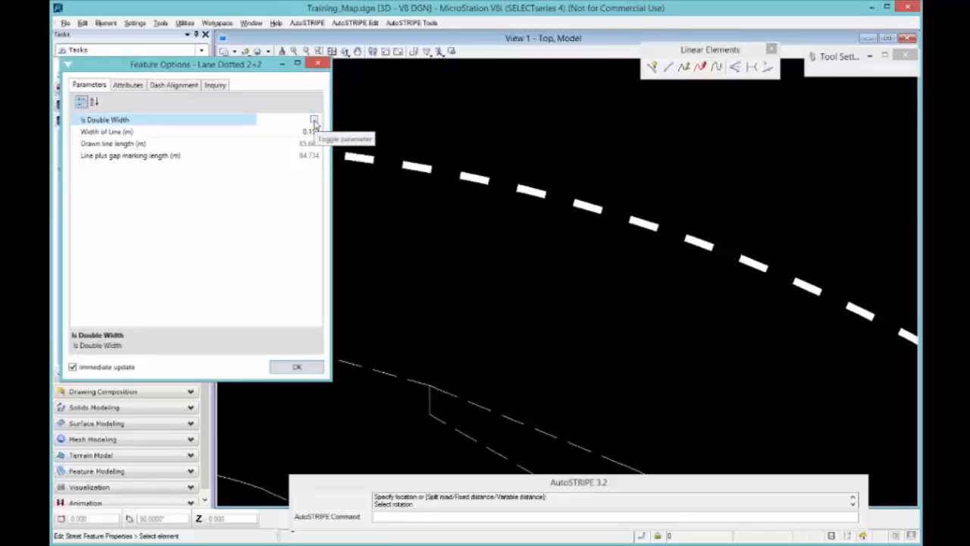
click(315, 122)
click(314, 121)
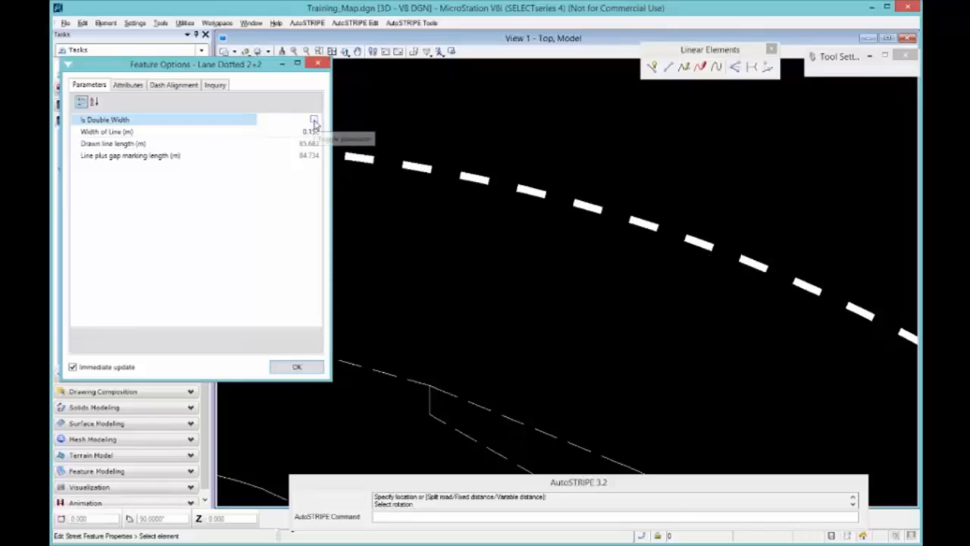
click(317, 64)
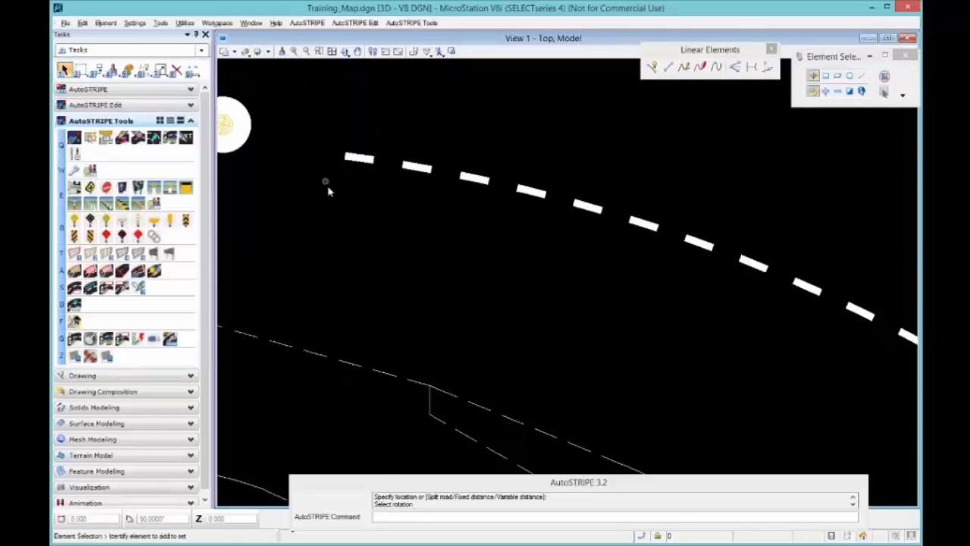
Locate the line of parking bays northwest of the roundabout and open its feature properties.
scroll(330, 186, down, 5)
middle_drag(330, 136, 583, 210)
middle_drag(269, 124, 689, 261)
middle_drag(381, 229, 809, 327)
middle_drag(310, 162, 778, 313)
scroll(607, 230, up, 6)
scroll(603, 227, up, 3)
middle_drag(500, 223, 399, 197)
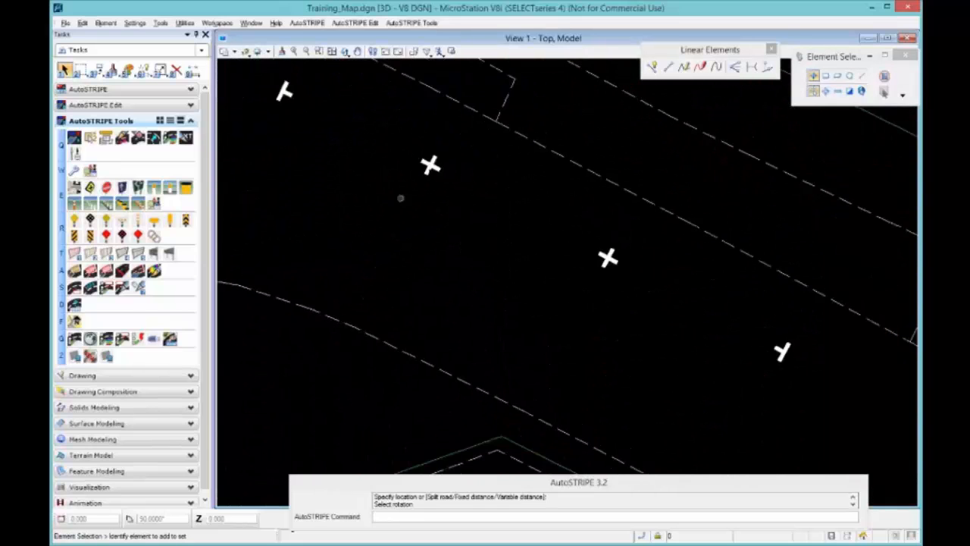
double_click(428, 166)
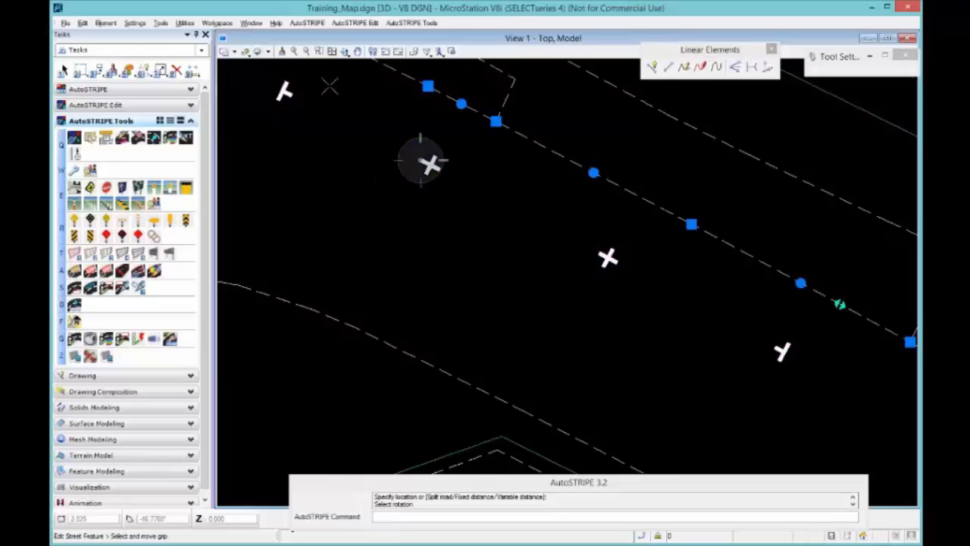
click(355, 23)
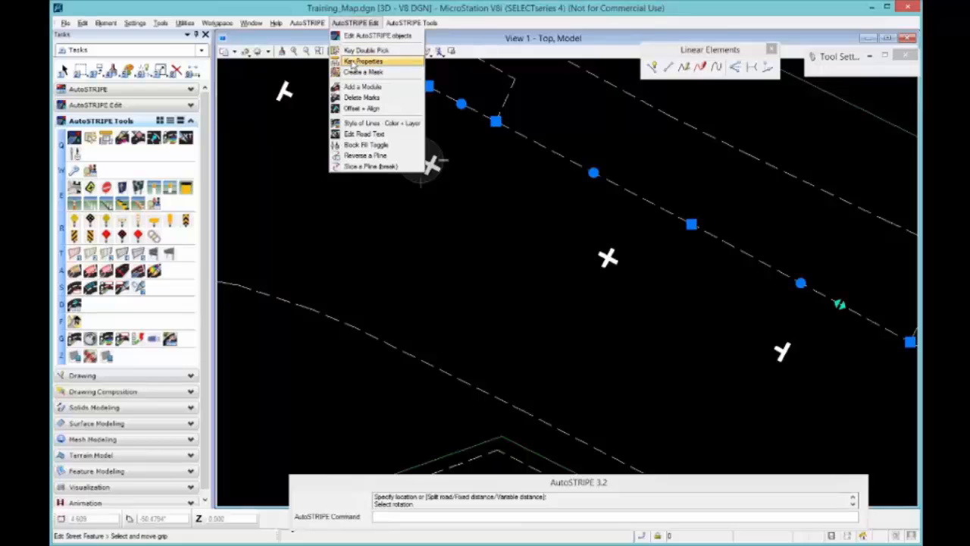
click(352, 61)
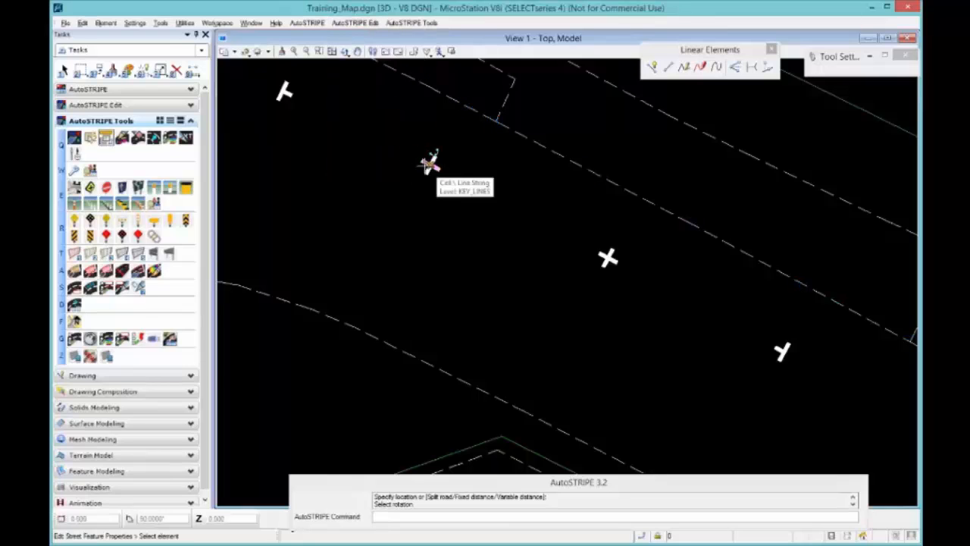
click(430, 164)
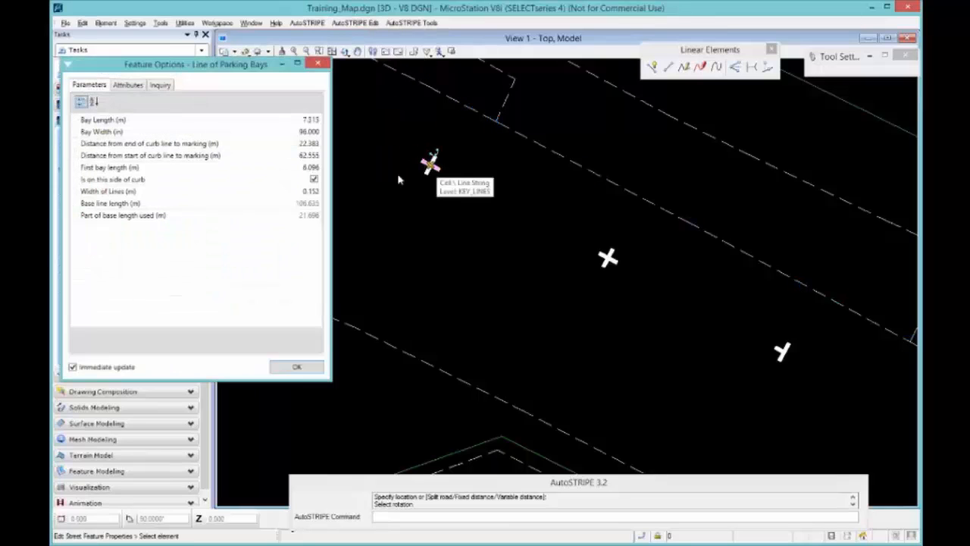
Set the bay width of the line of parking bays to 121 in.
click(302, 132)
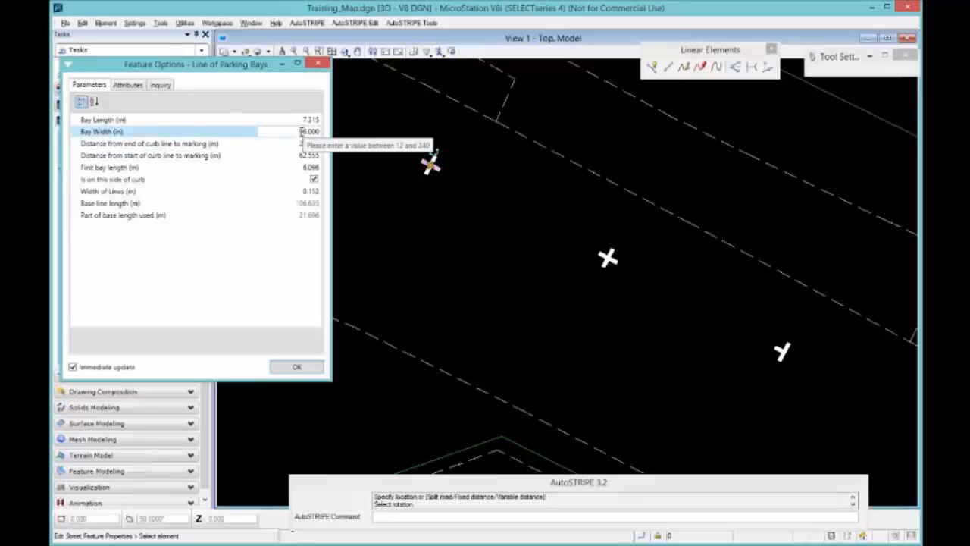
click(299, 132)
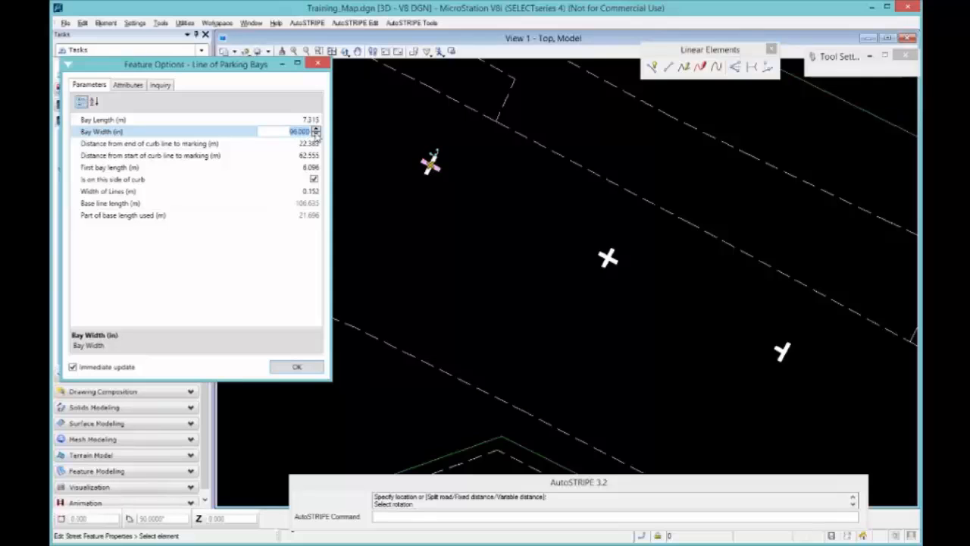
click(316, 129)
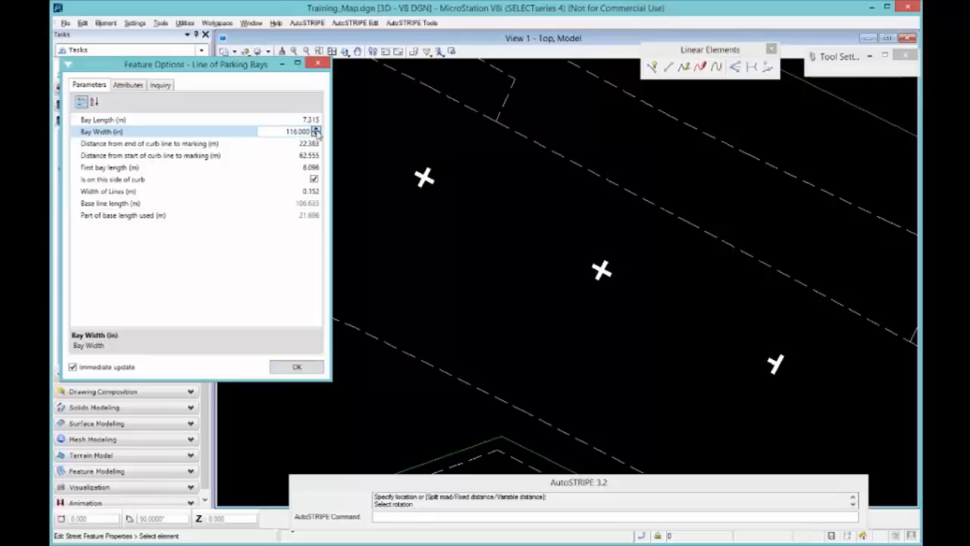
click(317, 128)
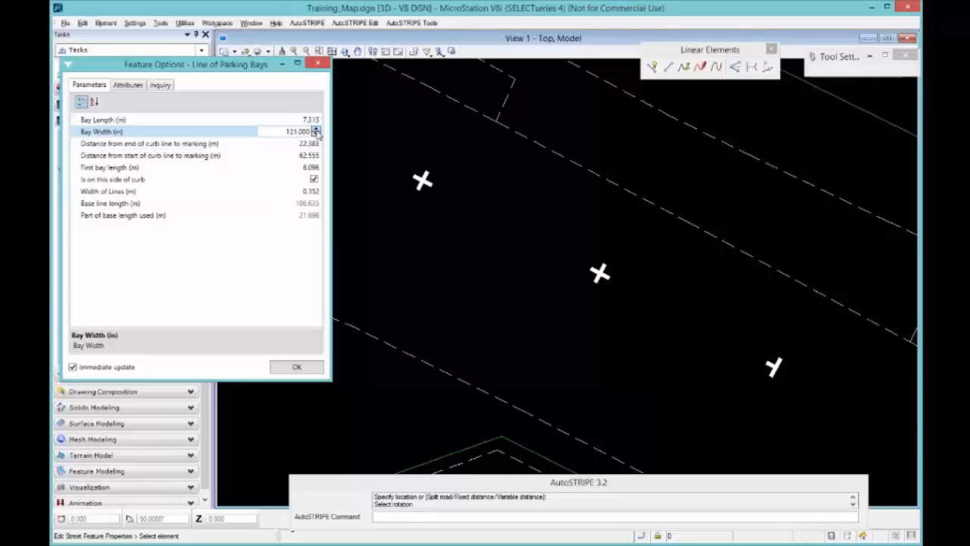
Reduce the bay width of the line of parking bays to 96 in.
click(317, 130)
click(316, 134)
click(316, 134)
click(317, 134)
click(316, 134)
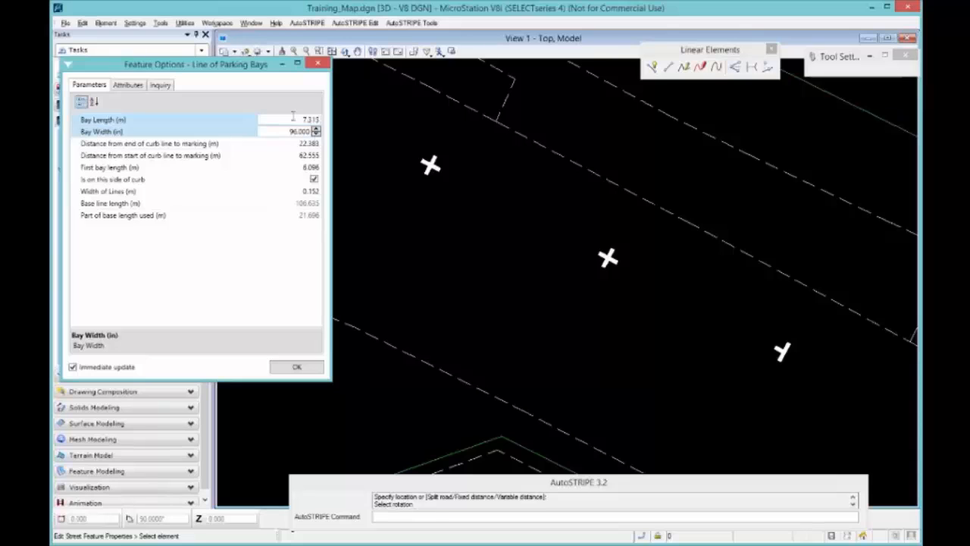
Set the bay length of the line of parking bays to 6.815 m.
click(316, 120)
click(316, 118)
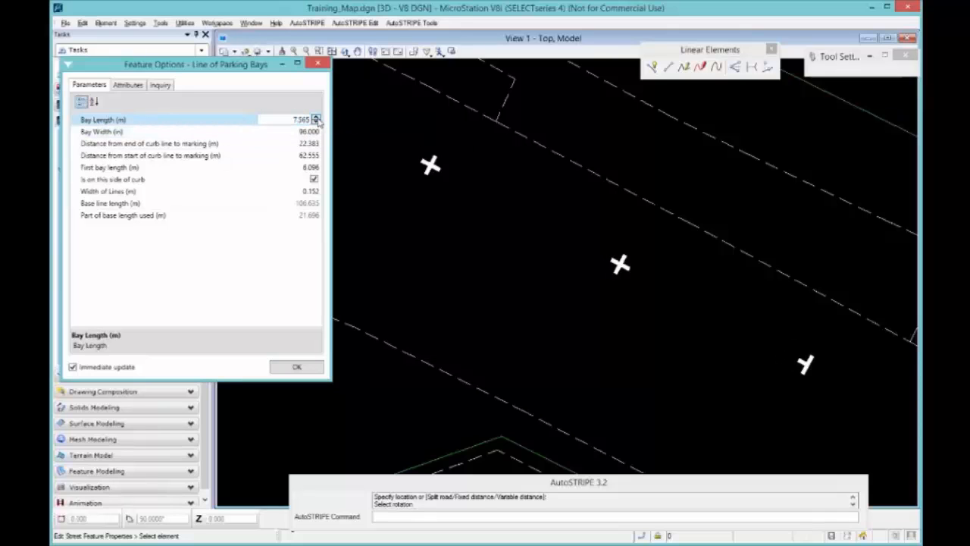
click(316, 118)
click(316, 118)
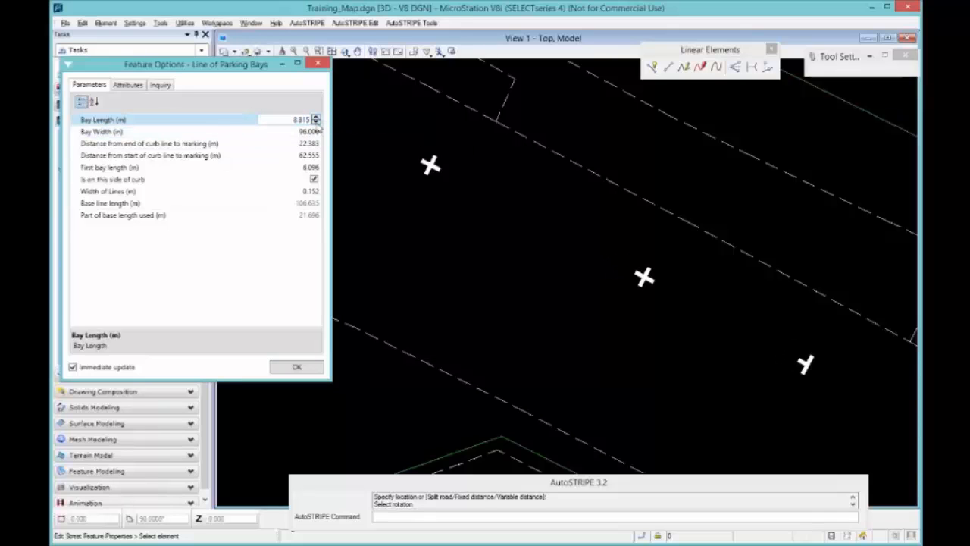
click(316, 122)
click(316, 122)
click(316, 122)
click(316, 122)
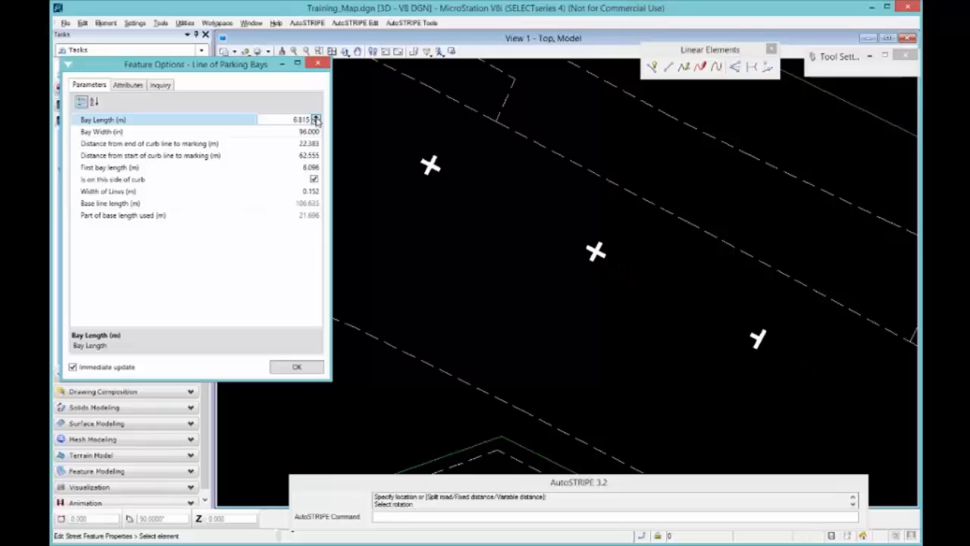
Increase the bay width of the line of parking bays to 111 in.
click(316, 131)
click(316, 129)
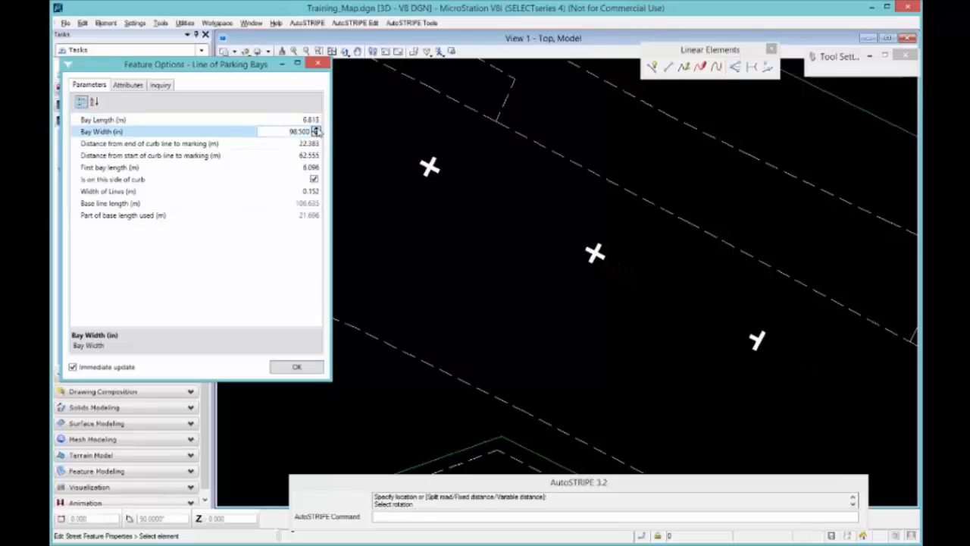
click(316, 130)
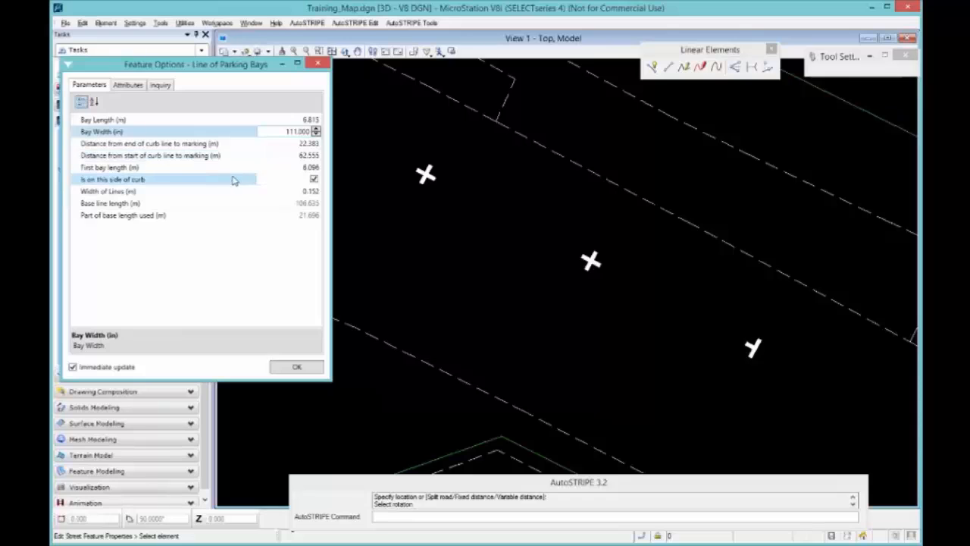
Set the first bay length of the line of parking bays to 7.096 m and accept the feature options.
click(278, 167)
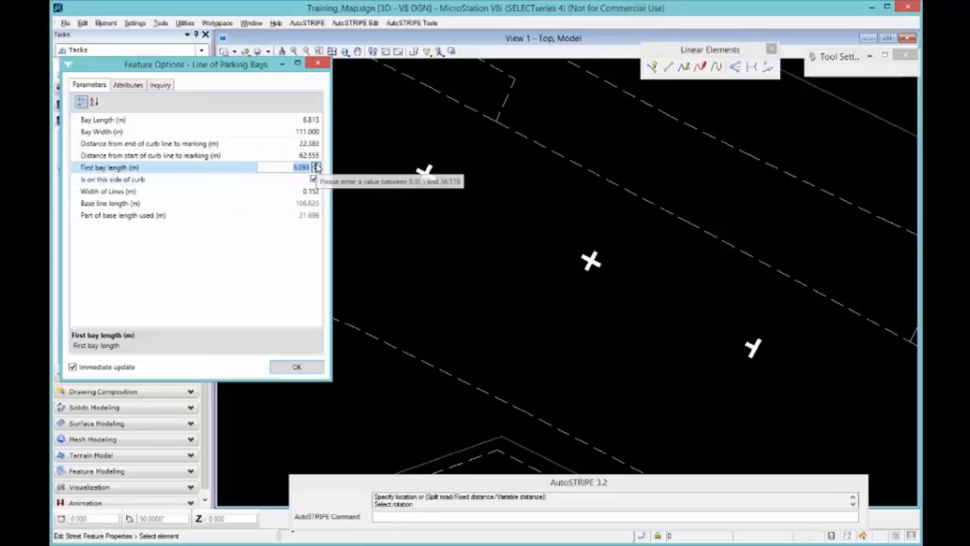
click(317, 165)
click(317, 165)
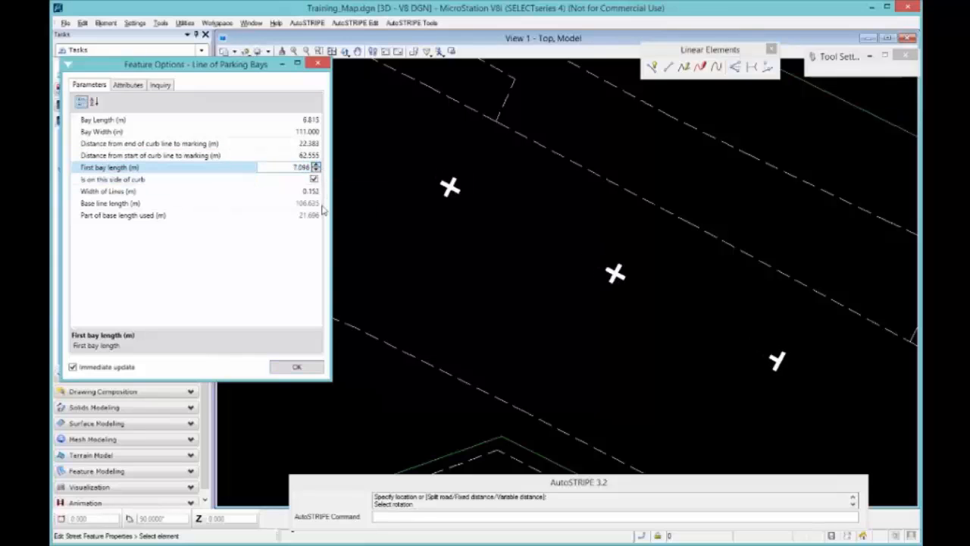
click(297, 372)
Reopen the key properties of the line of parking bays by picking the T-shaped mark at its start.
mouse_move(313, 211)
middle_down()
mouse_move(498, 297)
mouse_move(582, 306)
middle_up()
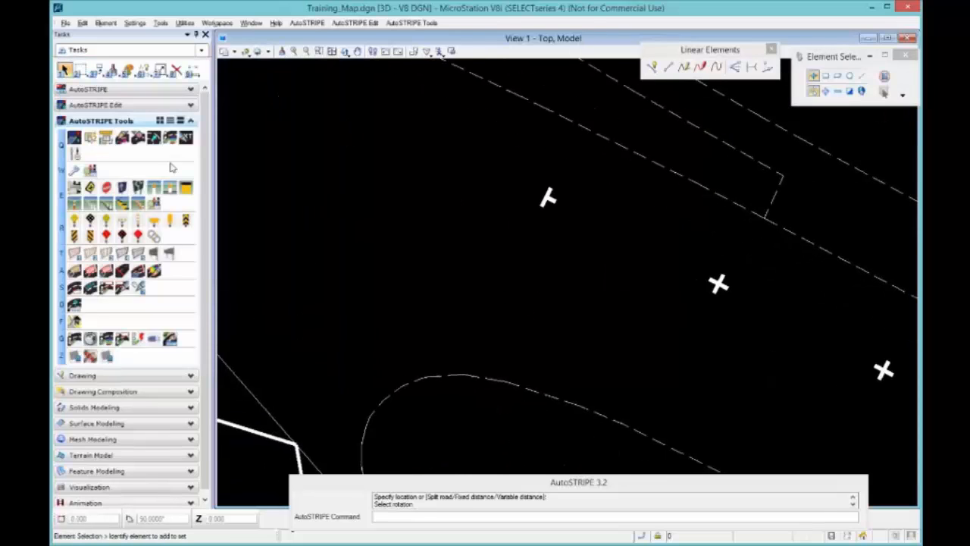
click(355, 23)
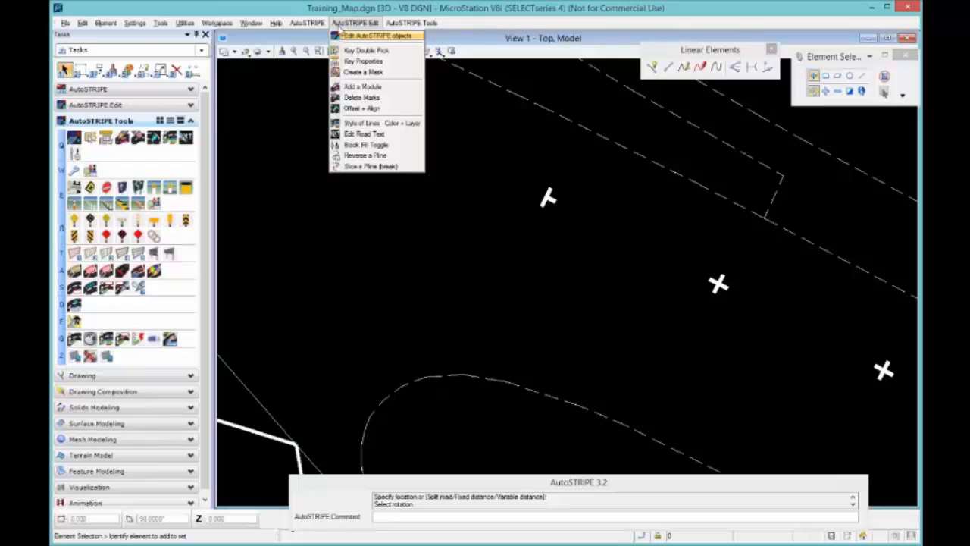
click(362, 61)
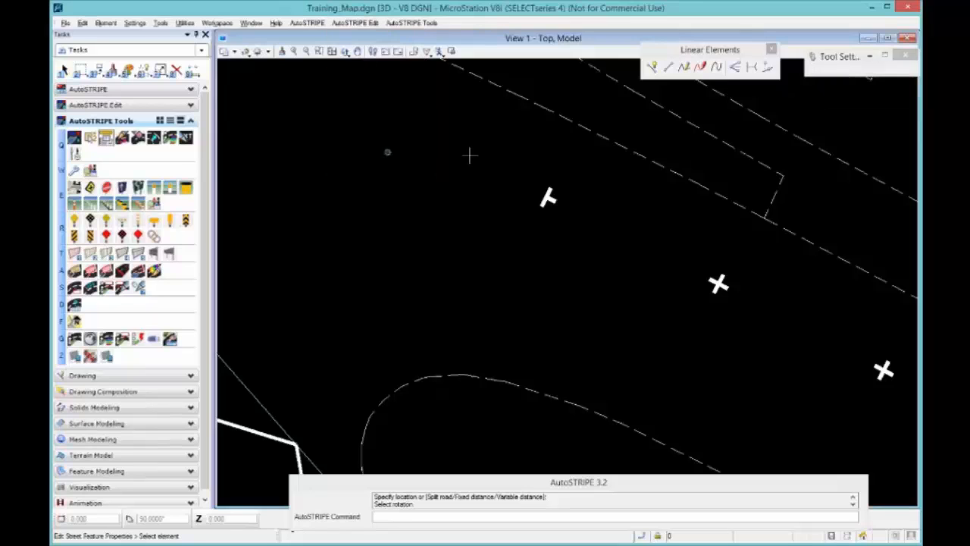
click(549, 198)
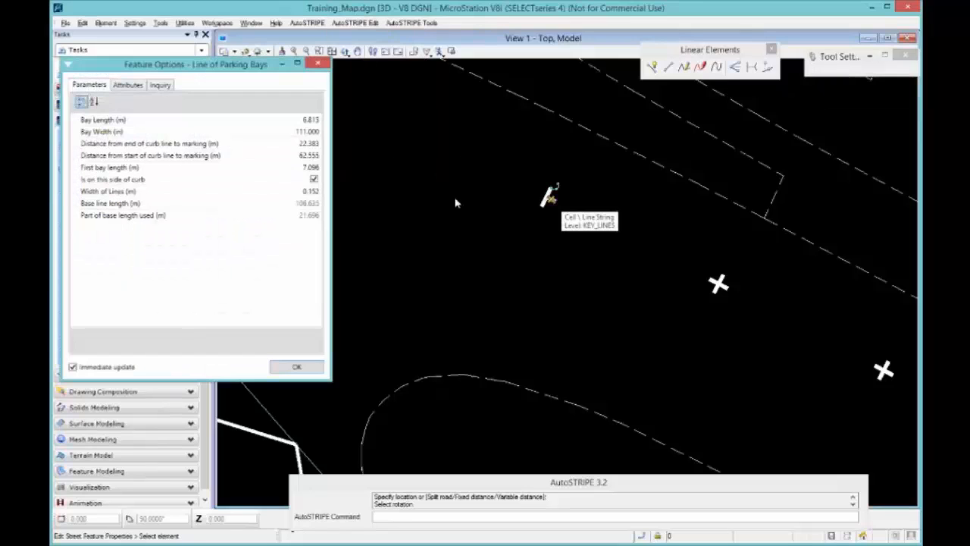
Try a first bay length of 9.096 m for the line of parking bays.
click(292, 167)
click(316, 165)
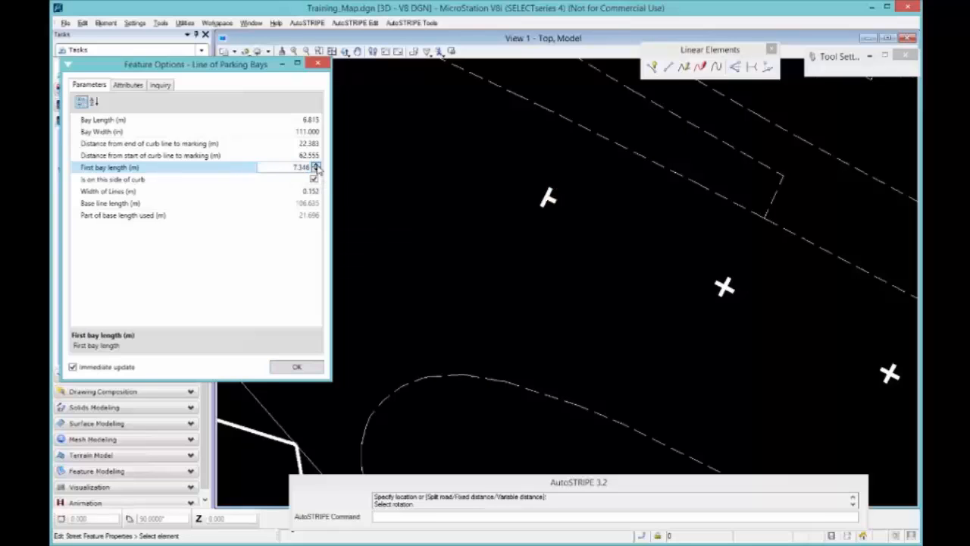
click(316, 165)
click(316, 165)
click(316, 165)
click(316, 165)
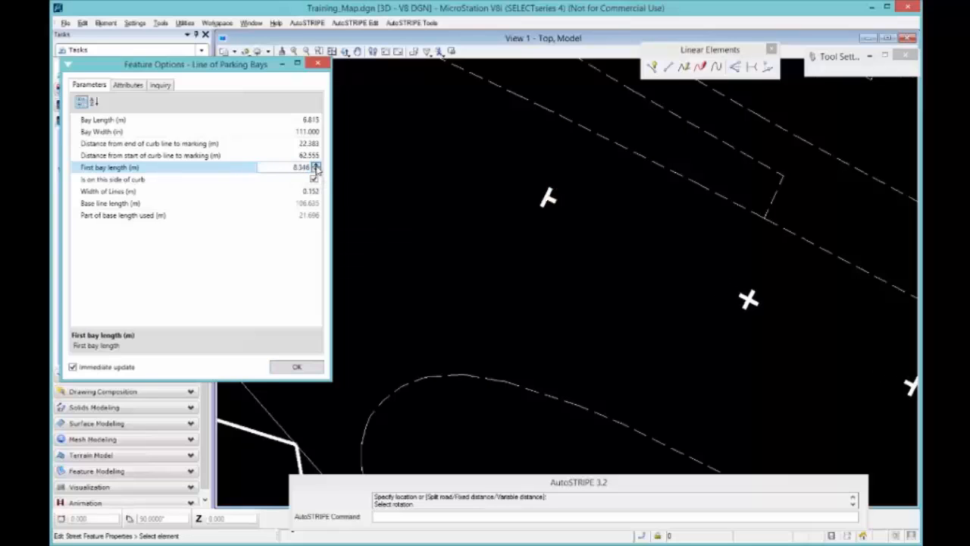
click(316, 165)
click(316, 165)
click(316, 165)
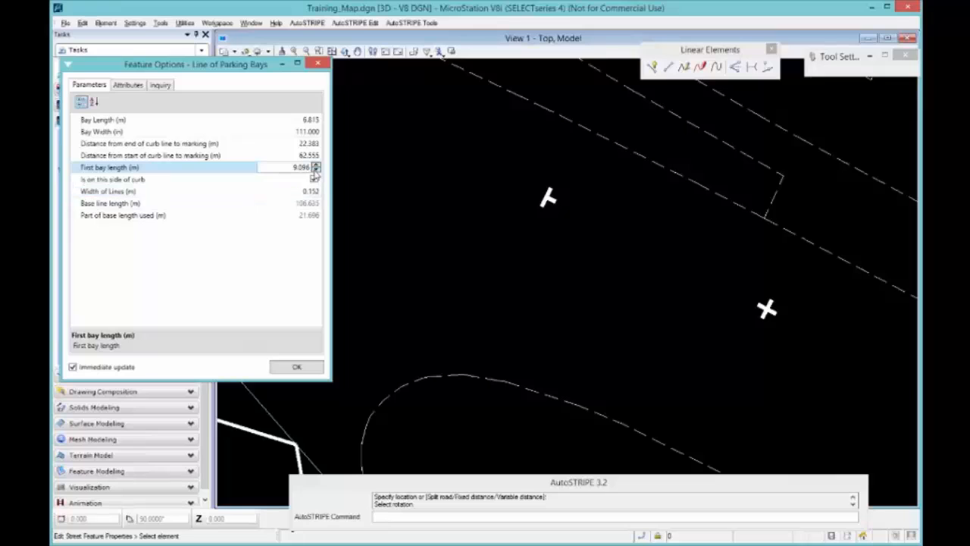
Reduce the first bay length of the line of parking bays to 7.346 m and close its properties.
click(315, 170)
click(315, 171)
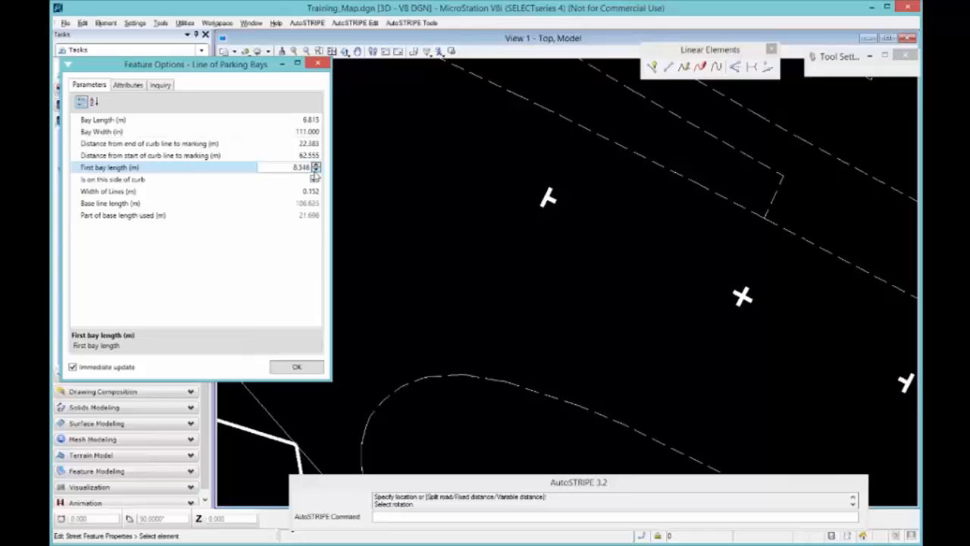
click(315, 170)
click(316, 170)
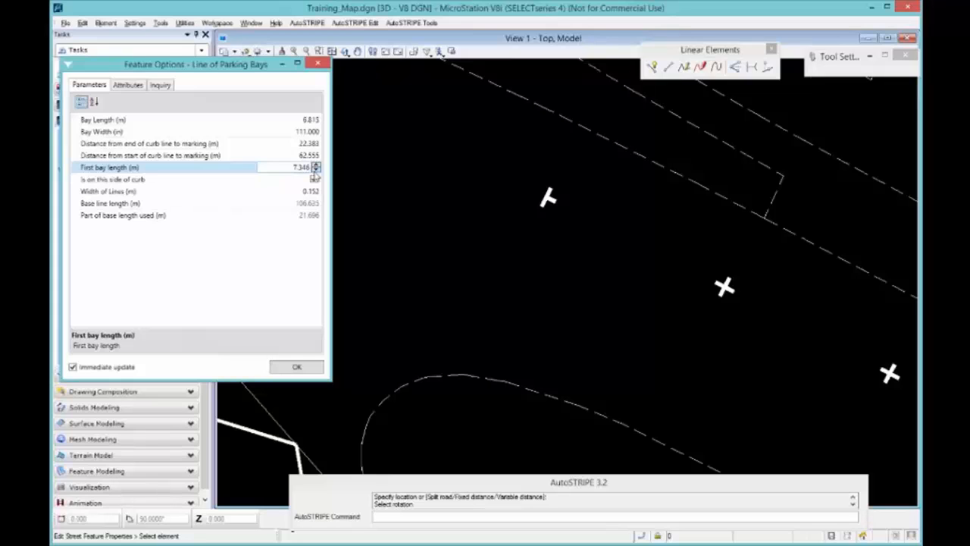
click(317, 65)
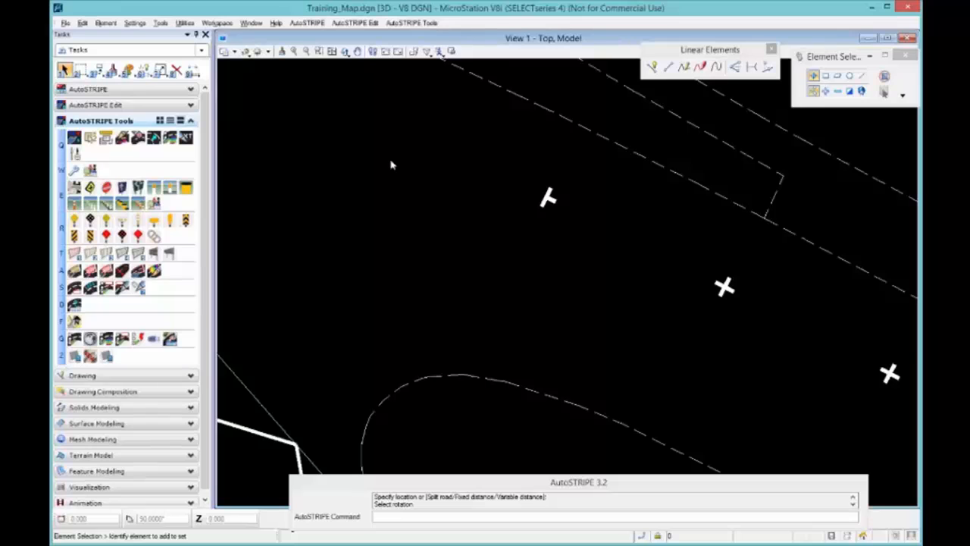
Open the drawing Training_Map_feet.dgn from the StripeDWGS folder.
scroll(486, 258, down, 5)
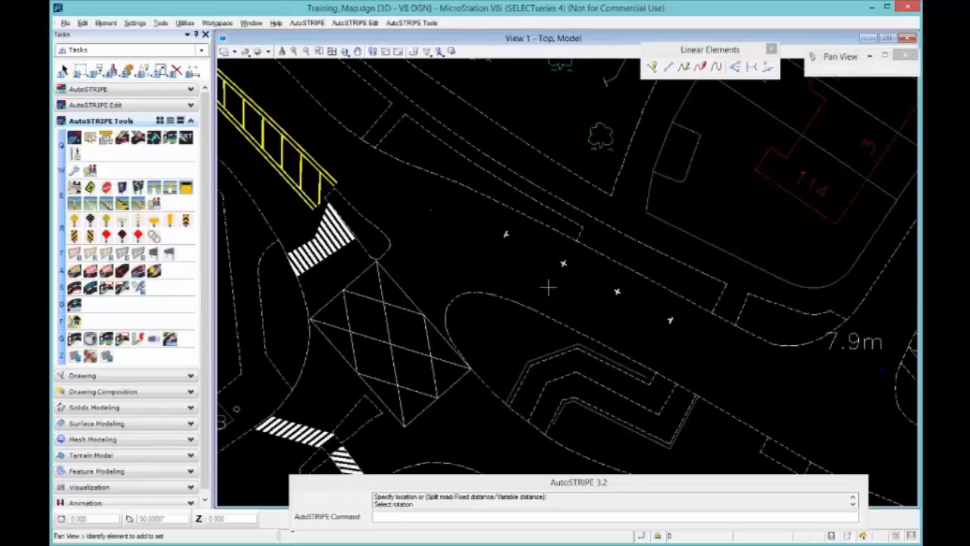
middle_drag(550, 284, 386, 196)
scroll(405, 213, down, 5)
middle_drag(614, 342, 371, 206)
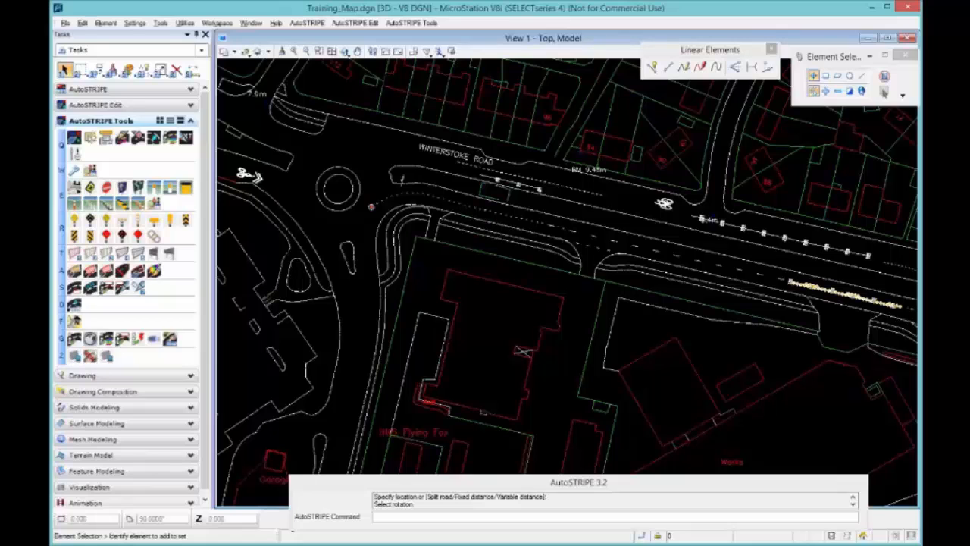
click(65, 23)
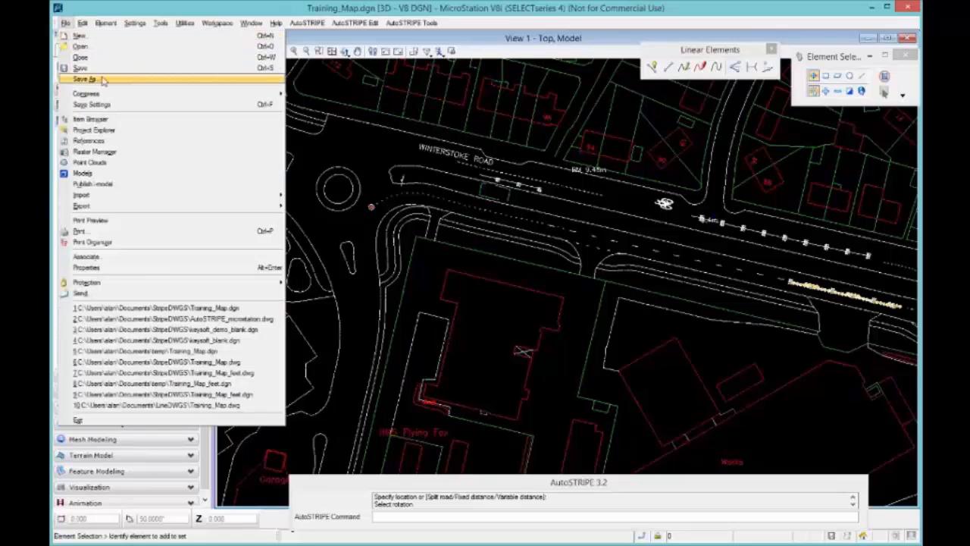
click(76, 47)
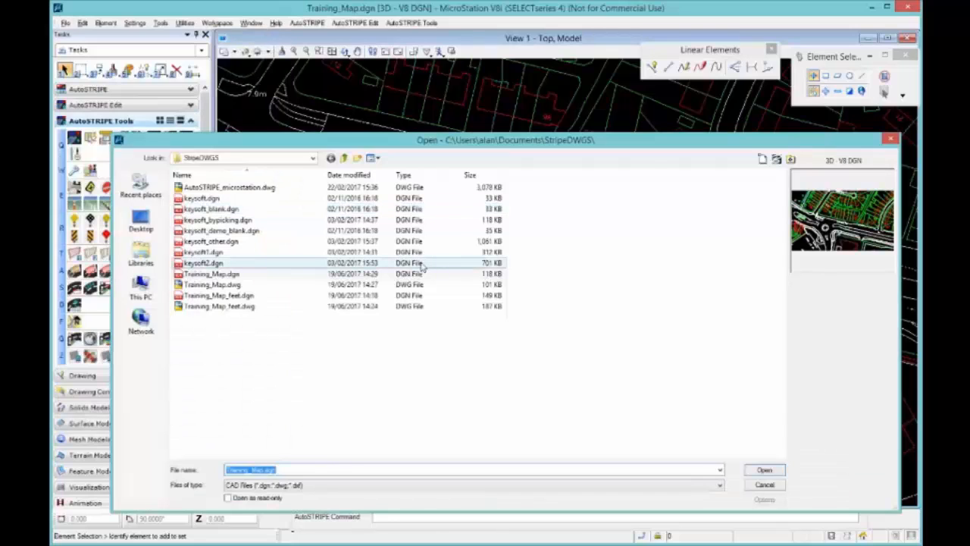
click(235, 296)
click(755, 471)
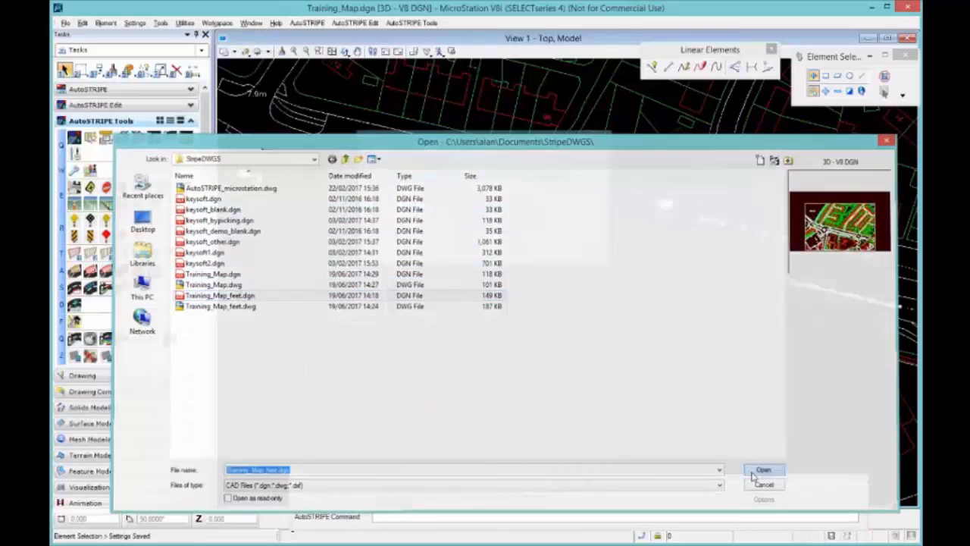
click(483, 255)
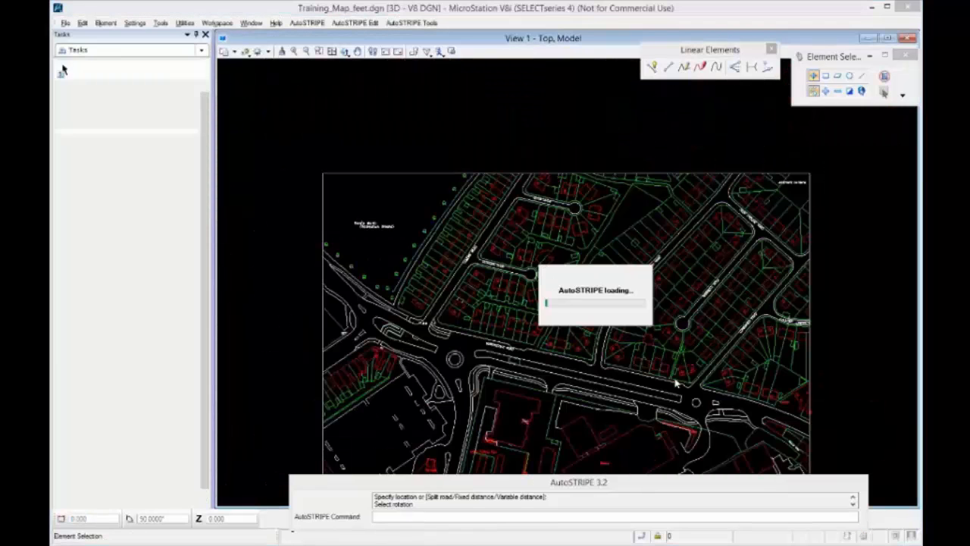
Place small yield triangles along a three-point arc across the roundabout's west approach, from the traffic island's corner to the south curb, oriented west.
scroll(685, 397, up, 8)
middle_drag(625, 389, 376, 245)
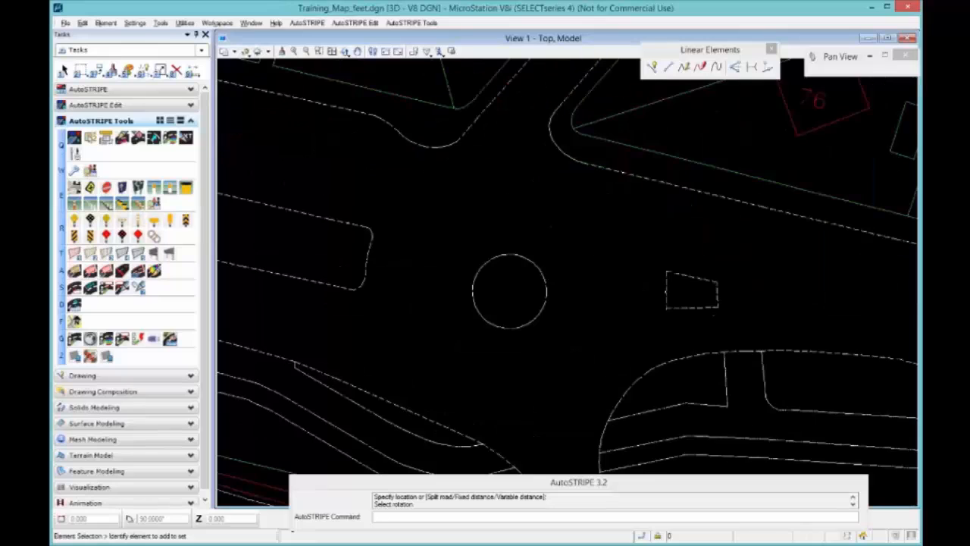
middle_drag(392, 304, 453, 229)
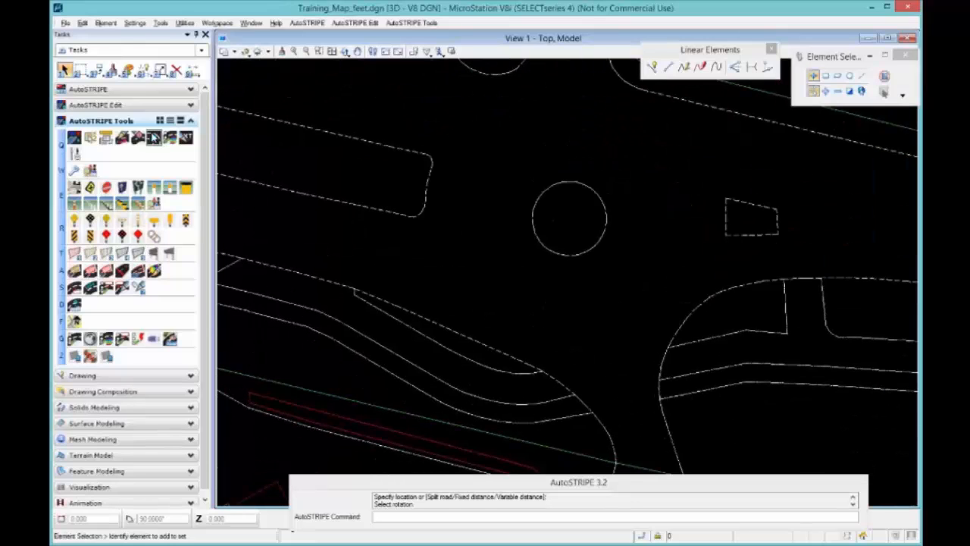
click(190, 88)
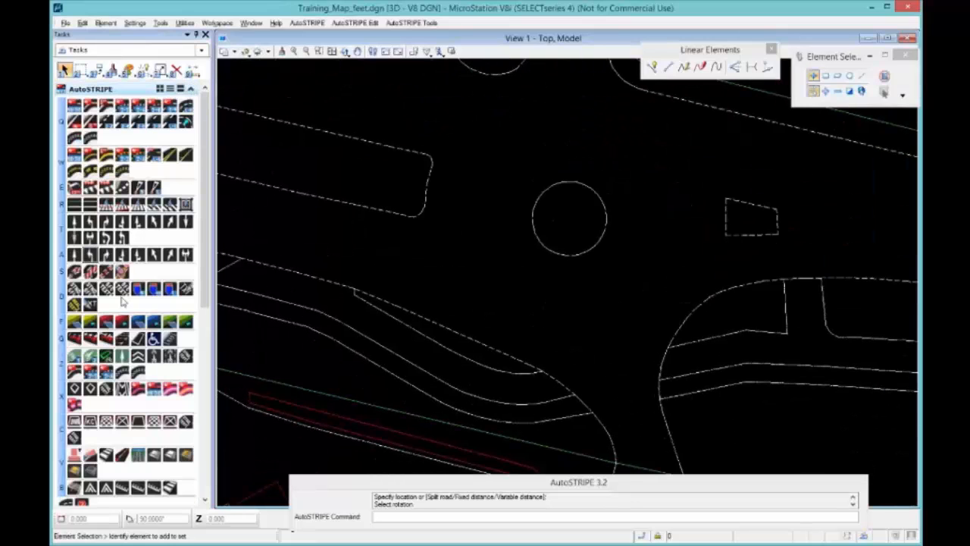
click(93, 190)
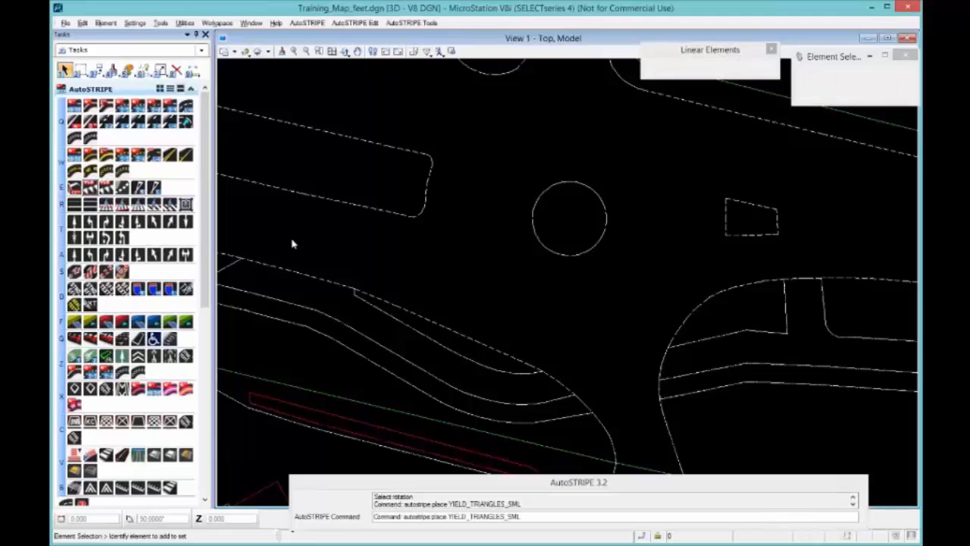
click(421, 222)
click(424, 264)
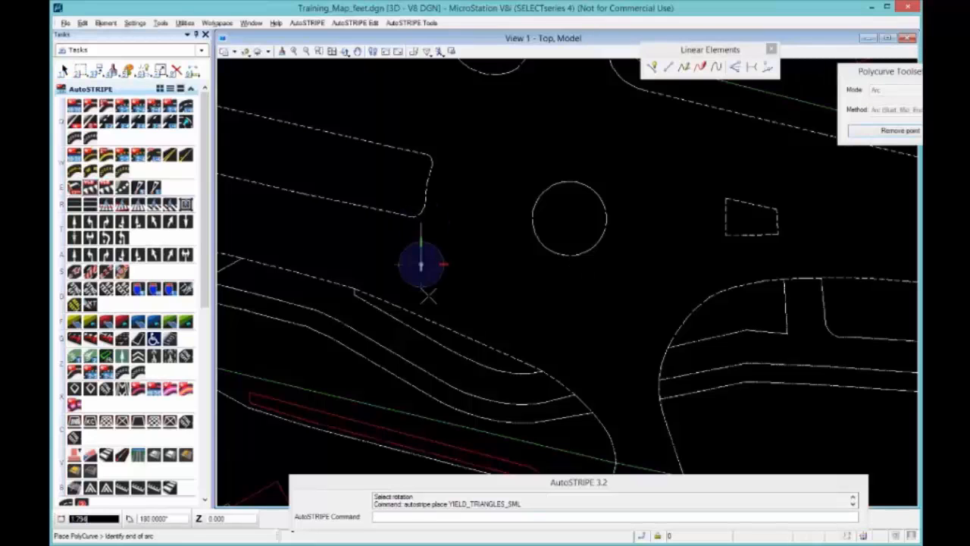
click(445, 327)
right_click(445, 327)
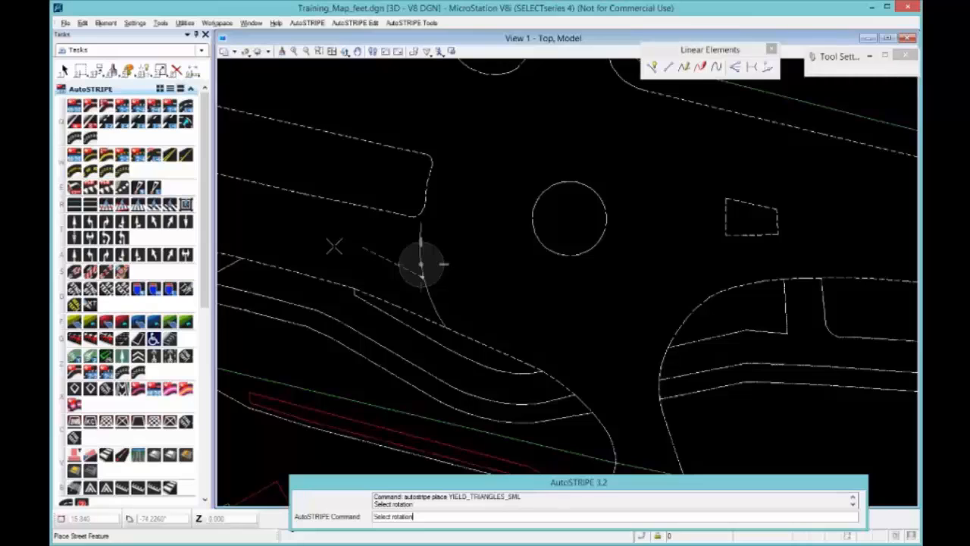
click(315, 263)
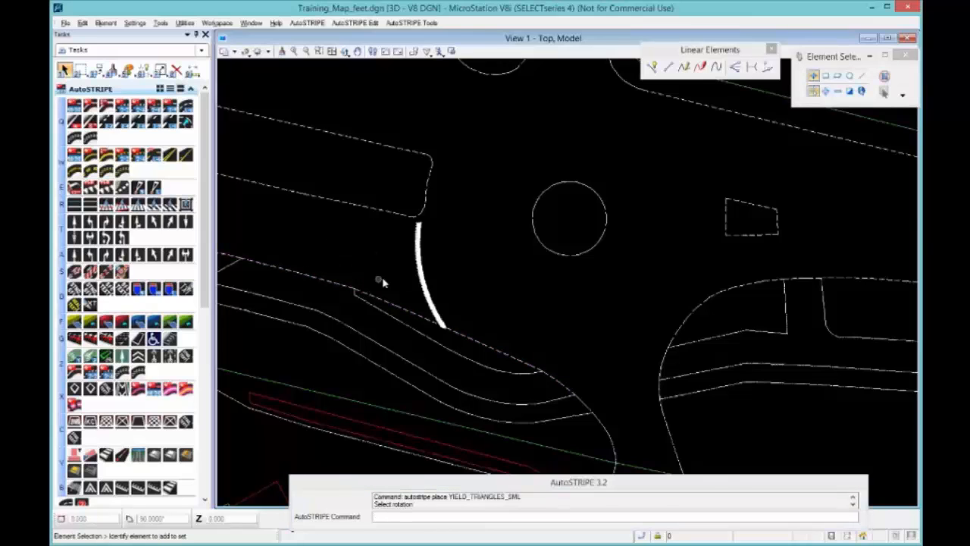
Open the properties of the yield triangles on the roundabout's west approach and increase the triangle separation distance to 7 in.
scroll(466, 263, up, 4)
scroll(462, 255, down, 3)
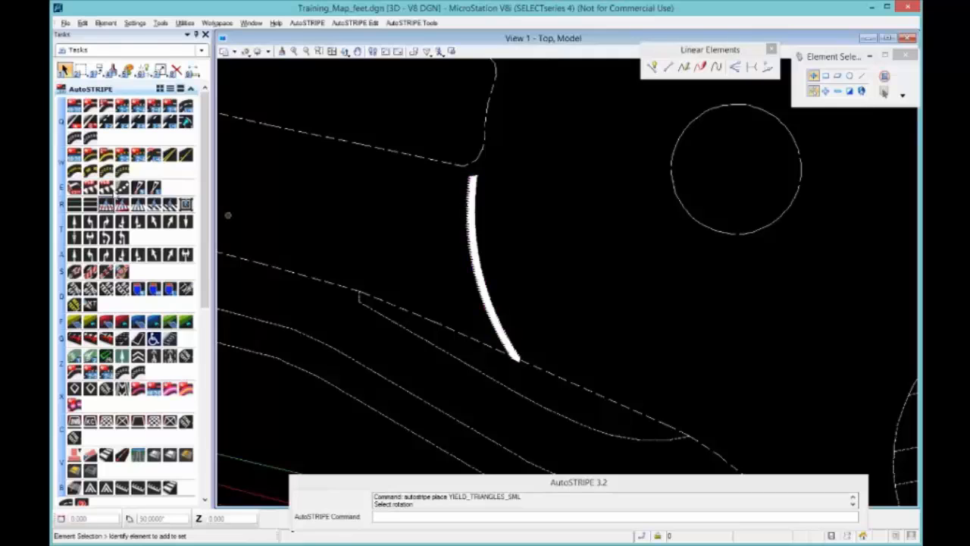
click(355, 23)
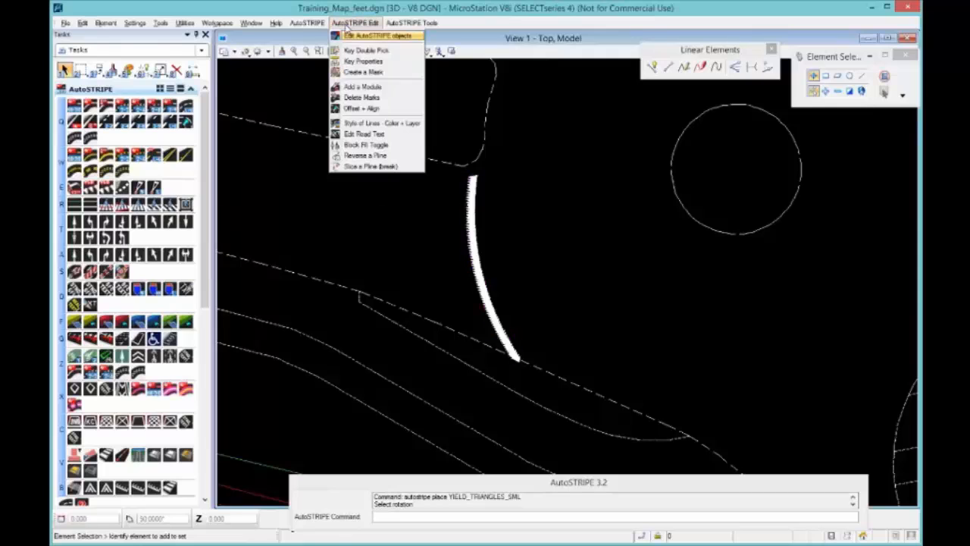
click(358, 61)
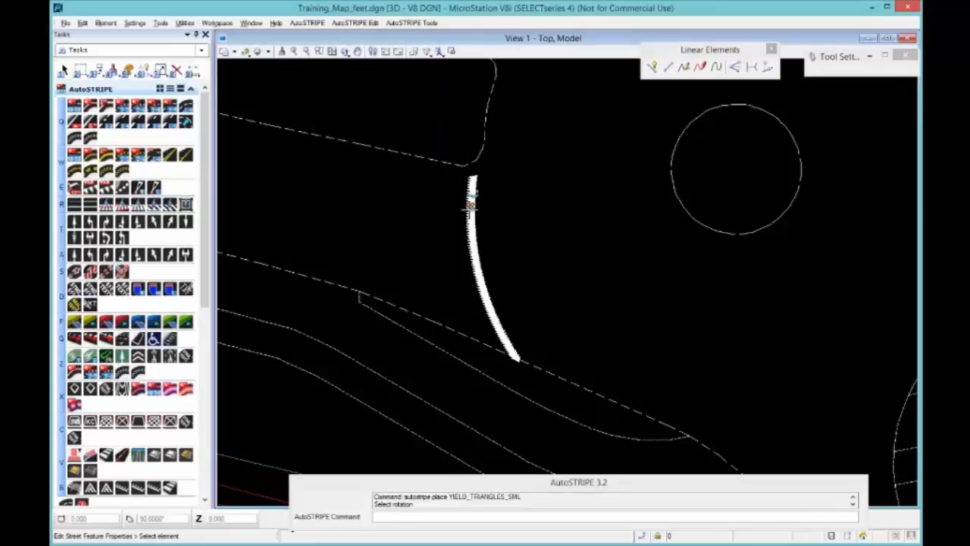
click(470, 203)
click(283, 131)
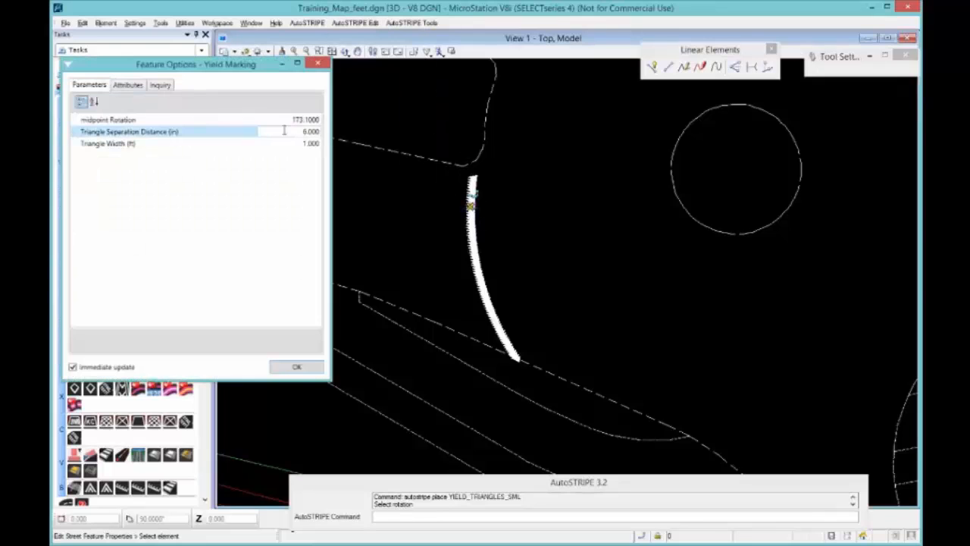
click(311, 132)
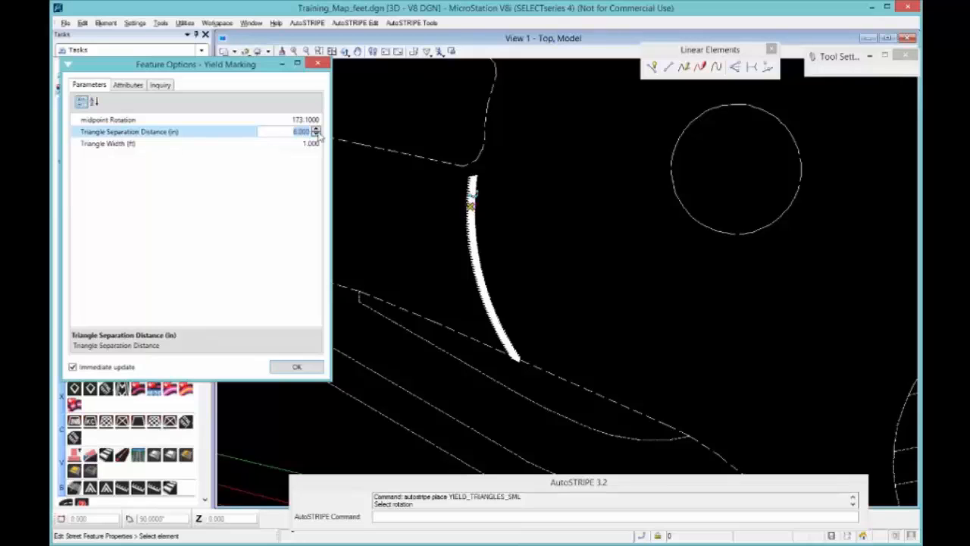
click(316, 130)
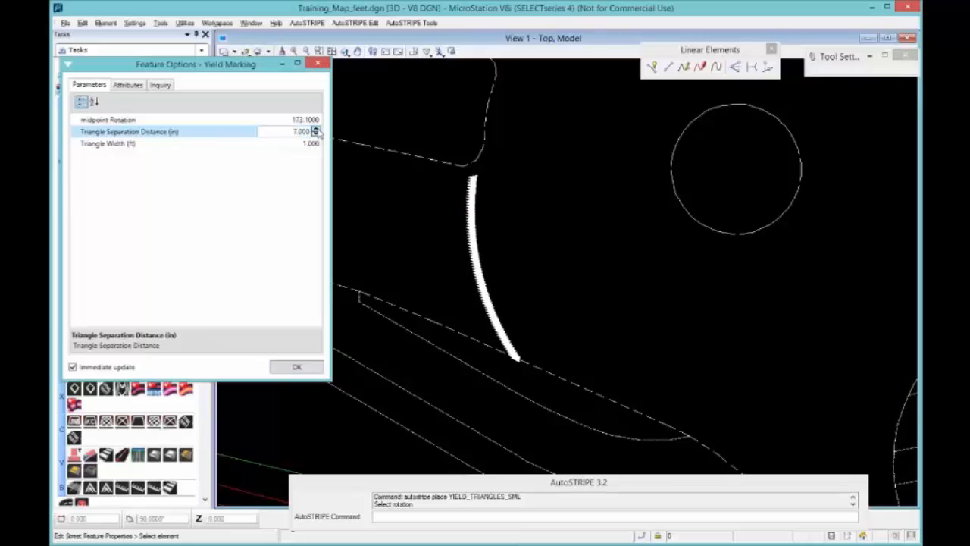
Increase the yield marking's triangle separation distance to 12 in and close its properties.
drag(311, 131, 293, 131)
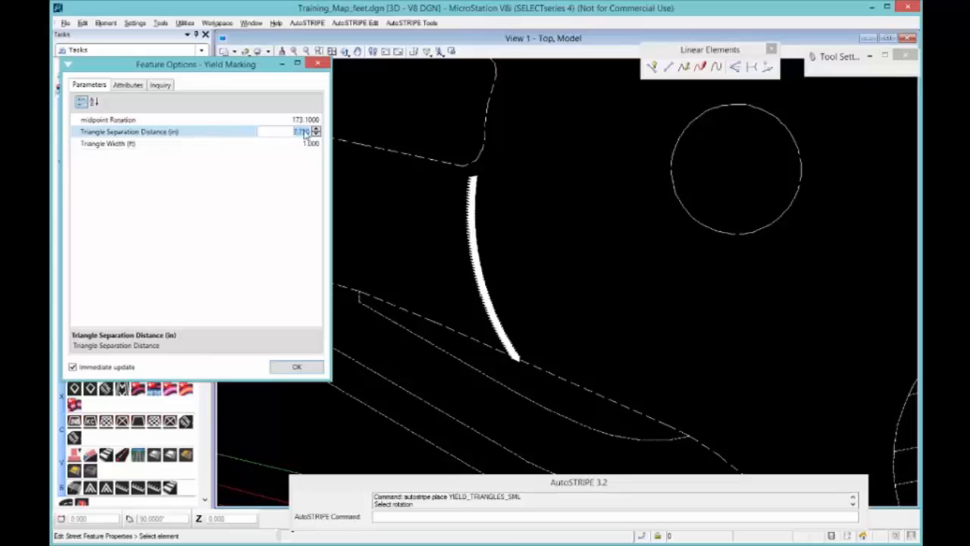
key(Return)
text(20)
key(Return)
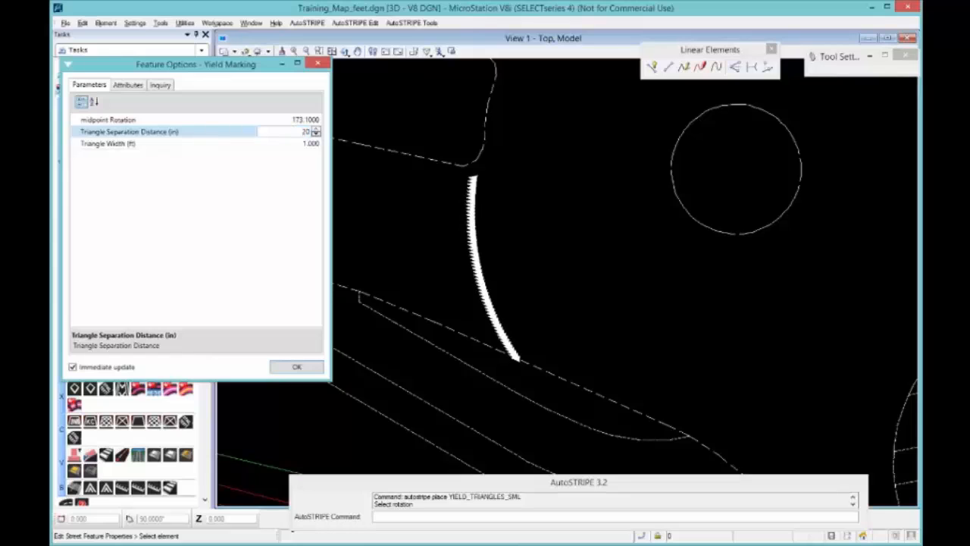
text(11.5)
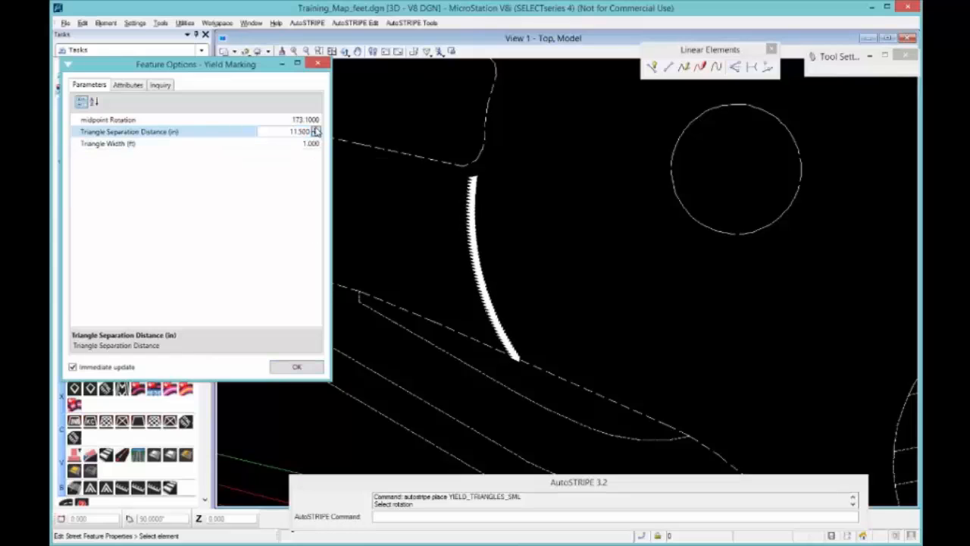
key(Return)
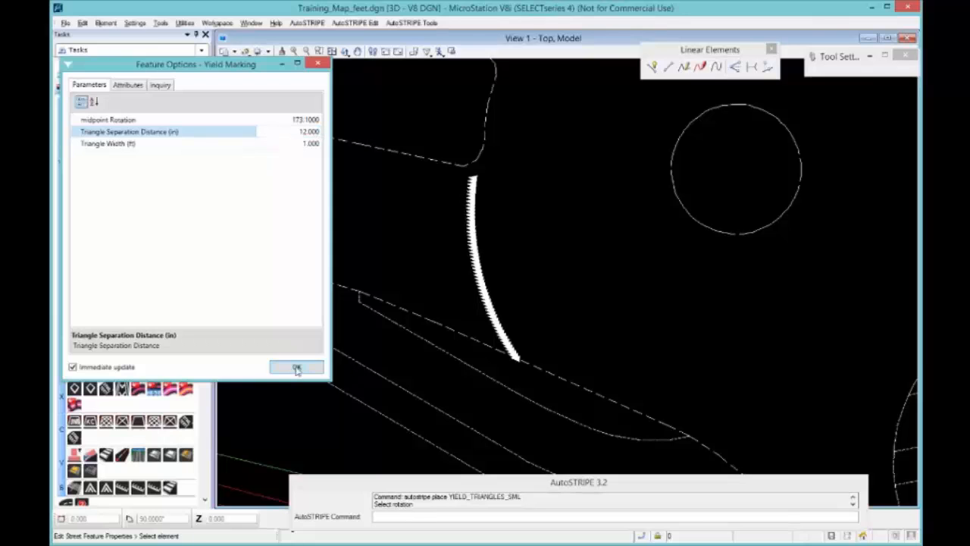
click(297, 367)
scroll(478, 206, down, 3)
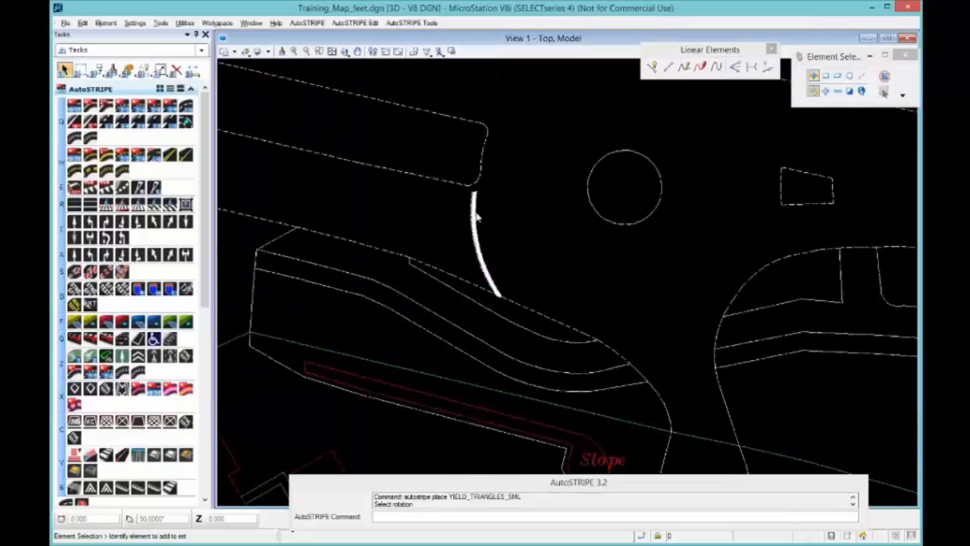
scroll(478, 205, up, 6)
scroll(479, 200, up, 2)
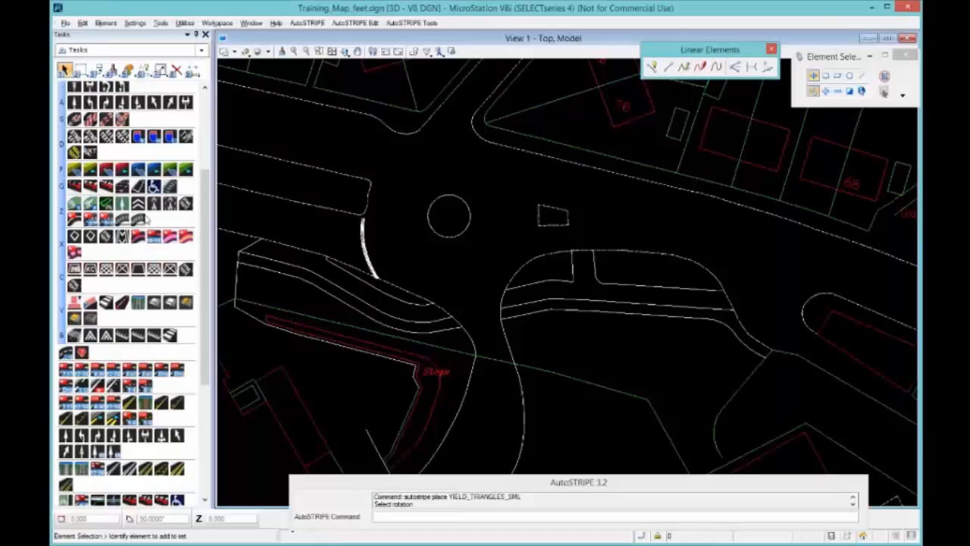
Place a cycle-through-intersection marking about 41 ft long, running west across the roadway north of the roundabout's central circle.
click(173, 208)
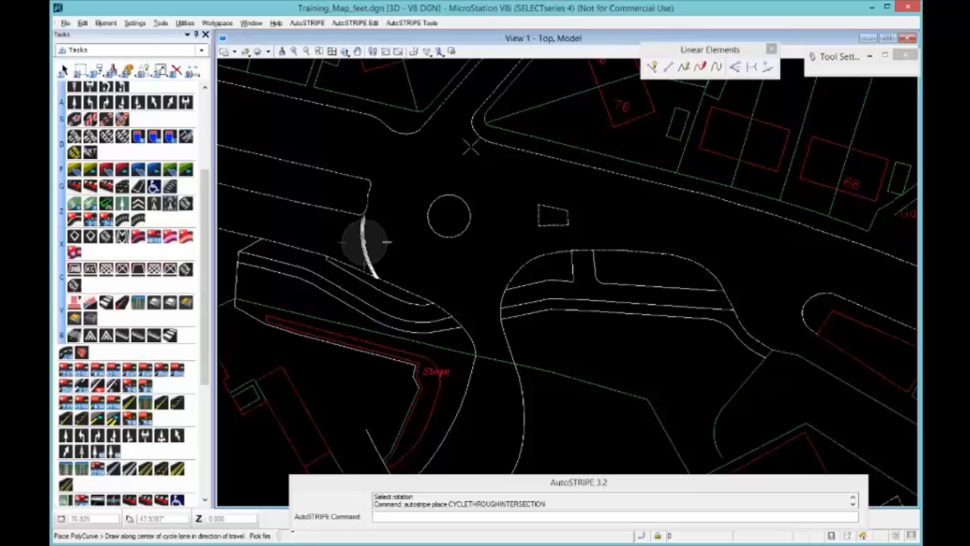
scroll(471, 146, up, 5)
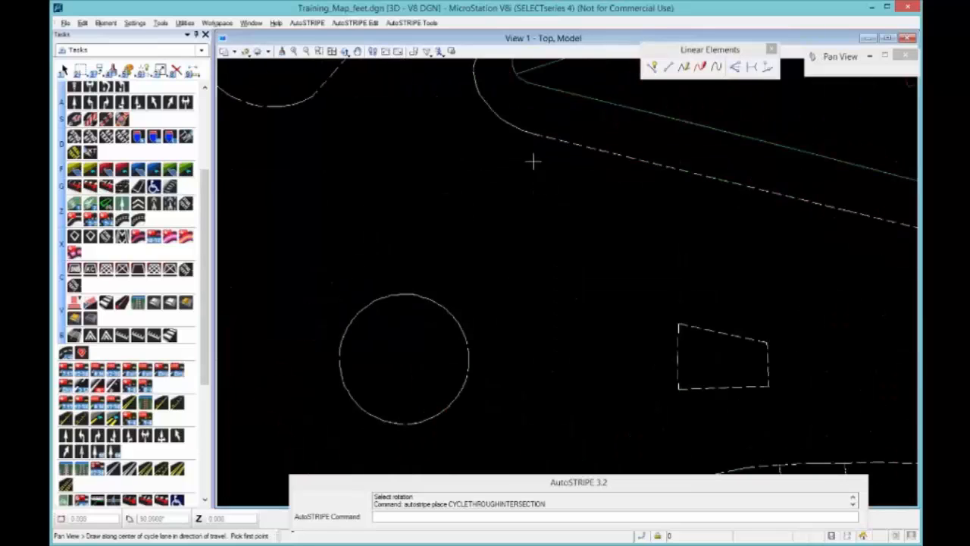
drag(533, 161, 307, 167)
mouse_move(306, 168)
middle_down()
mouse_move(432, 193)
mouse_move(583, 178)
middle_up()
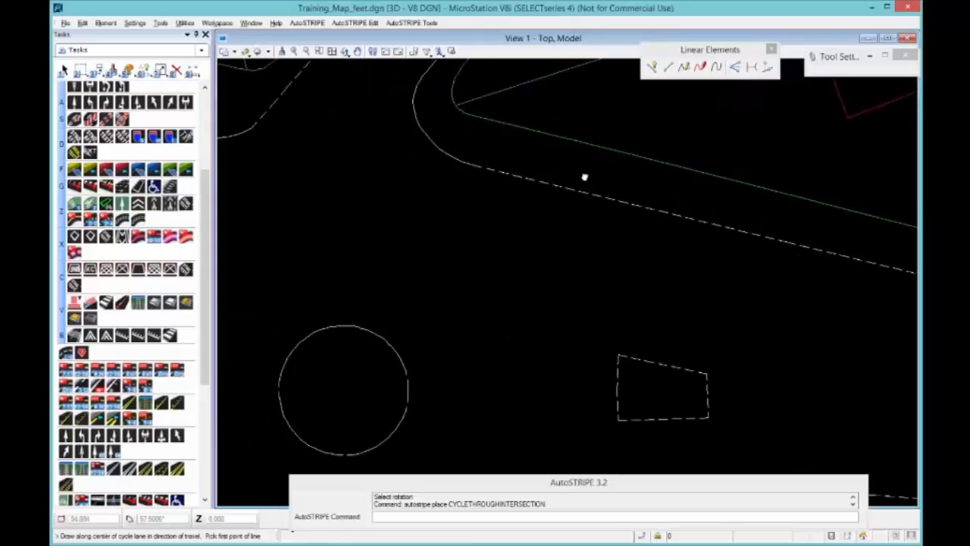
click(456, 195)
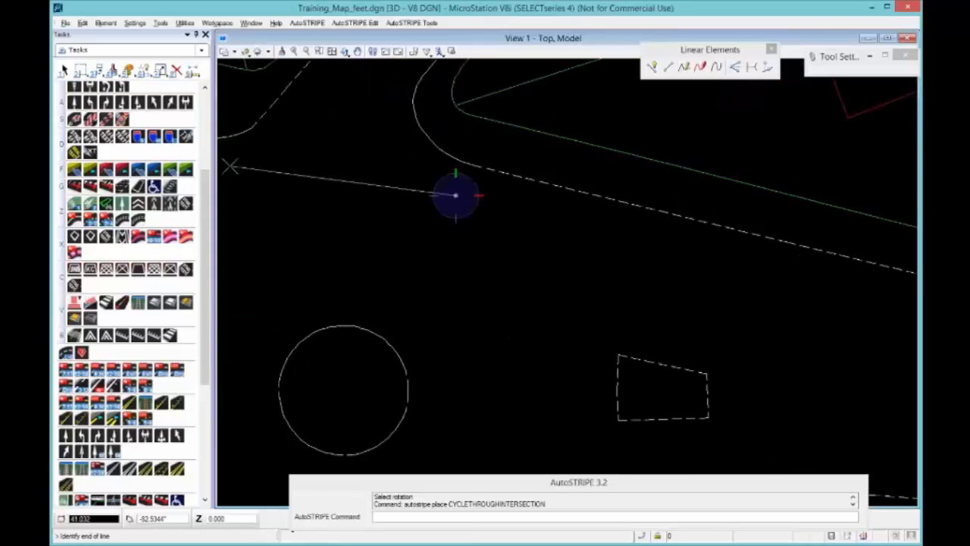
click(229, 164)
middle_drag(268, 215, 458, 195)
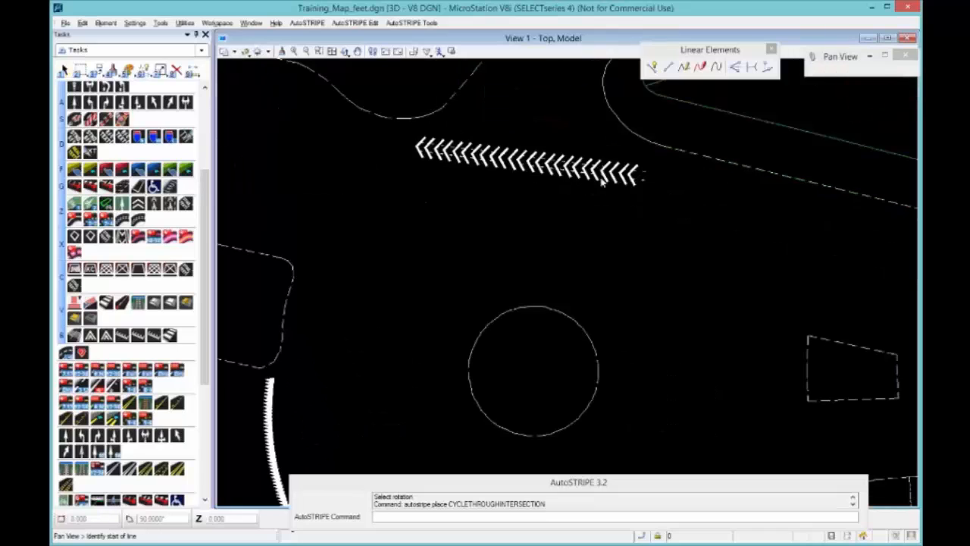